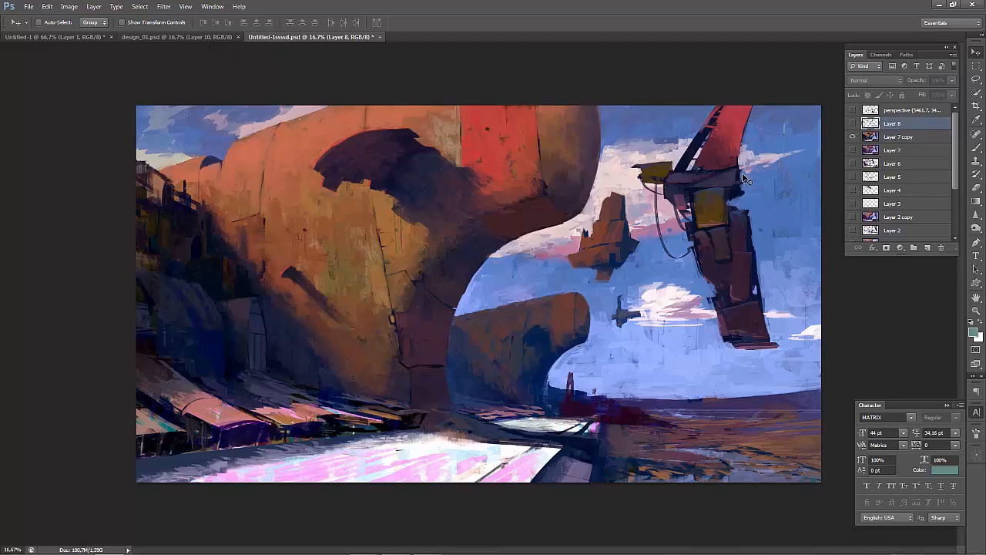
Hide Layer 7 copy and make the Background, Layer 1 and Layer 1 copy layers visible.
left_click(853, 138)
left_click_drag(955, 151, 959, 217)
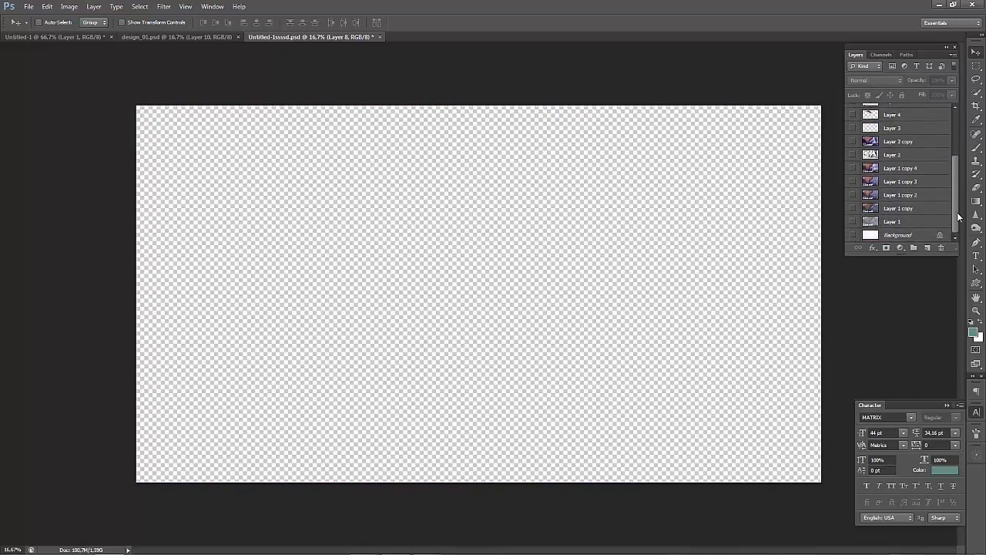
left_click(854, 236)
left_click(854, 222)
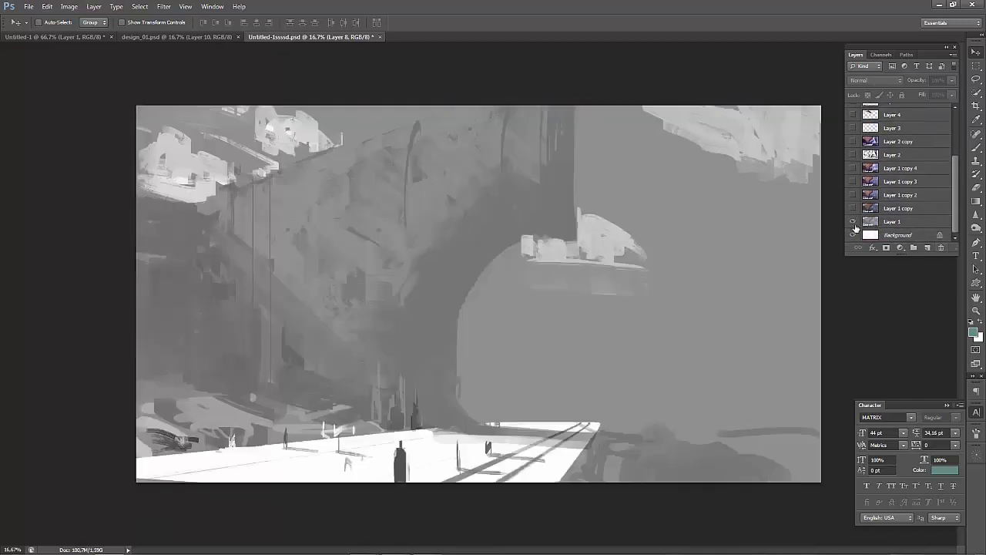
left_click(853, 209)
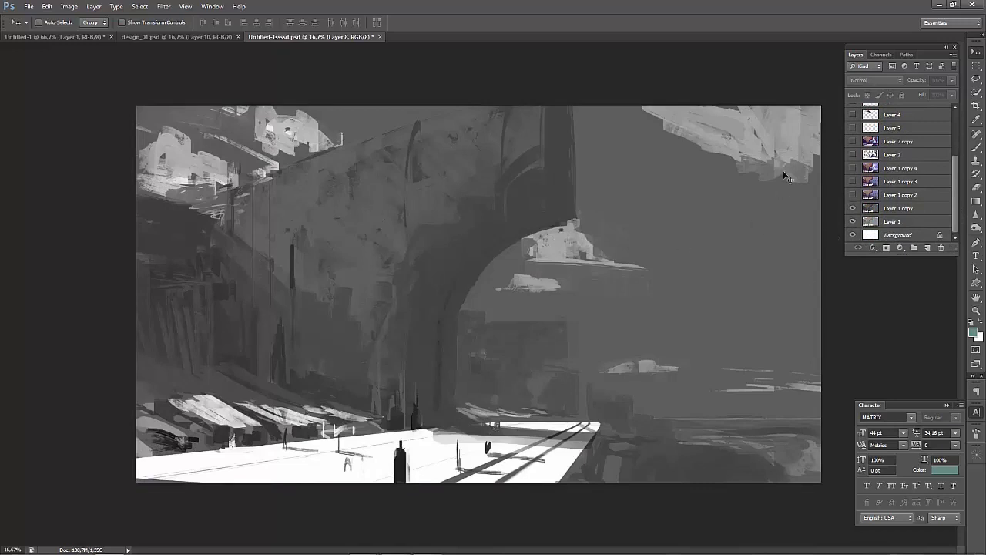
Compare the coloured versions on Layer 1 copy 2 and Layer 1 copy 3 with the grayscale painting beneath them.
left_click(853, 195)
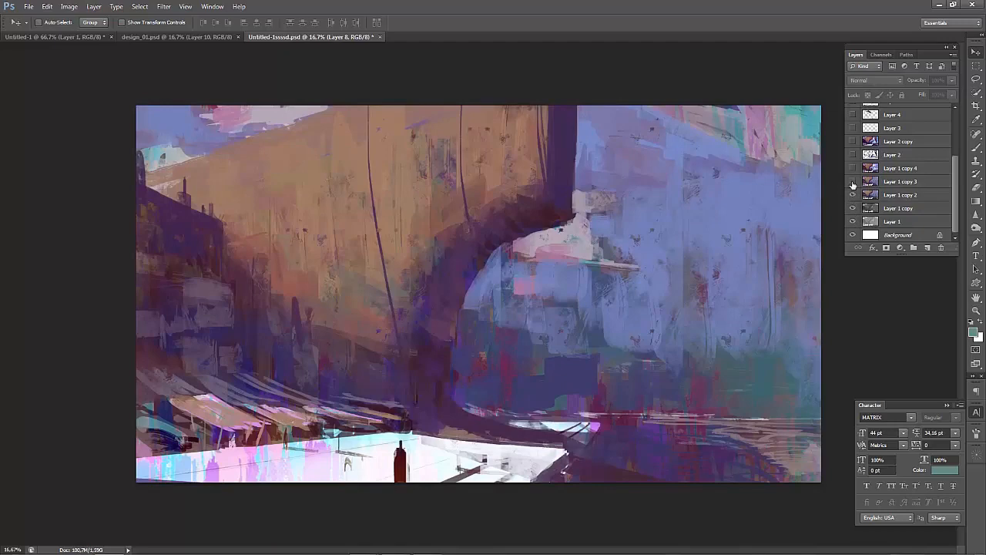
left_click(853, 182)
left_click(853, 183)
left_click(853, 196)
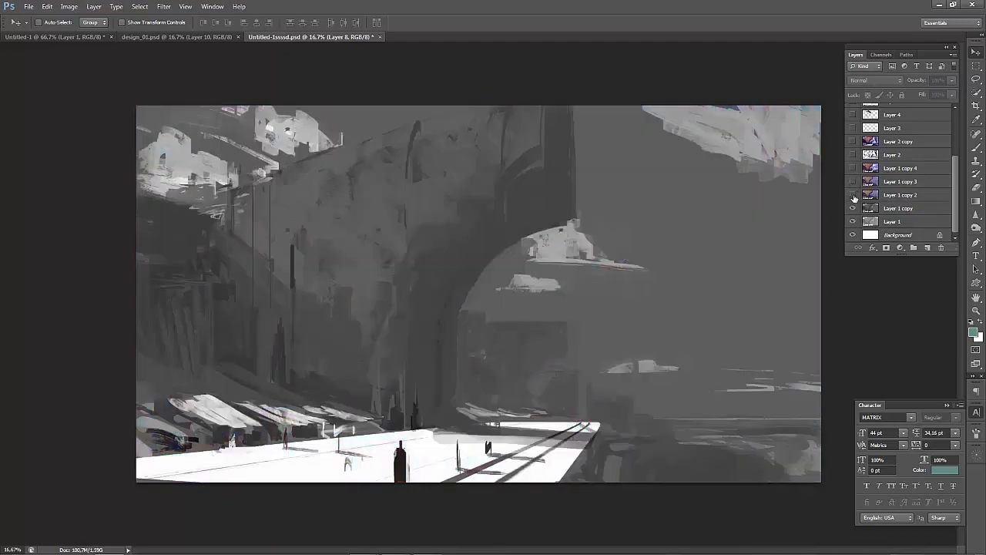
left_click(853, 196)
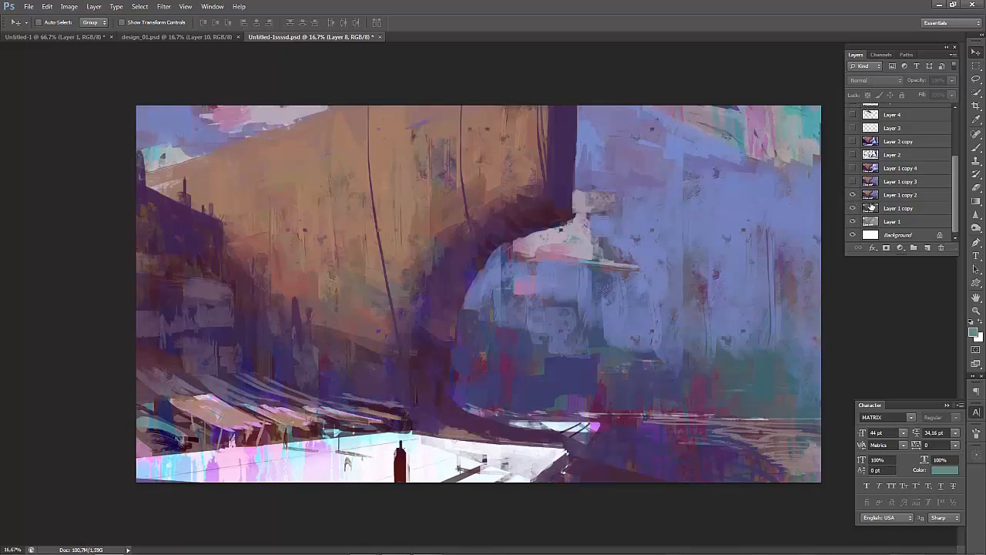
left_click(877, 197)
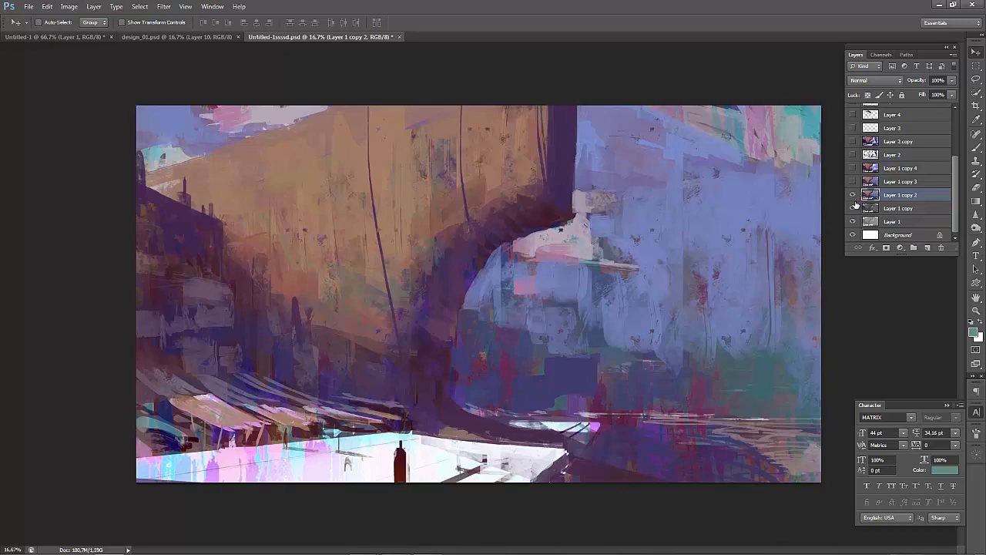
left_click(853, 197)
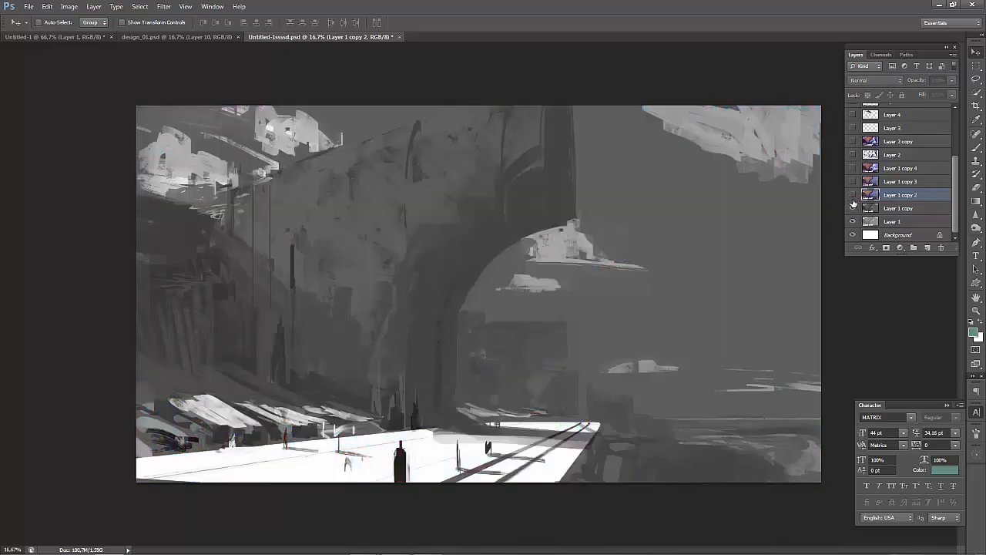
left_click(853, 198)
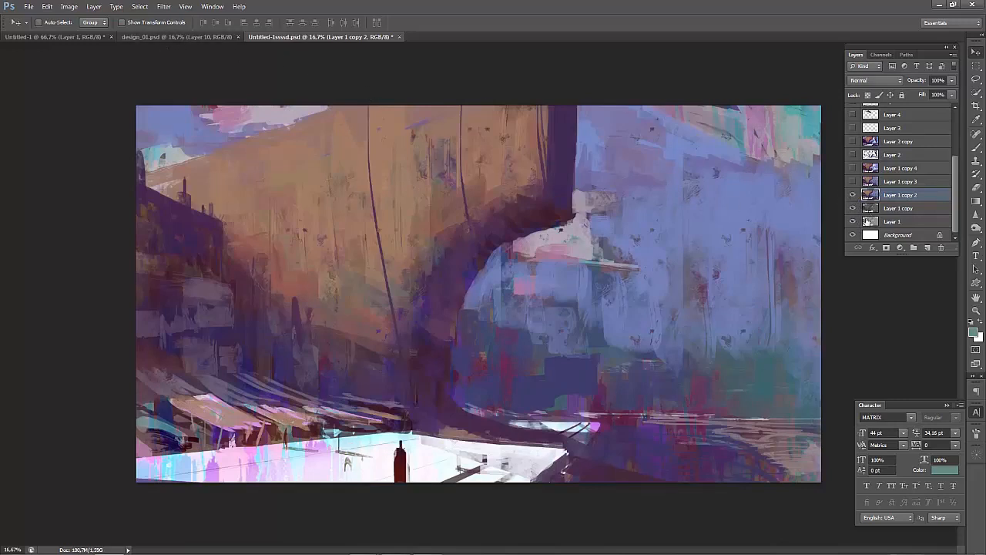
left_click(853, 197)
Duplicate the grayscale Layer 1 copy and add a Pattern Overlay of multicoloured brush strokes to the duplicate.
left_click(894, 208)
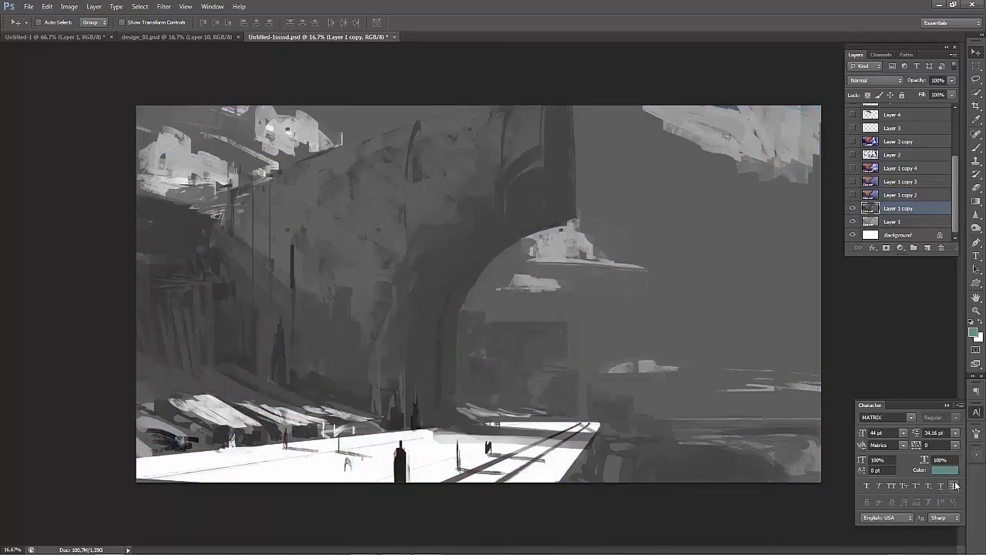
key("ctrl+j")
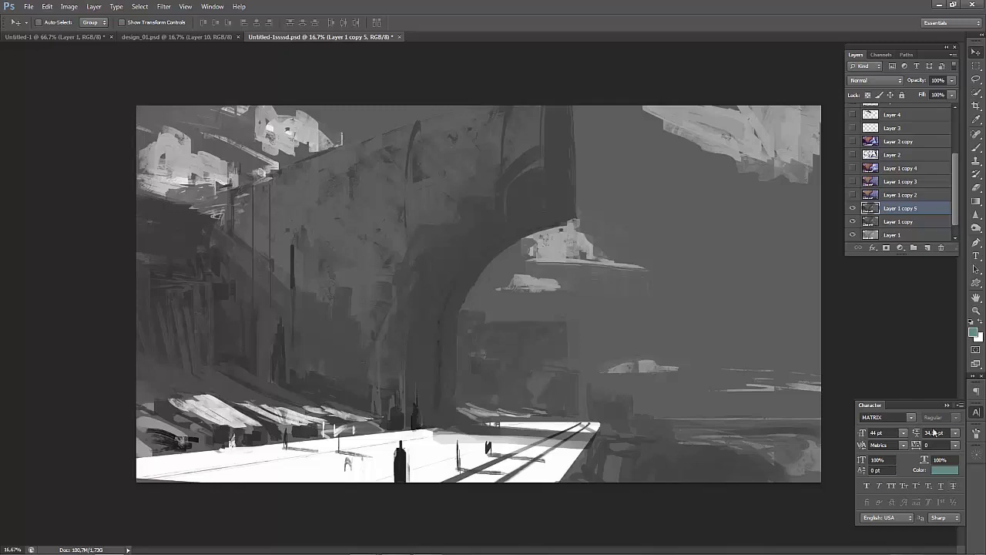
double_click(873, 208)
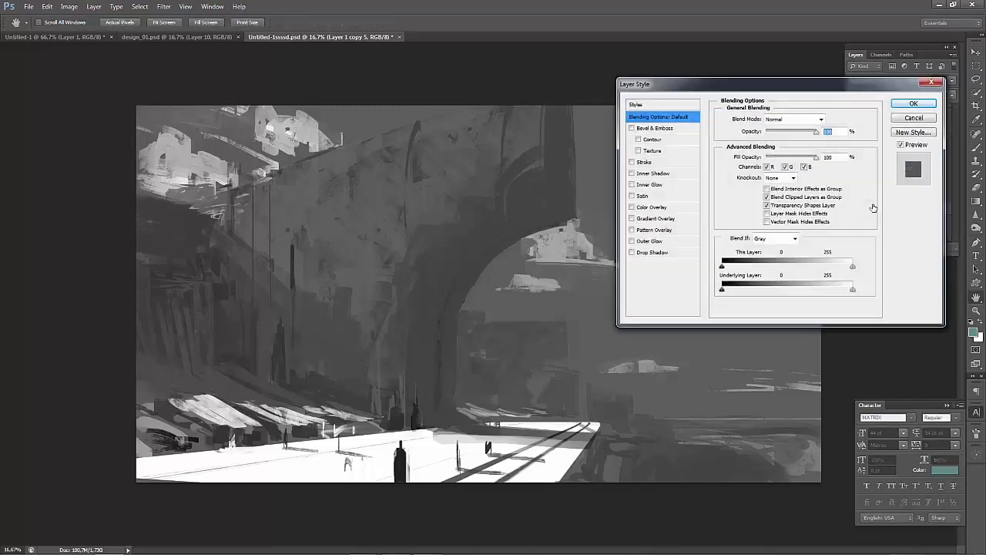
left_click(654, 231)
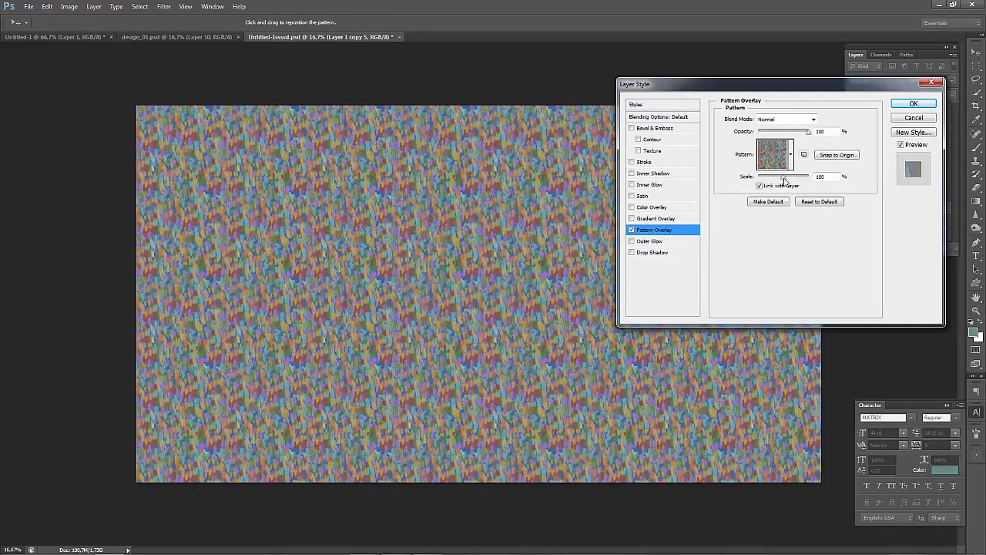
Enlarge the Pattern Overlay's scale until the brush strokes appear large across the canvas, and apply the layer style.
left_click_drag(783, 178, 802, 185)
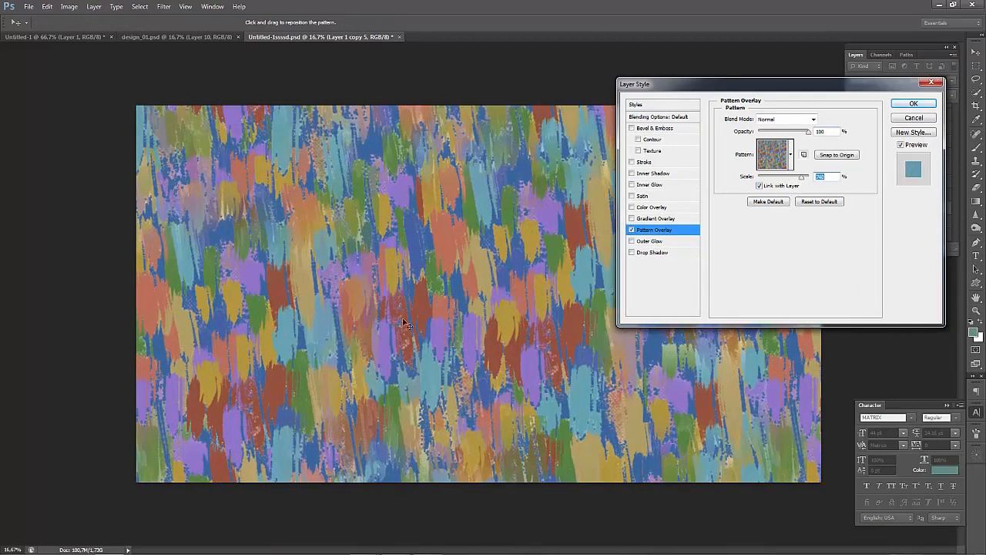
left_click_drag(722, 82, 796, 95)
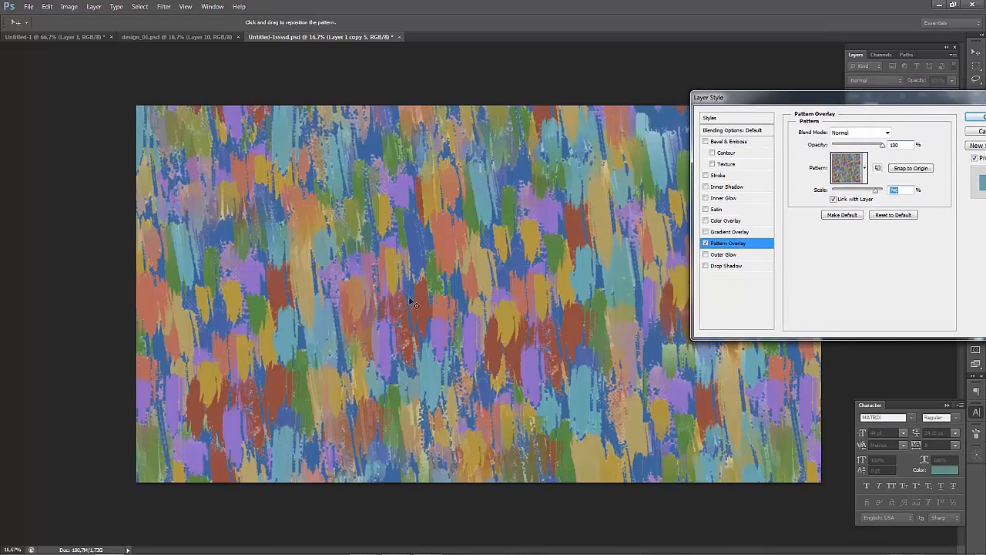
left_click_drag(766, 103, 699, 93)
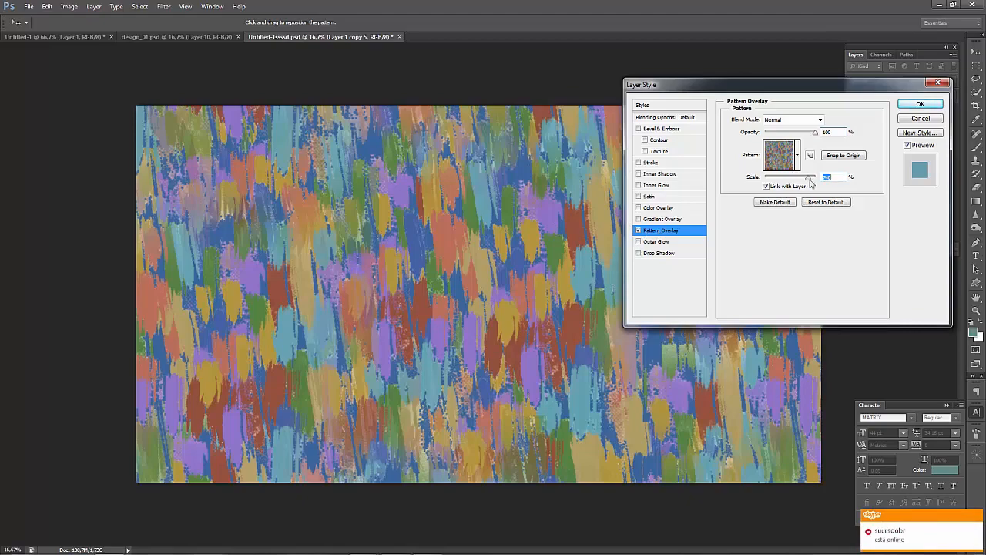
mouse_move(811, 183)
left_mouse_down()
mouse_move(784, 182)
mouse_move(811, 182)
left_mouse_up()
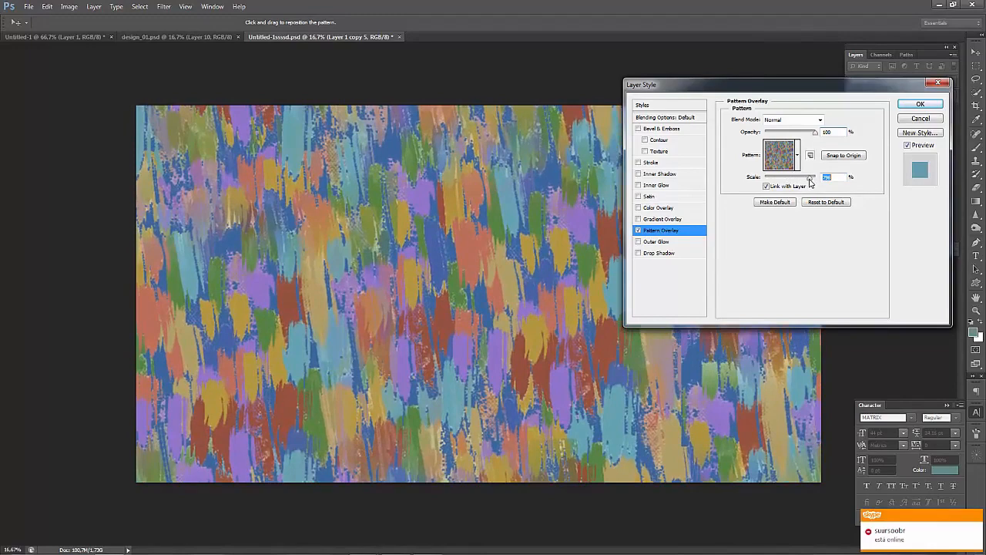
left_click(919, 104)
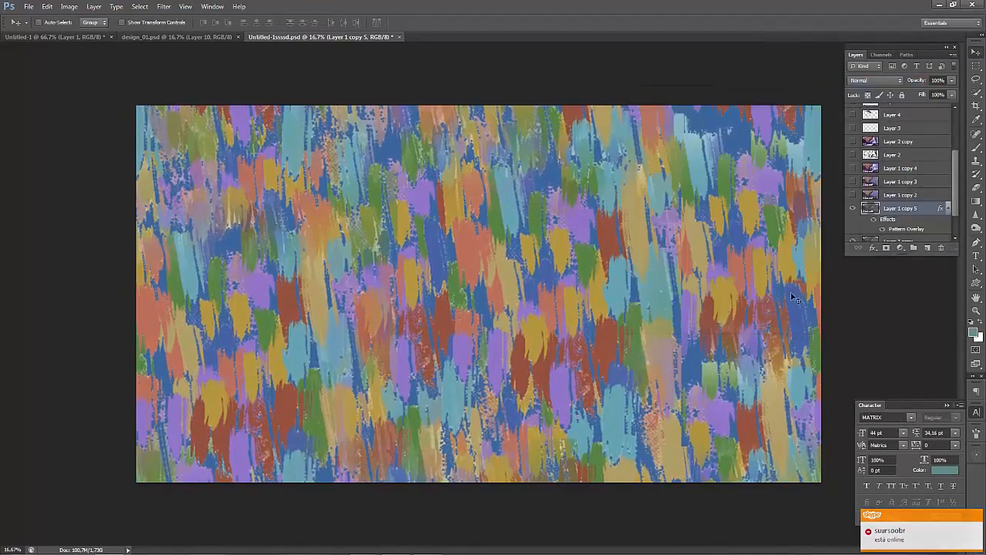
Rasterize the layer style of Layer 1 copy 5 and check the pattern against the grayscale painting beneath.
scroll(950, 167, "down", 1)
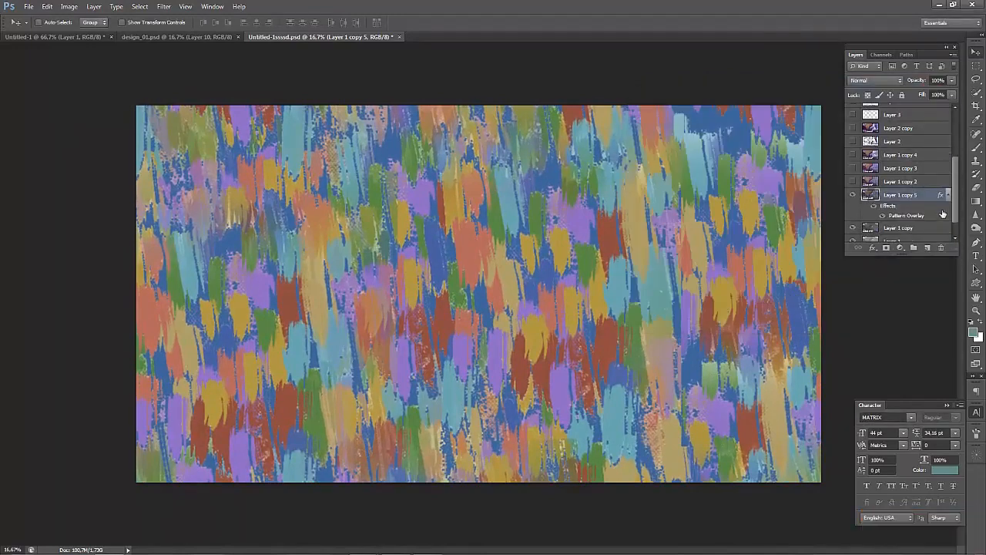
left_click(854, 196)
left_click(855, 196)
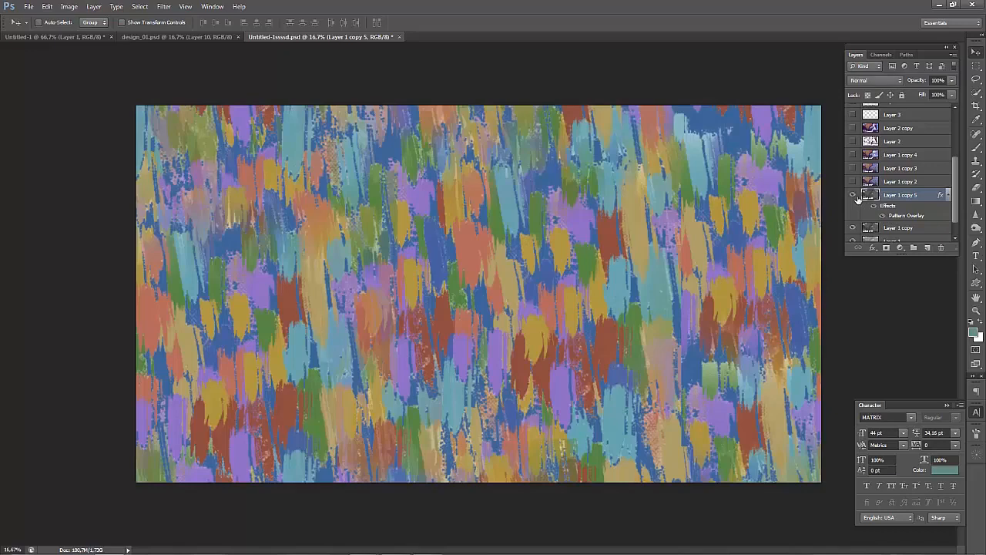
right_click(897, 198)
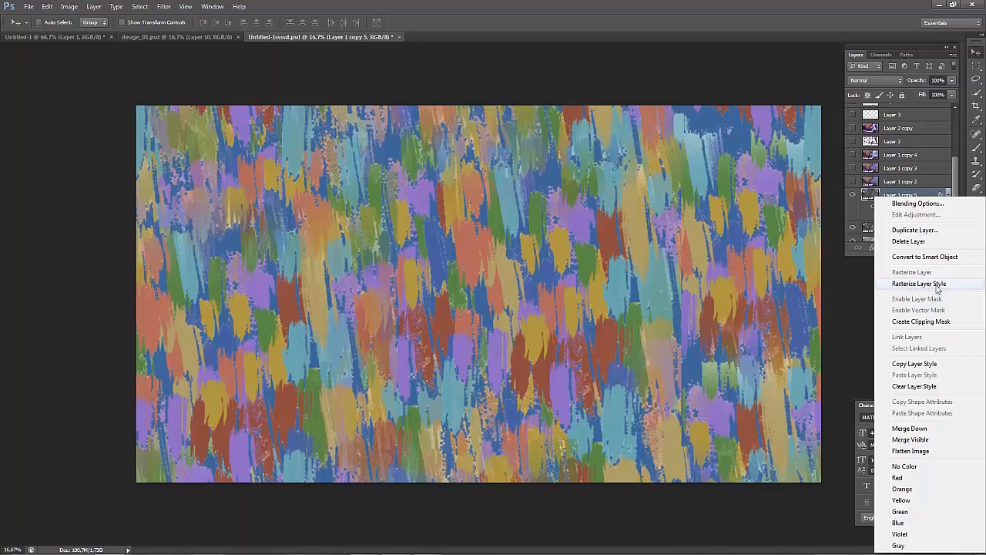
left_click(919, 284)
left_click(852, 196)
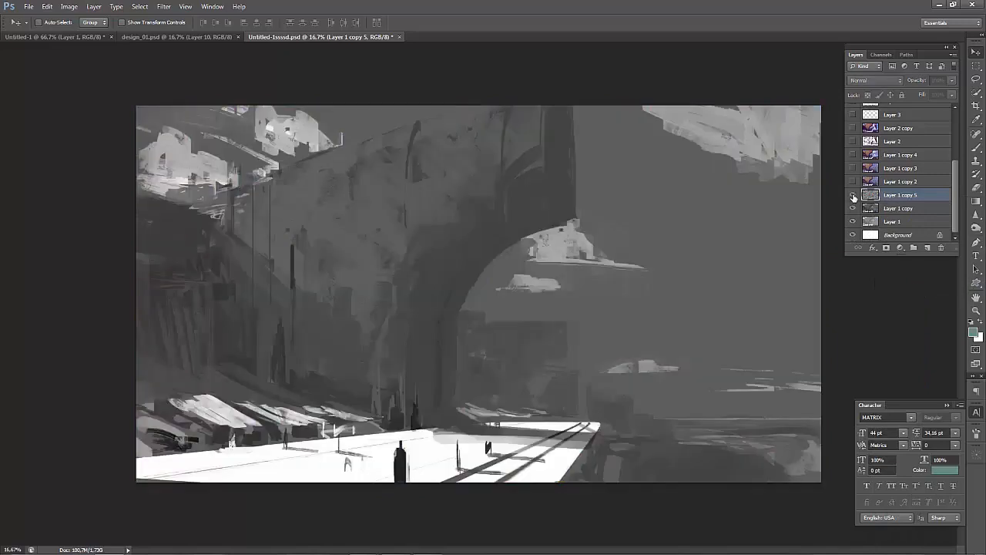
left_click(852, 195)
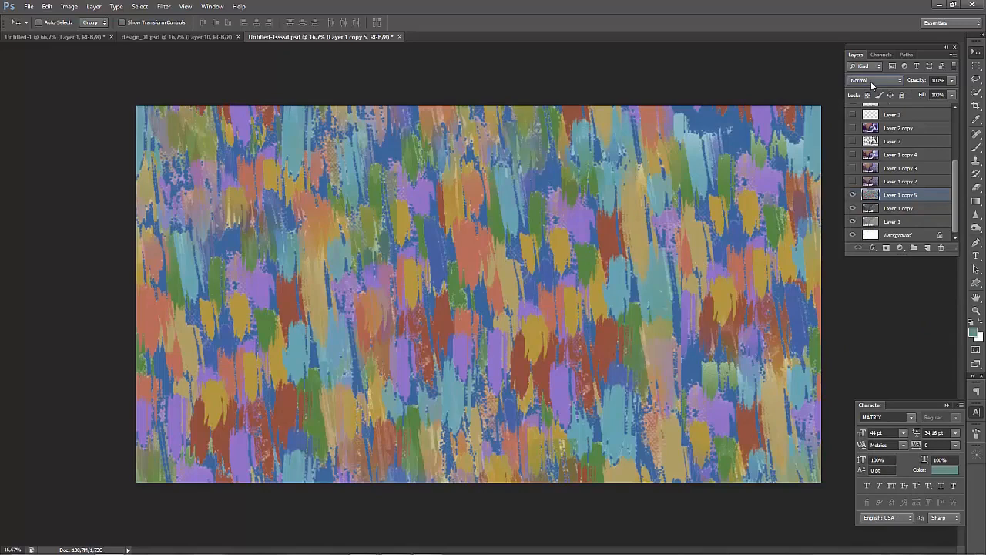
Try successive blend modes on the rasterized pattern layer and set it to Pin Light.
scroll(873, 85, "down", 1)
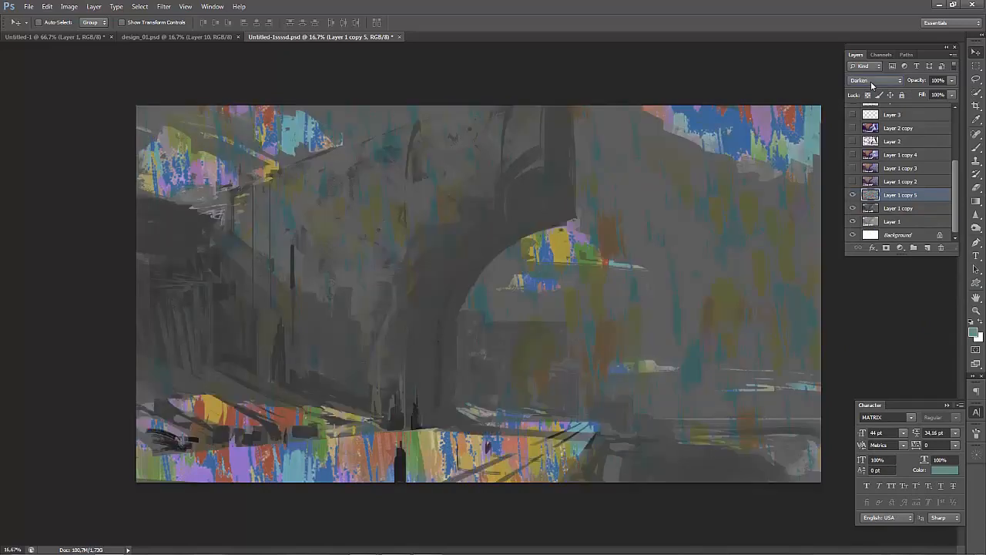
scroll(872, 85, "down", 4)
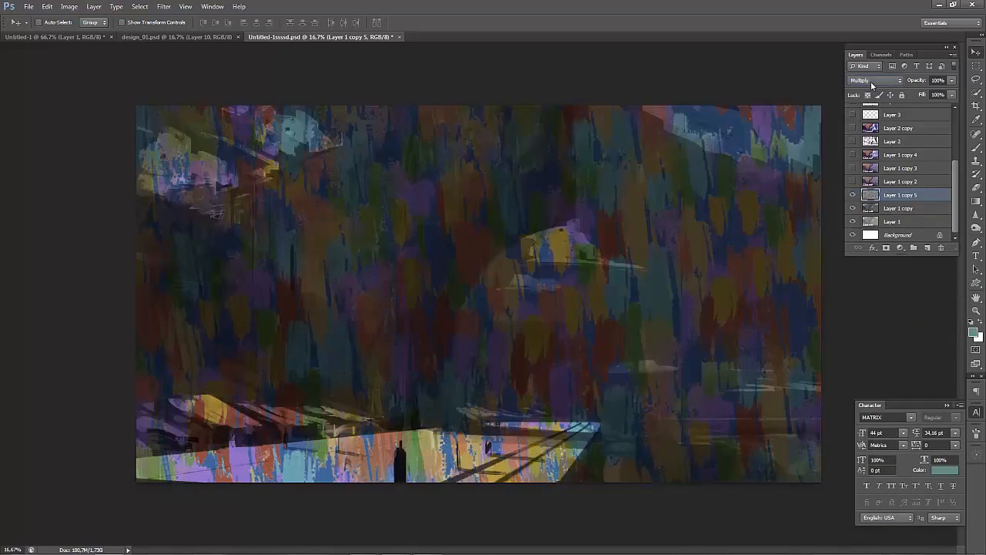
scroll(873, 85, "down", 5)
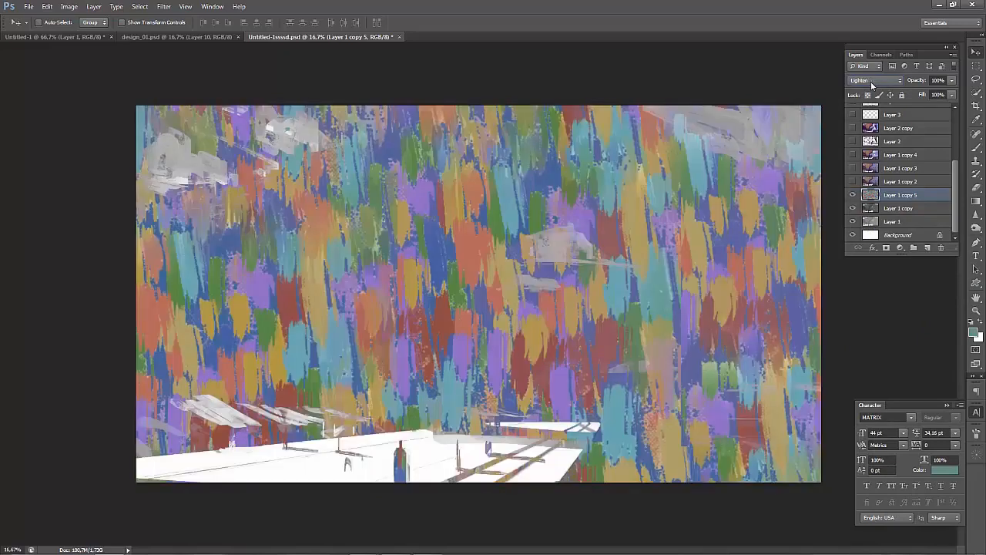
scroll(872, 85, "down", 4)
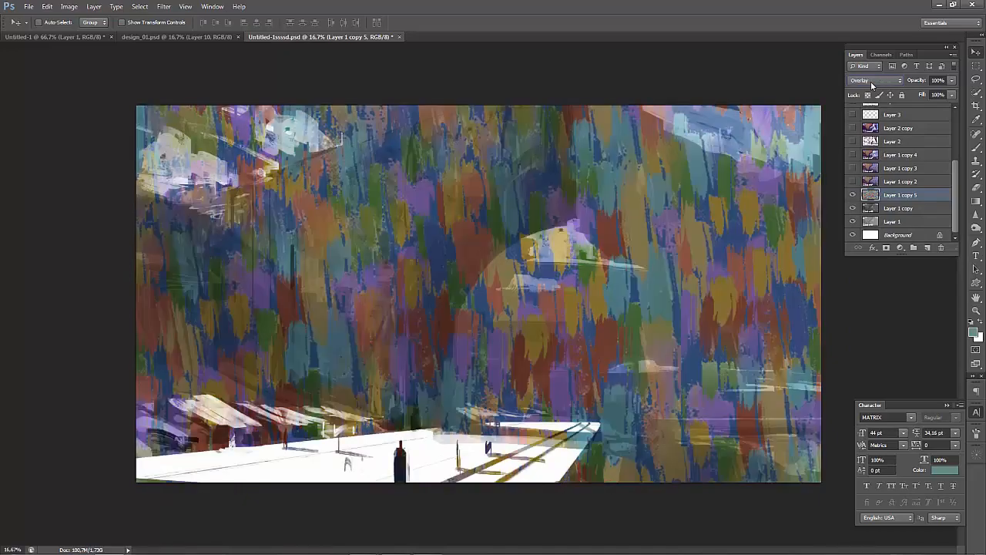
scroll(873, 86, "down", 2)
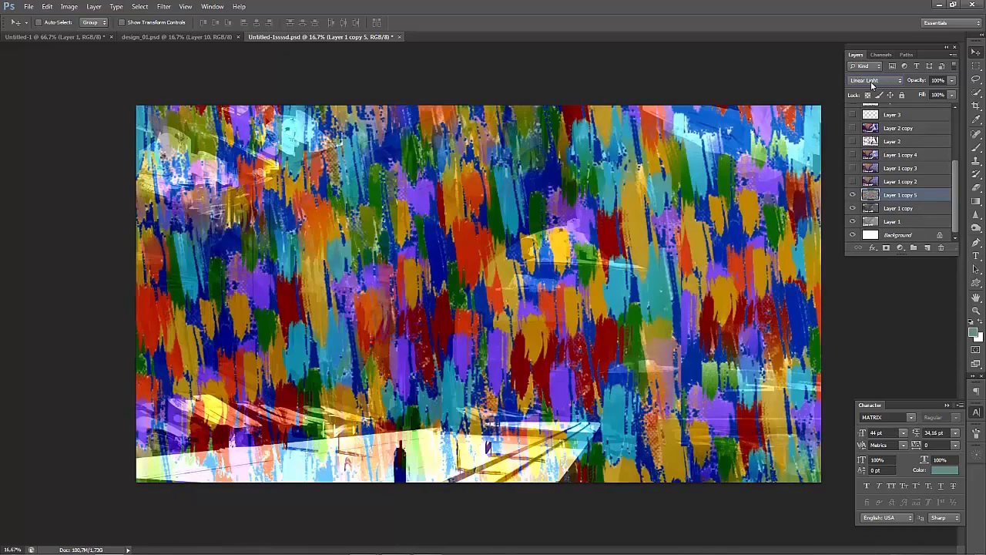
scroll(872, 85, "down", 1)
scroll(872, 86, "up", 1)
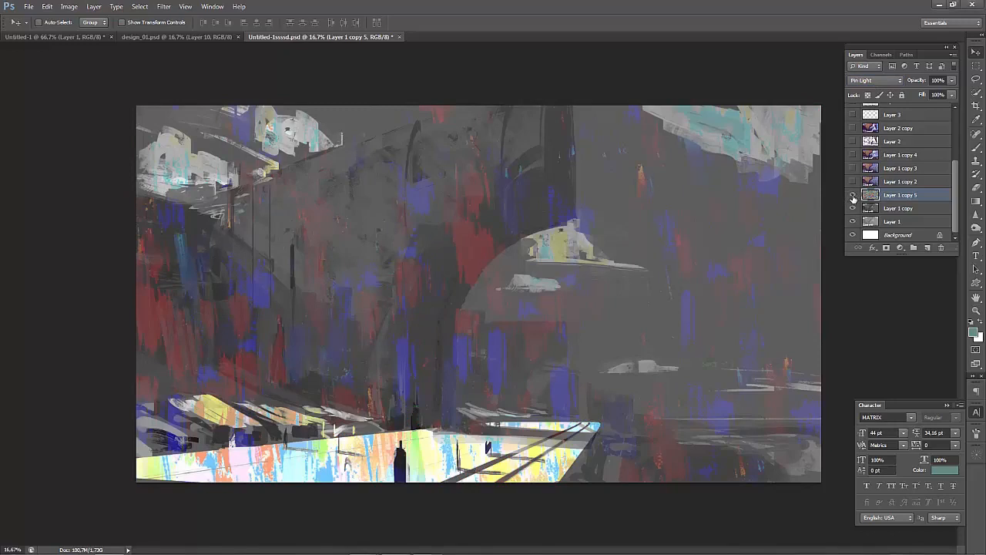
Duplicate the Pin Light pattern layer and set the duplicate's blend mode to Difference.
key("ctrl+j")
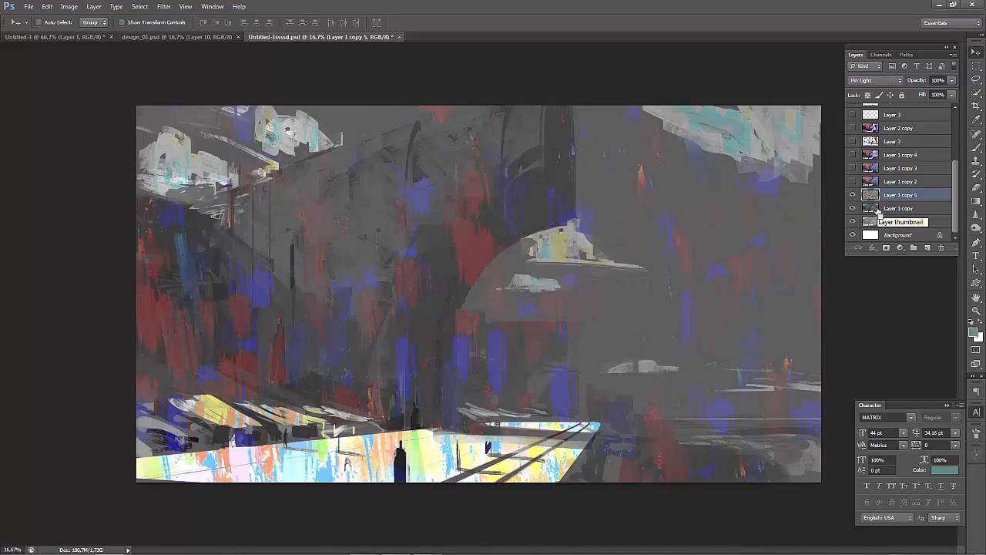
left_click(869, 80)
key("Escape")
scroll(869, 82, "down", 3)
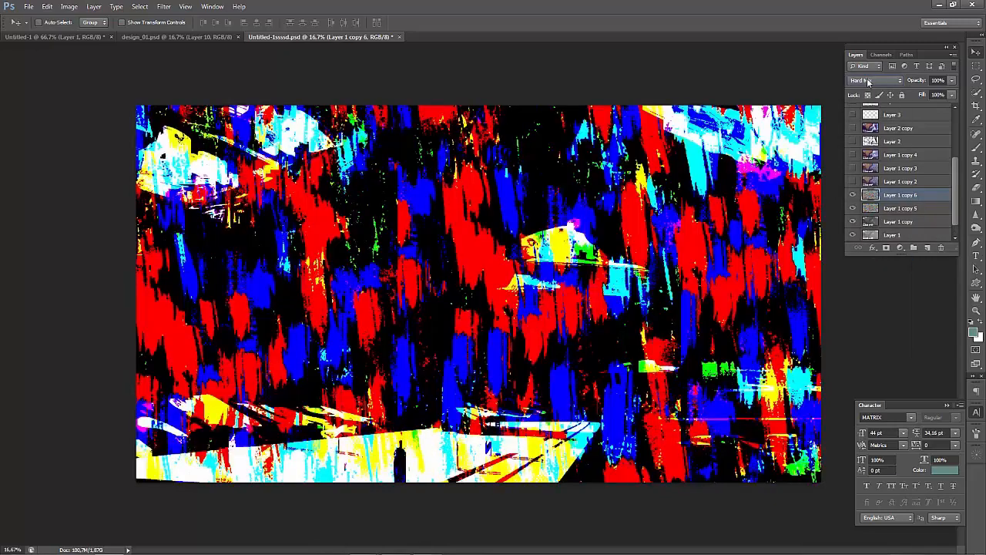
scroll(869, 82, "up", 1)
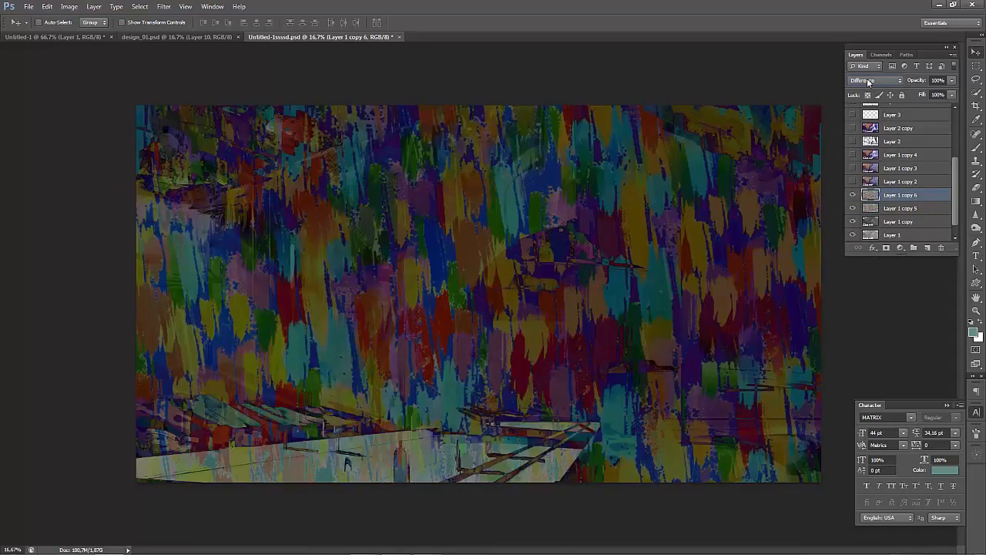
Try the Difference pattern layer at 6% opacity and restore it to 100%.
left_click(952, 80)
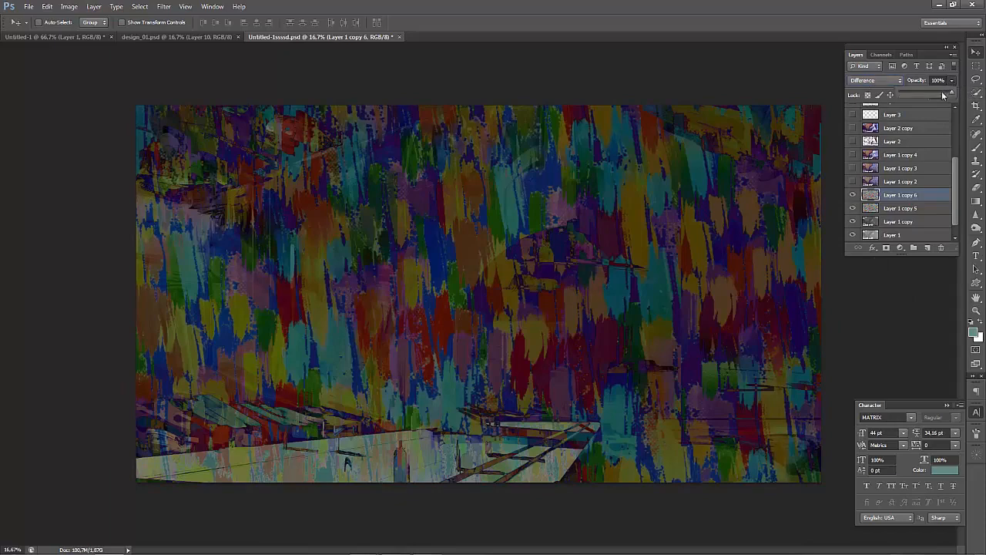
left_click_drag(950, 92, 905, 97)
left_click(872, 83)
left_click(881, 82)
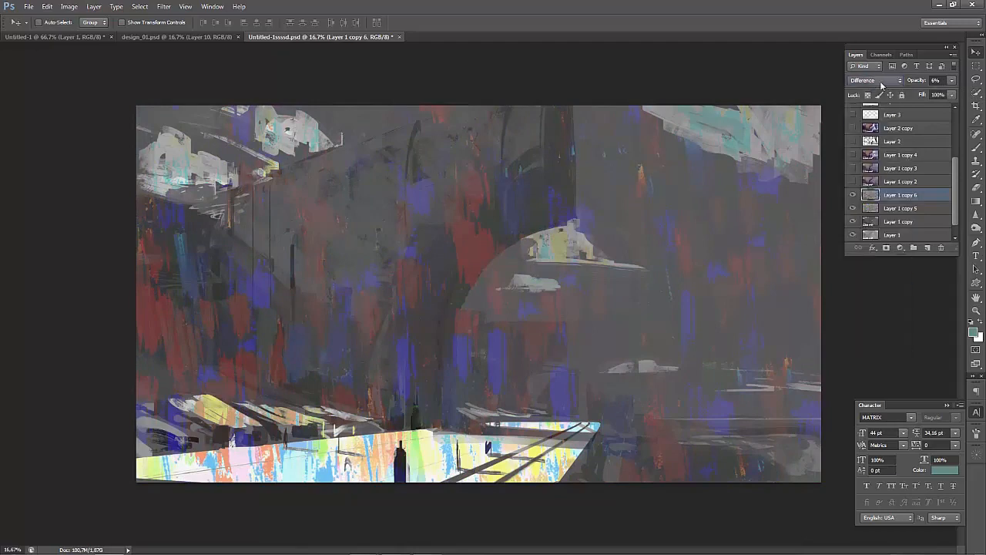
left_click(953, 81)
left_click(949, 93)
Try the Vivid Light blend mode on the Layer 1 copy 6 pattern layer at 8% opacity.
left_click(887, 83)
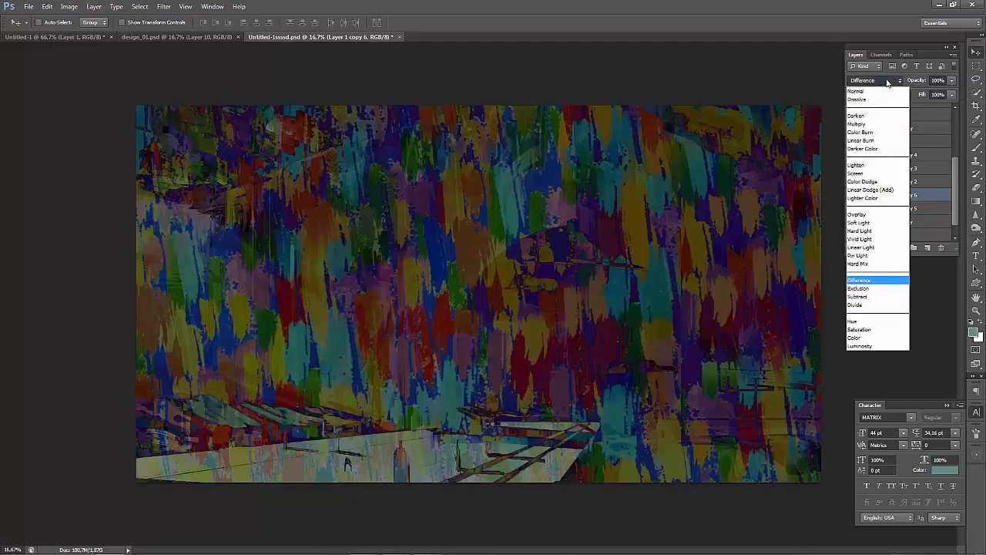
left_click(885, 82)
key("Up")
key("Up")
key("Up")
key("Up")
key("Up")
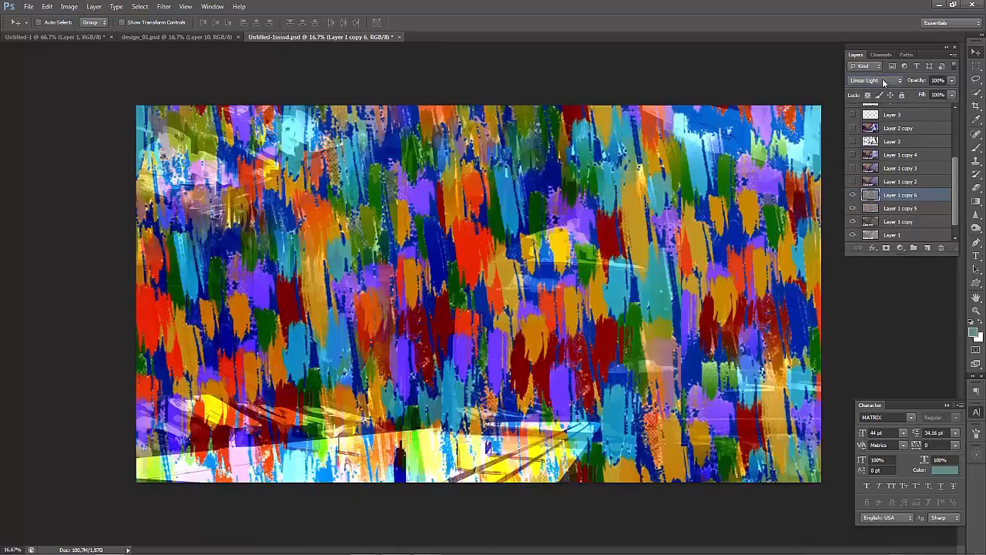
key("Down")
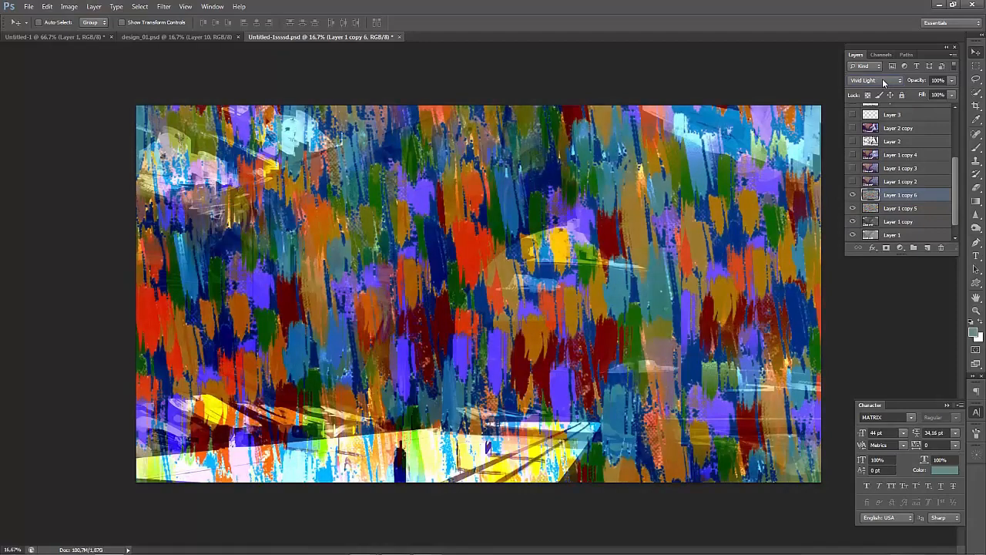
left_click(952, 80)
left_click_drag(935, 92, 902, 96)
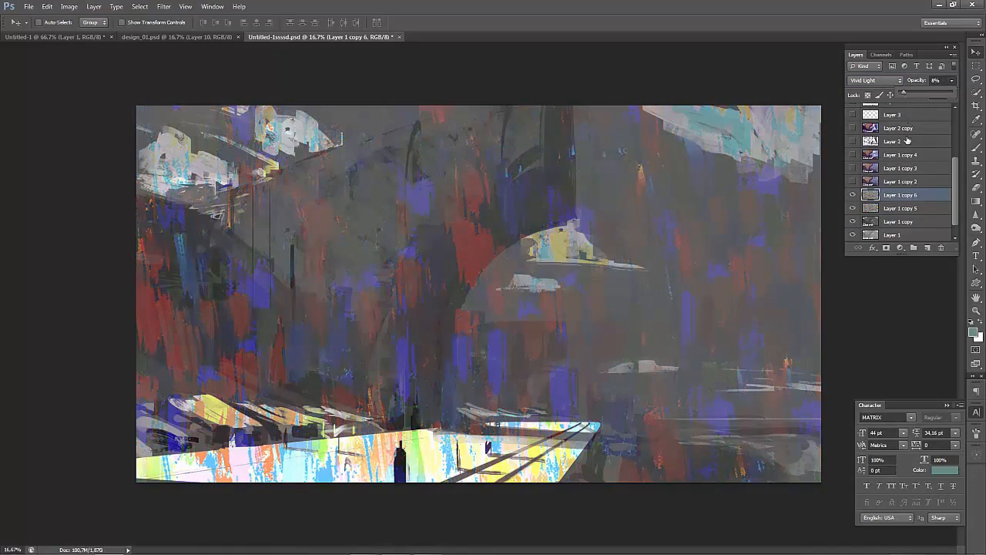
Shift the hue of the Layer 1 copy 6 pattern towards green with a Hue/Saturation adjustment.
left_click(886, 198)
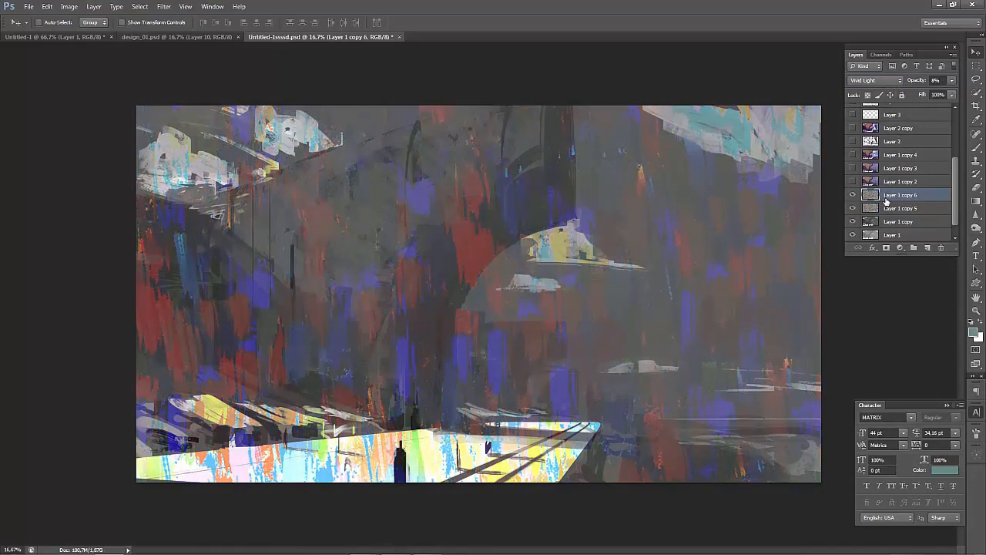
key("ctrl+u")
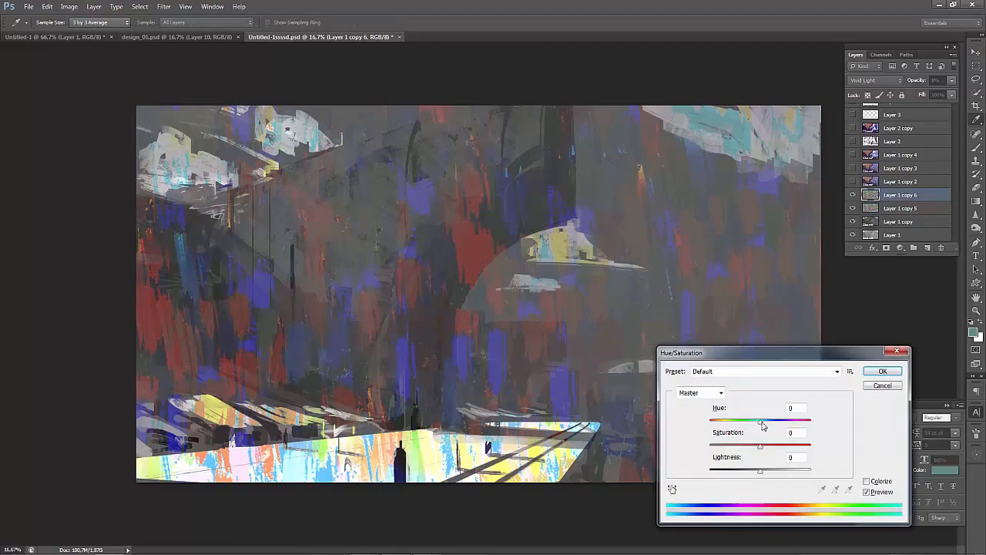
left_click_drag(761, 425, 792, 429)
left_click(883, 370)
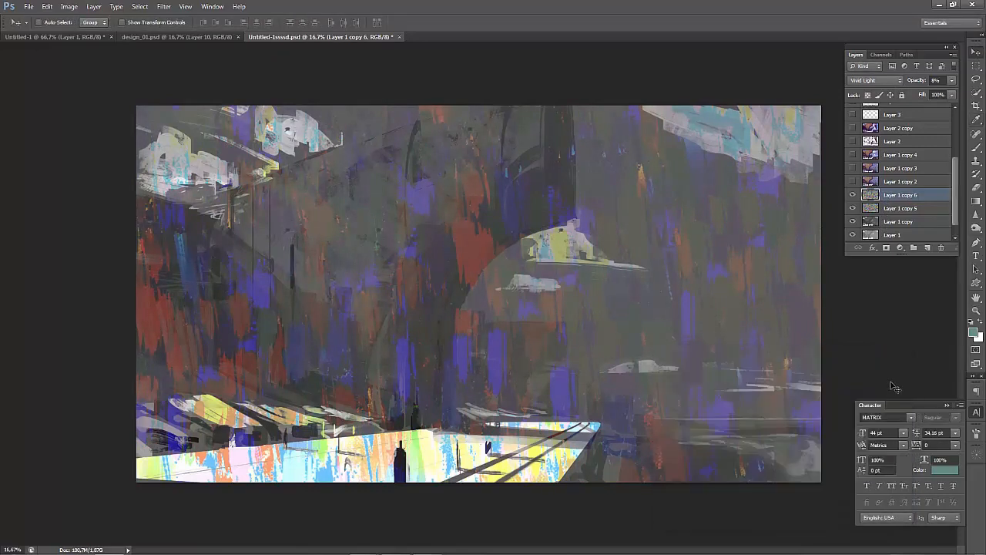
Apply a Color Balance adjustment to the pattern layer with midtone levels of -47, 0 and -100.
key("ctrl+b")
left_click_drag(842, 286, 791, 316)
left_click(953, 264)
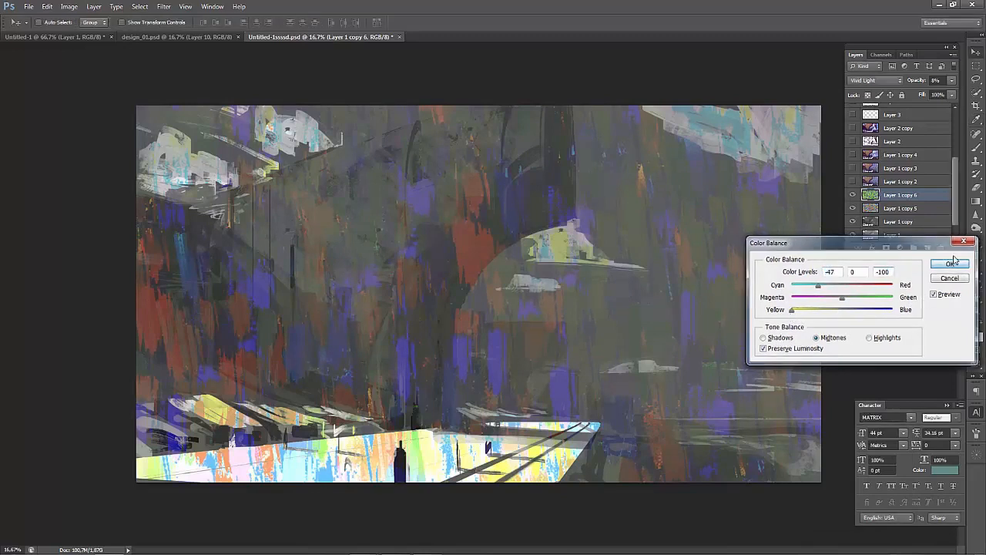
Step through neighbouring blend modes on the pattern layer, choose Hard Light, and set its opacity to 26%.
left_click(873, 82)
left_click(873, 83)
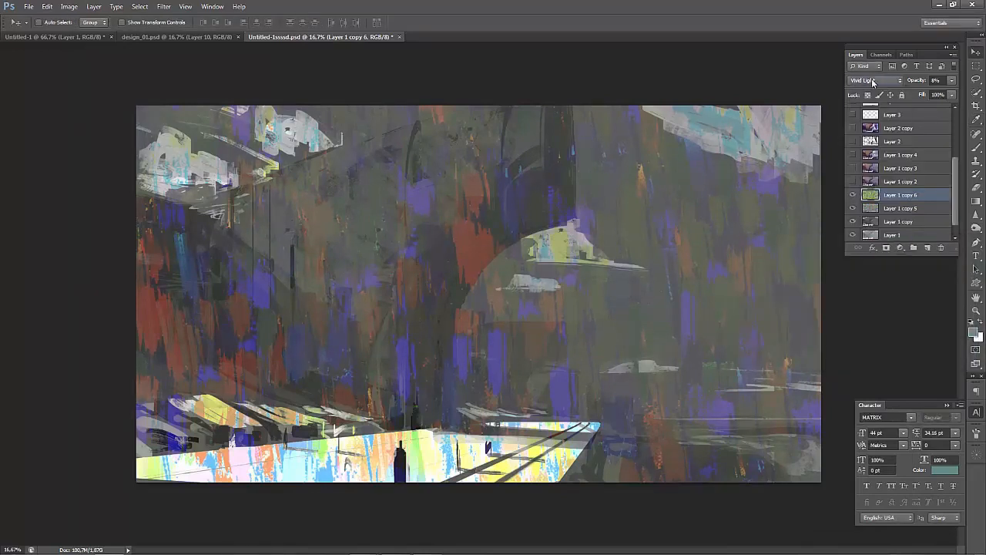
key("Up")
key("Up")
key("Up")
key("Up")
key("Down")
key("Down")
key("Down")
left_click(952, 80)
left_click_drag(921, 91, 923, 92)
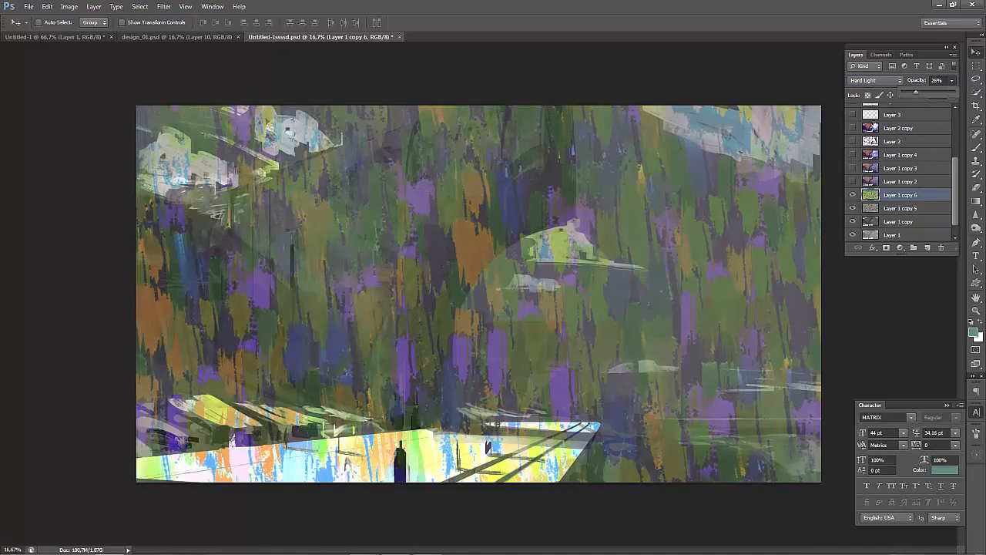
Cycle through the blend modes on the 26% opacity pattern layer in both directions and settle on Overlay.
left_click(865, 81)
left_click(865, 81)
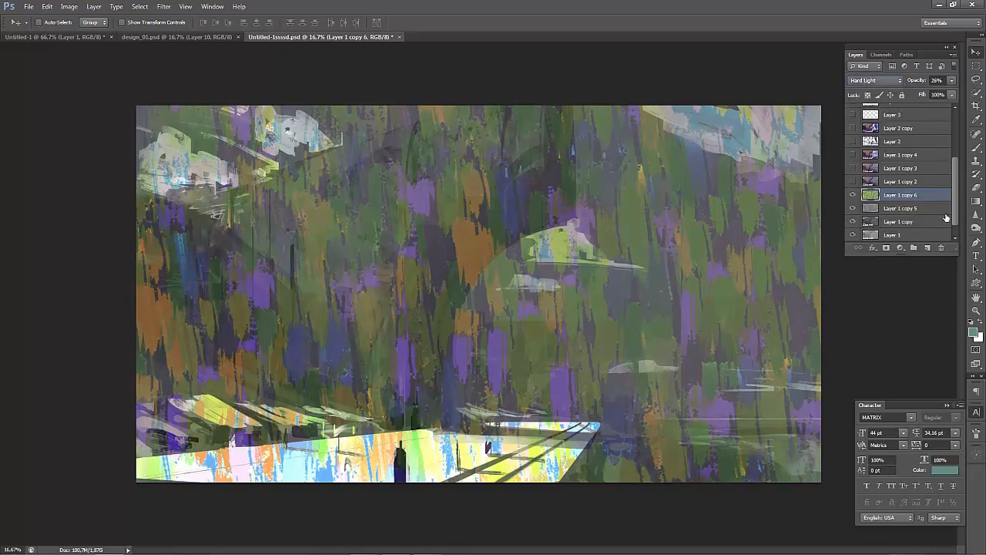
key("shift+plus")
key("shift+plus")
key("shift+plus")
key("shift+plus")
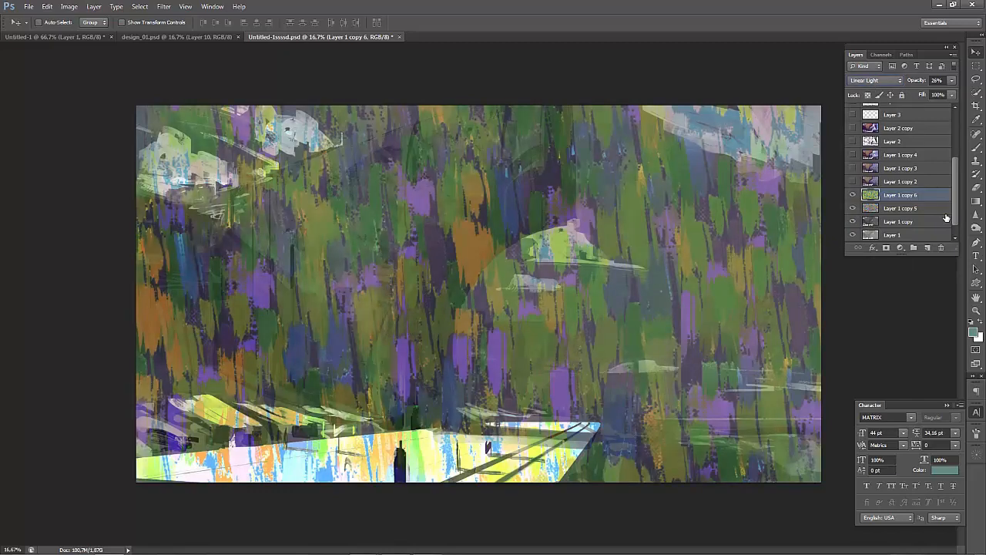
key("shift+plus")
key("shift+plus")
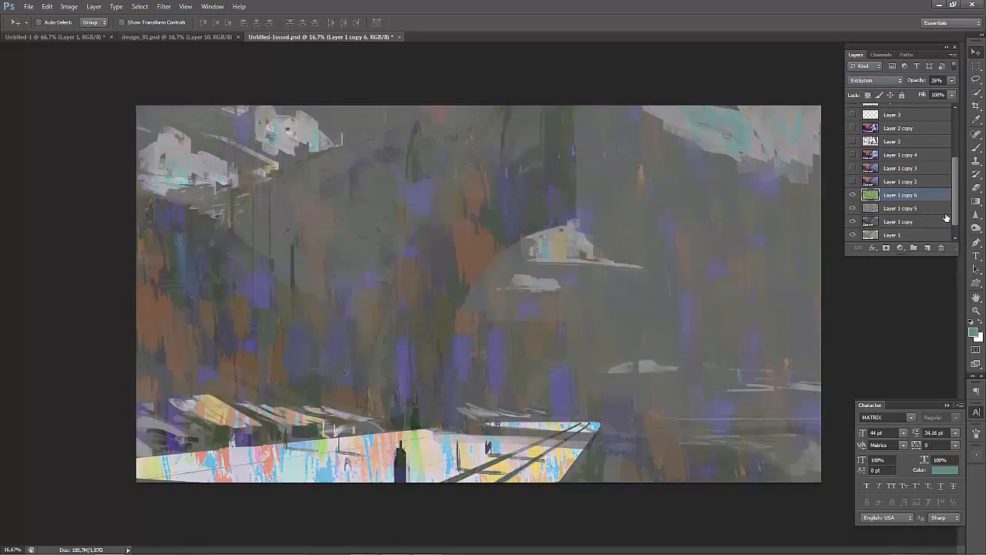
key("shift+plus")
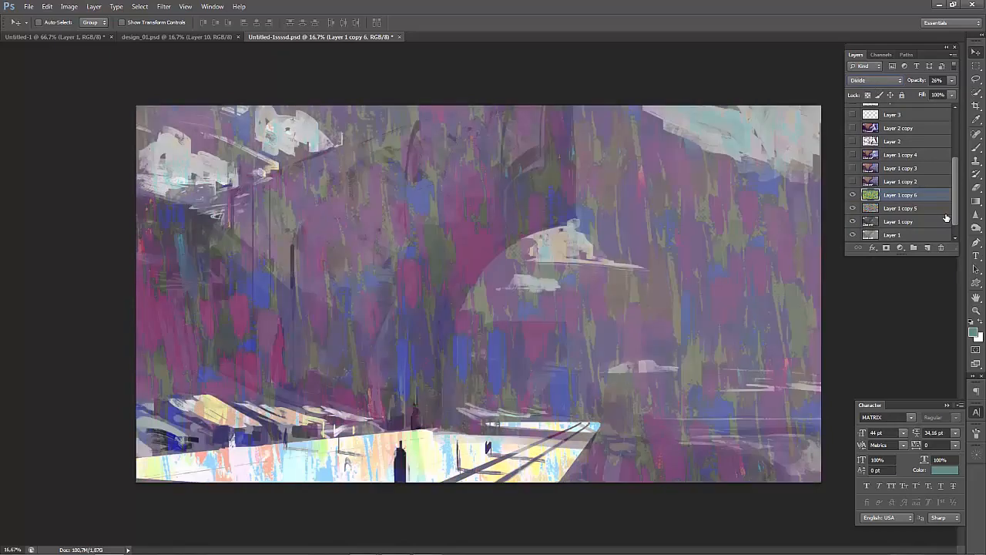
key("shift+plus")
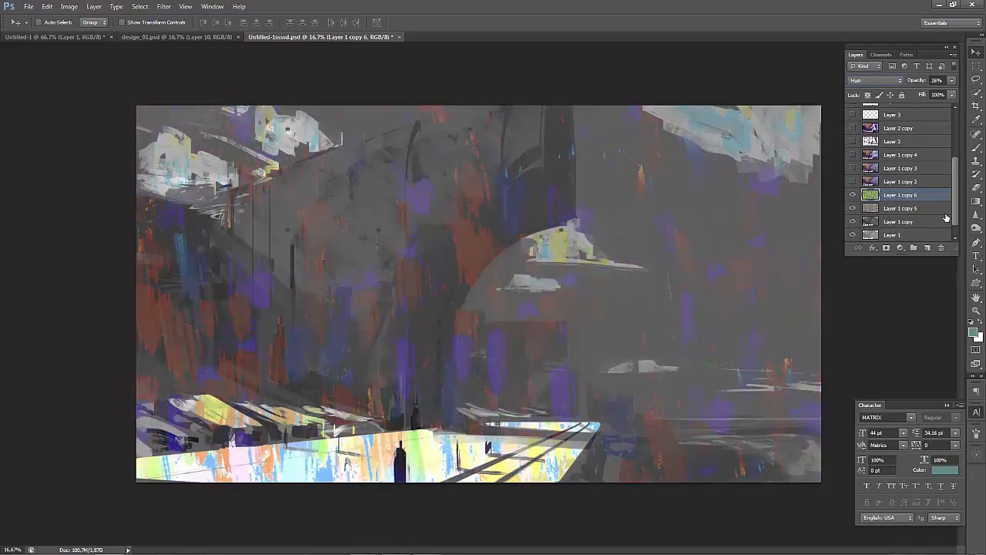
key("shift+plus")
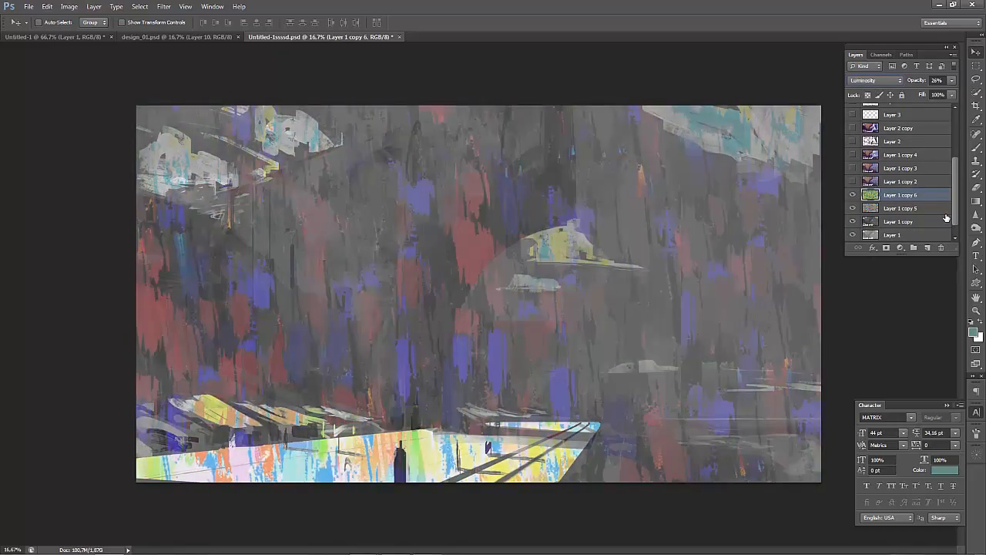
key("shift+plus")
key("shift+plus")
key("shift+plus")
key("shift+plus")
key("shift+plus")
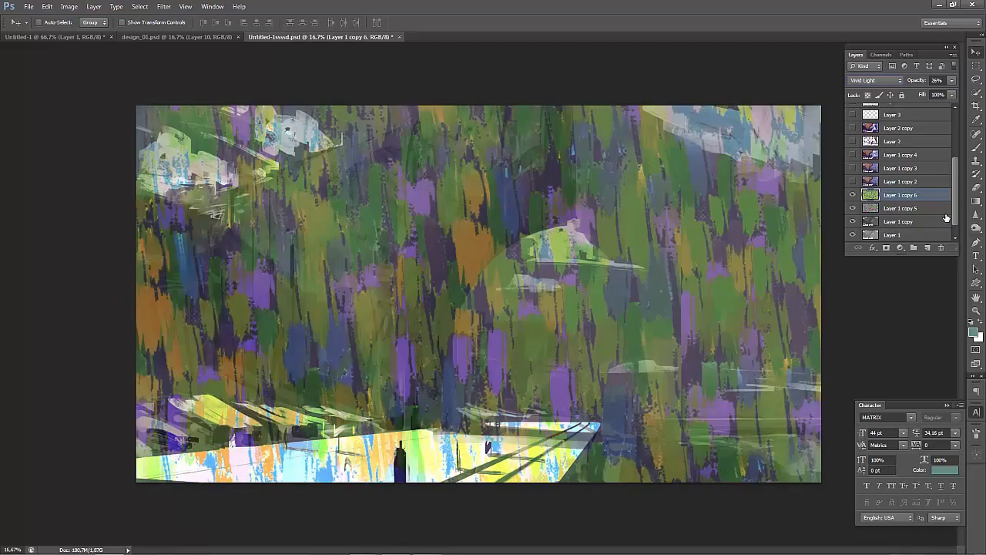
key("shift+minus")
key("shift+minus")
key("shift+minus")
key("shift+minus")
key("shift+minus")
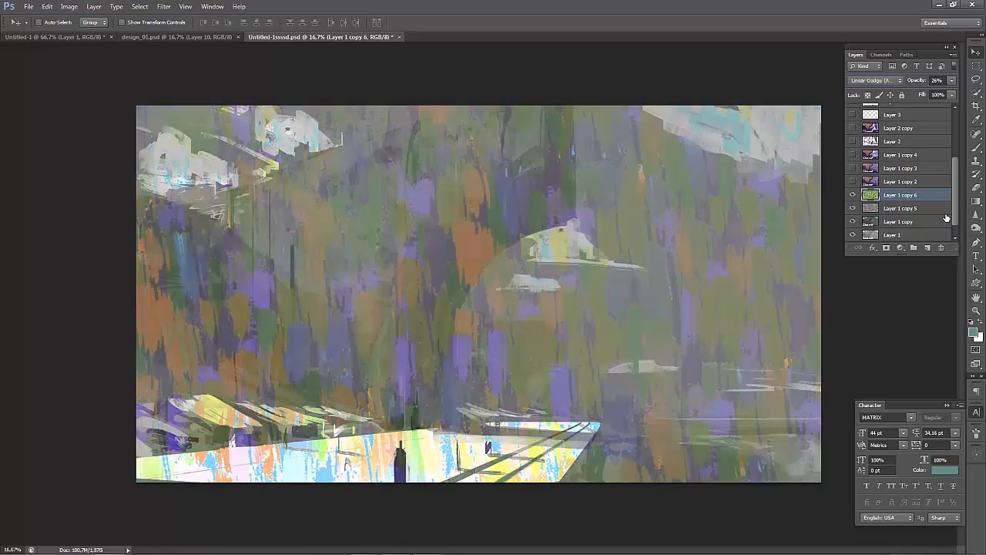
key("shift+minus")
key("shift+minus")
key("shift+minus")
key("shift+minus")
key("shift+minus")
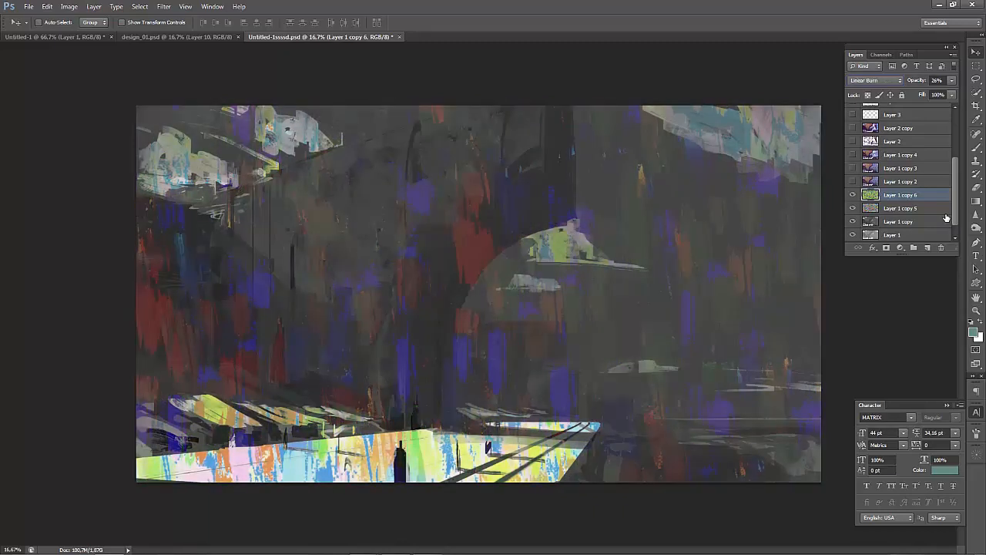
key("shift+minus")
key("shift+minus")
key("shift+minus")
key("shift+minus")
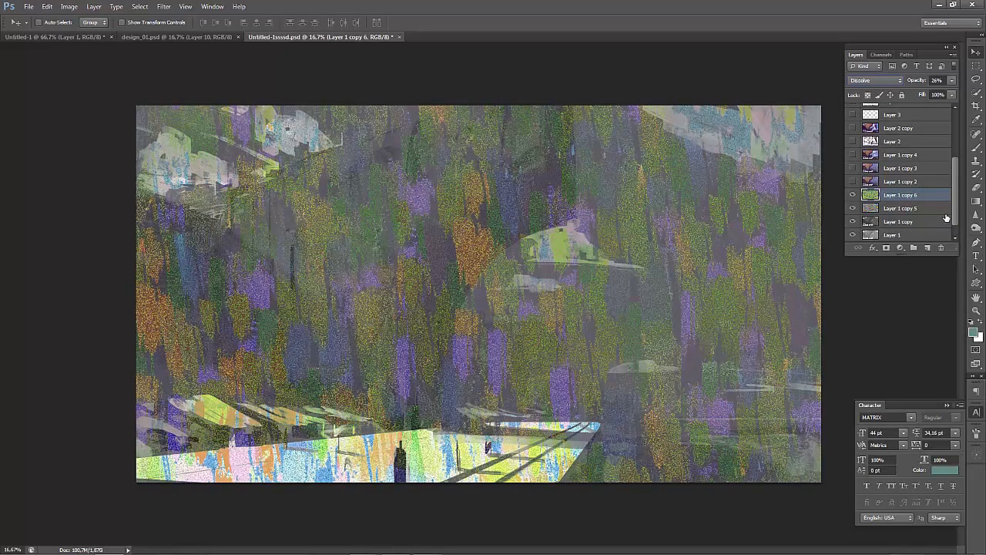
key("shift+plus")
key("shift+plus")
key("shift+plus")
key("shift+plus")
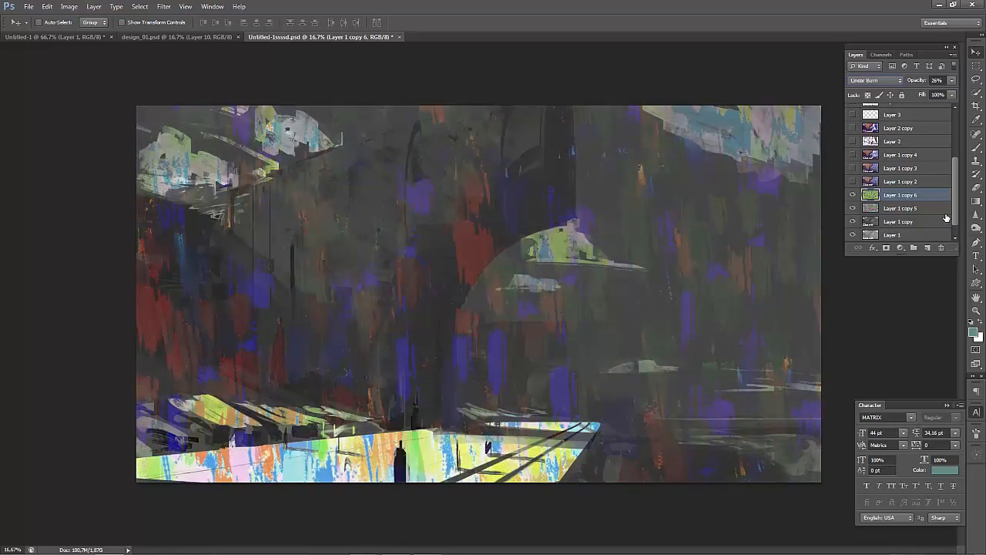
key("shift+plus")
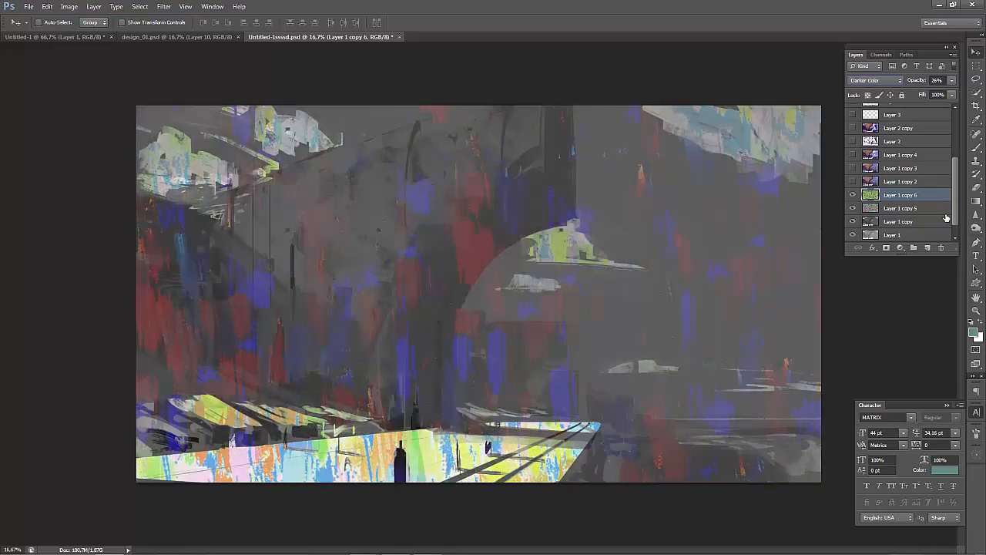
key("shift+plus")
key("shift+plus")
key("shift+plus")
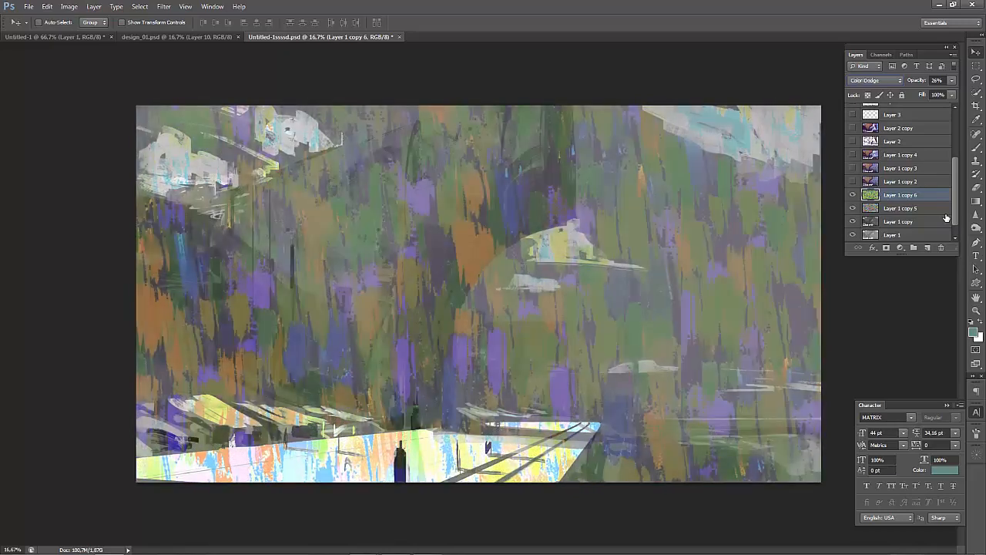
key("shift+plus")
key("shift+plus")
key("shift+plus")
key("shift+plus")
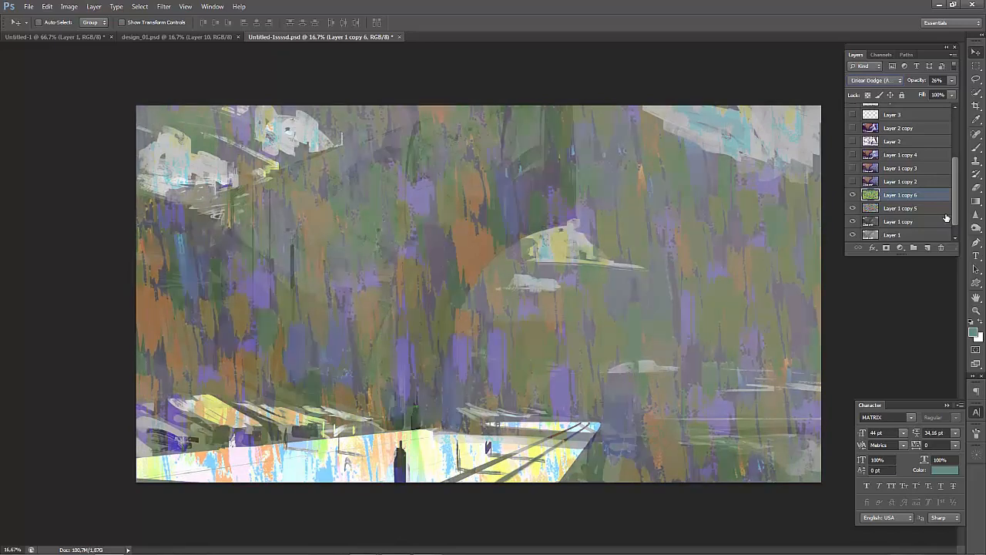
key("shift+plus")
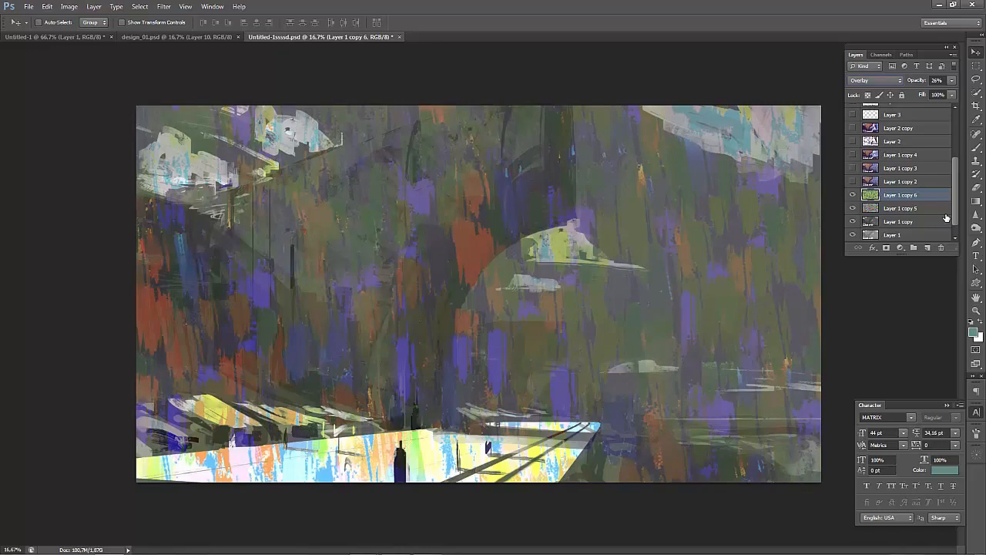
Apply Color Balance to the Overlay pattern layer with midtones at -100, -100, -100 and shadows at -44, 0, -31.
key("ctrl+b")
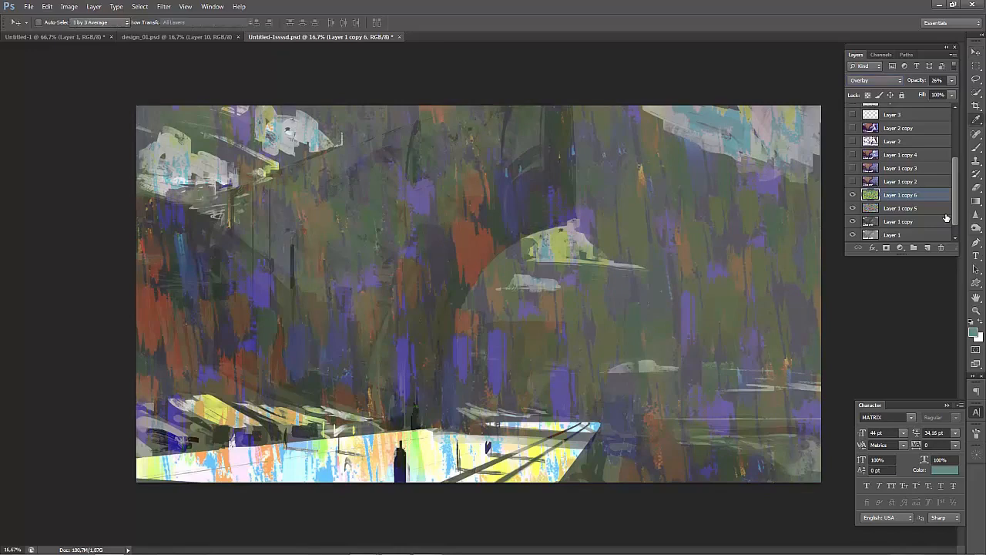
left_click_drag(842, 286, 773, 296)
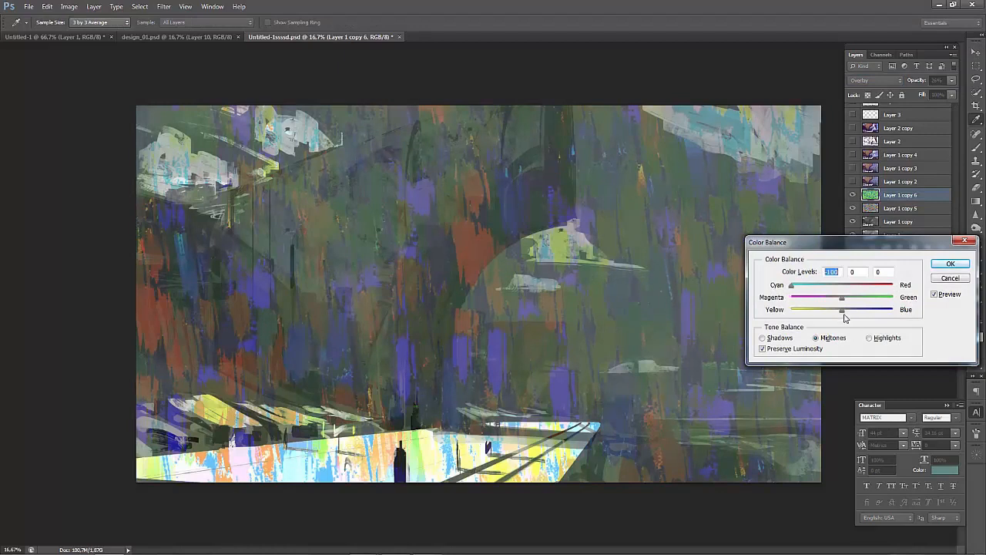
left_click_drag(842, 310, 787, 306)
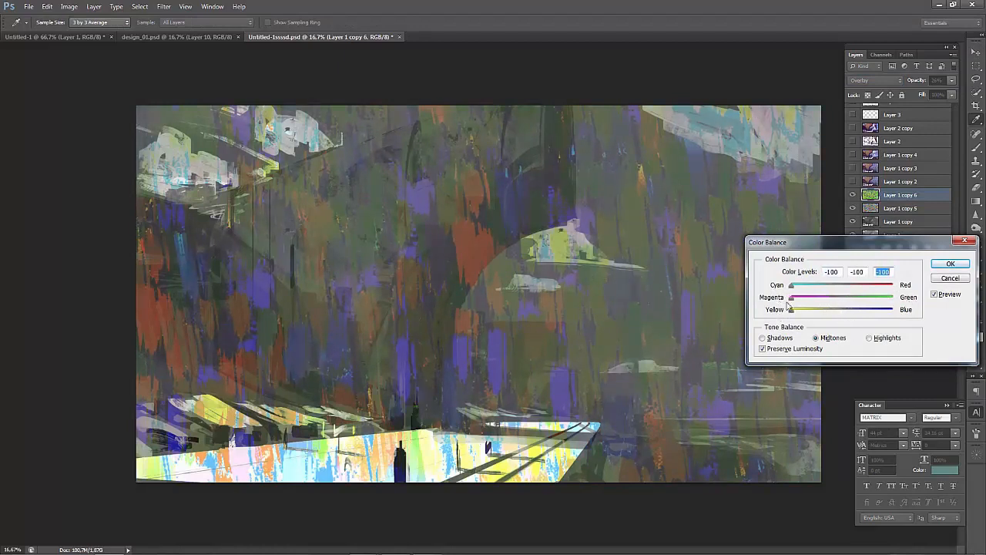
left_click(762, 337)
left_click_drag(842, 287, 827, 315)
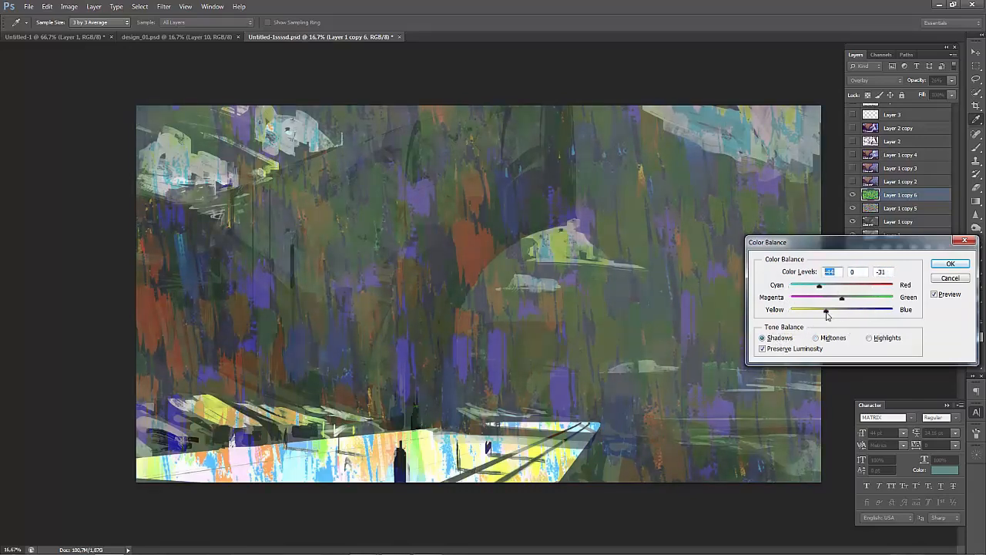
left_click(950, 264)
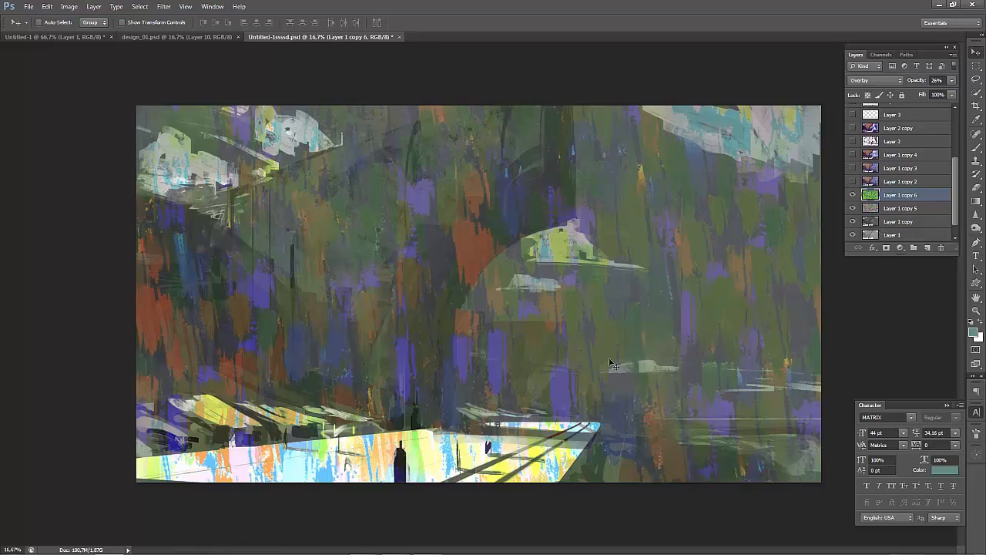
Compare the result with the painting on Layer 1 copy 2, and merge Layer 1 copy 6, Layer 1 copy 5 and Layer 1 copy.
left_click(853, 182)
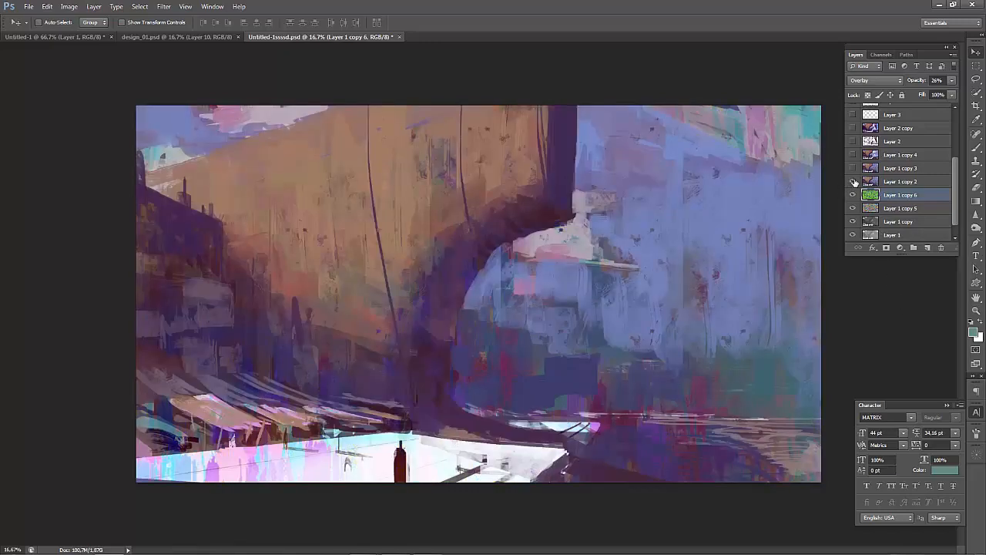
left_click(853, 182)
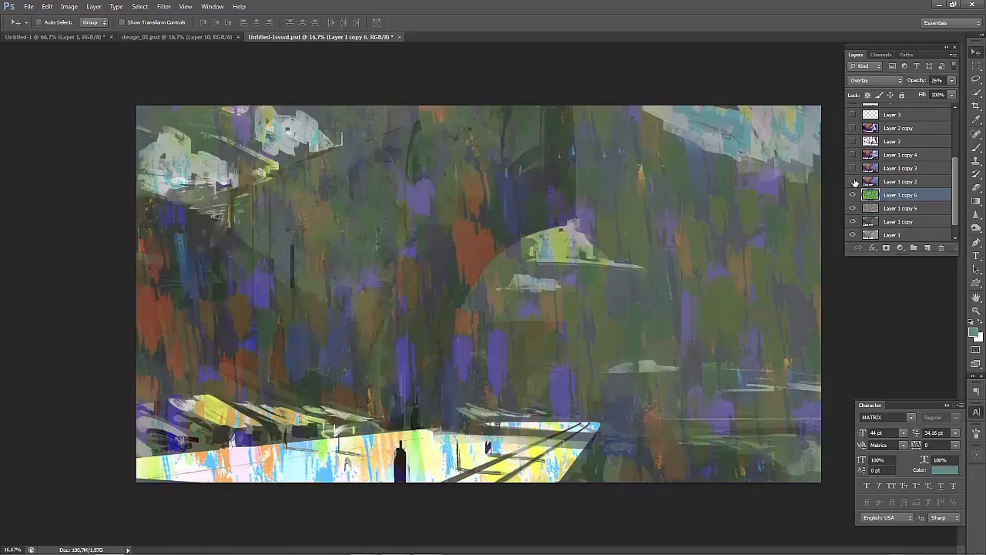
left_click(892, 223, "shift")
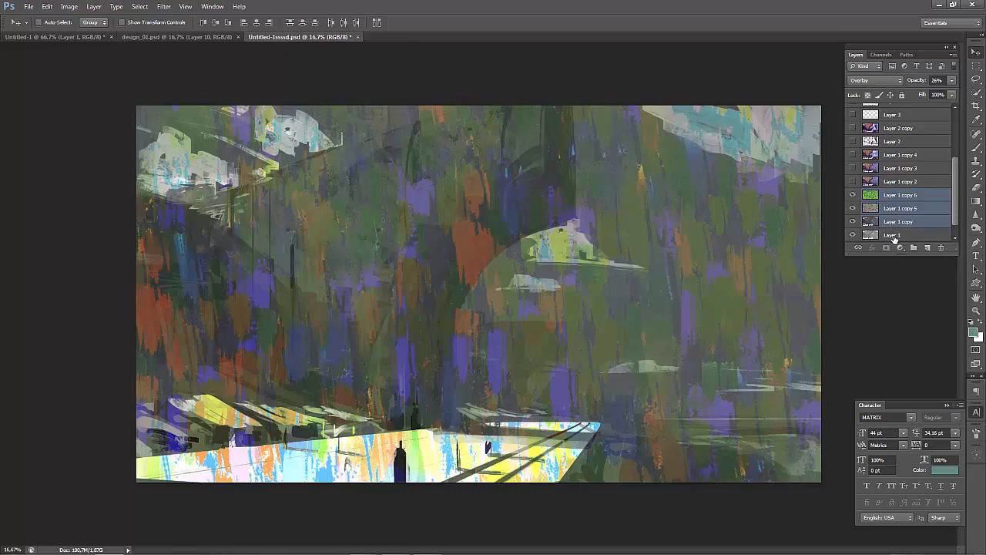
key("ctrl+e")
Toggle the merged layer's visibility repeatedly to compare the coloured version with the grayscale painting beneath.
left_click(853, 209)
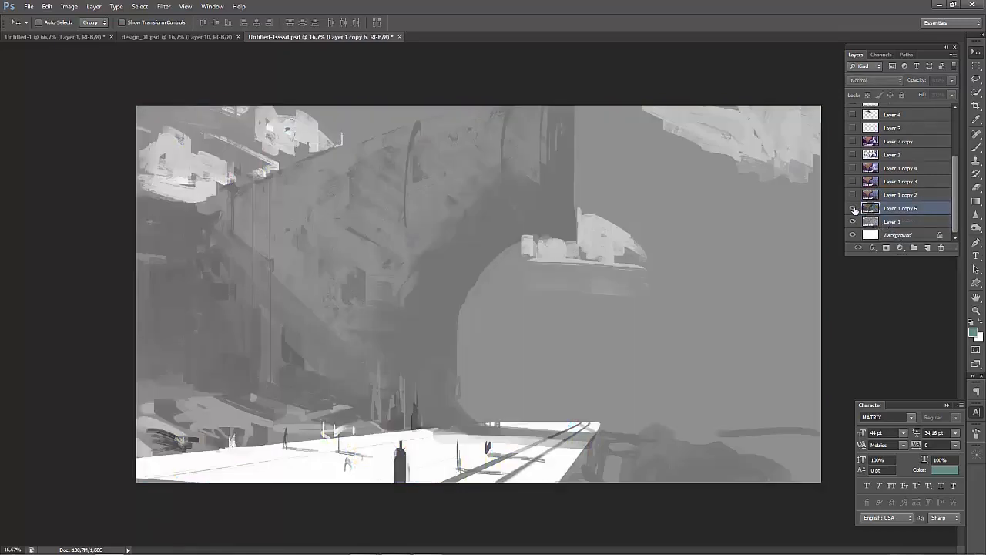
left_click(853, 209)
left_click(854, 209)
left_click(854, 209)
left_click(854, 209)
left_click(853, 209)
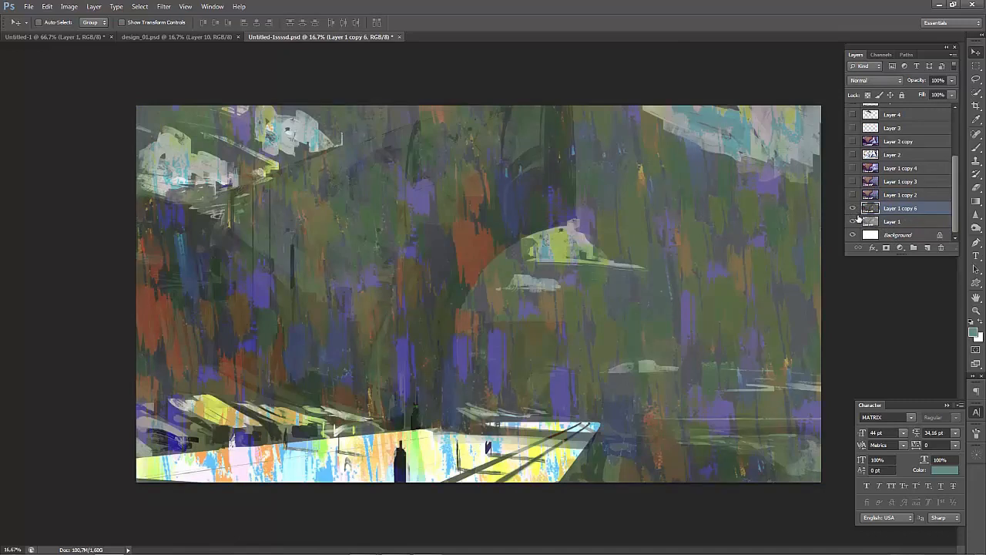
Apply Color Balance to Layer 1 copy 6, with shadows +16 toward red and highlights at -12 toward magenta and -37 toward yellow.
key("ctrl+b")
mouse_move(843, 286)
left_mouse_down()
mouse_move(857, 288)
mouse_move(825, 312)
mouse_move(853, 287)
left_mouse_up()
left_click(792, 340)
left_click(851, 286)
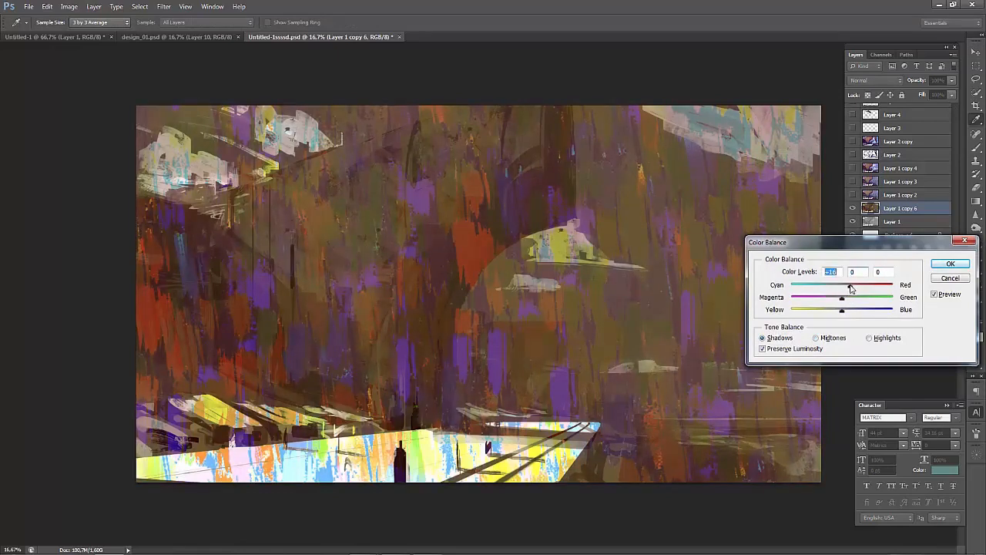
mouse_move(841, 310)
left_mouse_down()
mouse_move(851, 314)
mouse_move(843, 316)
left_mouse_up()
left_click(870, 339)
mouse_move(842, 310)
left_mouse_down()
mouse_move(824, 311)
mouse_move(853, 289)
mouse_move(840, 303)
left_mouse_up()
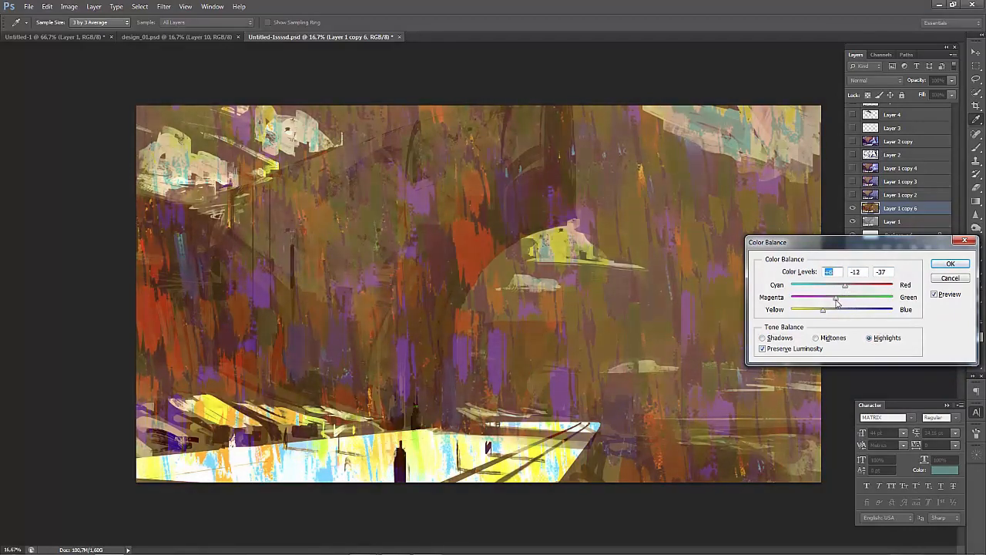
left_click(949, 264)
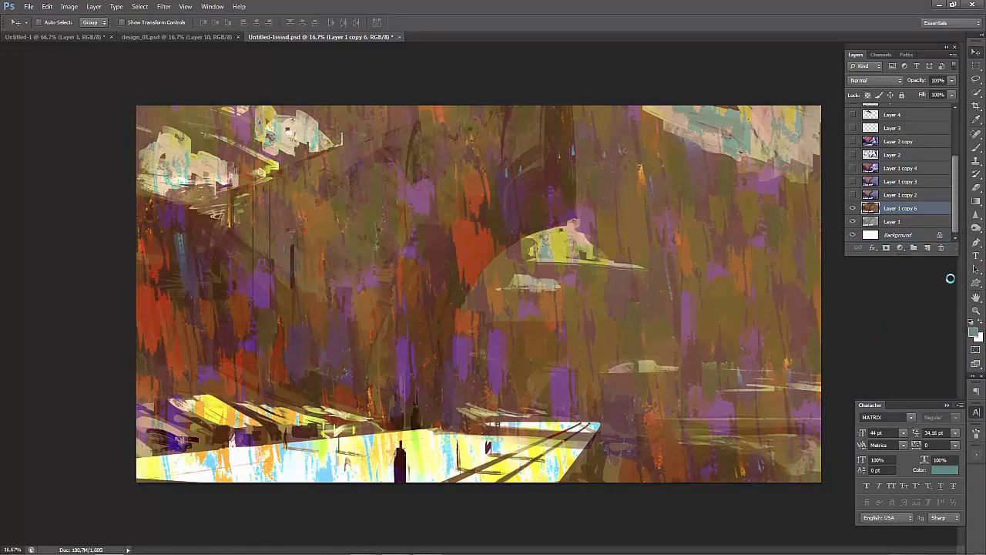
Flip the canvas horizontally and duplicate Layer 1 copy 6.
key("ctrl+minus")
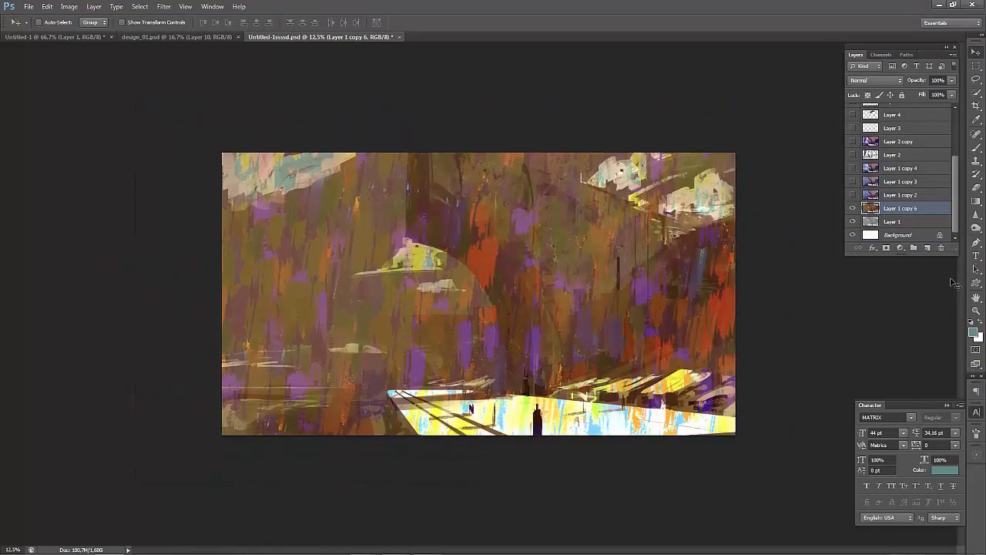
key("ctrl+plus")
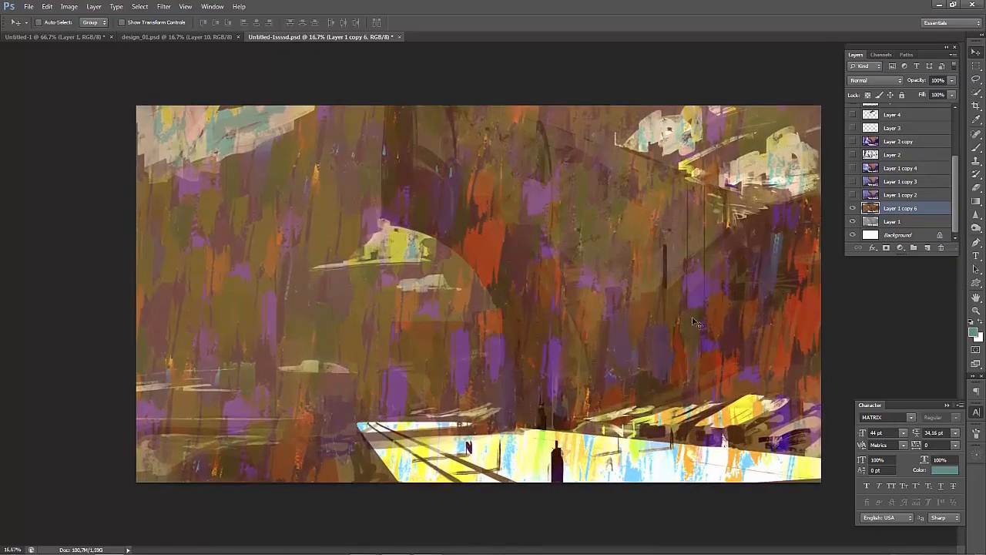
key("ctrl+j")
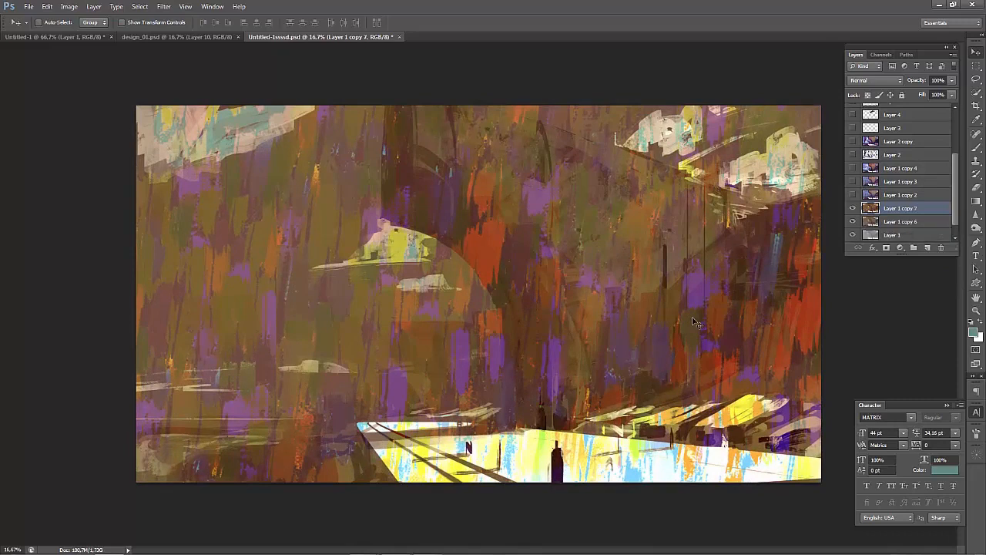
Choose the 312 px textured brush, reduce it to 300 px, and paint sampled orange-brown over the upper part of the central rock column.
key("b")
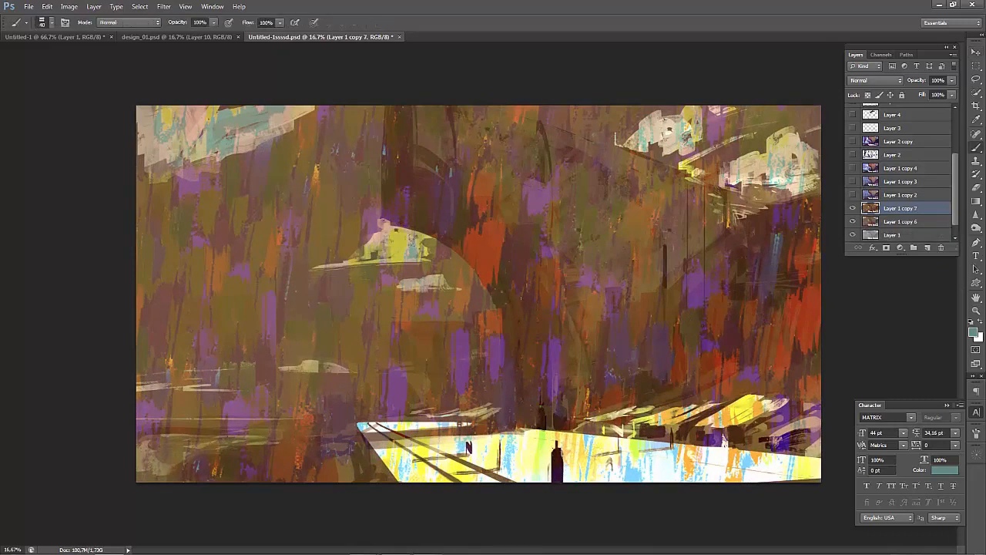
right_click(521, 299)
left_click(517, 363)
left_click(551, 383)
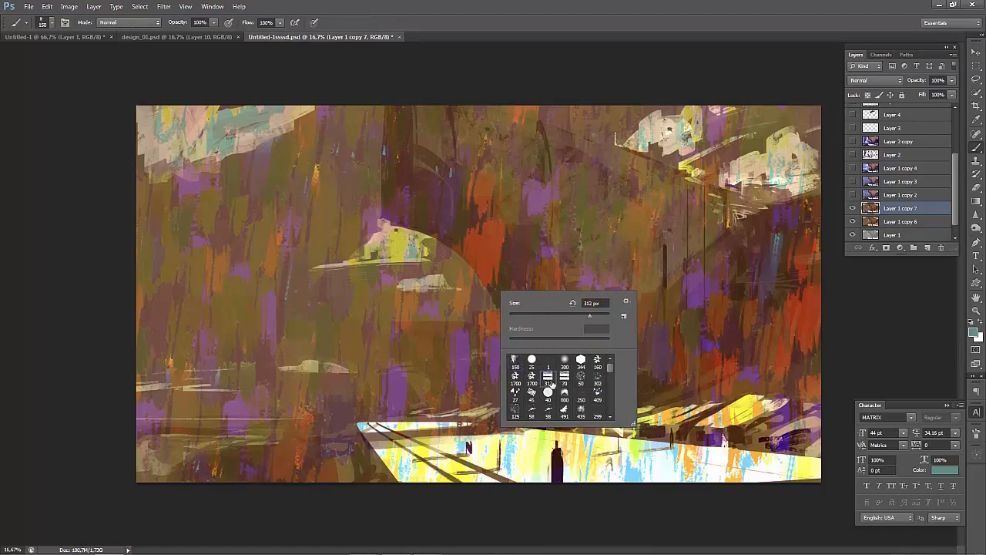
left_click(458, 127)
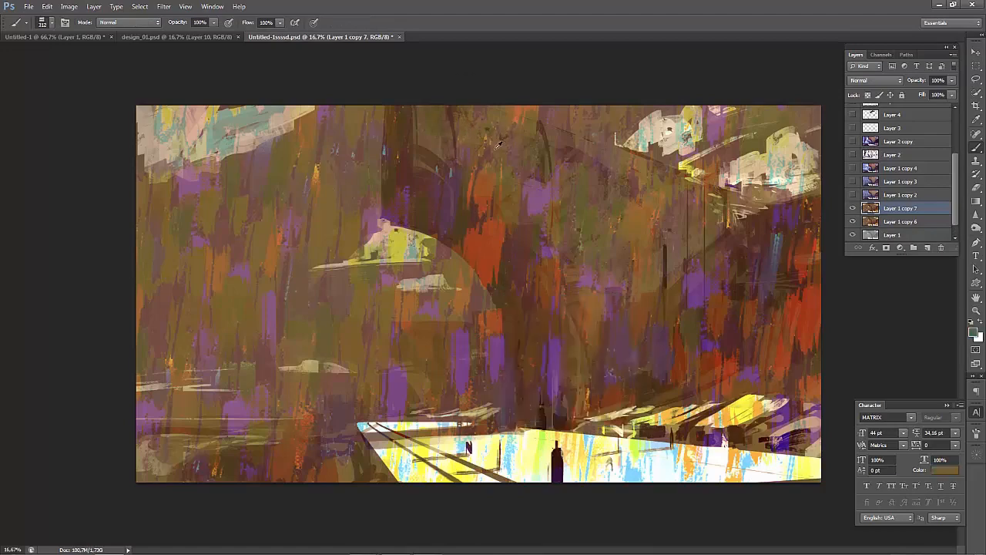
left_click(487, 182, "alt")
scroll(487, 182, "down", 1)
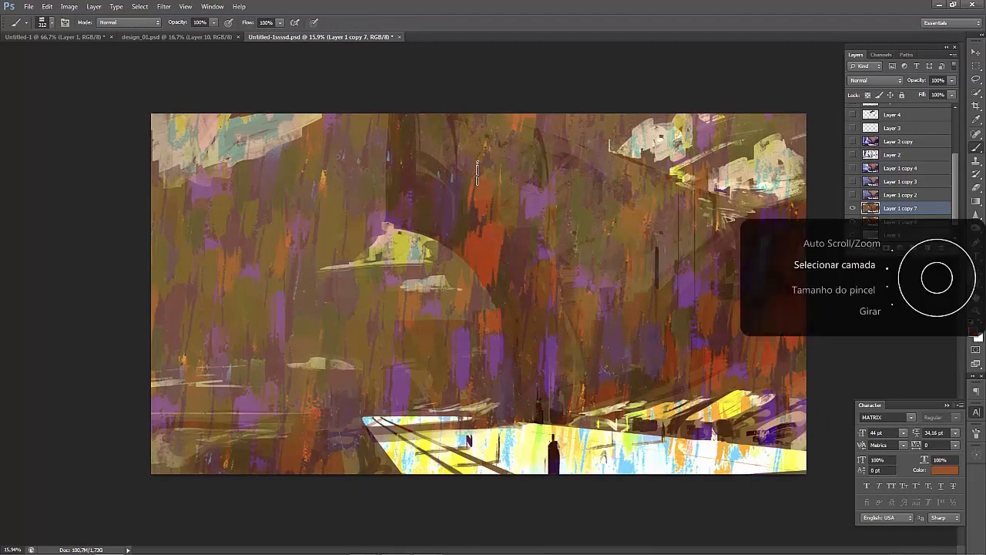
key("bracketleft")
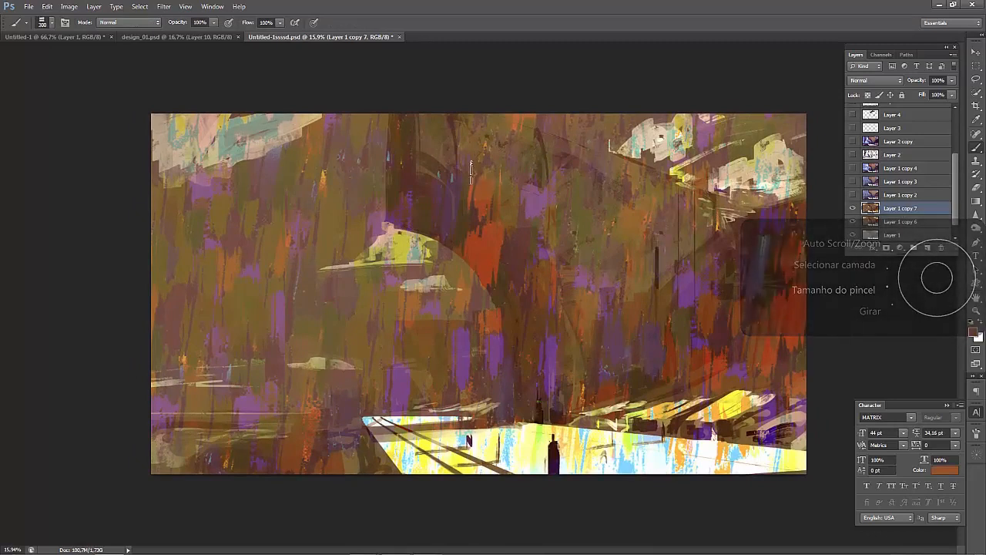
left_click_drag(472, 174, 495, 177)
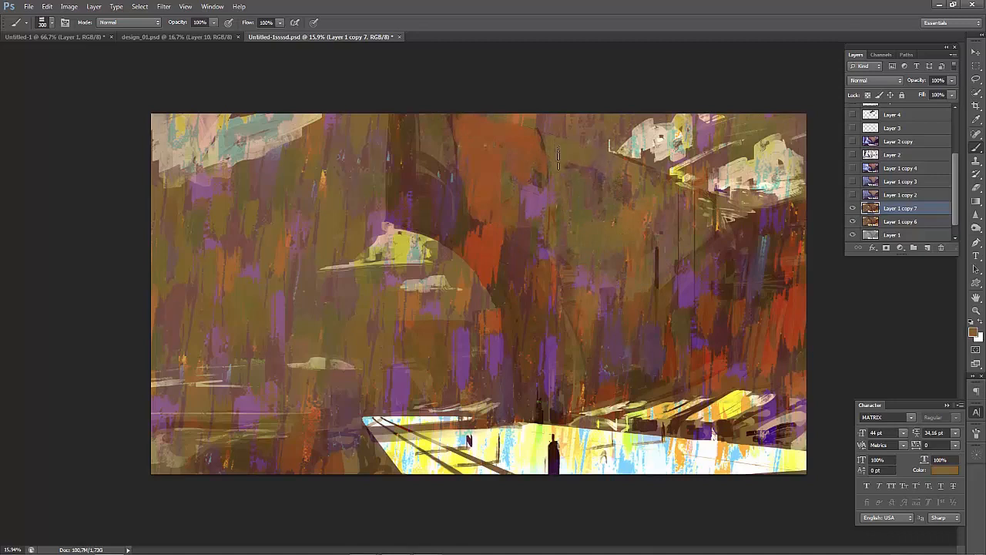
Paint olive-brown over the slope beside the column, refine it with a 200 px brush, and flip the canvas back.
mouse_move(559, 158)
left_mouse_down()
mouse_move(578, 172)
mouse_move(574, 185)
mouse_move(557, 175)
mouse_move(598, 183)
mouse_move(608, 172)
mouse_move(588, 158)
left_mouse_up()
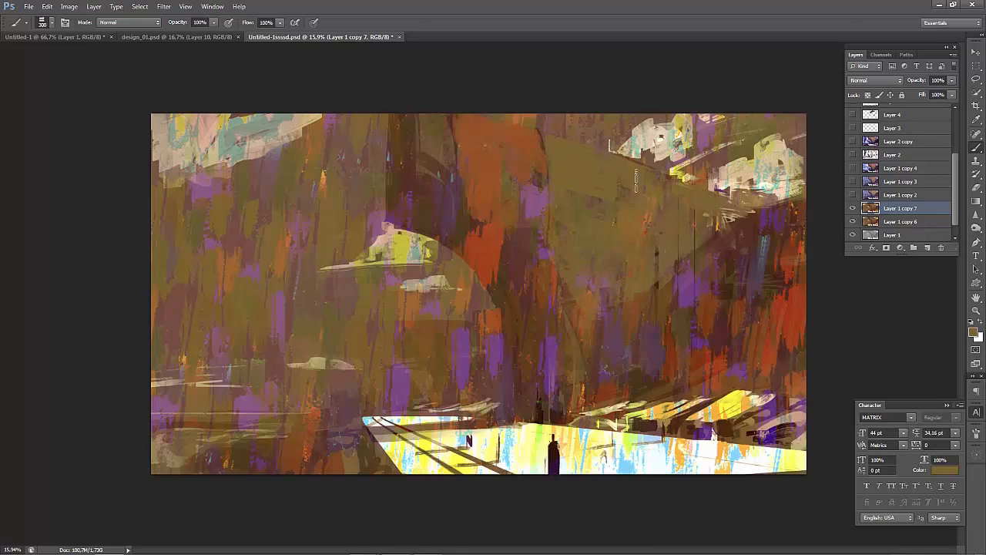
key("bracketleft")
key("bracketleft")
left_click_drag(741, 221, 718, 197)
key("ctrl+z")
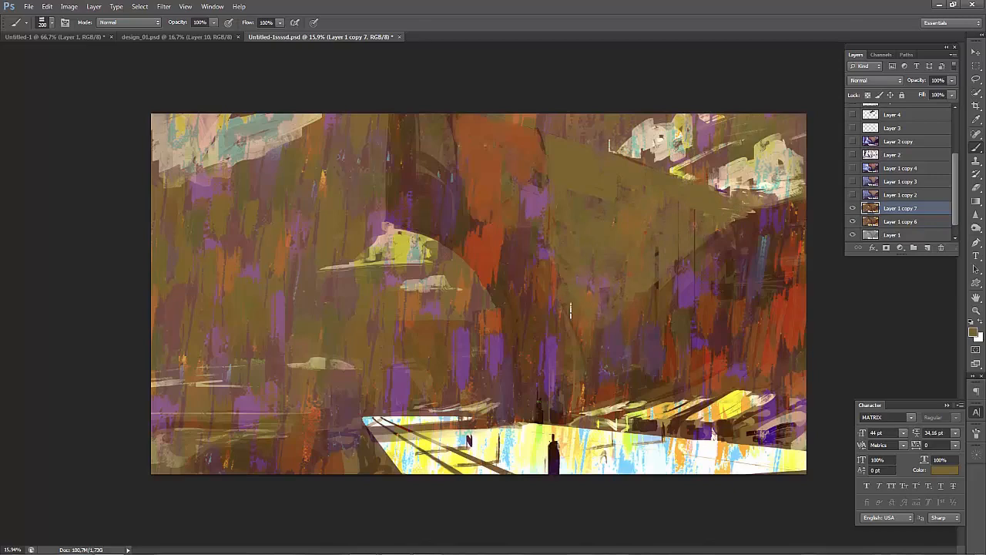
key("ctrl+shift+h")
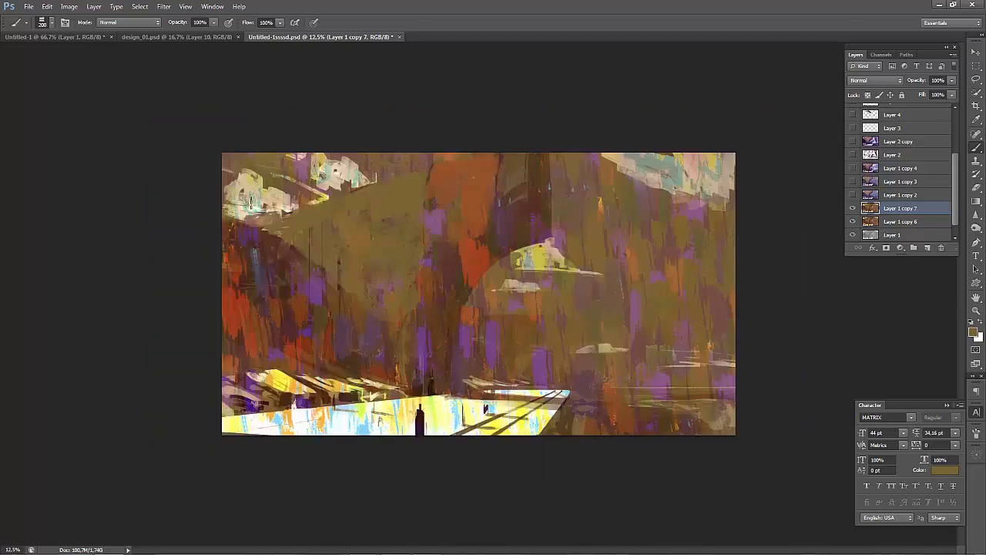
key("ctrl+plus")
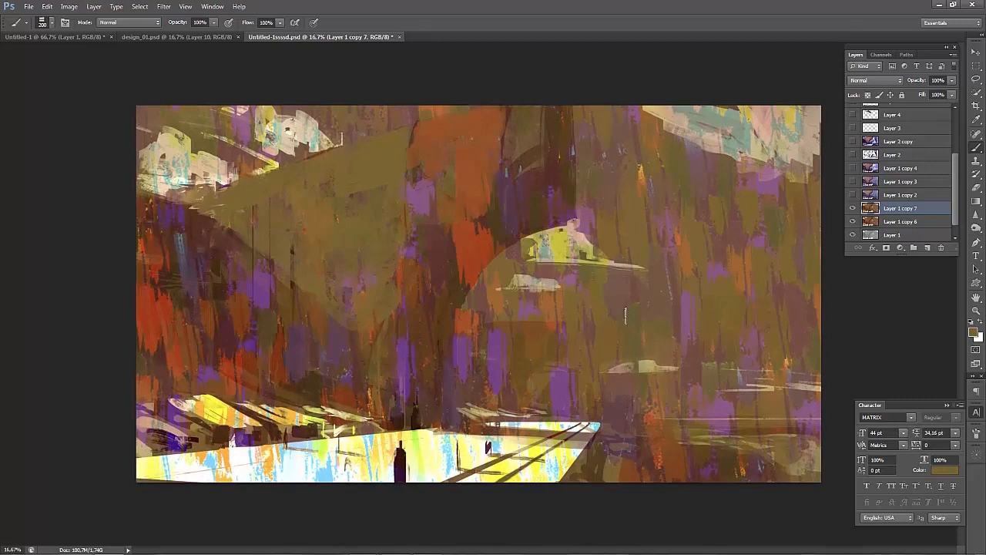
Pick a muted sky blue with a hue near 195° and paint strokes along the sky above the left slope with a 150 px brush.
left_click(972, 333)
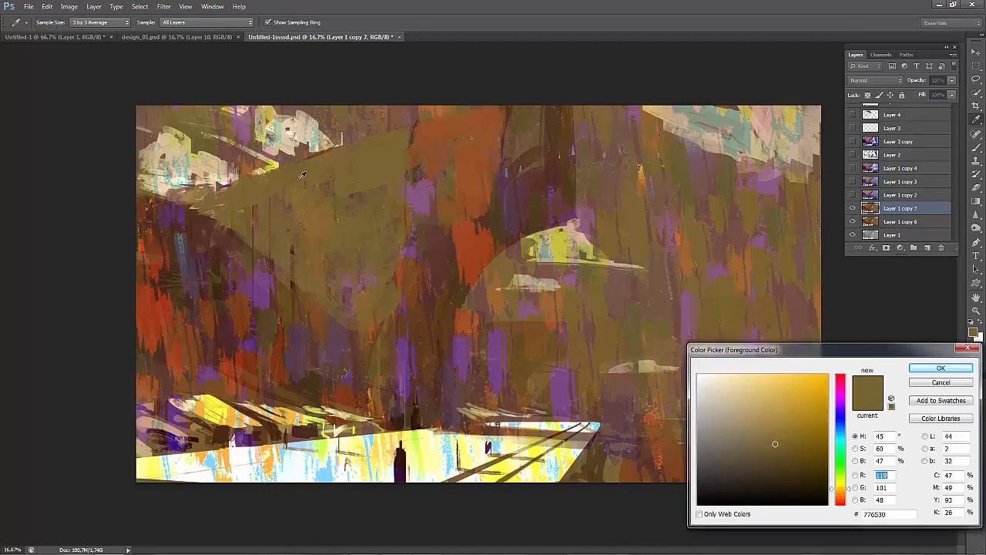
left_click_drag(836, 447, 838, 436)
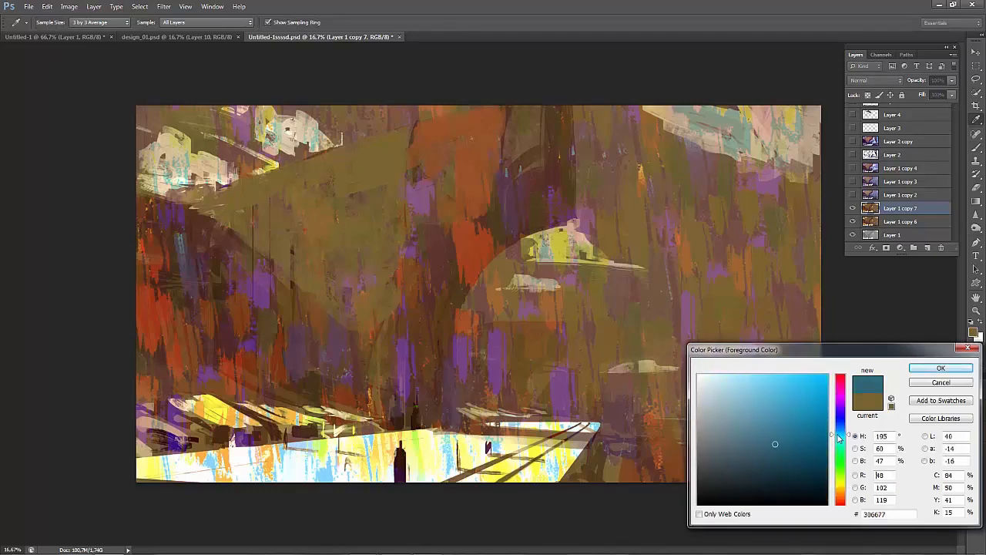
mouse_move(774, 442)
left_mouse_down()
mouse_move(753, 441)
mouse_move(756, 416)
left_mouse_up()
left_click(939, 369)
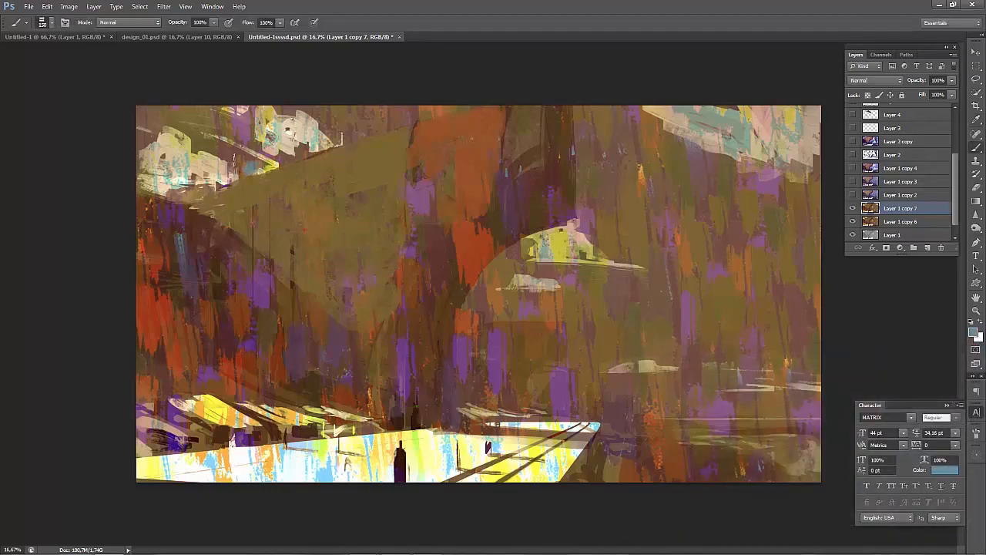
mouse_move(246, 158)
left_mouse_down()
mouse_move(219, 155)
mouse_move(300, 154)
left_mouse_up()
left_click_drag(349, 132, 401, 115)
Pick the saturated blue 1134cb and paint the sky gap between the left clouds and the central column.
left_click(972, 332)
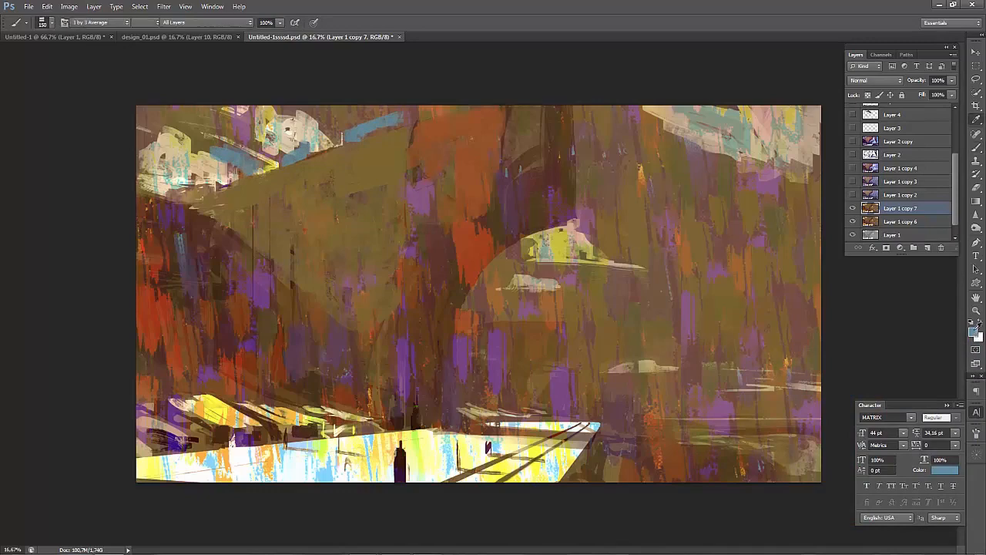
left_click_drag(834, 437, 843, 422)
left_click(817, 401)
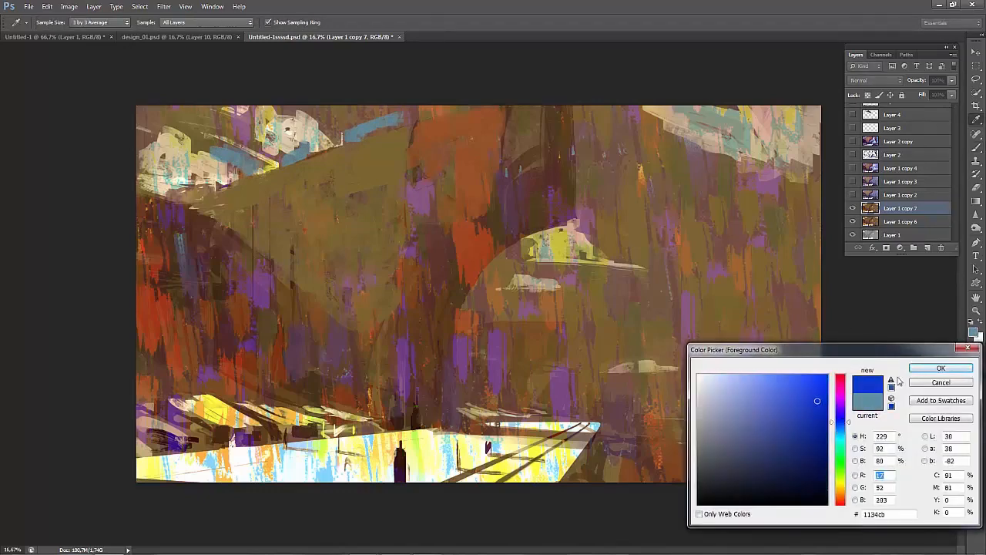
left_click(941, 367)
mouse_move(333, 112)
left_mouse_down()
mouse_move(391, 116)
mouse_move(372, 123)
mouse_move(358, 117)
mouse_move(415, 103)
mouse_move(373, 117)
mouse_move(400, 111)
mouse_move(350, 105)
left_mouse_up()
left_click(375, 113, "alt")
left_click(392, 117, "alt")
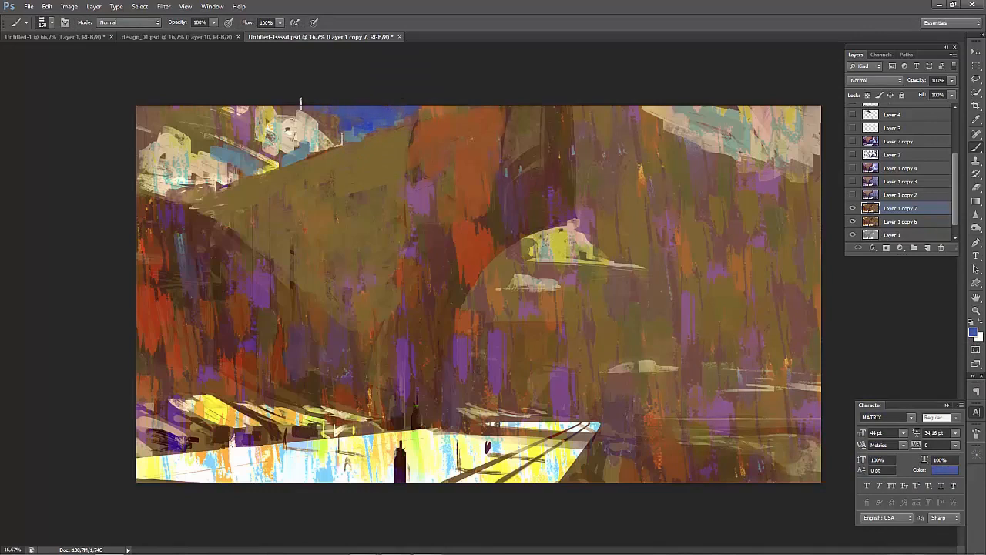
Blend the sky above the slope with sampled blues and extend the blue around the left clouds to the canvas corner.
left_click(336, 106, "alt")
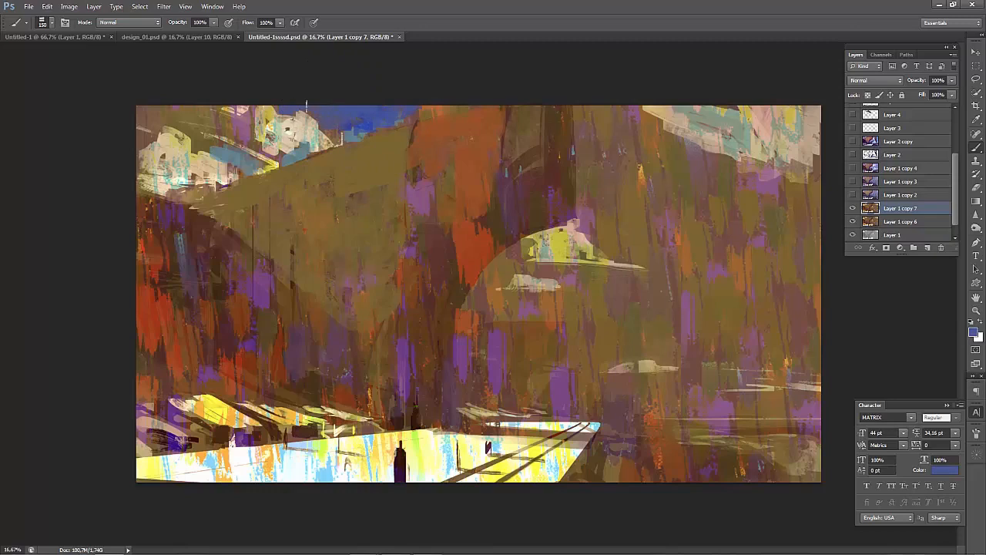
left_click(349, 137, "alt")
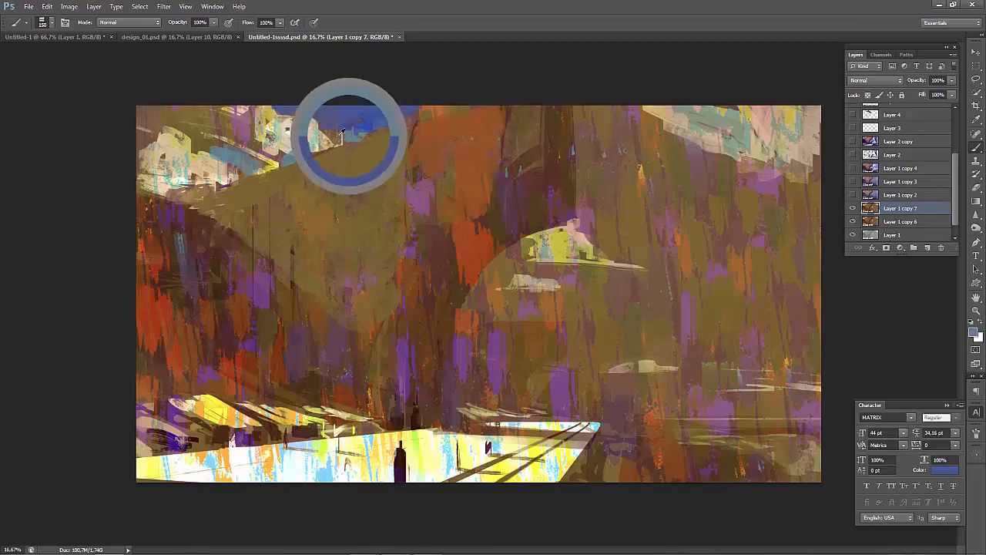
mouse_move(345, 137)
left_mouse_down()
mouse_move(337, 130)
mouse_move(362, 126)
left_mouse_up()
left_click(381, 109, "alt")
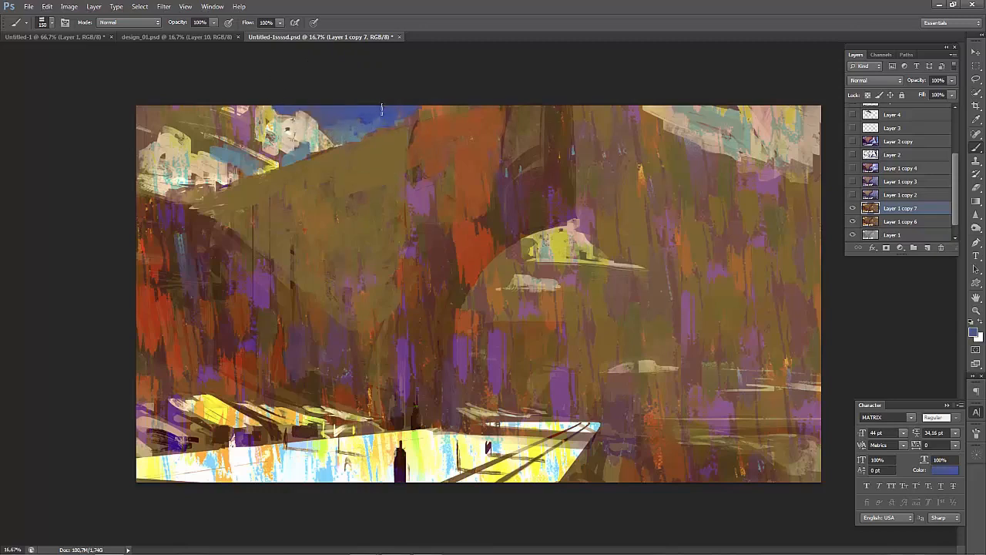
left_click(361, 112, "alt")
mouse_move(189, 117)
left_mouse_down()
mouse_move(243, 121)
mouse_move(174, 119)
left_mouse_up()
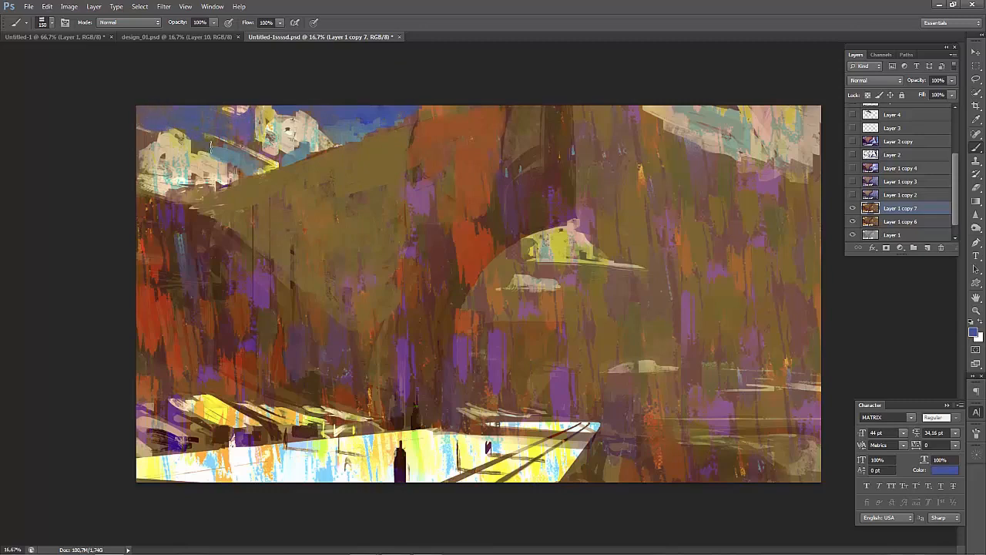
left_click(232, 129, "alt")
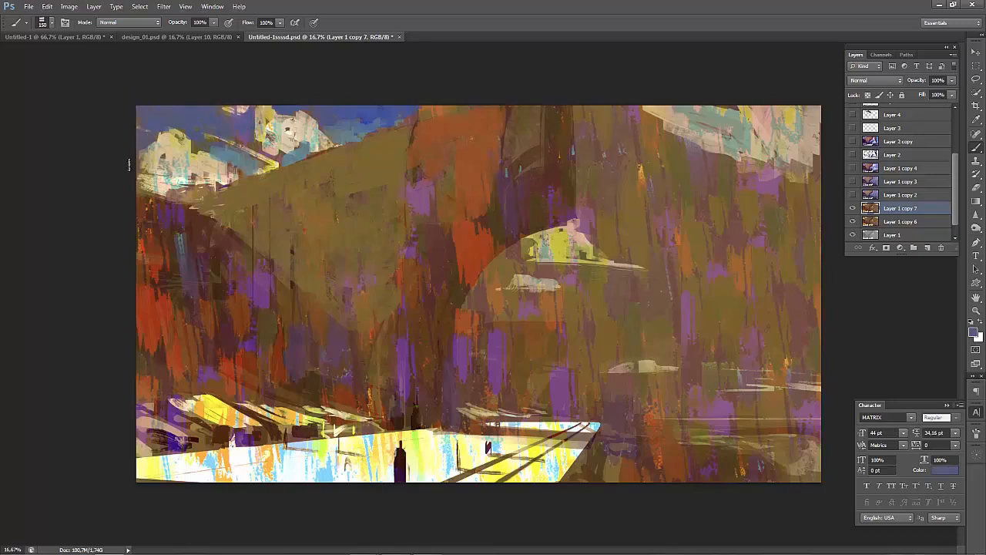
Try a stroke of deep blue 0c2caa on the sky area right of the tower.
key("alt")
left_click(974, 332)
left_click_drag(787, 427, 820, 416)
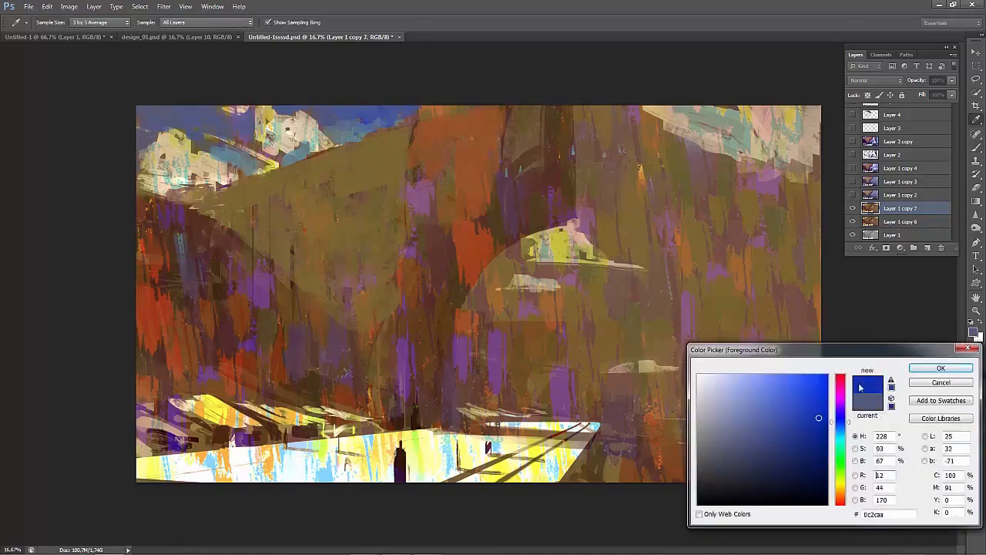
left_click(922, 370)
mouse_move(579, 111)
left_mouse_down()
mouse_move(600, 109)
mouse_move(607, 123)
mouse_move(620, 115)
left_mouse_up()
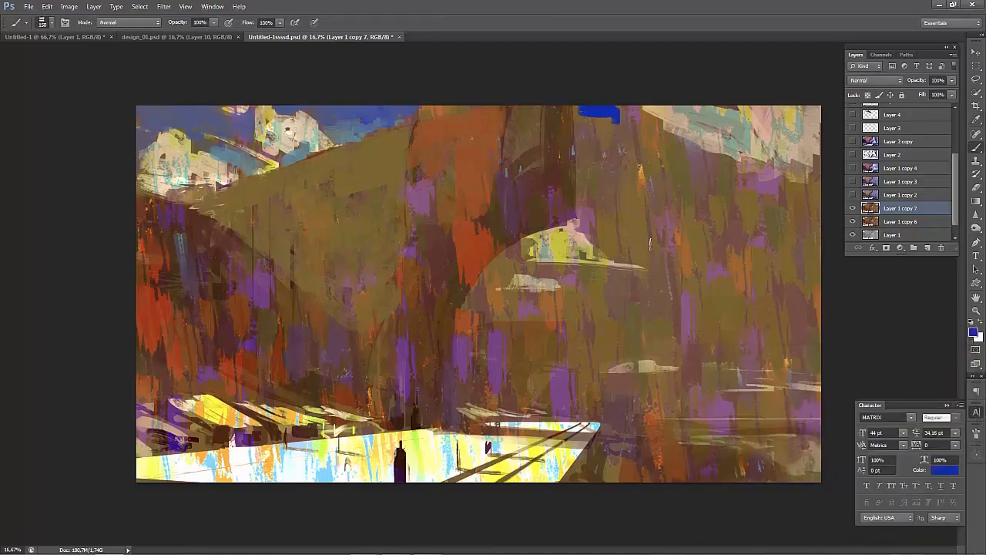
key("ctrl+z")
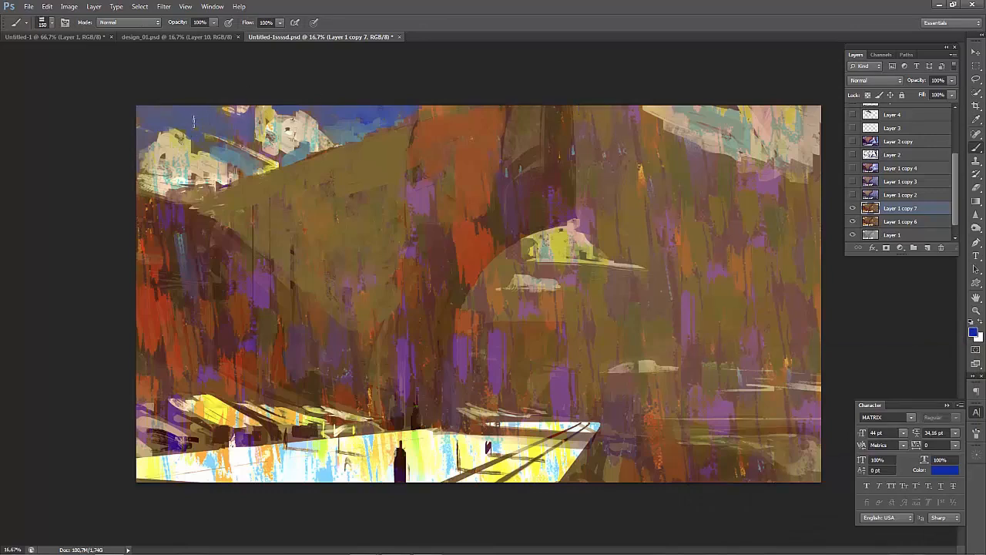
Soften the sky along the slope edge and between the left clouds with blues sampled from the painted sky.
left_click(343, 118, "alt")
left_click(350, 130, "alt")
mouse_move(357, 129)
left_mouse_down()
mouse_move(377, 127)
mouse_move(362, 129)
left_mouse_up()
left_click(373, 110, "alt")
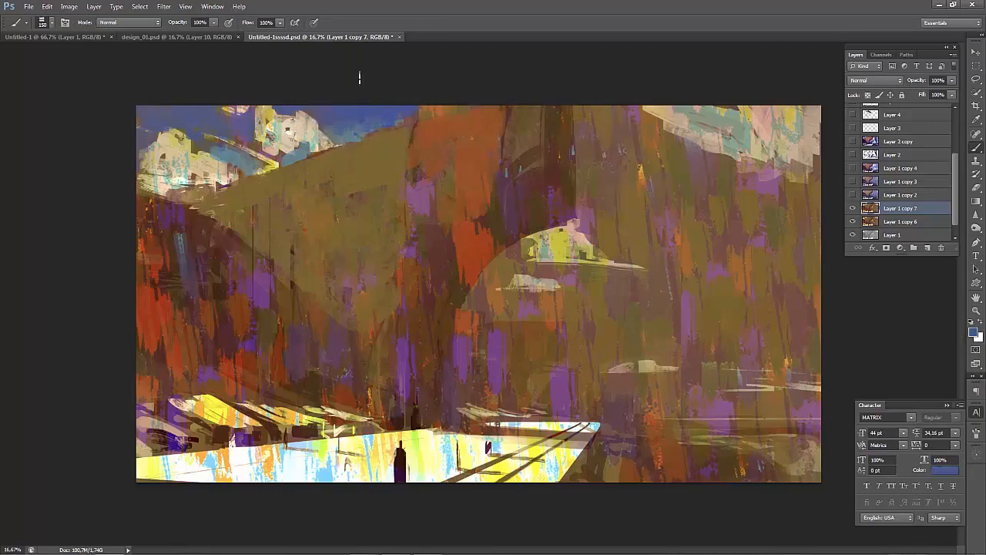
left_click_drag(211, 127, 195, 116)
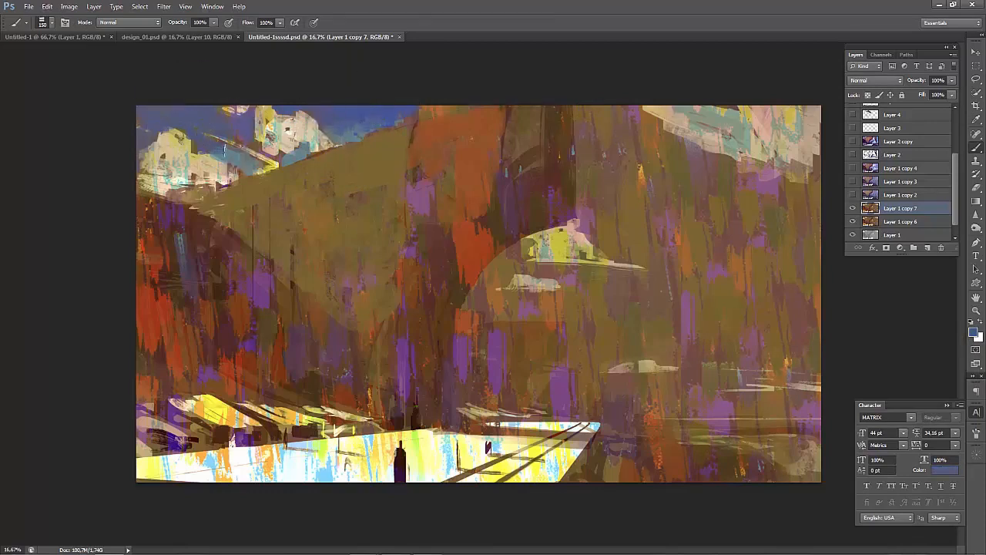
left_click_drag(255, 142, 263, 153)
Paint broad blue sky right of the tower, up to the clouds, using blues sampled from the painted area.
mouse_move(577, 108)
left_mouse_down()
mouse_move(618, 106)
mouse_move(586, 107)
mouse_move(652, 124)
mouse_move(578, 119)
mouse_move(632, 127)
mouse_move(601, 140)
mouse_move(643, 148)
mouse_move(596, 139)
mouse_move(590, 168)
mouse_move(625, 115)
mouse_move(596, 135)
mouse_move(640, 125)
mouse_move(651, 146)
mouse_move(695, 157)
mouse_move(604, 159)
left_mouse_up()
key("bracketright")
key("bracketright")
key("bracketright")
key("bracketright")
left_click(603, 144, "alt")
left_click(639, 113, "alt")
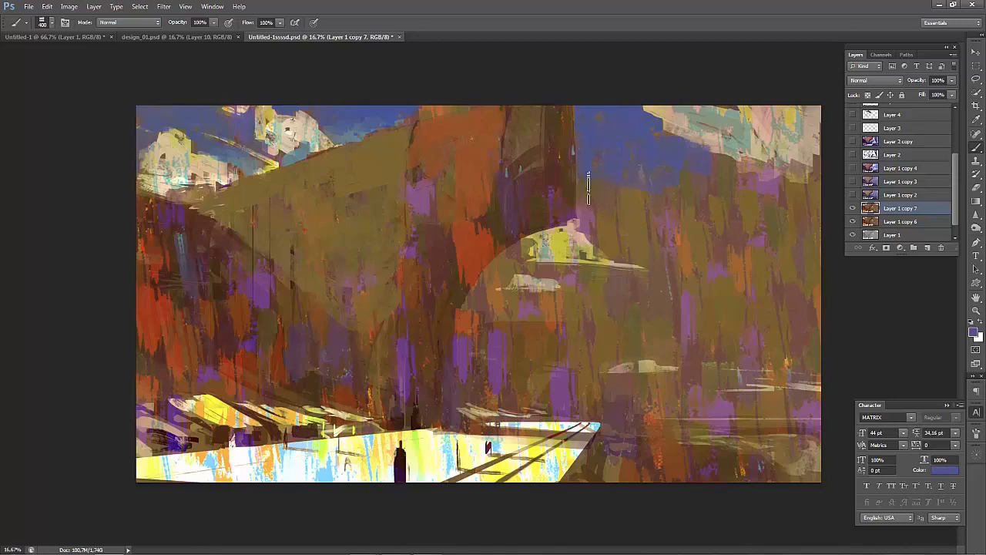
left_click_drag(583, 195, 664, 194)
key("bracketleft")
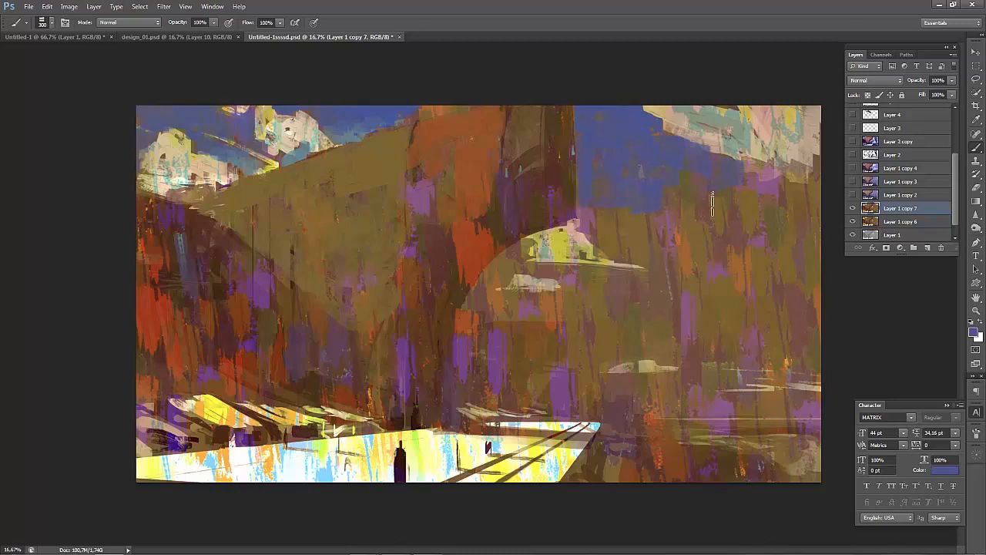
Add lighter blue strokes low in the sky beside the tower, using the blue sampled from the left sky edge.
left_click(345, 140, "alt")
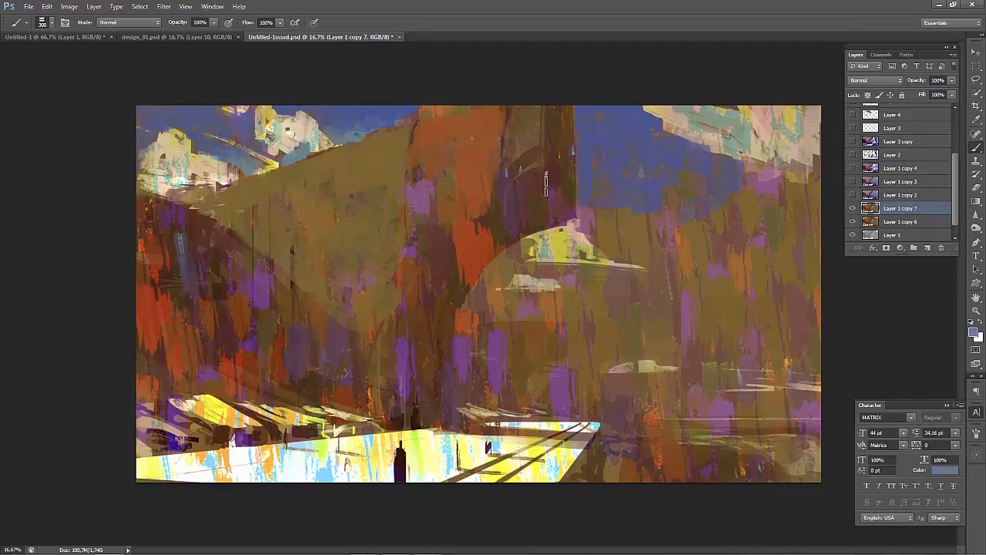
key("bracketleft")
key("bracketright")
key("bracketright")
key("bracketright")
key("bracketright")
key("bracketright")
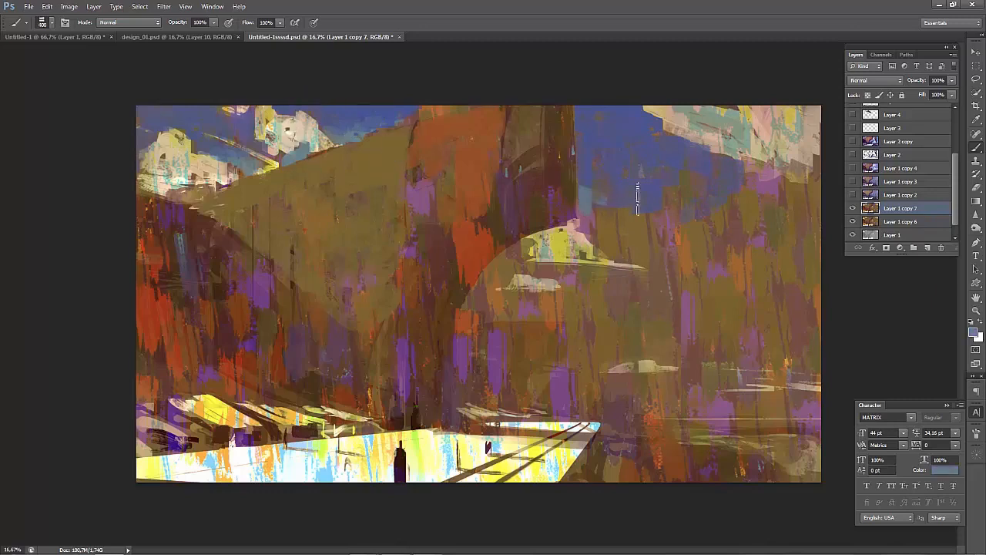
mouse_move(601, 196)
left_mouse_down()
mouse_move(617, 185)
mouse_move(663, 189)
mouse_move(640, 219)
left_mouse_up()
key("bracketleft")
left_click_drag(582, 191, 592, 191)
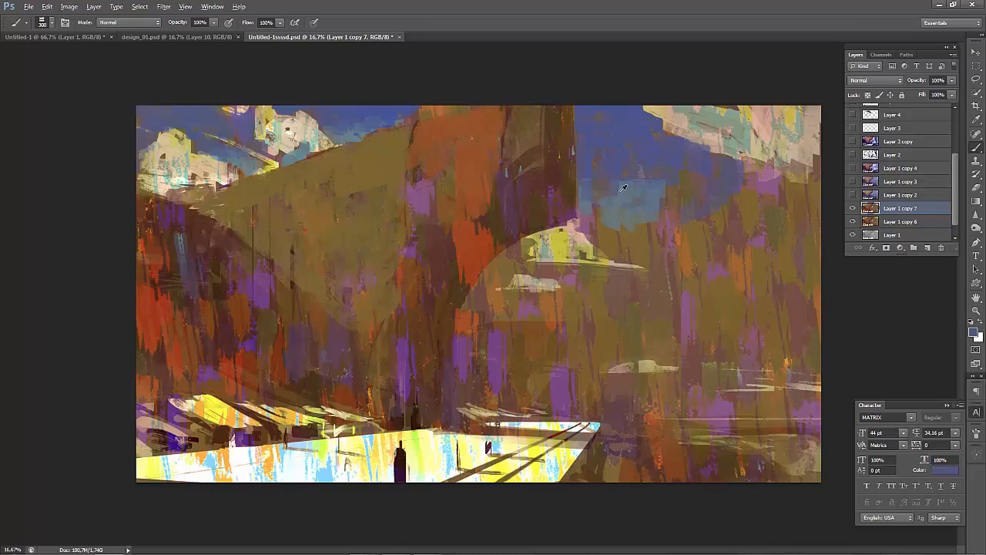
Blend the lighter blue patch into the surrounding sky with a sampled mid blue and extend it beneath the right clouds.
left_click(617, 191, "alt")
key("bracketleft")
key("bracketleft")
key("bracketleft")
key("bracketleft")
key("bracketright")
key("bracketright")
key("bracketright")
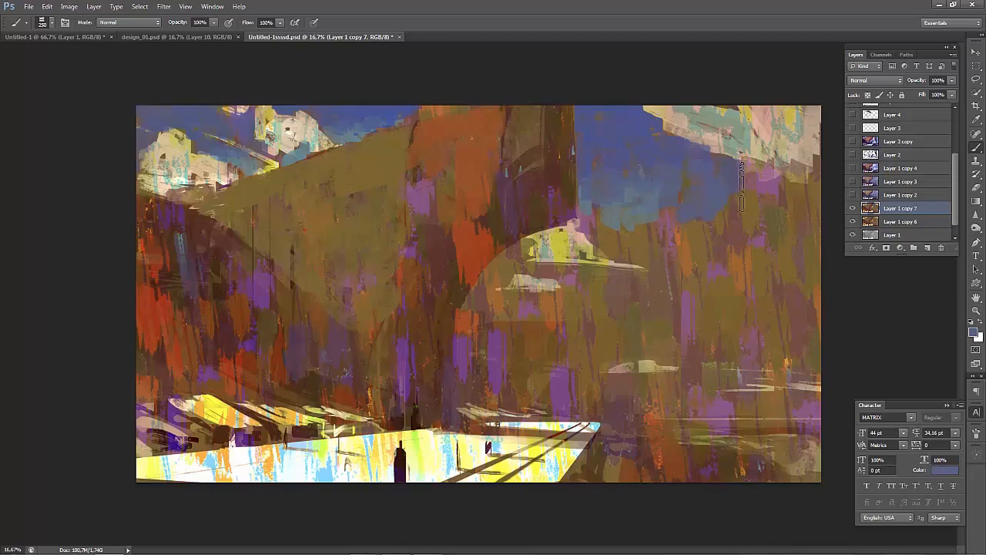
key("bracketright")
Extend the lower sky down around the small bright cloud with a sampled pale blue and a larger brush.
left_click(616, 208, "alt")
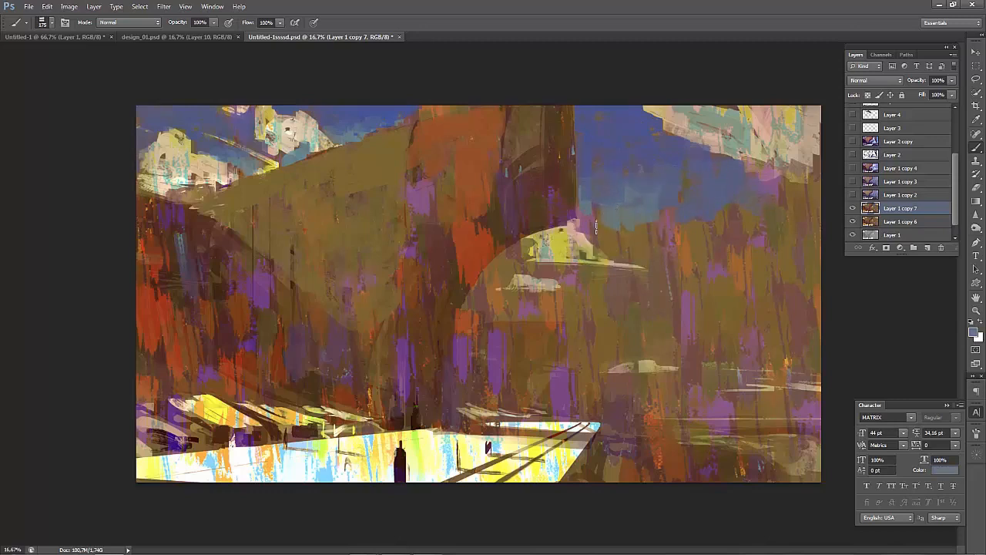
left_click_drag(615, 220, 615, 252)
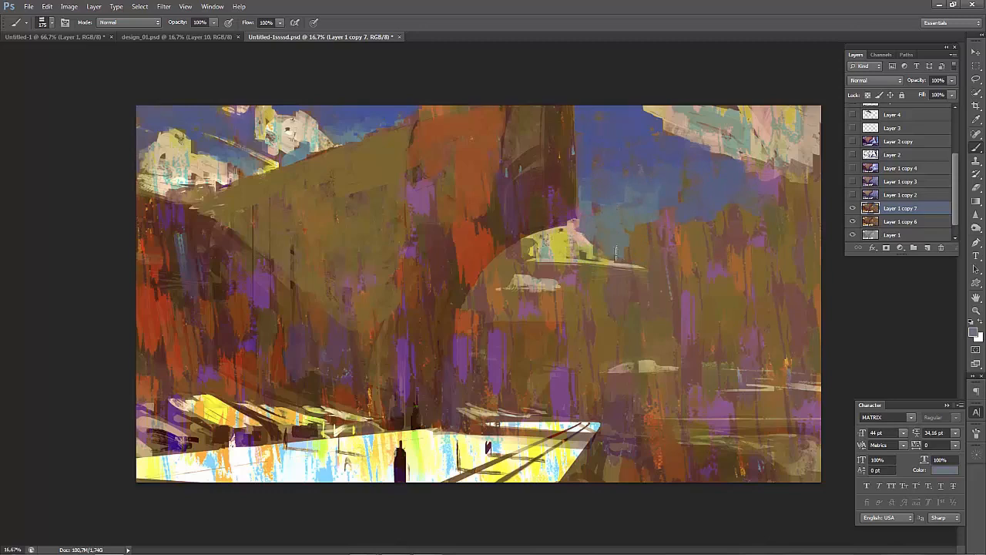
key("bracketright")
key("bracketright")
key("bracketright")
key("bracketright")
key("bracketright")
left_click_drag(672, 240, 633, 235)
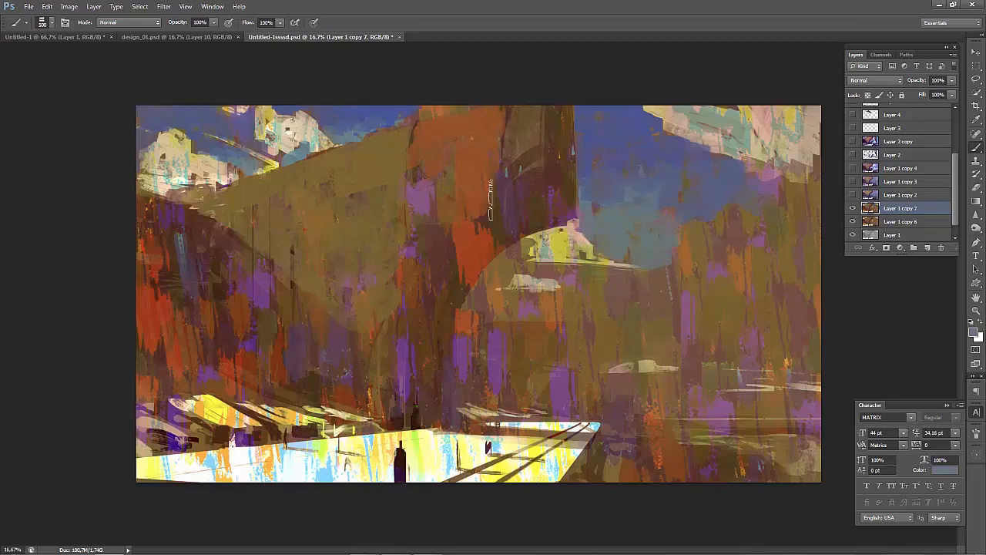
Smooth the upper sky next to the tower with a sampled deep blue.
left_click(608, 128, "alt")
key("bracketleft")
key("bracketleft")
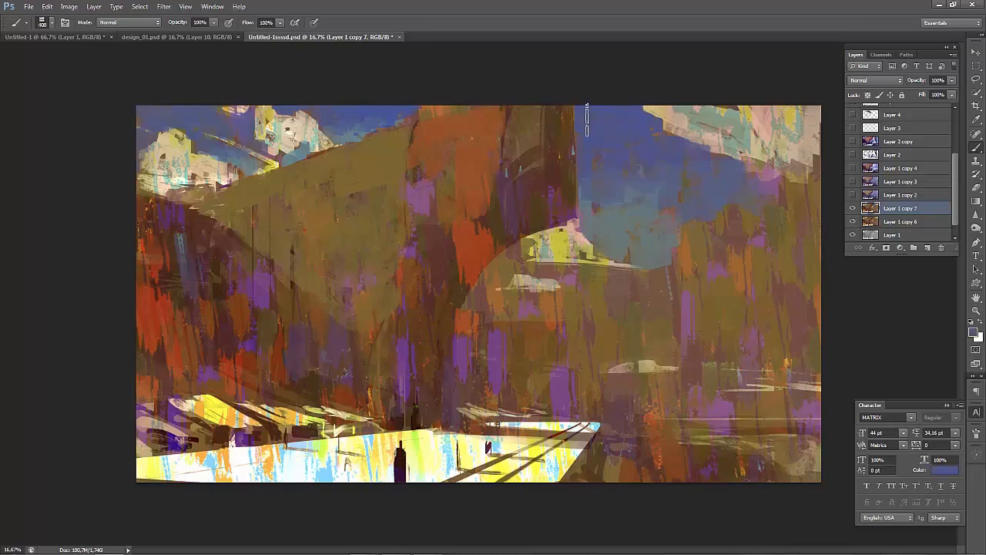
key("bracketright")
key("bracketleft")
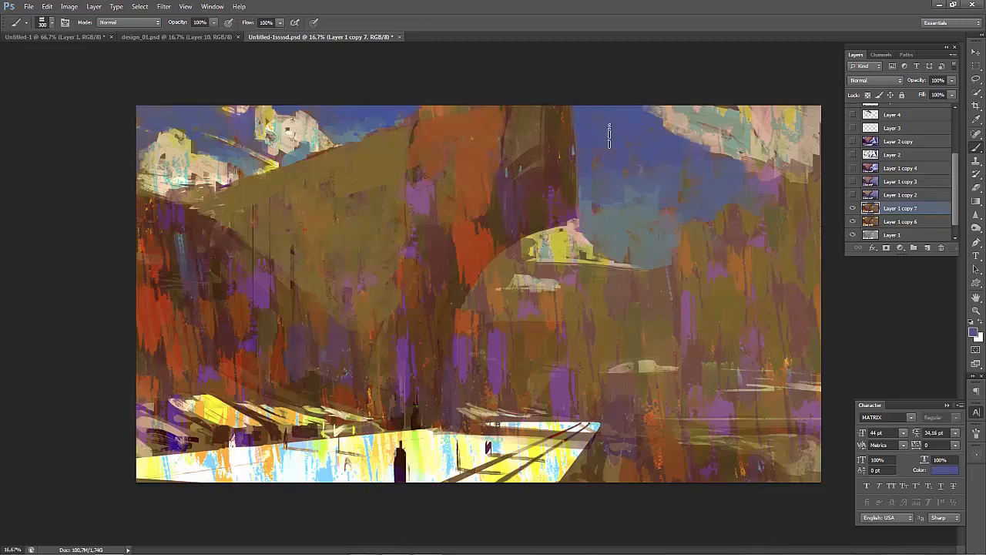
Carry the sampled deep blue beneath the right clouds to the canvas's right edge.
left_click(631, 115, "alt")
key("bracketleft")
left_click_drag(804, 189, 820, 174)
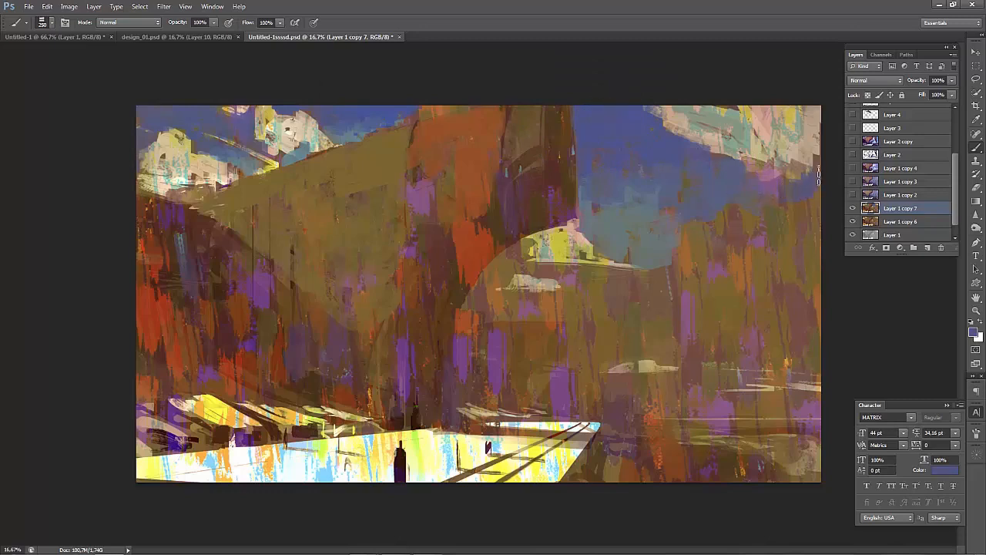
left_click_drag(736, 214, 826, 198)
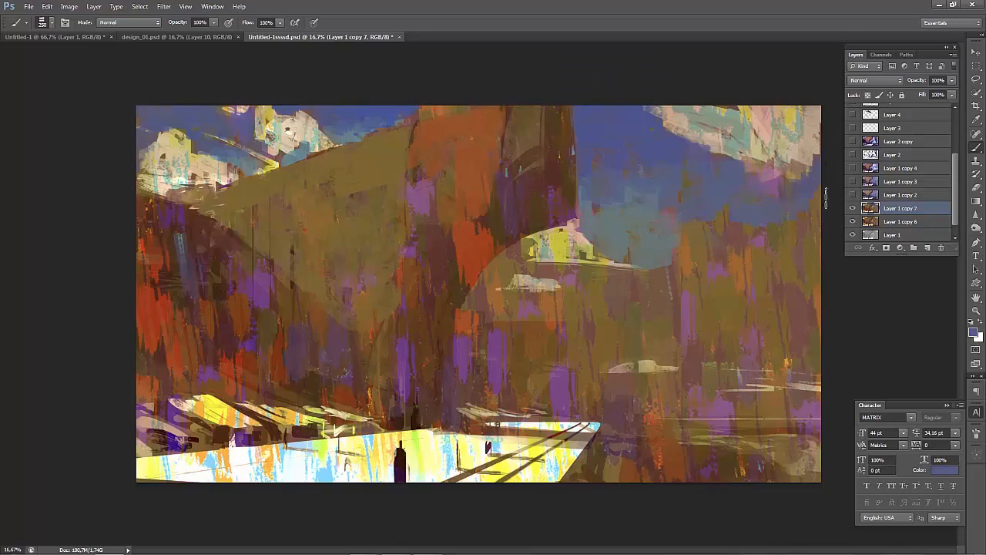
Paint sampled pale blue along the sky's lower boundary, extending it right of the small bright cloud.
left_click(645, 253, "alt")
key("bracketright")
key("bracketright")
left_click_drag(663, 257, 718, 230)
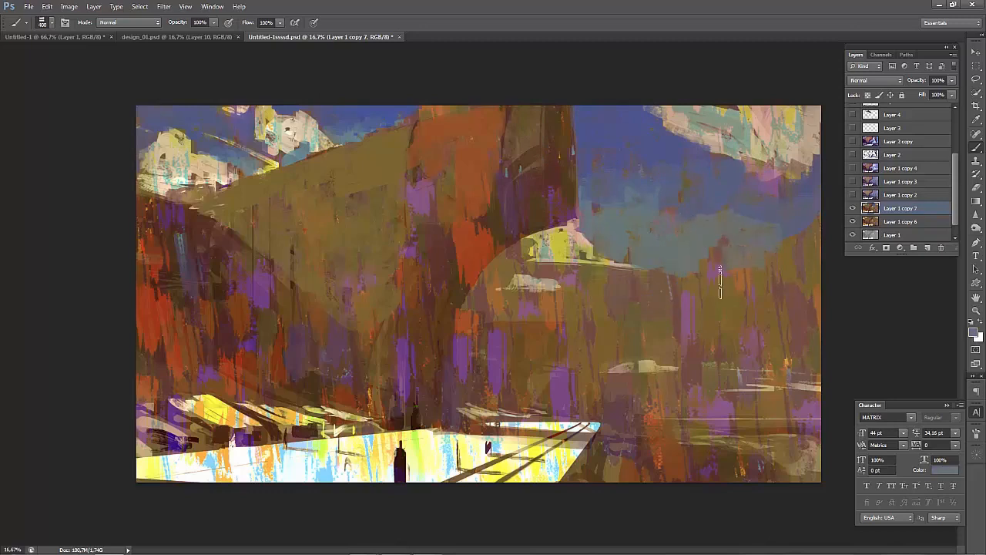
key("bracketright")
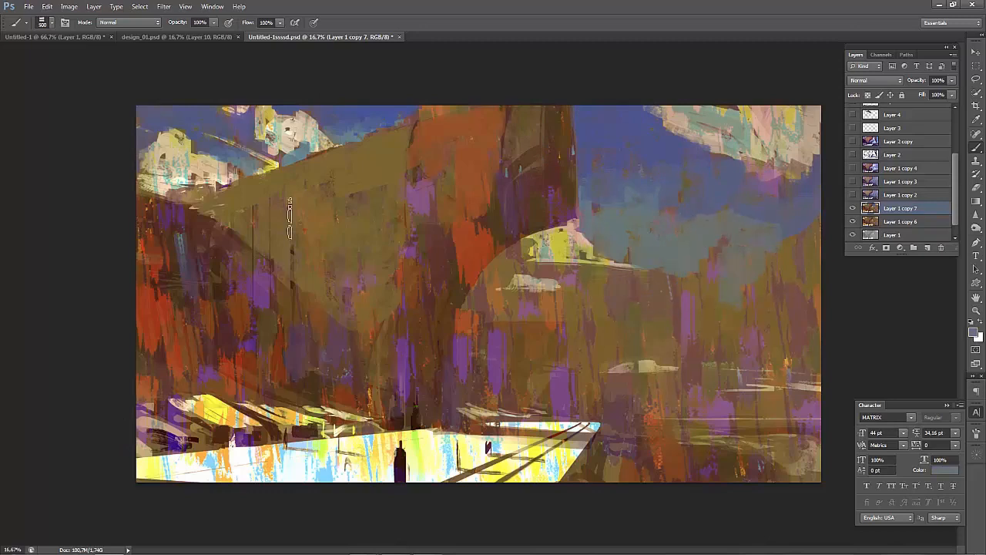
Soften the top of the red-orange cliff column with orange sampled from it.
left_click(375, 158, "alt")
key("bracketleft")
key("bracketleft")
key("bracketleft")
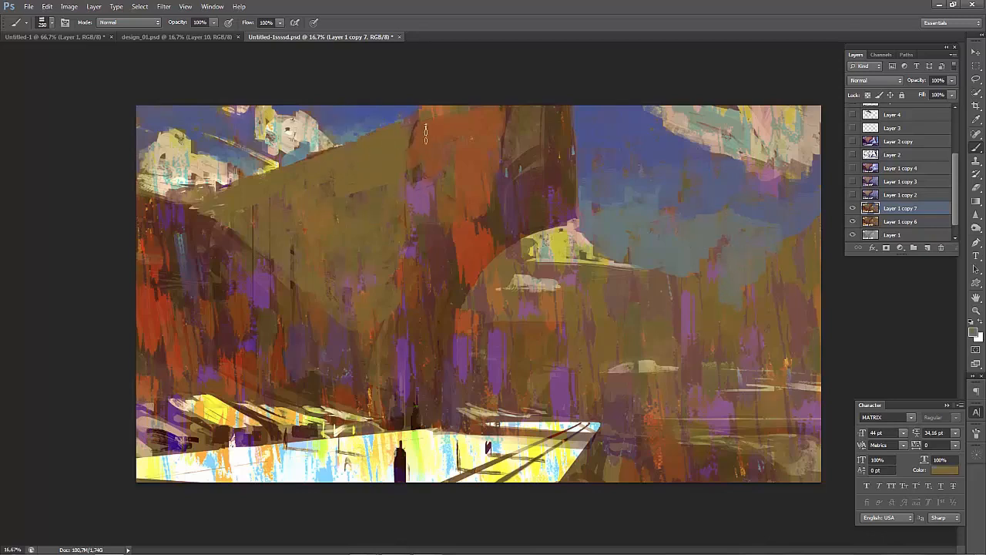
left_click(448, 130, "alt")
left_click(438, 114, "alt")
mouse_move(483, 110)
left_mouse_down()
mouse_move(422, 137)
mouse_move(491, 112)
mouse_move(425, 152)
left_mouse_up()
left_click_drag(489, 129, 443, 158)
left_click(410, 116, "alt")
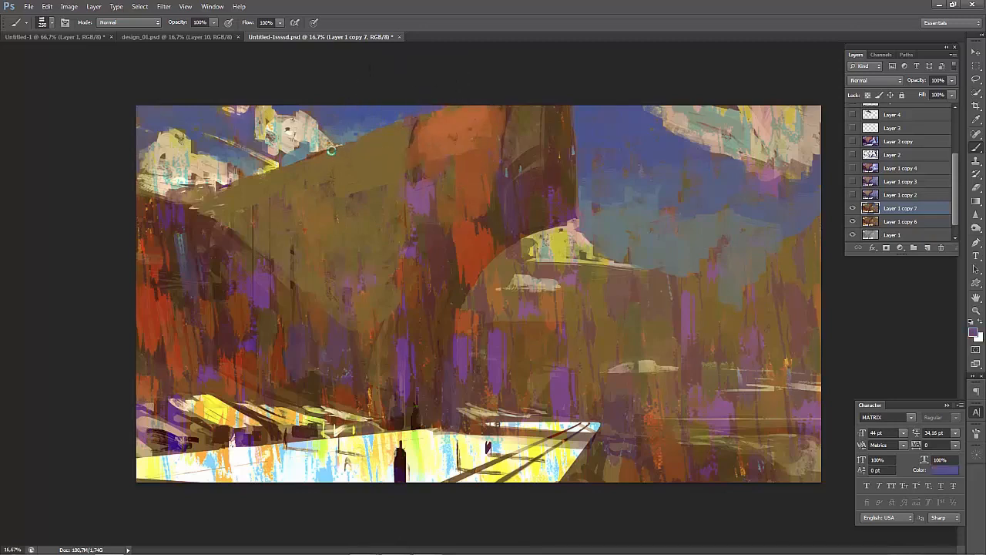
Flip the canvas horizontally and apply midtone Color Balance levels of -28, -16 and +15 to Layer 1 copy 7.
key("ctrl+shift+h")
key("ctrl+minus")
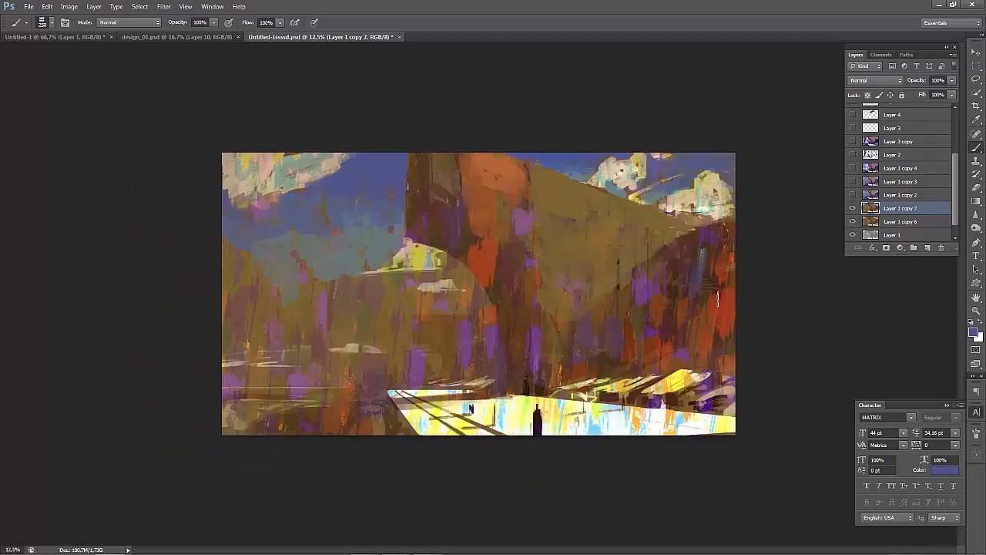
key("ctrl+b")
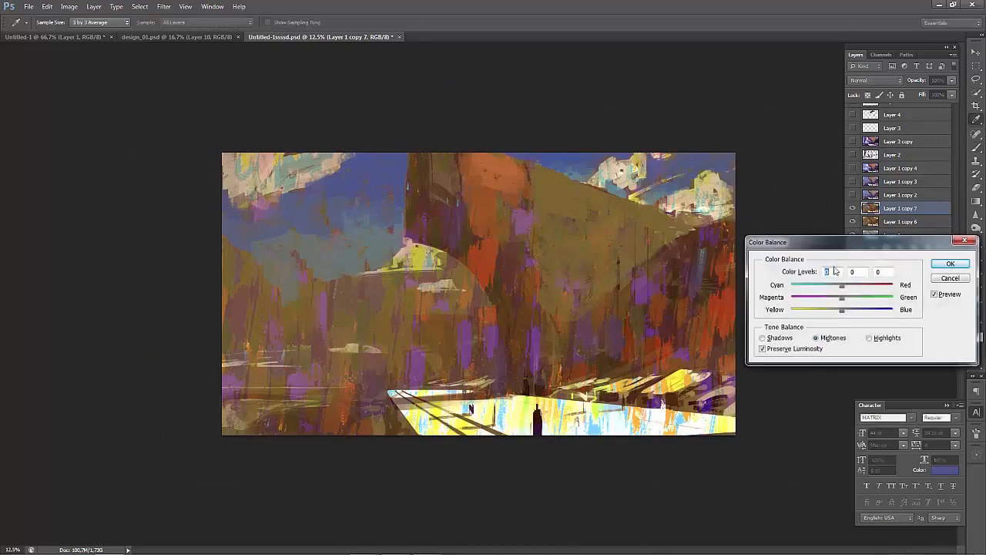
mouse_move(846, 290)
left_mouse_down()
mouse_move(867, 287)
mouse_move(827, 286)
mouse_move(863, 314)
mouse_move(848, 316)
mouse_move(848, 298)
mouse_move(834, 302)
left_mouse_up()
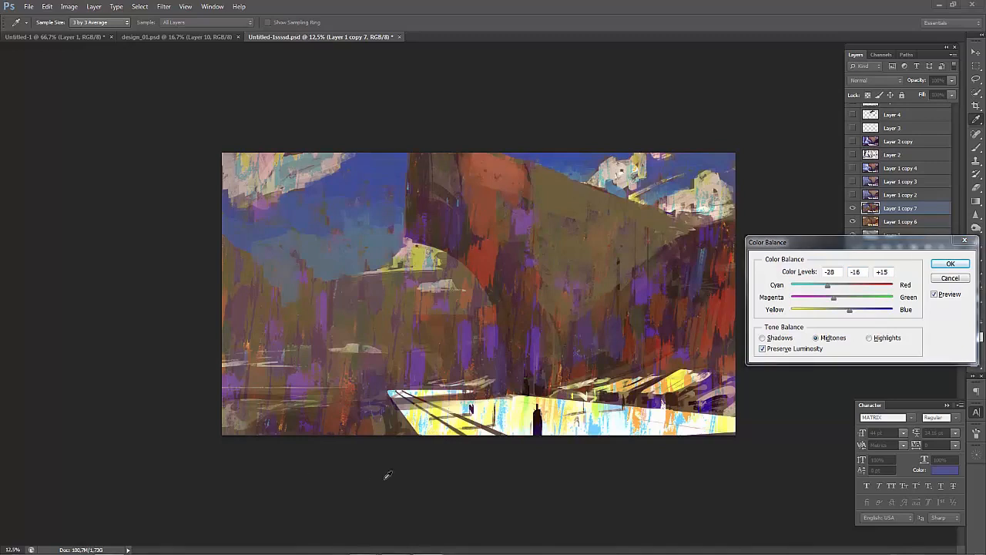
left_click(946, 267)
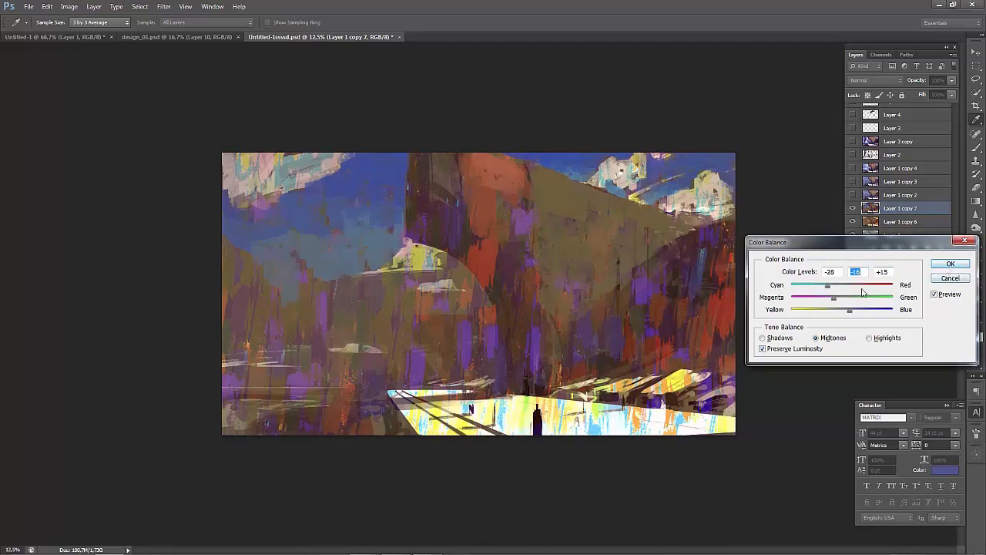
left_click(951, 264)
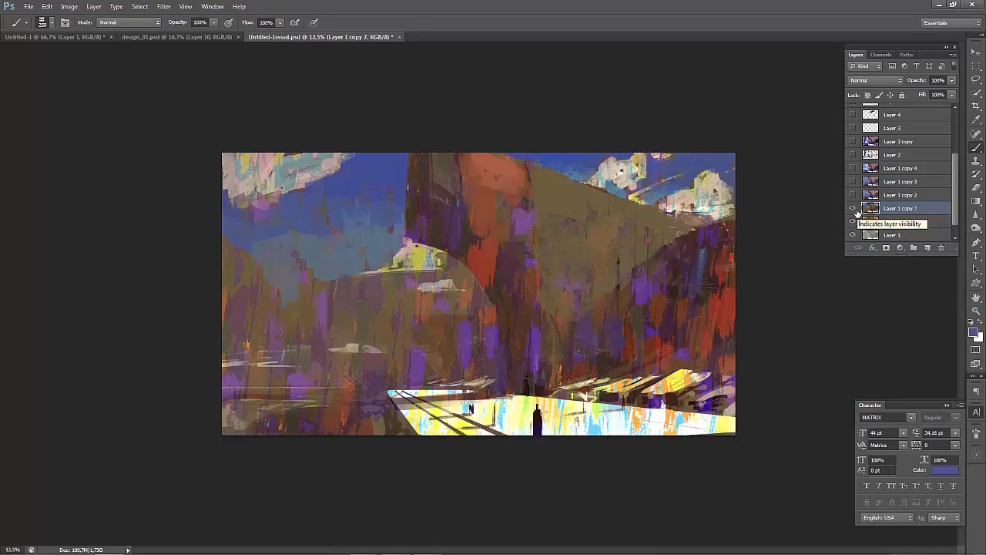
Apply Hue/Saturation to Layer 1 copy 7 with hue -21 and saturation -12.
key("ctrl+u")
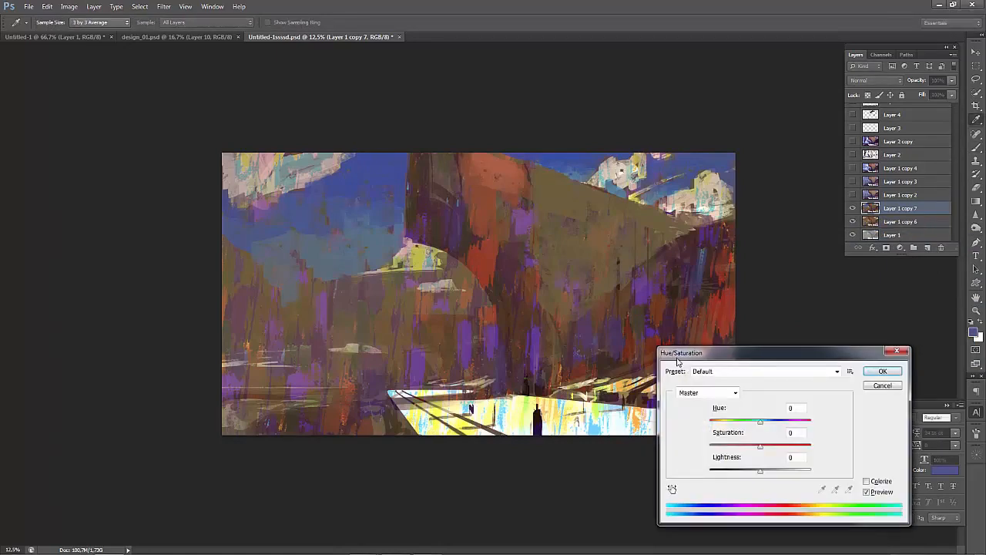
mouse_move(761, 447)
left_mouse_down()
mouse_move(792, 453)
mouse_move(755, 455)
mouse_move(766, 425)
mouse_move(750, 433)
left_mouse_up()
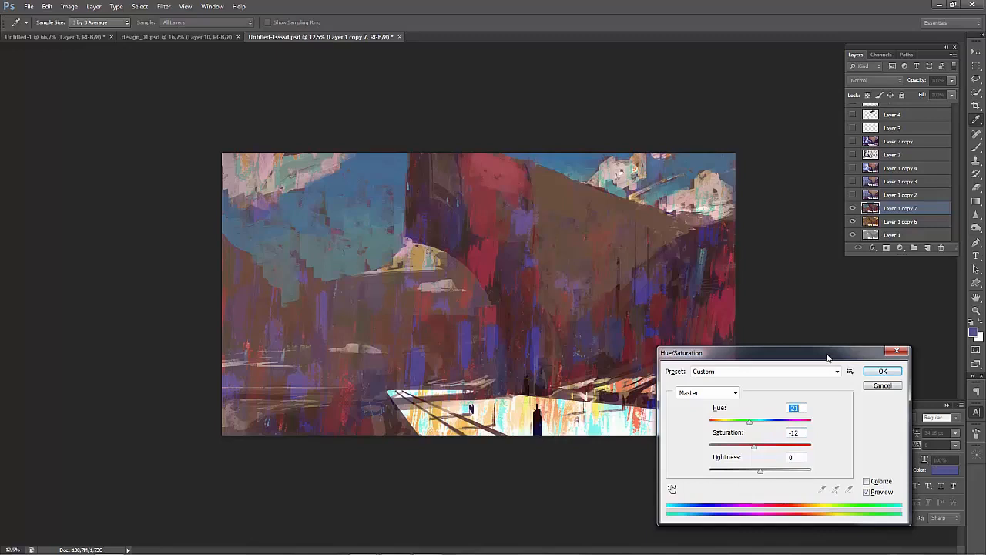
left_click_drag(828, 357, 842, 311)
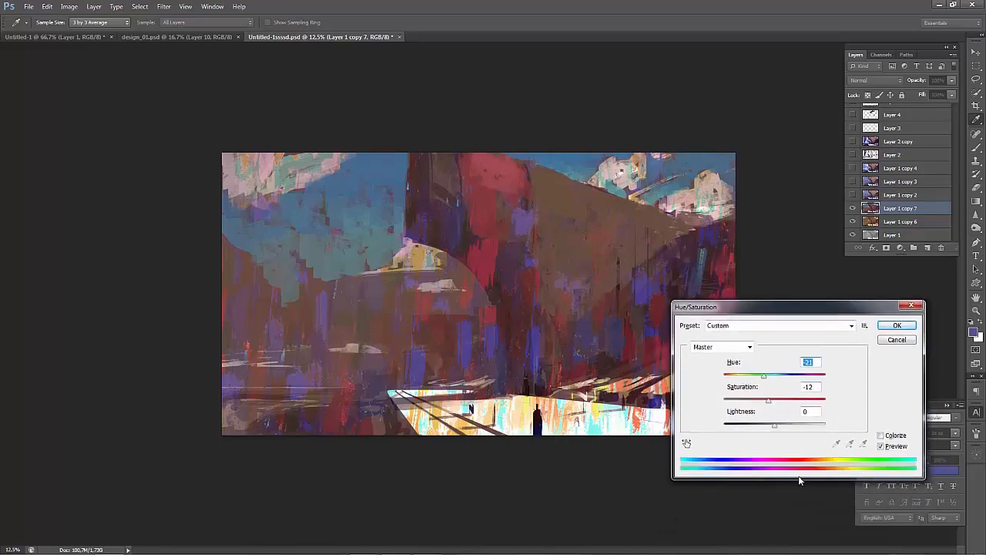
left_click(898, 326)
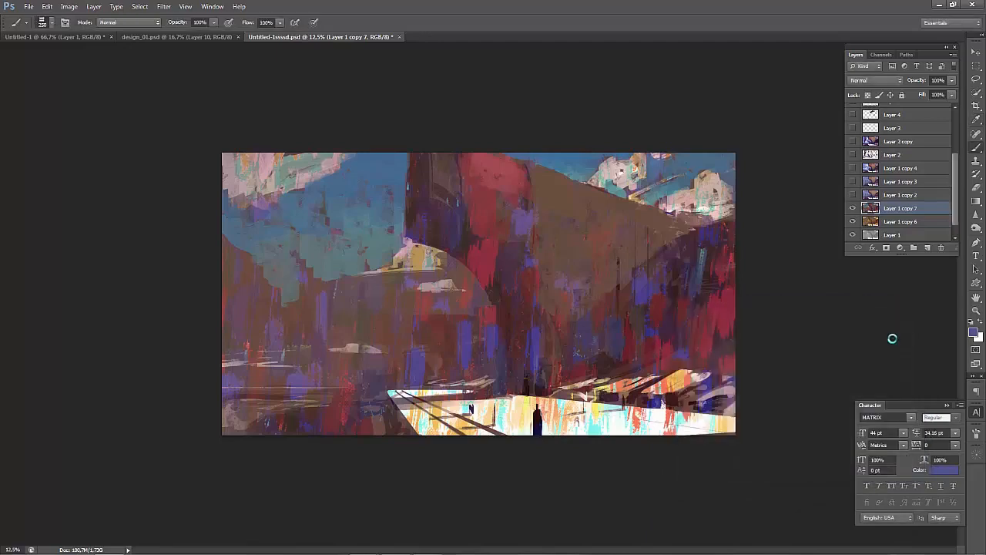
Show Layer 1 copy 2 and Layer 1 copy 3, toggling the latter to compare the painting stages.
left_click(853, 195)
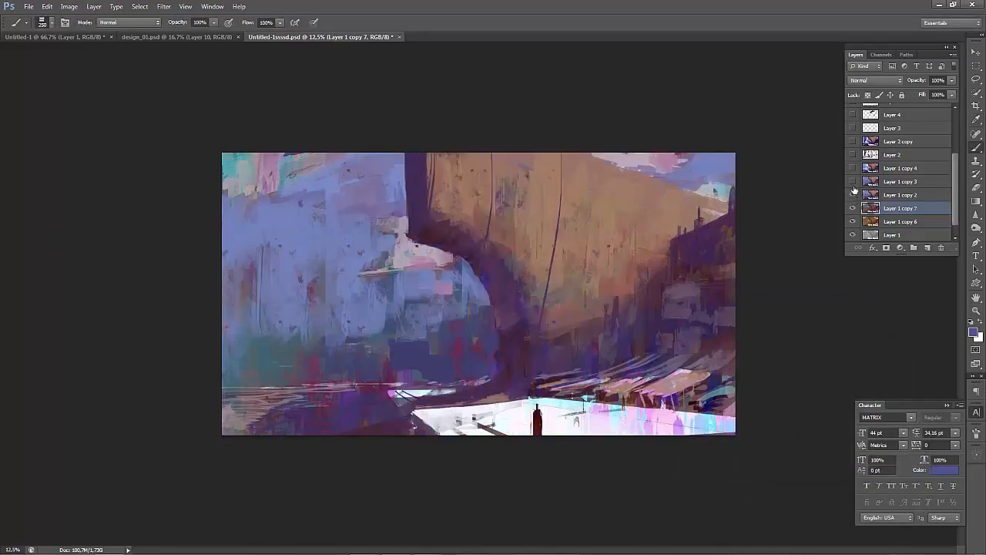
left_click(853, 182)
left_click(853, 182)
left_click(853, 182)
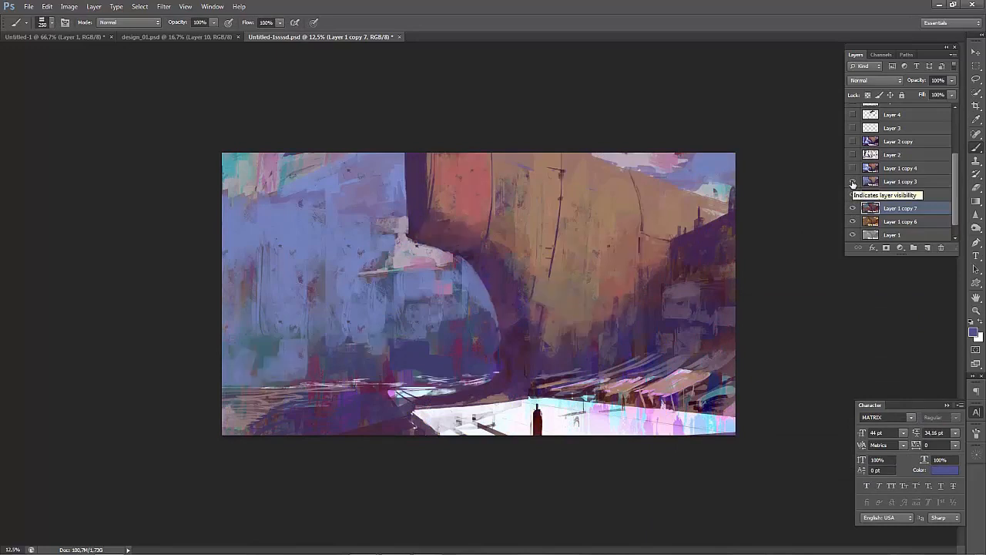
left_click(853, 182)
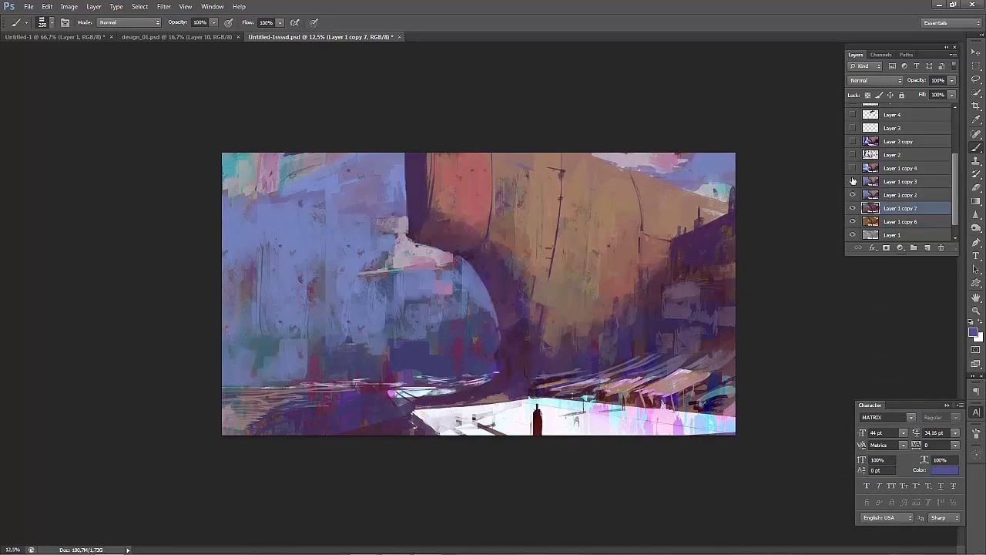
Toggle Layer 1 copy 4 repeatedly to compare its clouds and distant shapes, leaving the layer shown.
left_click(853, 169)
left_click(853, 169)
left_click(853, 169)
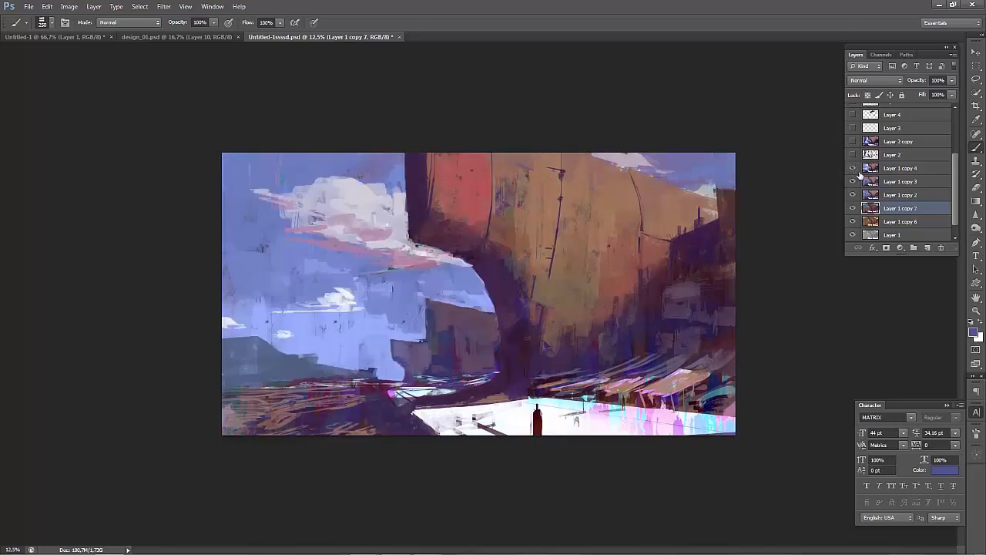
left_click(853, 169)
left_click(853, 169)
left_click(854, 169)
left_click(853, 169)
Show Layer 2 and Layer 2 copy, toggling each to compare the added crane and hull details.
left_click(853, 155)
left_click(853, 155)
left_click(853, 155)
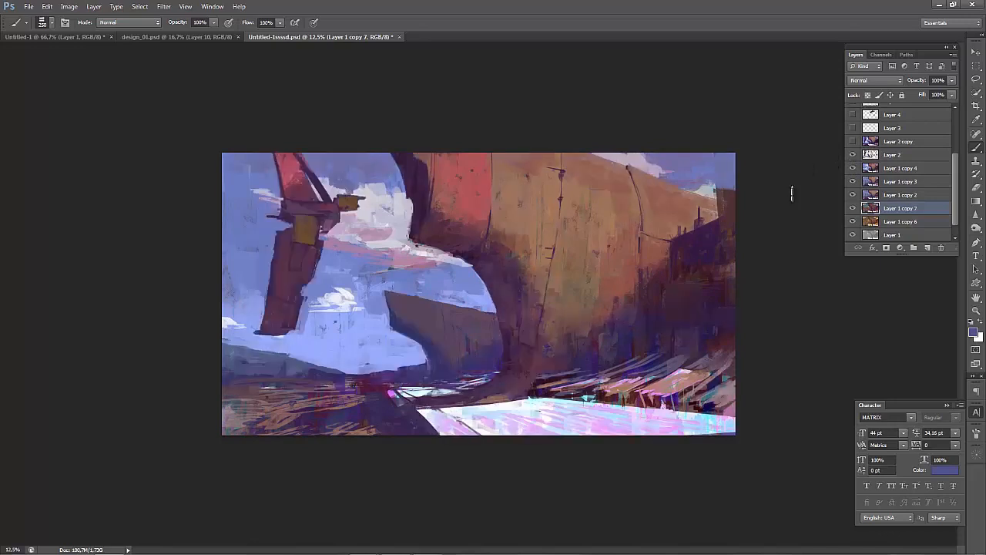
left_click(853, 142)
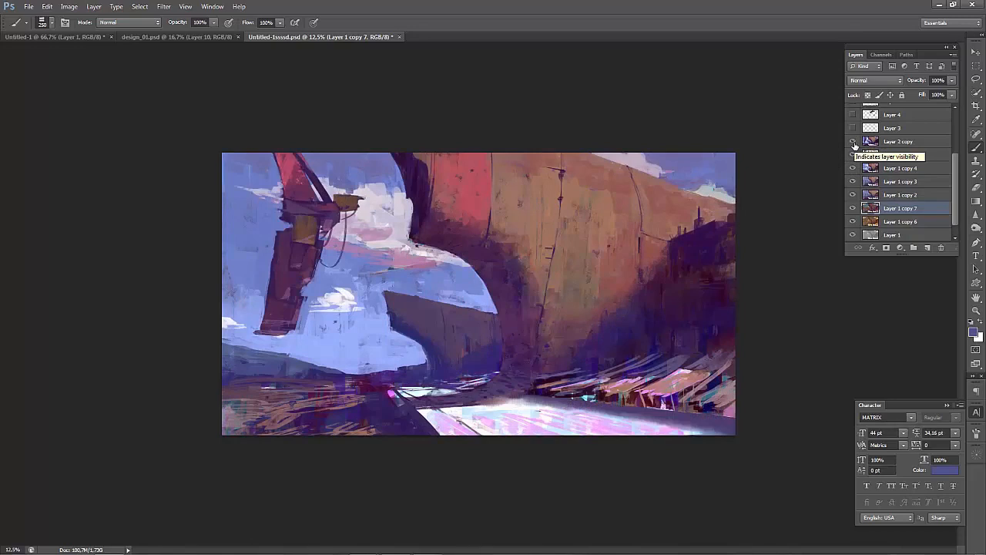
left_click(854, 144)
left_click(854, 145)
left_click(854, 144)
left_click(854, 144)
left_click(854, 144)
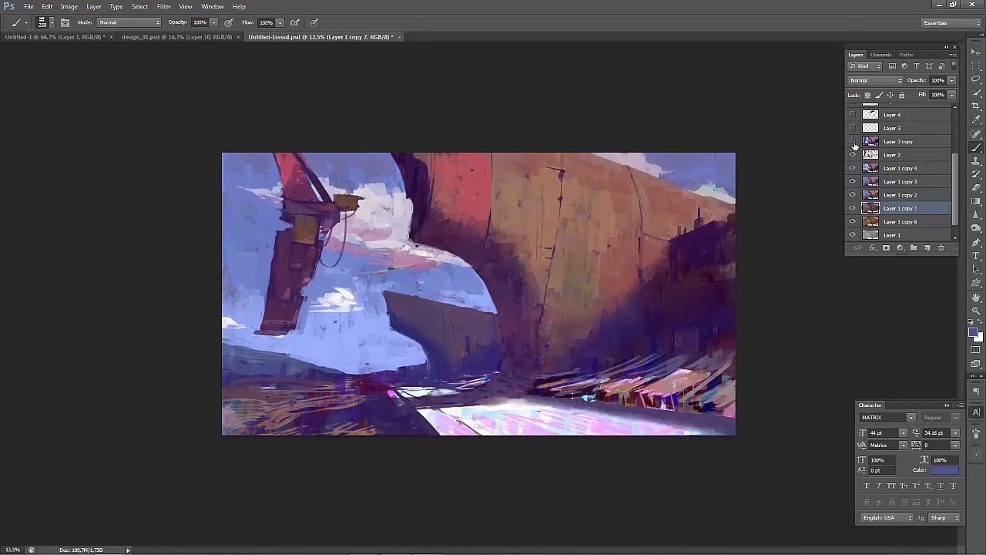
left_click(854, 144)
Show Layer 3, Layer 4 and Layer 5 to reveal the added shadows on the hull.
scroll(854, 147, "up", 2)
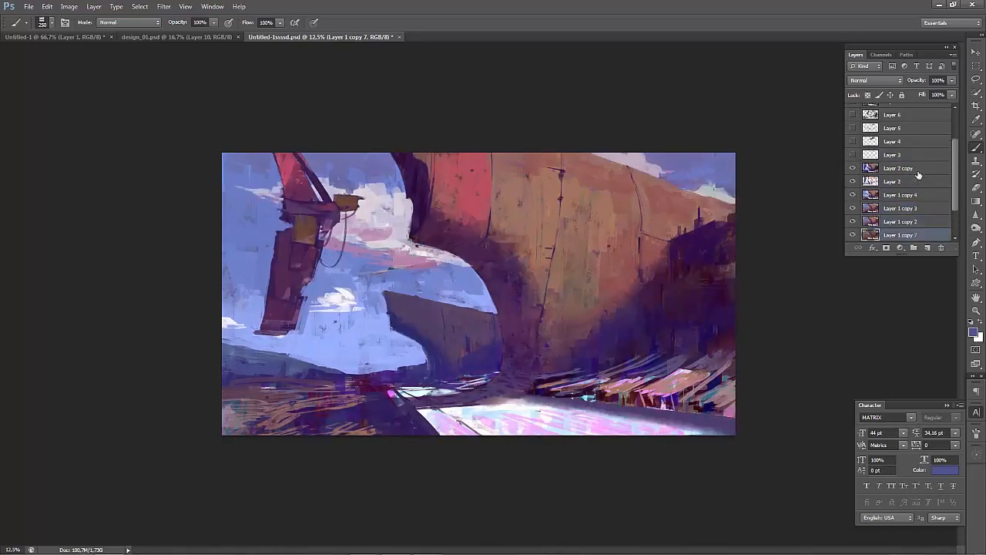
left_click(854, 142)
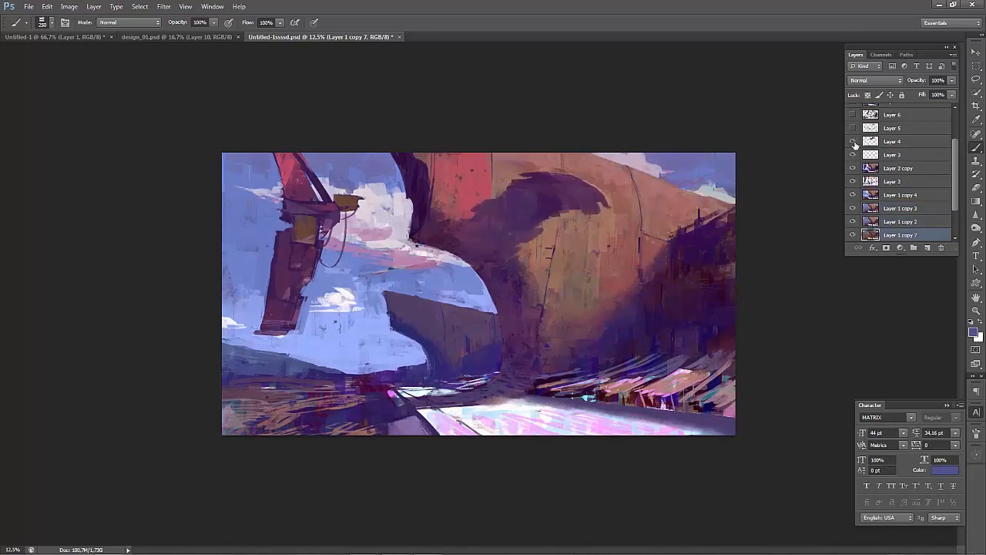
left_click(853, 129)
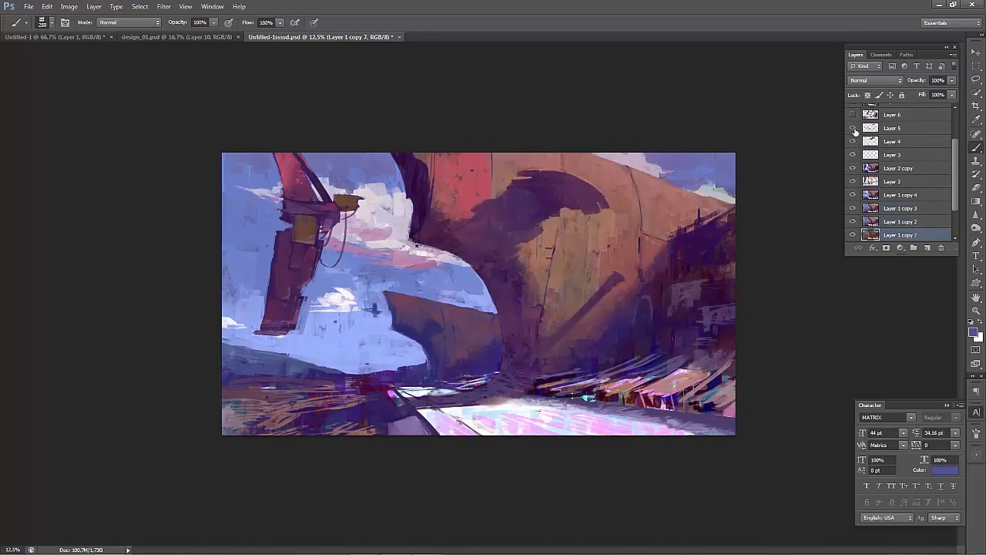
Show Layer 6 and Layer 7 to reveal the reworked hulls, floating rock and foreground.
scroll(854, 135, "up", 3)
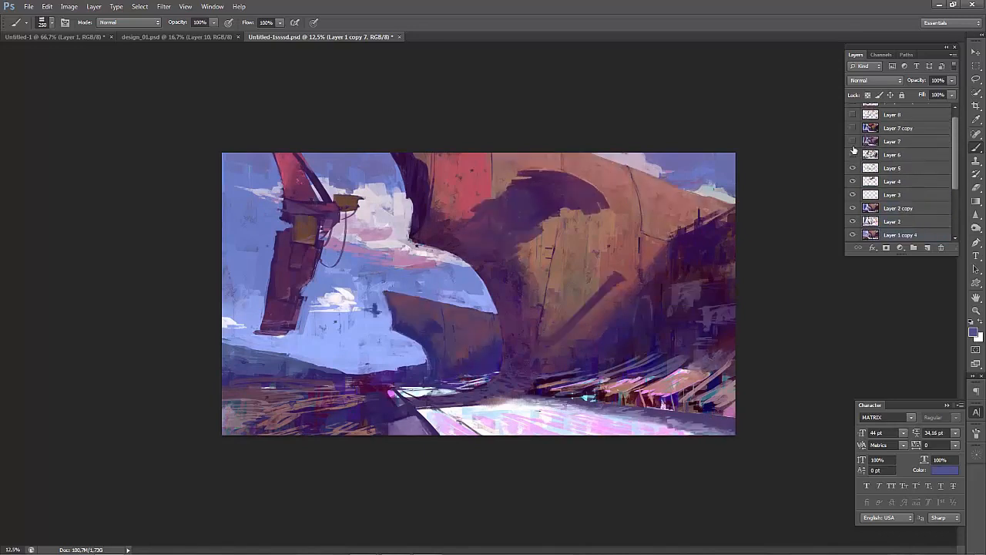
left_click(853, 155)
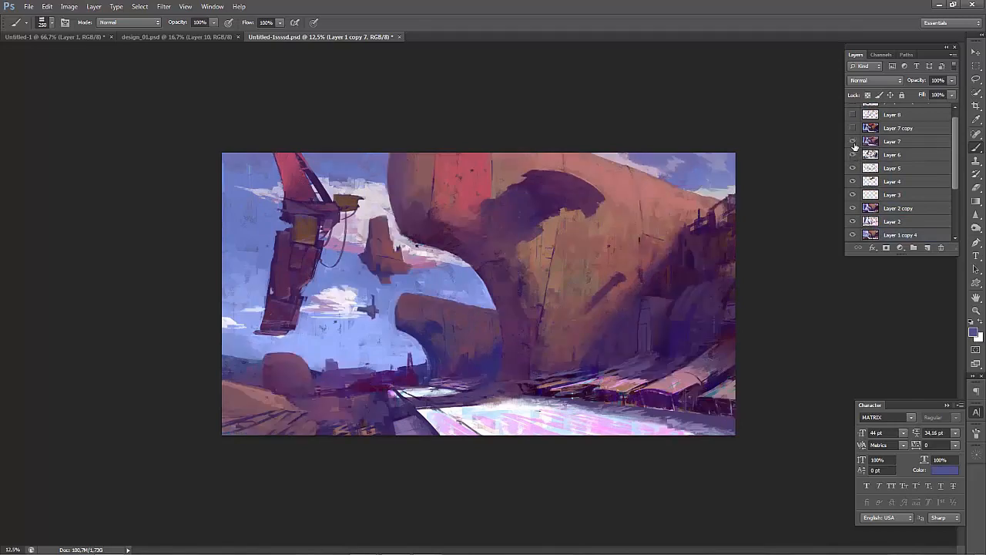
left_click(853, 142)
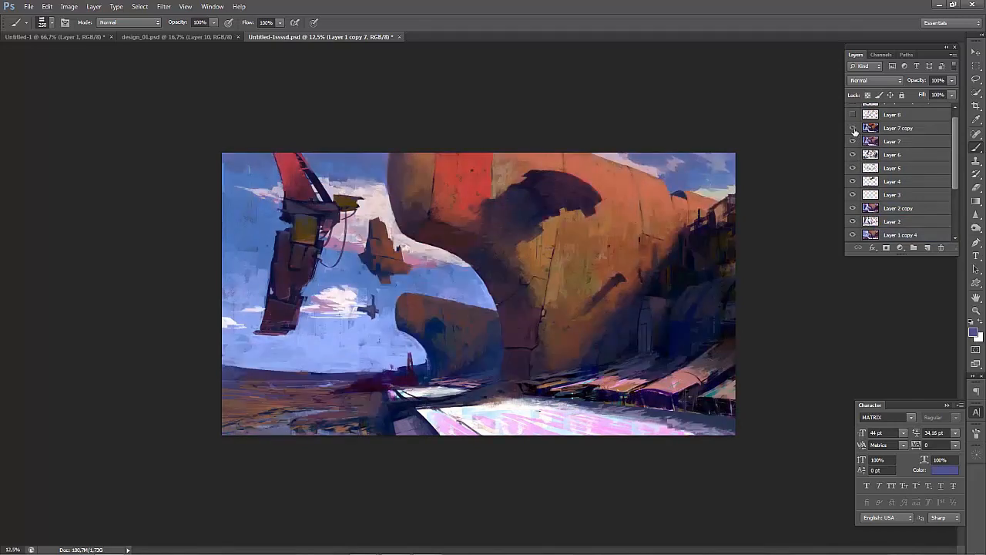
Toggle Layer 7 copy repeatedly to compare its stronger colours and contrast, leaving the layer shown.
left_click(853, 129)
left_click(853, 129)
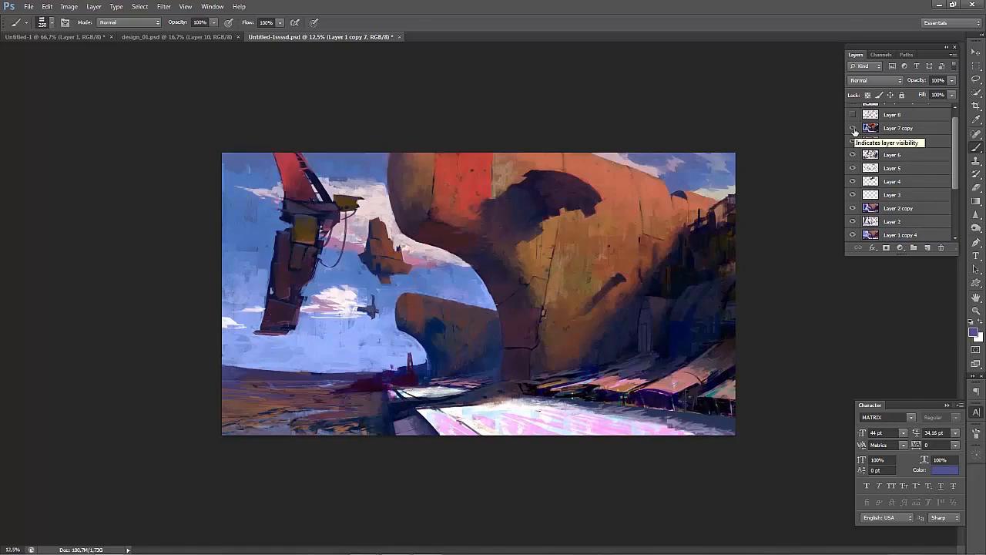
left_click(853, 129)
left_click(854, 129)
left_click(853, 128)
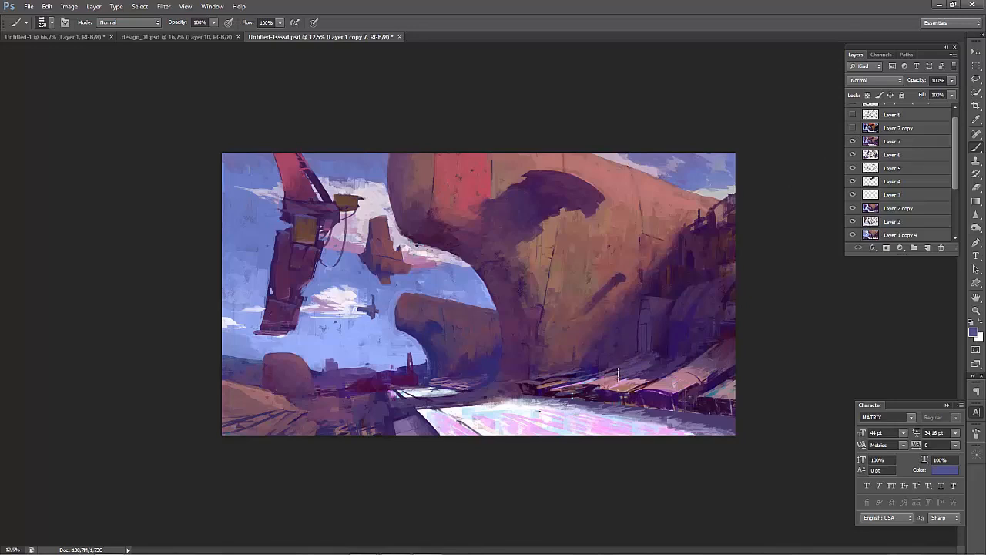
scroll(877, 213, "up", 1)
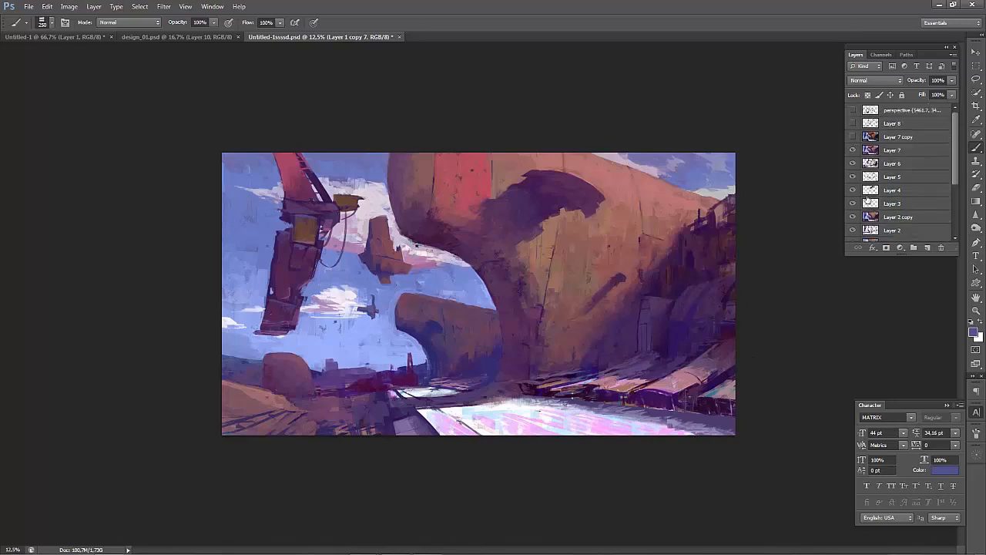
left_click(852, 138)
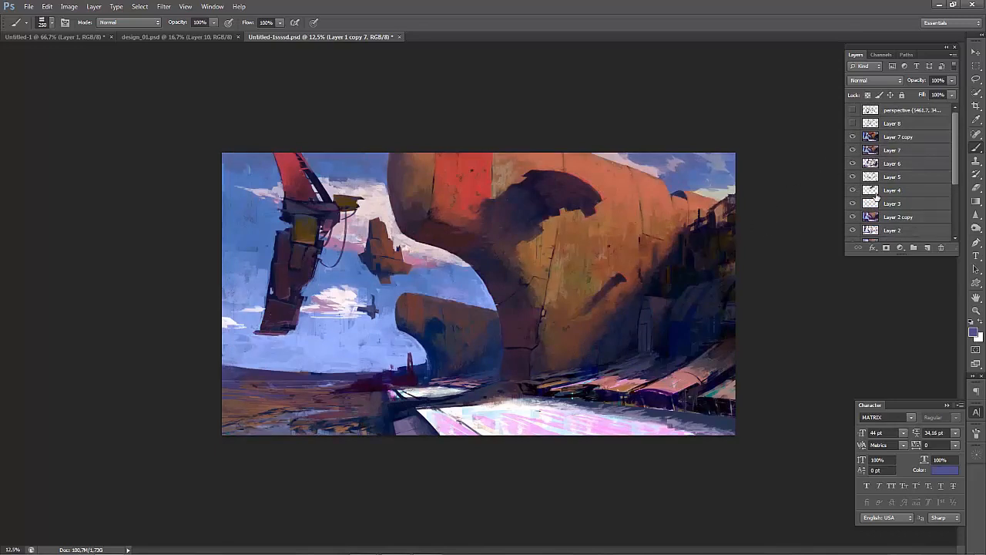
Show Layer 8 and the perspective layer to examine the perspective lines over the painting, and hide both layers again.
left_click(852, 123)
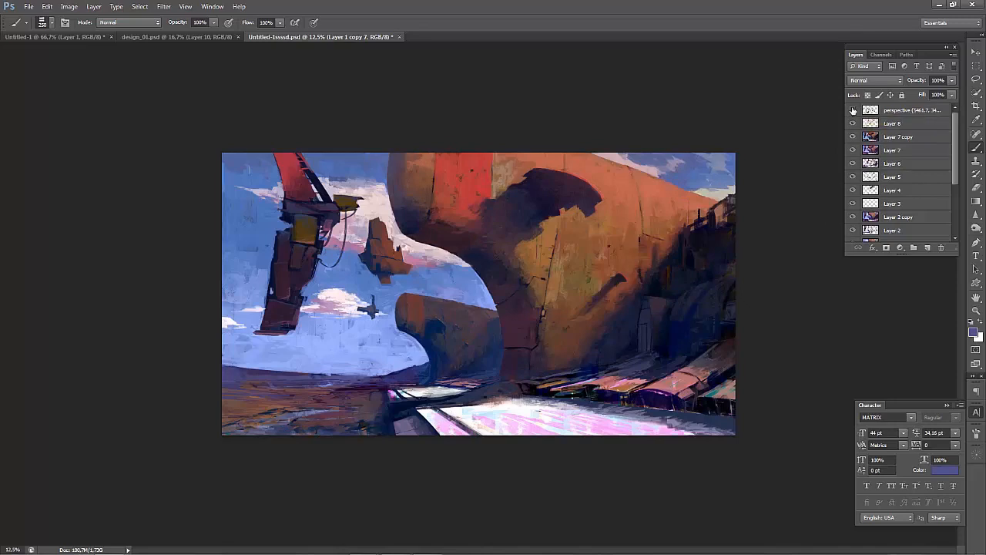
left_click(852, 112)
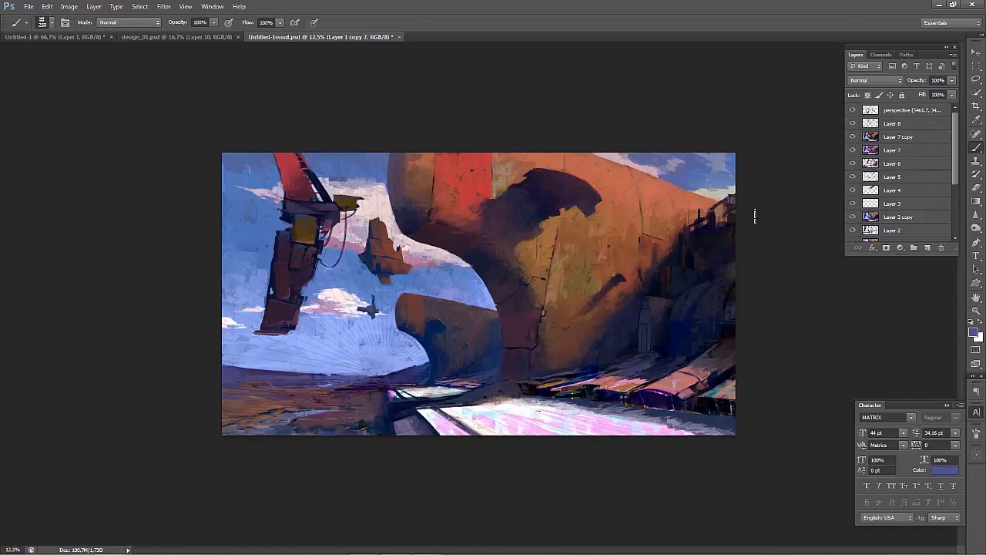
key("ctrl+plus")
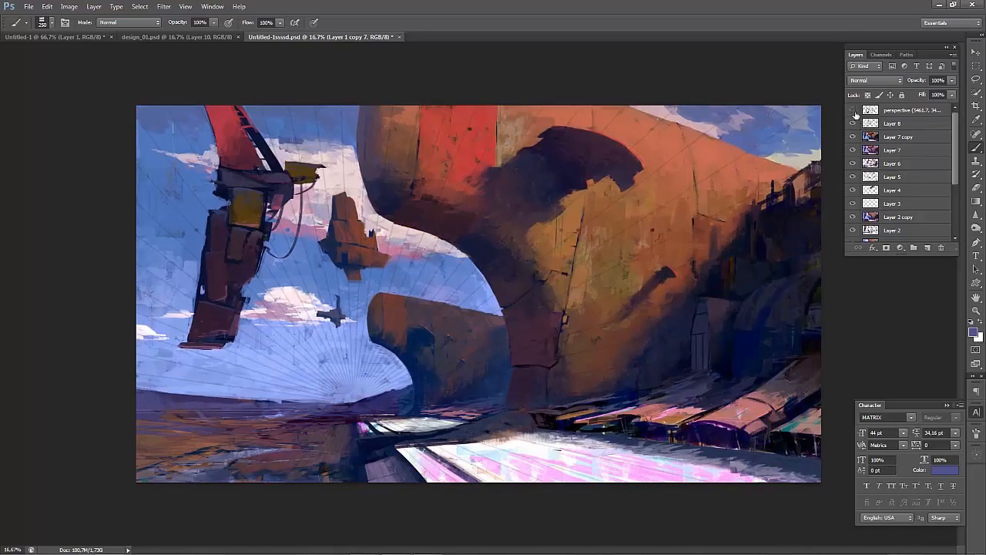
left_click(853, 111)
left_click(853, 124)
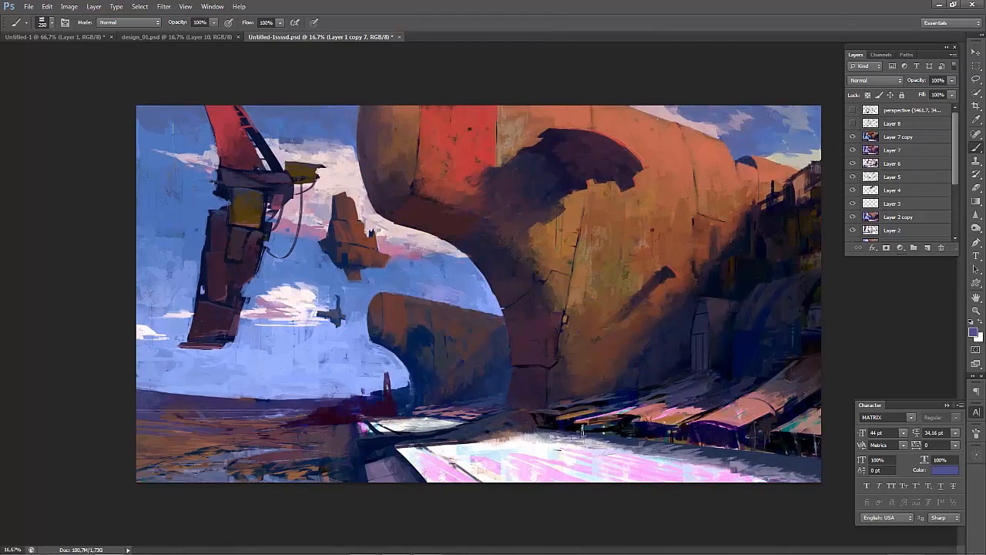
Close Untitled-1ssssd.psd without saving its changes.
left_click(399, 37)
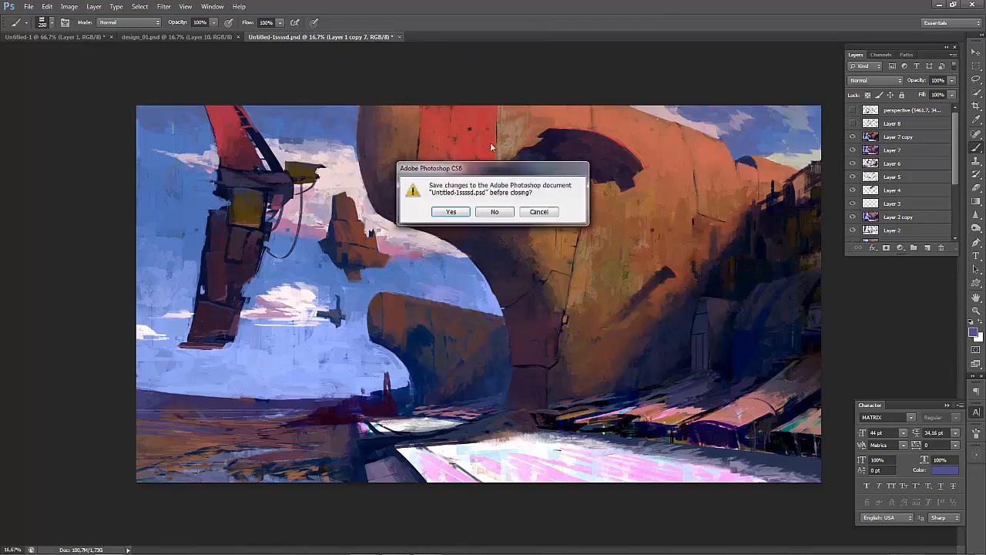
left_click(498, 213)
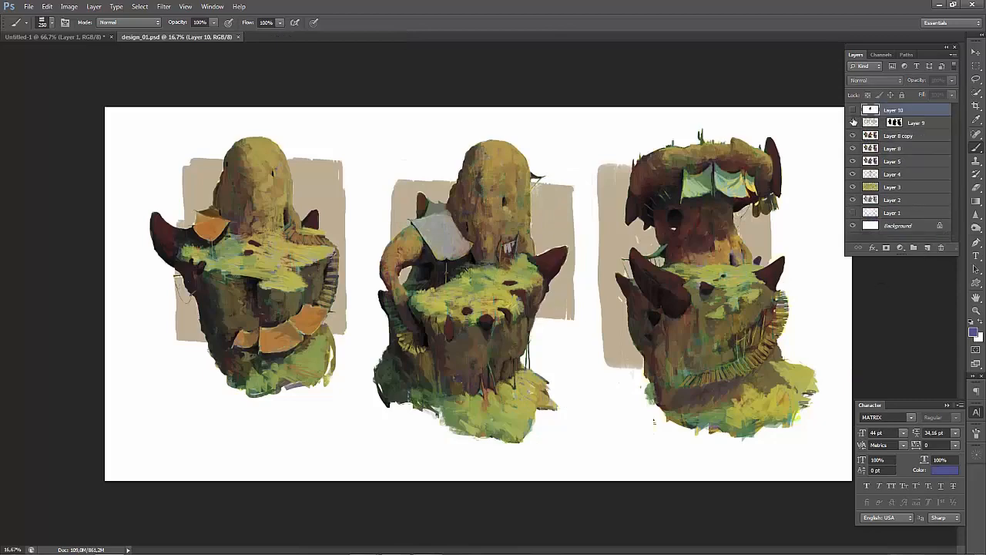
In design_01.psd, hide all layers from Layer 9 down to Layer 2 and show the Layer 1 sketch over the Background.
left_click_drag(853, 123, 854, 200)
left_click(853, 201)
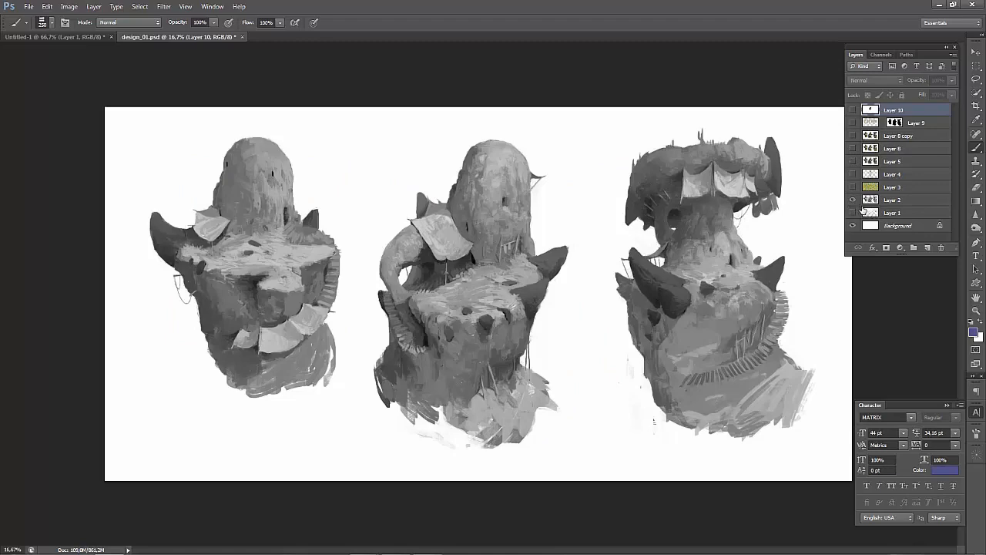
left_click(854, 200)
left_click(853, 226)
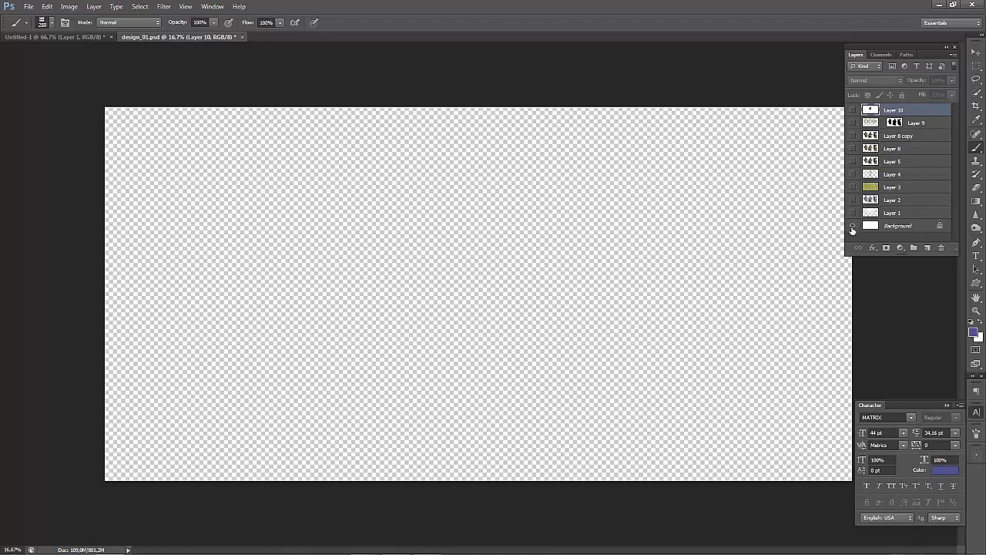
left_click(853, 226)
left_click(853, 213)
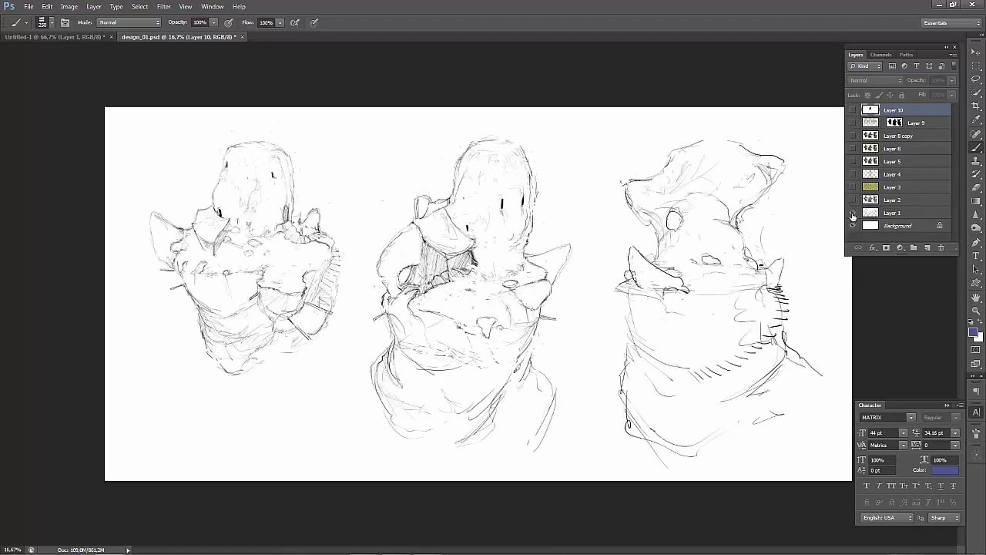
Show the grayscale Layer 2 and the colour pattern Layer 3, and hide the Layer 1 sketch.
left_click(854, 200)
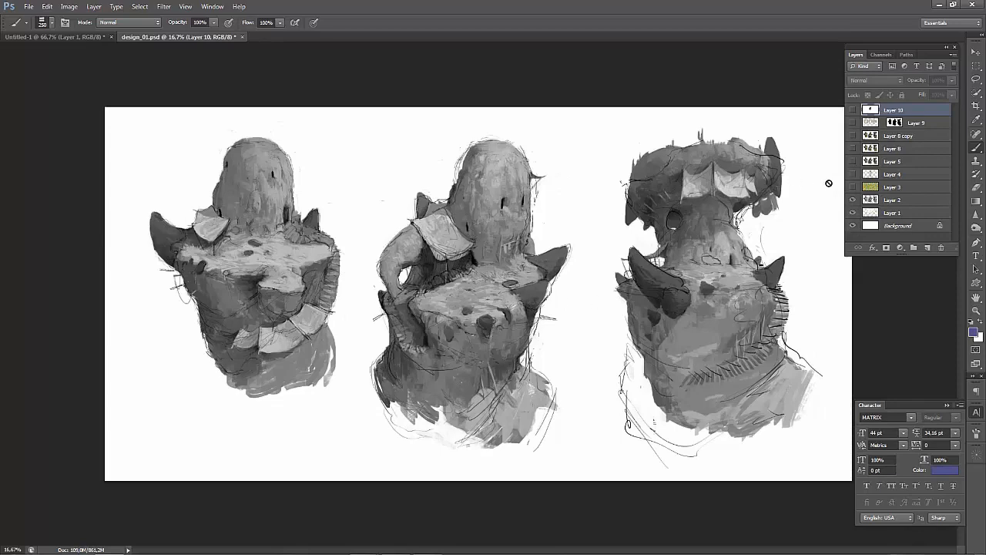
left_click(853, 187)
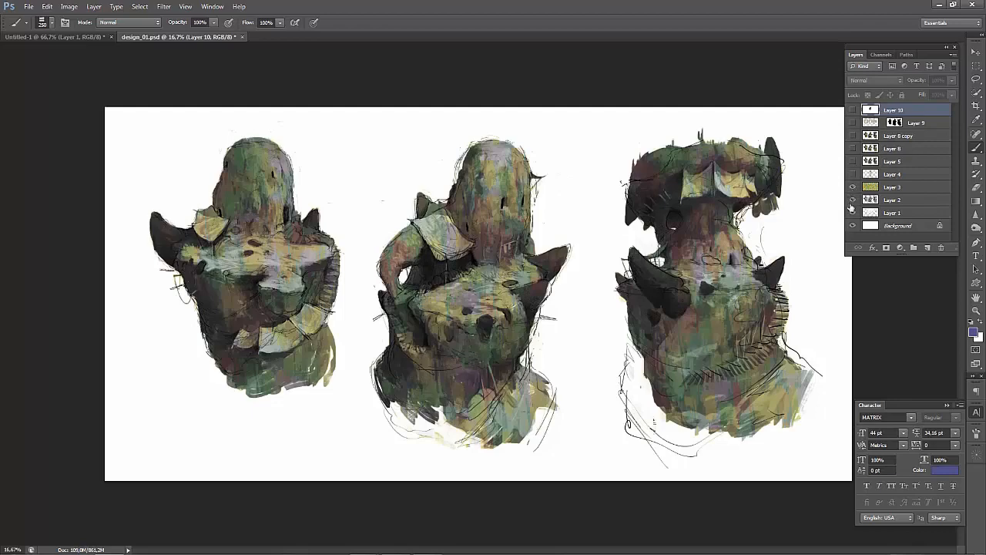
left_click(853, 225)
left_click(853, 225)
left_click(852, 213)
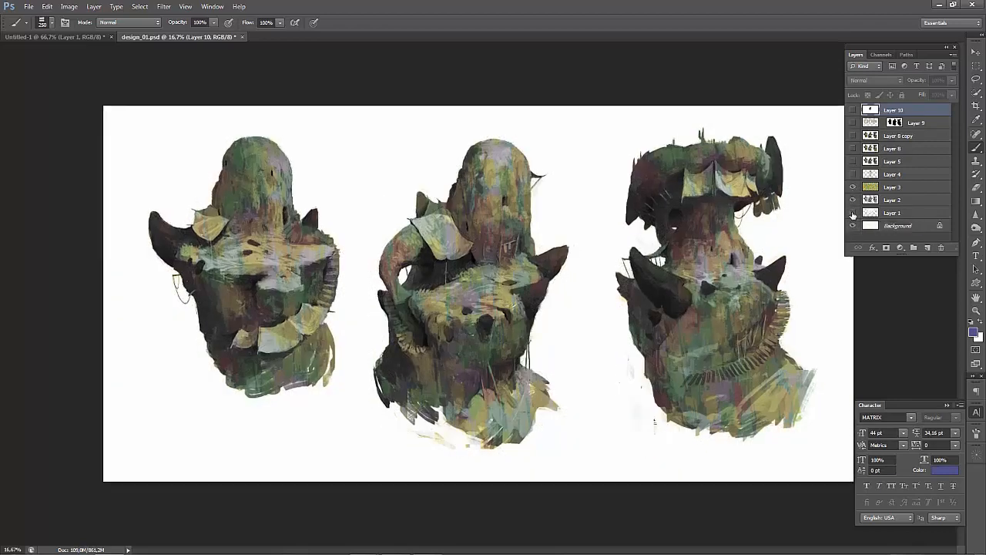
Toggle Layer 4 repeatedly to compare its paint-over on the middle design up close, leaving the layer shown.
key("ctrl+plus")
key("ctrl+plus")
left_click_drag(676, 282, 569, 267)
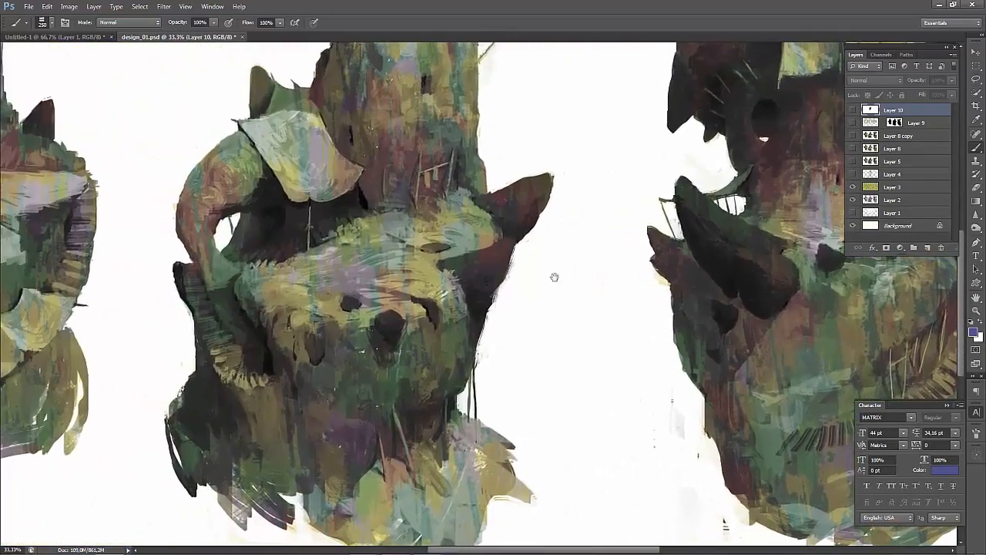
left_click_drag(355, 289, 513, 341)
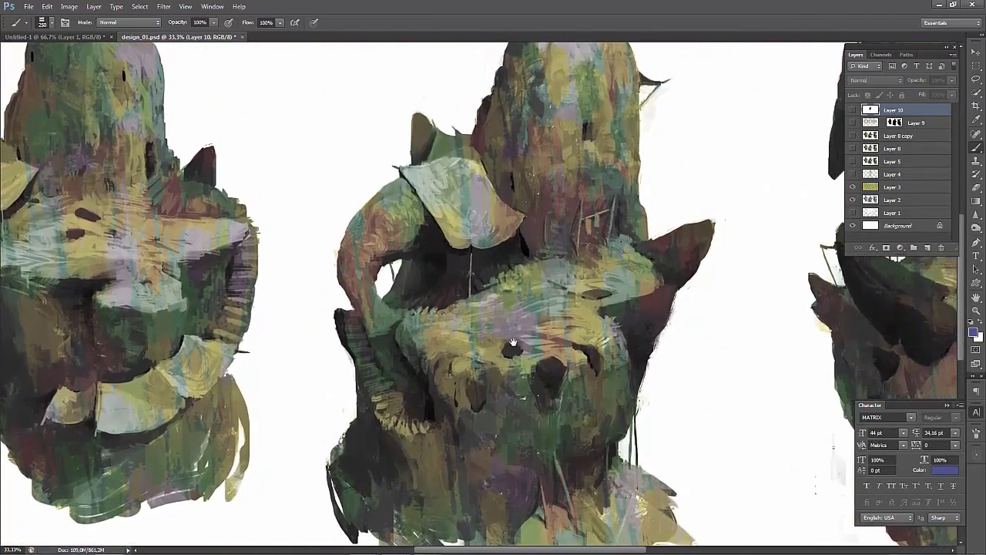
left_click_drag(658, 297, 611, 343)
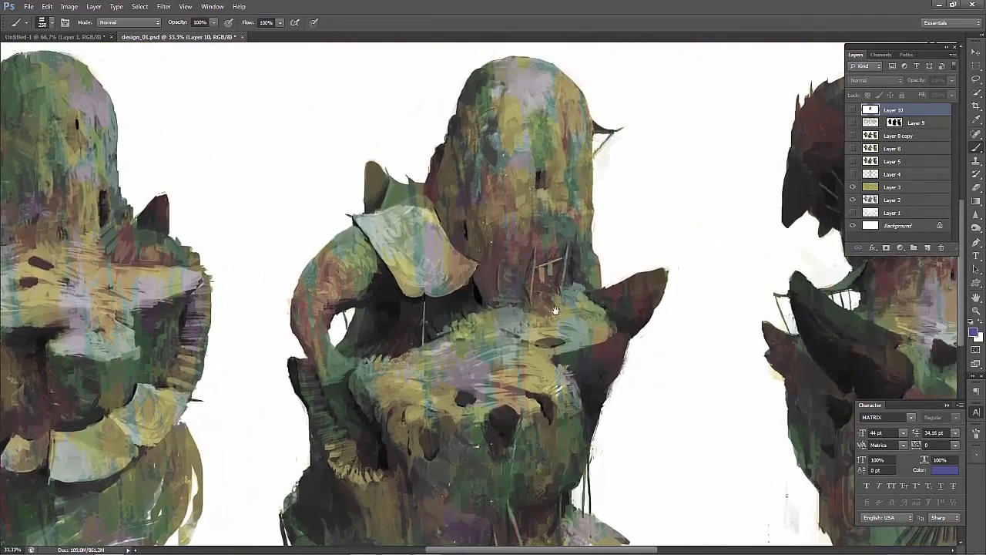
left_click_drag(674, 356, 616, 346)
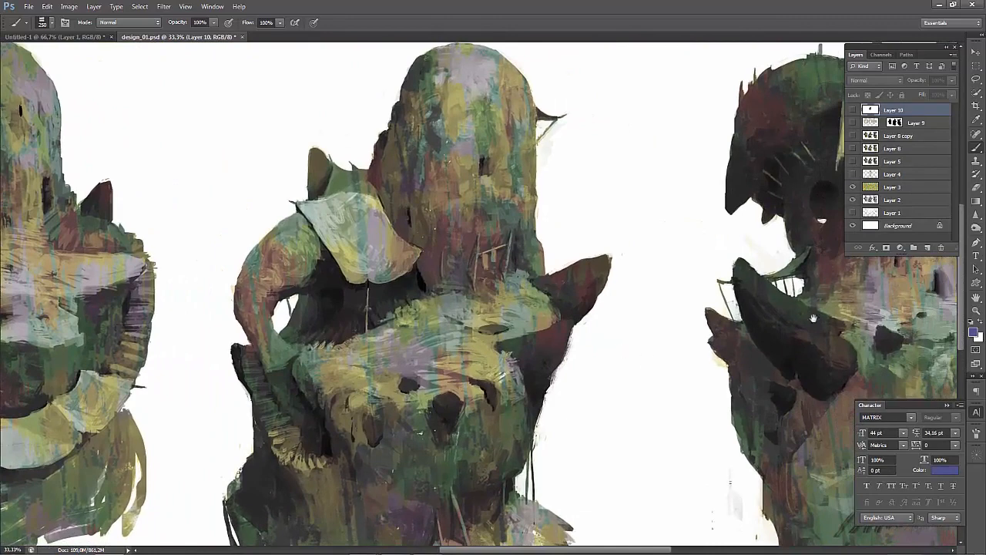
left_click(854, 175)
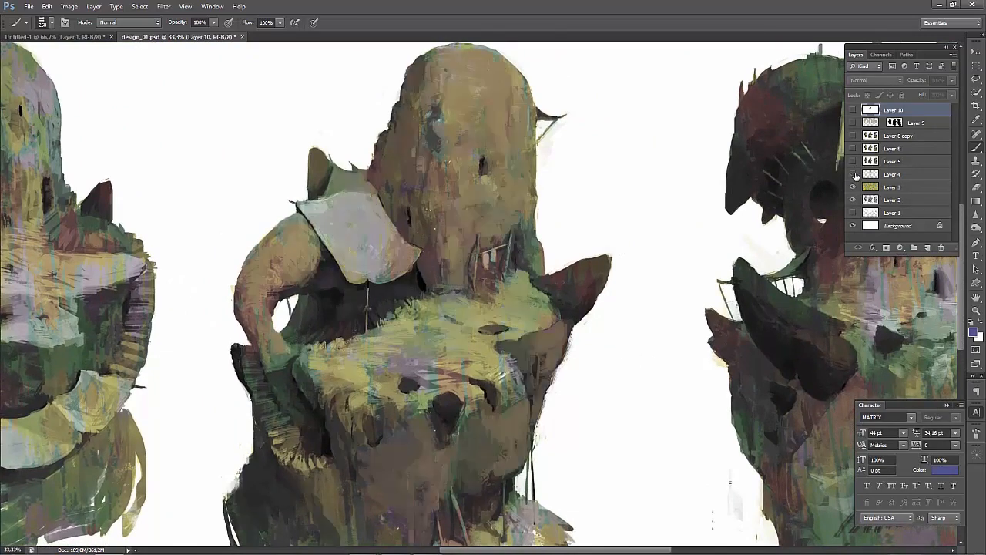
left_click(853, 175)
left_click(854, 175)
left_click(854, 175)
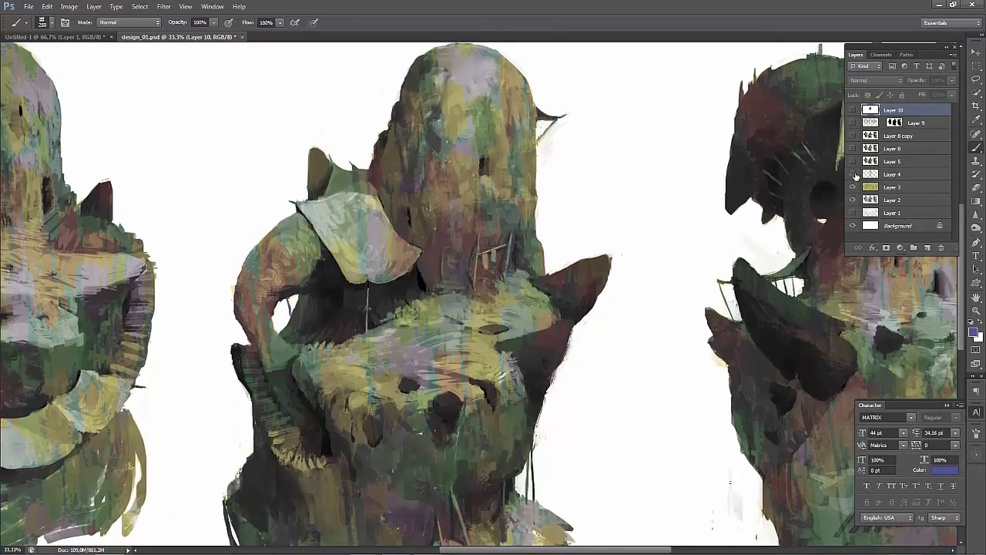
left_click(853, 175)
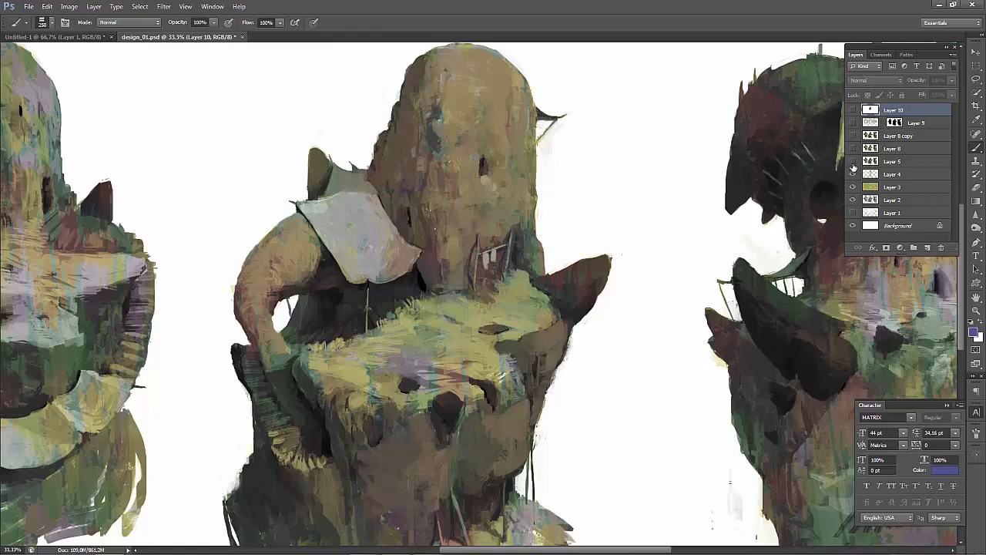
Toggle Layer 5 repeatedly to compare its paint-over on the rightmost design, leaving the layer shown.
left_click(853, 165)
left_click(853, 164)
left_click(853, 165)
left_click_drag(776, 340, 503, 361)
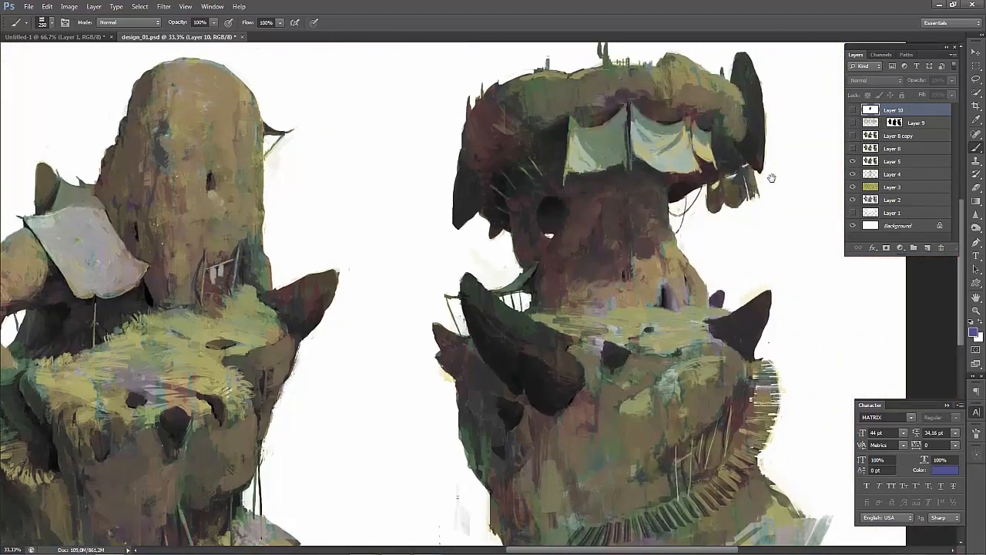
left_click(853, 164)
left_click(853, 165)
left_click(853, 164)
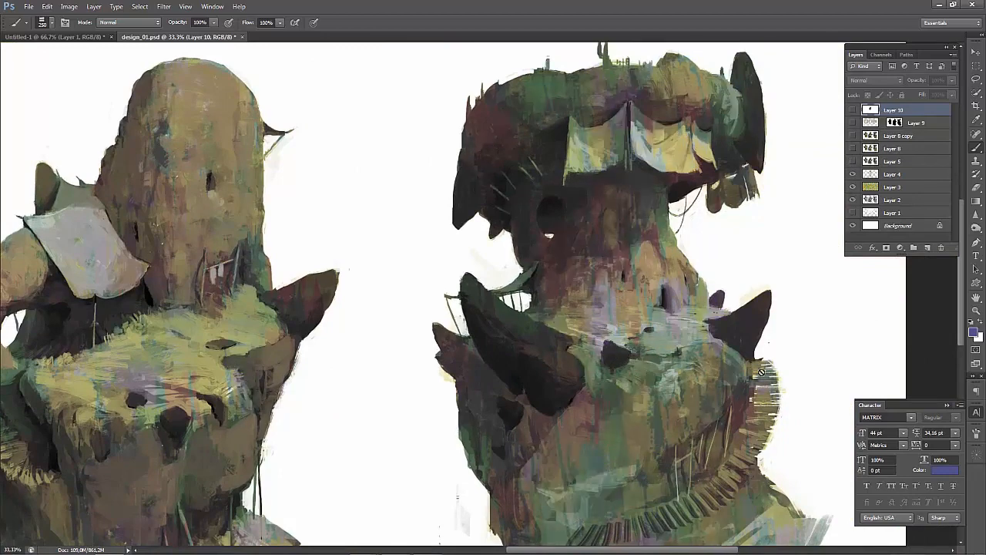
left_click(853, 162)
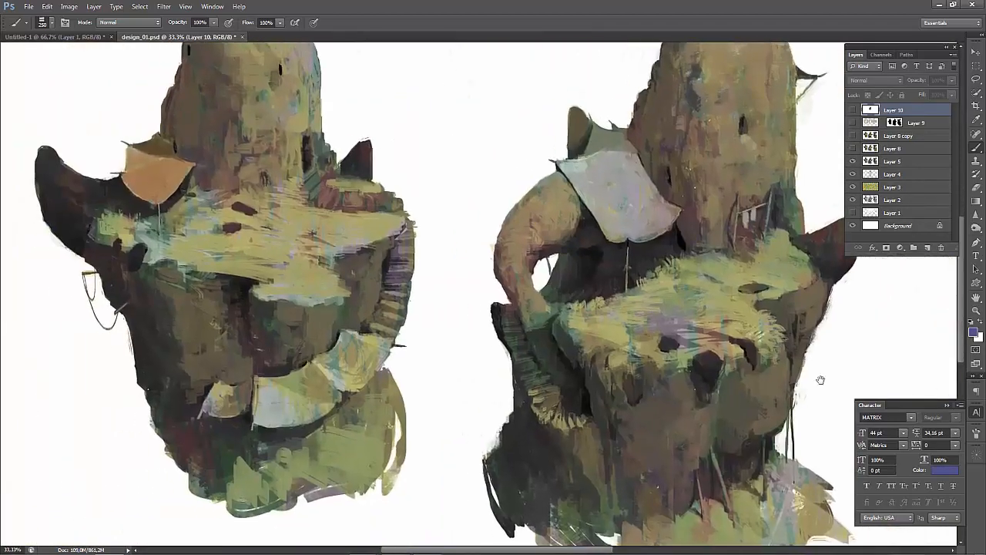
Show the layer directly above Layer 5 and examine its colour changes across the designs.
left_click_drag(539, 331, 331, 384)
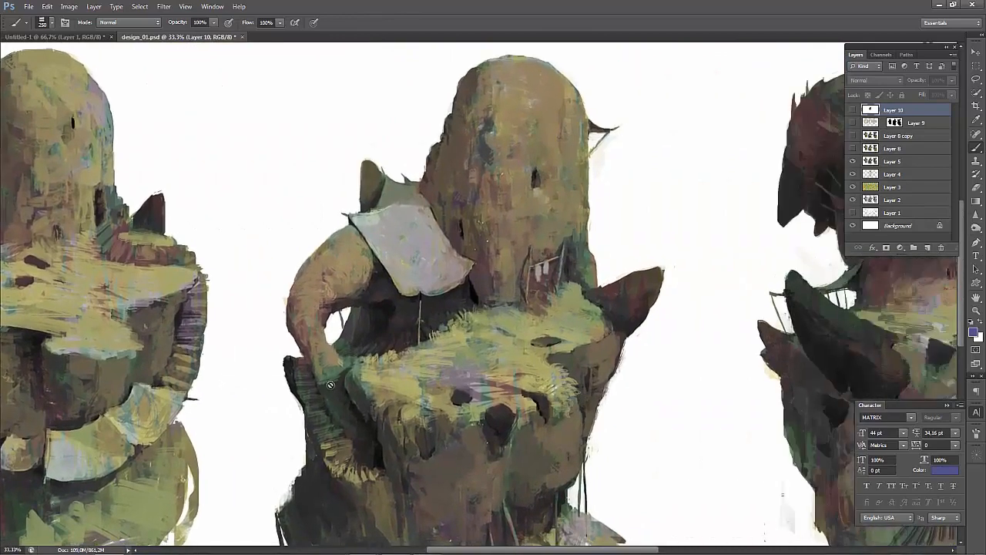
left_click(852, 149)
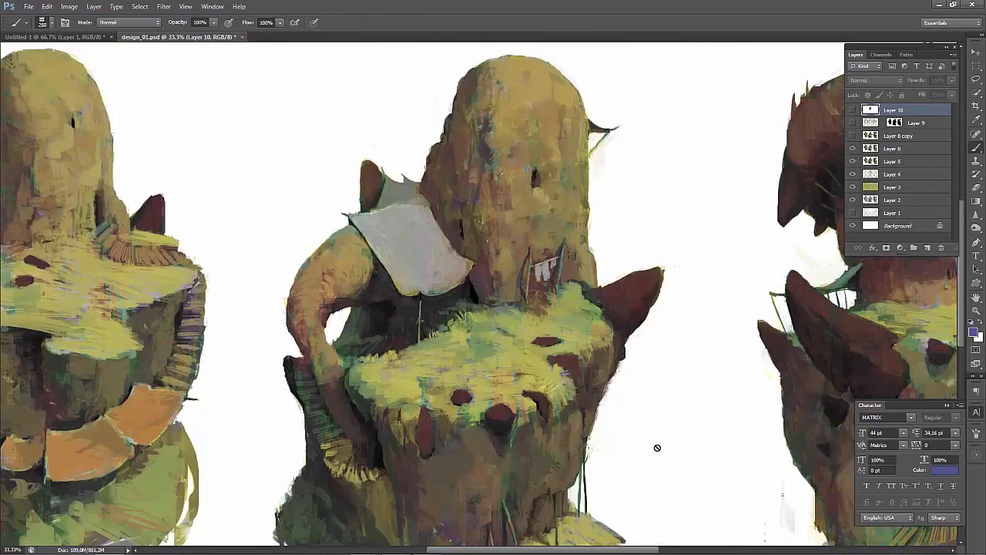
left_click_drag(660, 439, 504, 419)
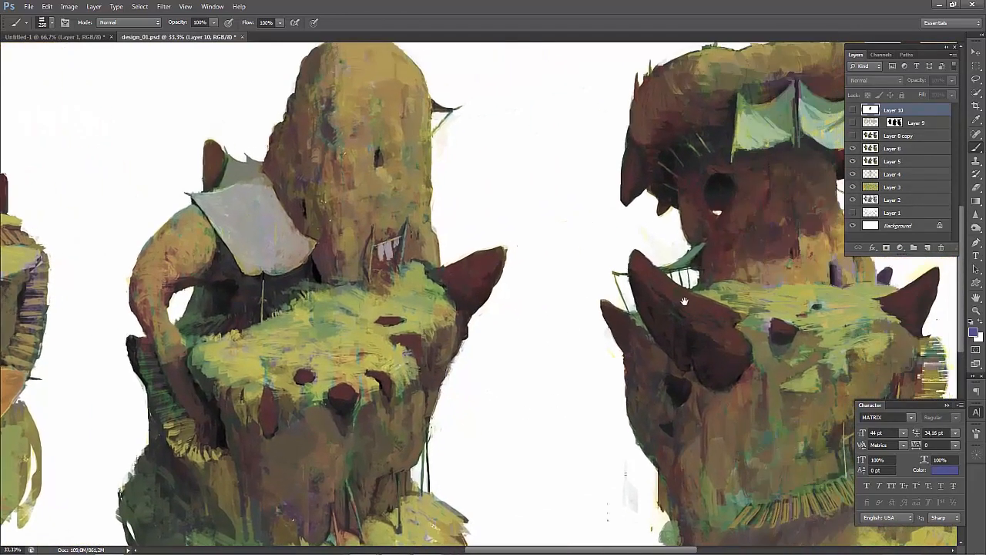
Examine the colour variation on the rightmost design up close, around its tents, dark trunk and hanging ropes, and compare it with the other designs.
mouse_move(582, 250)
left_mouse_down()
mouse_move(531, 255)
mouse_move(426, 358)
left_mouse_up()
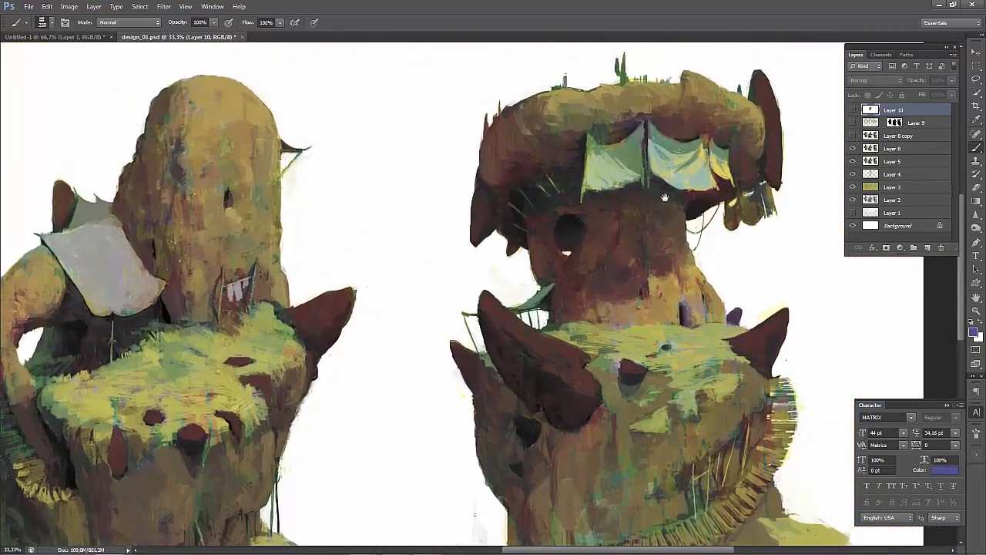
left_click_drag(721, 258, 639, 282)
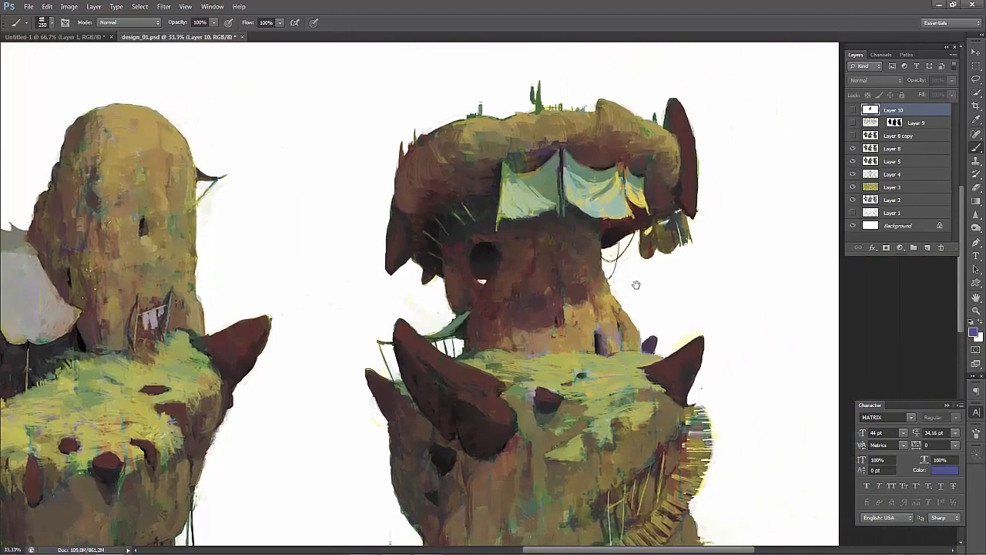
key("ctrl+plus")
key("ctrl+plus")
key("ctrl+plus")
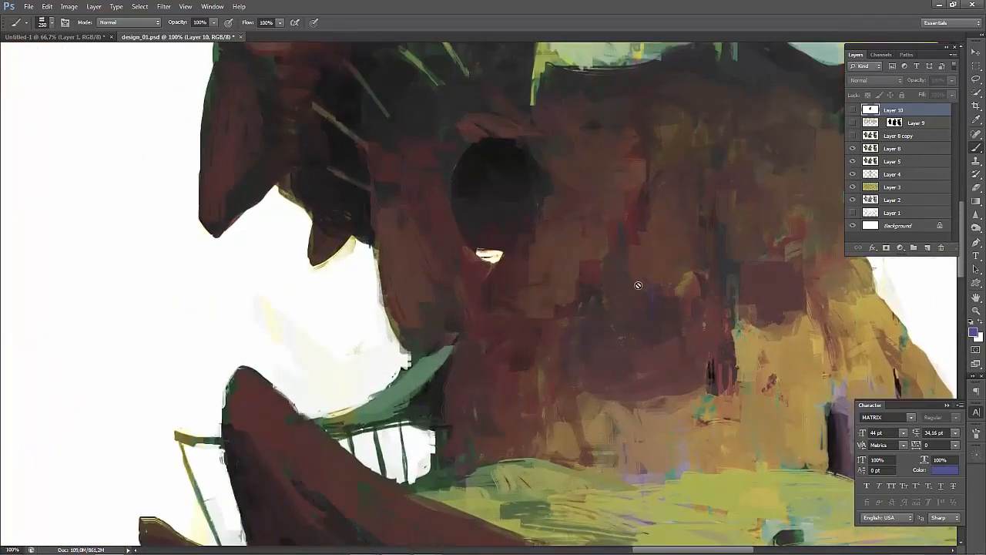
left_click_drag(638, 268, 379, 437)
left_click_drag(524, 363, 484, 375)
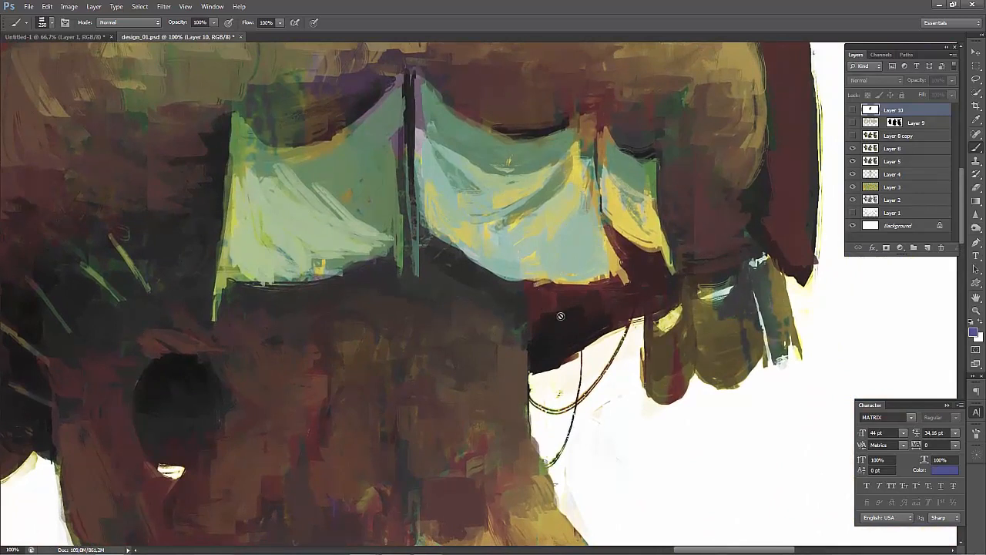
key("ctrl+minus")
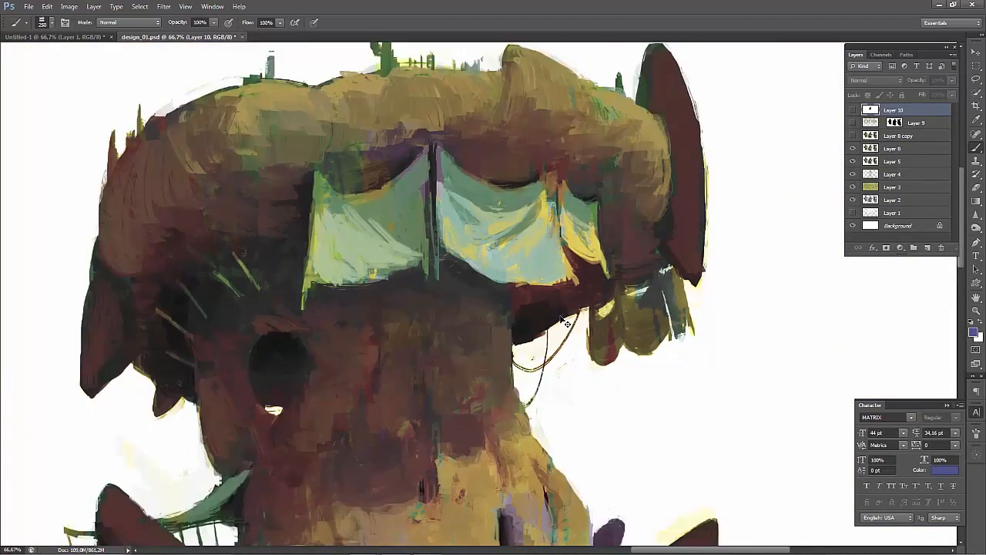
key("ctrl+plus")
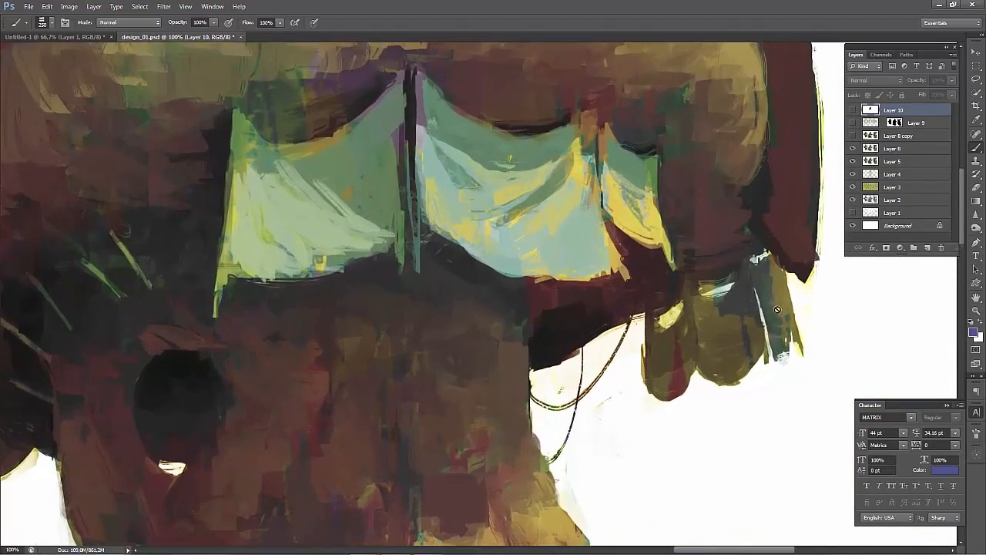
left_click_drag(674, 207, 646, 318)
left_click_drag(566, 337, 687, 290)
left_click_drag(550, 352, 629, 294)
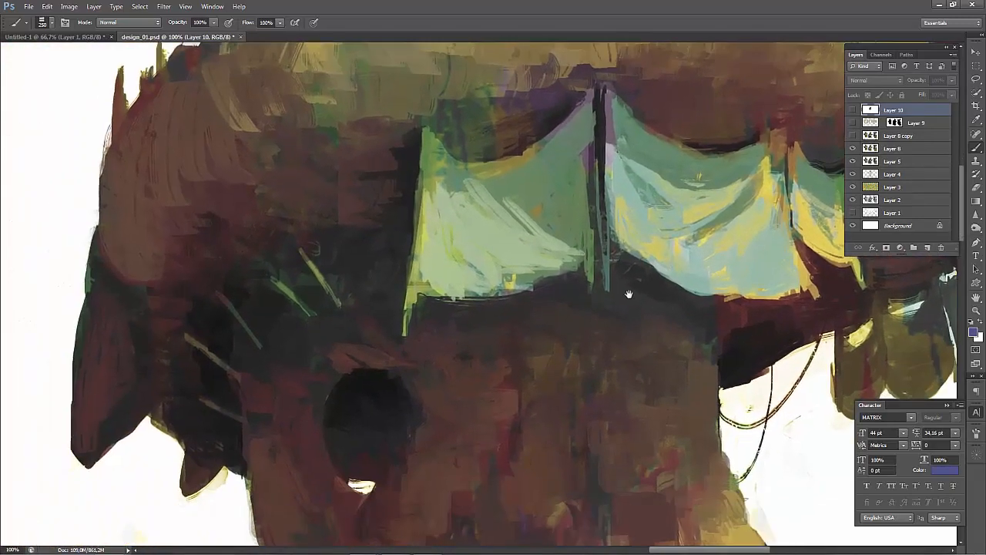
scroll(630, 298, "down", 5)
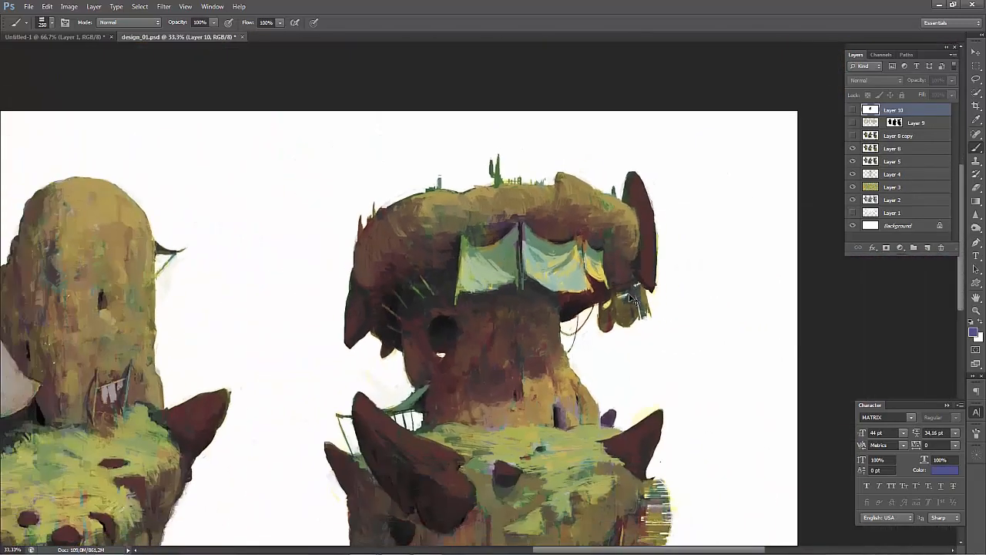
scroll(630, 298, "up", 1)
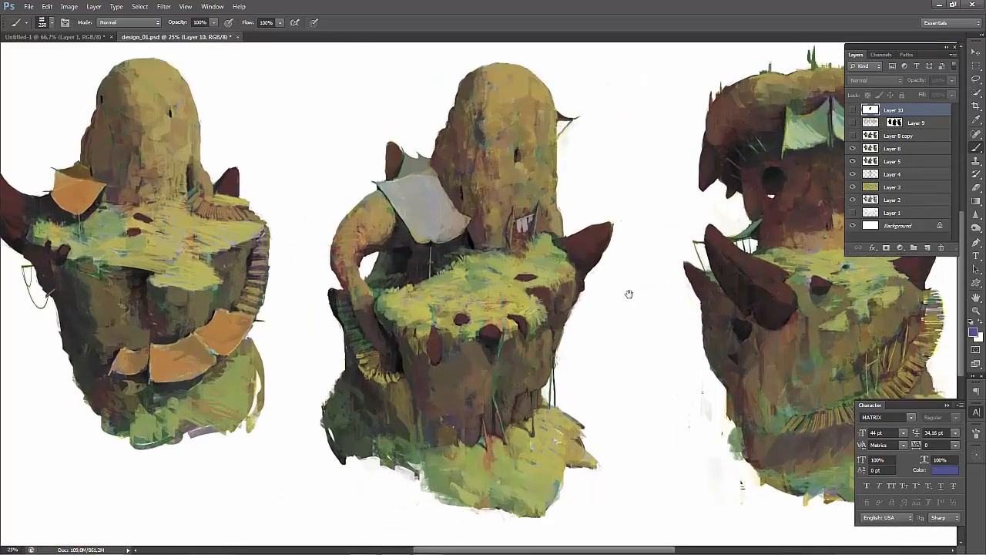
mouse_move(629, 294)
left_mouse_down()
mouse_move(495, 335)
mouse_move(449, 336)
left_mouse_up()
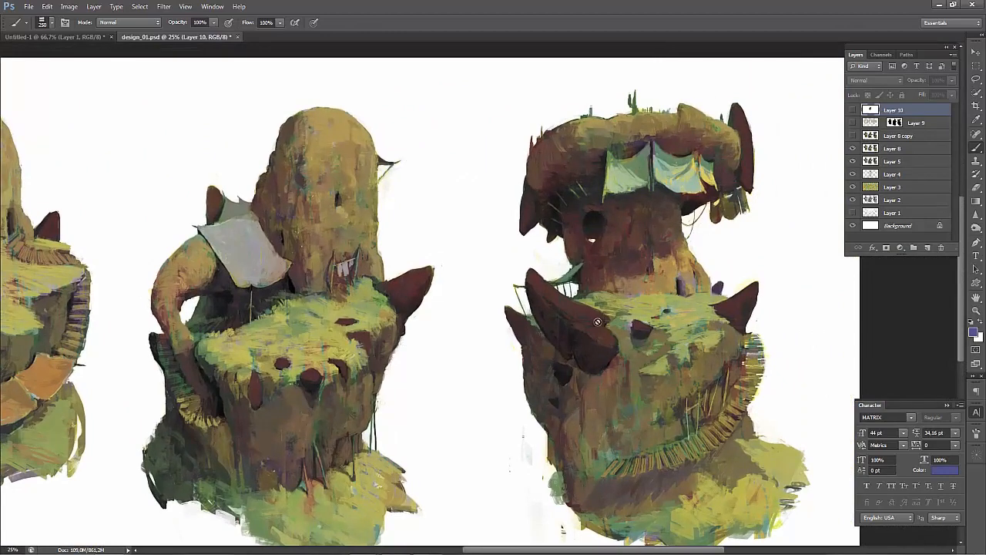
Toggle the copy layer directly below Layer 9 repeatedly to compare its changes on the designs, leaving it shown.
left_click(853, 137)
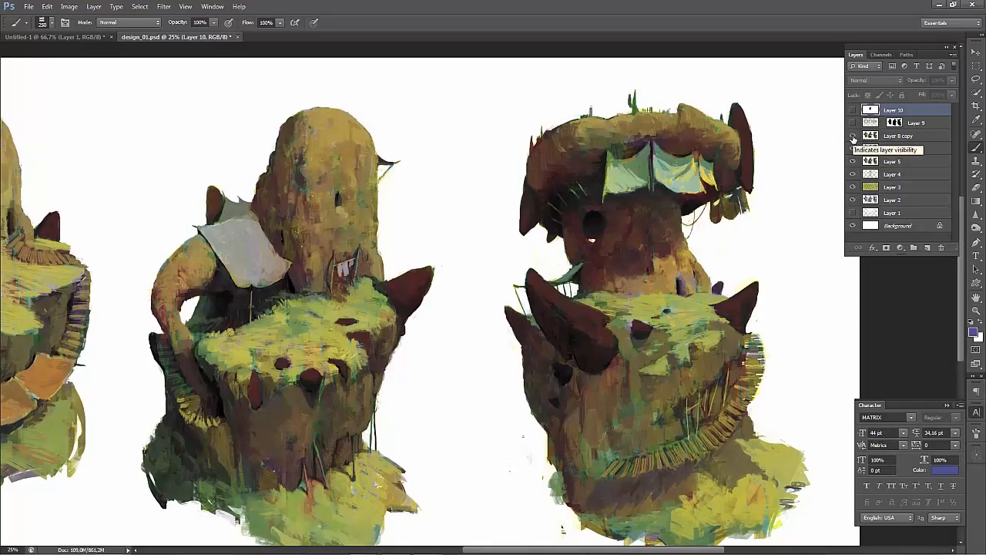
left_click(853, 137)
left_click(853, 137)
left_click(853, 136)
left_click(853, 137)
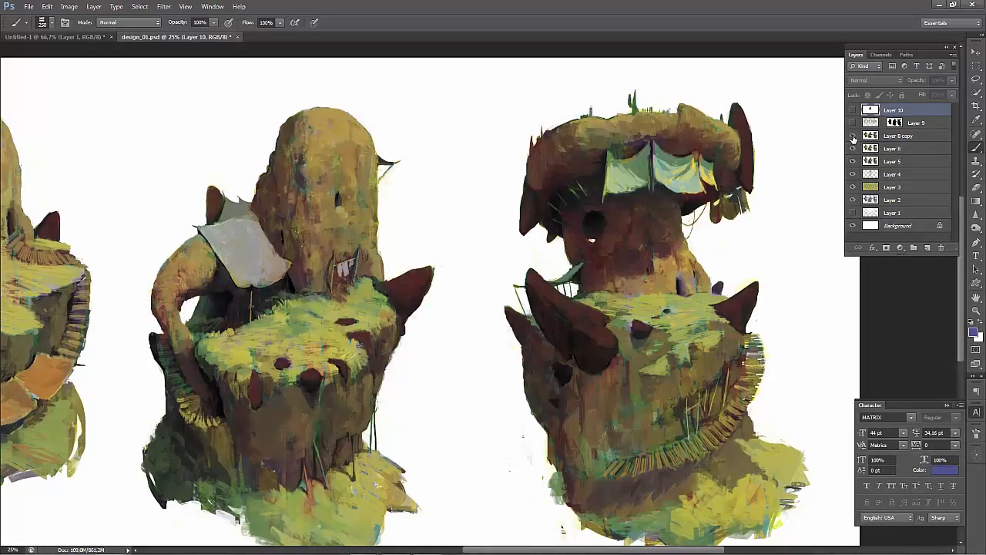
Show Layer 9's beige backdrops behind the three designs and briefly check Layer 10, leaving Layer 10 hidden.
left_click(853, 123)
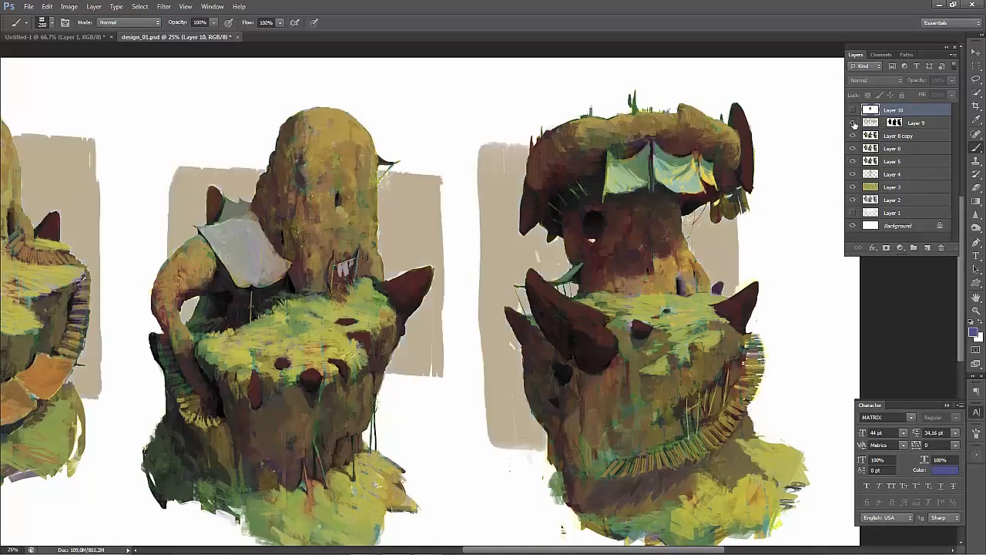
key("ctrl+minus")
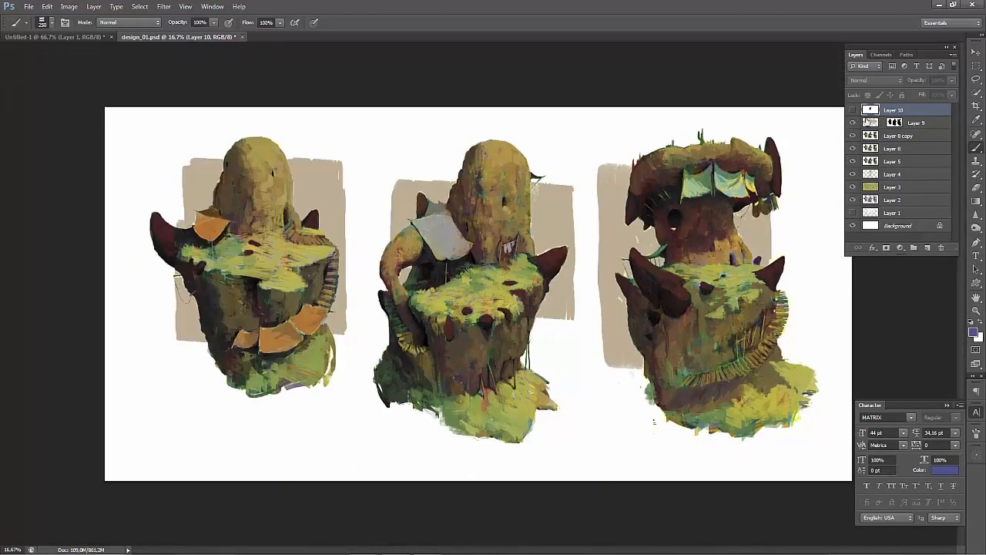
left_click(853, 112)
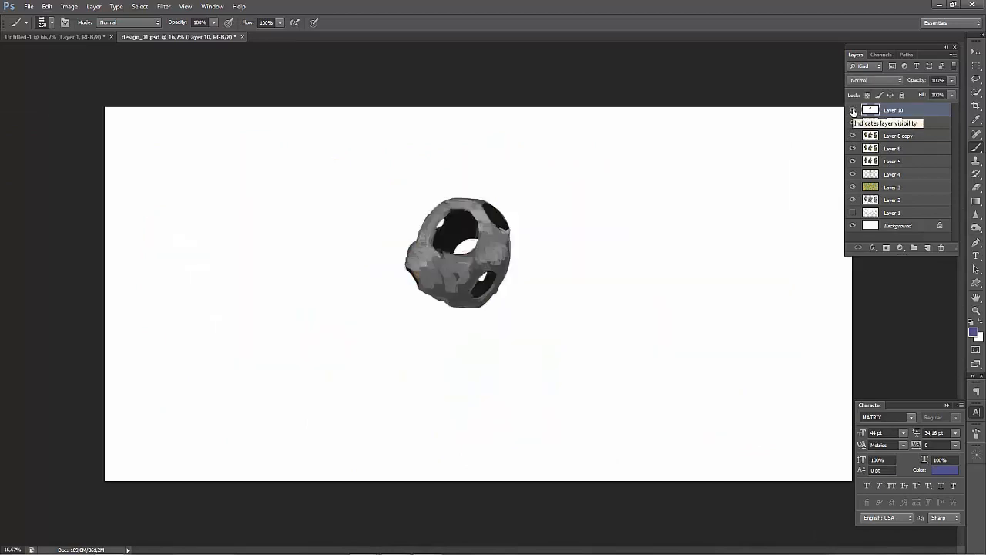
left_click(853, 112)
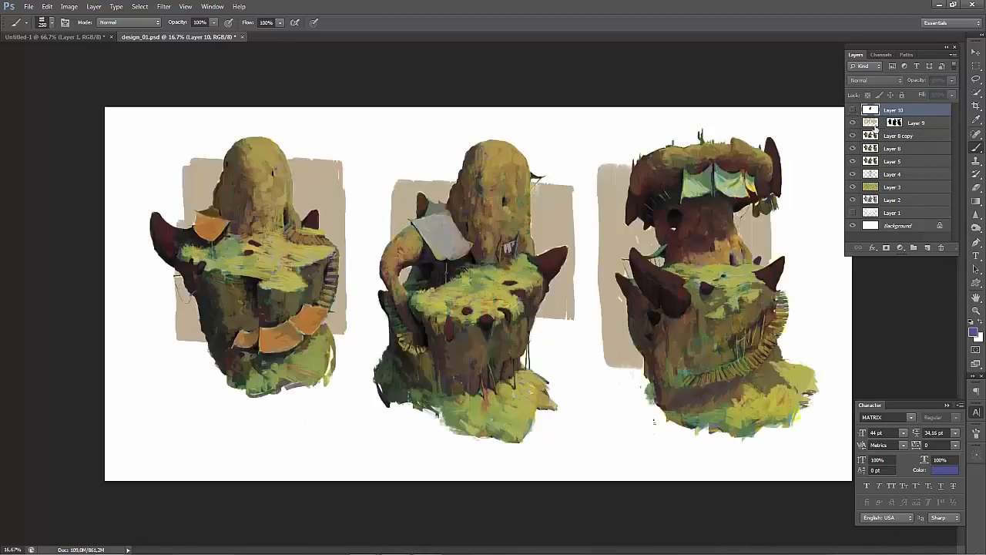
left_click(853, 123)
left_click(853, 123)
key("ctrl+minus")
key("ctrl+plus")
Close design_01.psd and return to the grayscale forest painting in Untitled-1.
left_click(242, 37)
left_click(494, 212)
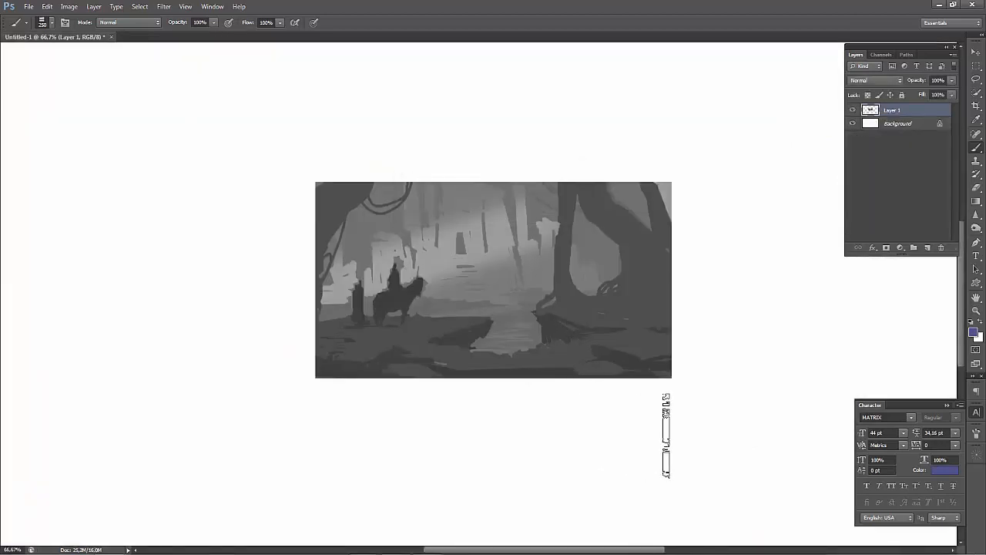
key("ctrl+plus")
key("ctrl+minus")
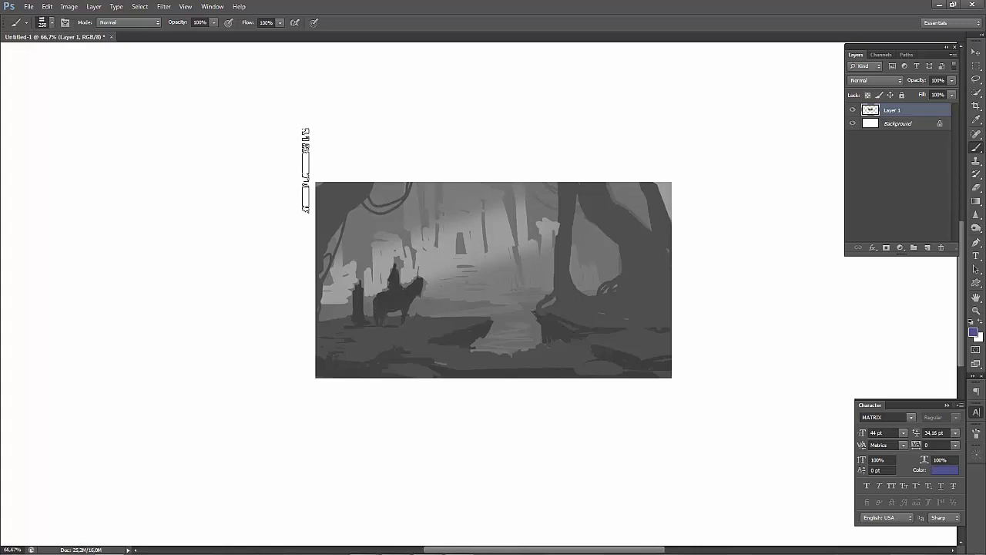
Reduce the brush size to 100.
key("bracketleft")
key("bracketleft")
key("bracketleft")
key("bracketleft")
key("bracketleft")
left_click_drag(205, 249, 196, 238)
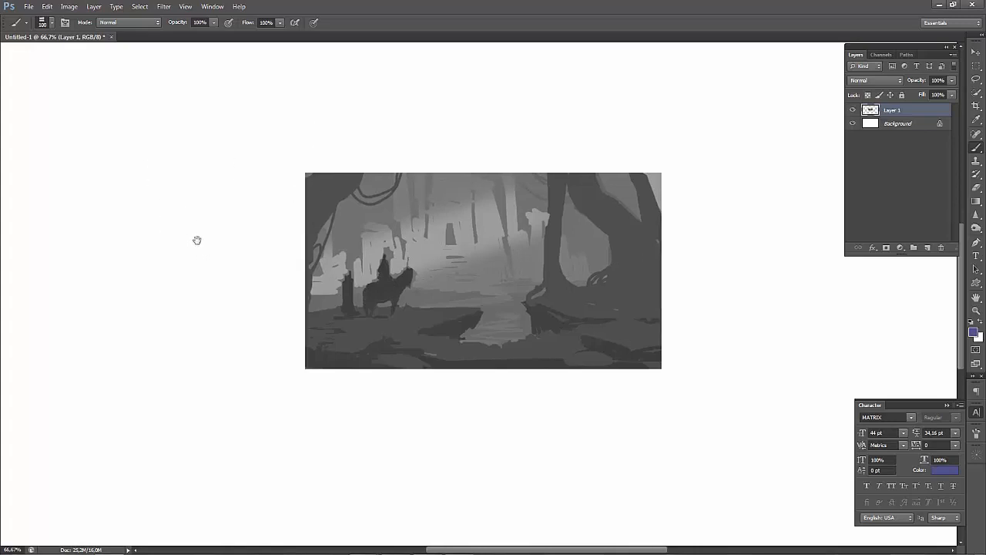
Scale the forest painting on Layer 1 up proportionally from its centre to about 367%, nearly filling the canvas.
key("ctrl+minus")
key("ctrl+minus")
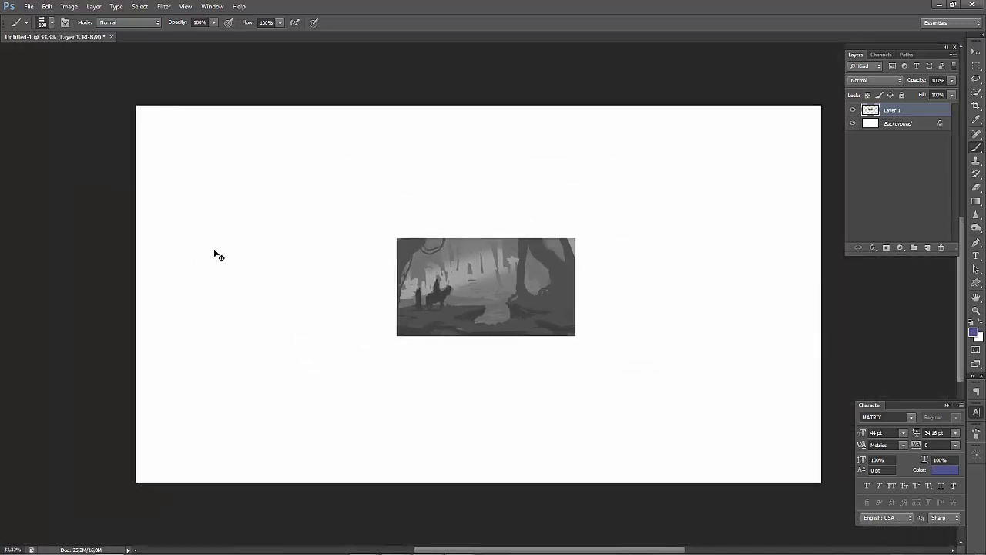
key("ctrl+plus")
key("ctrl+minus")
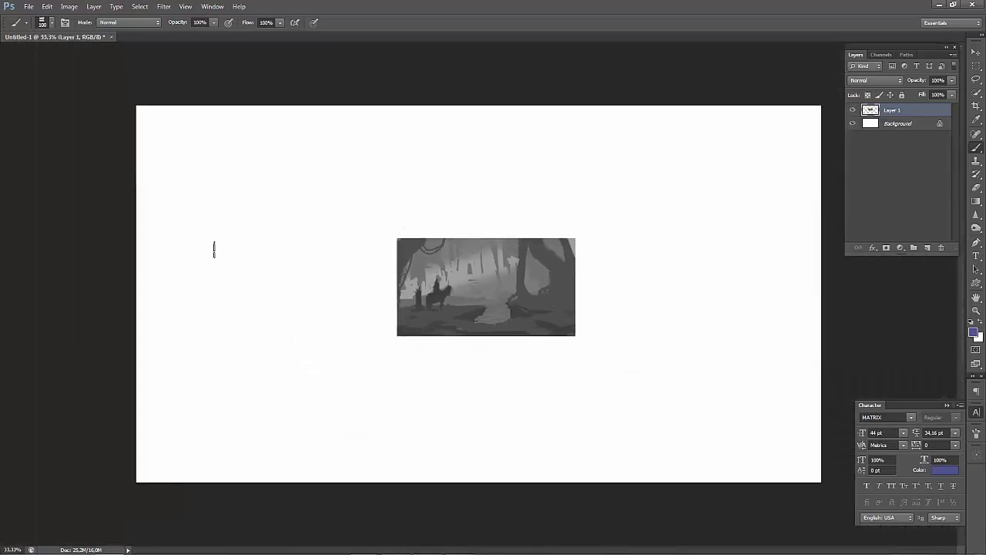
key("ctrl+t")
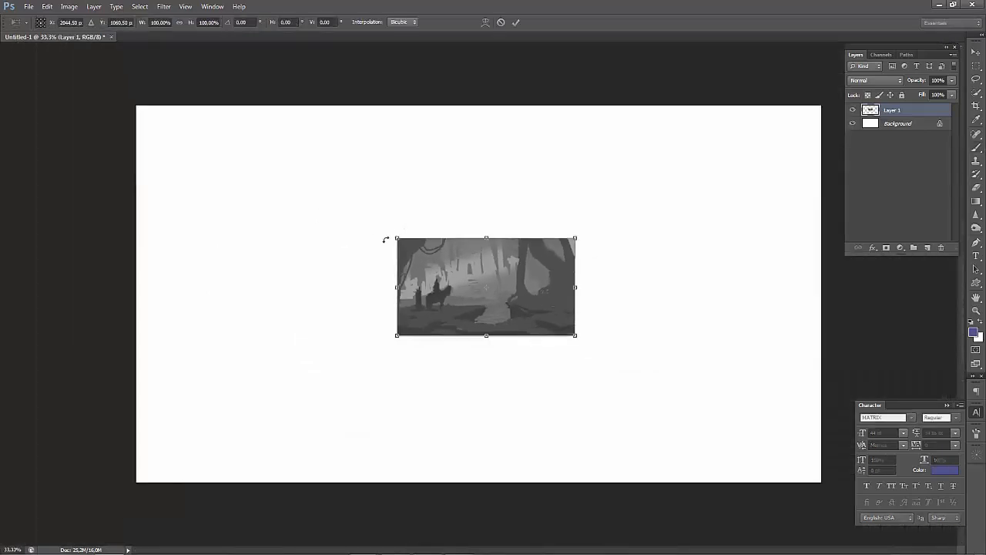
left_click_drag(395, 236, 146, 126)
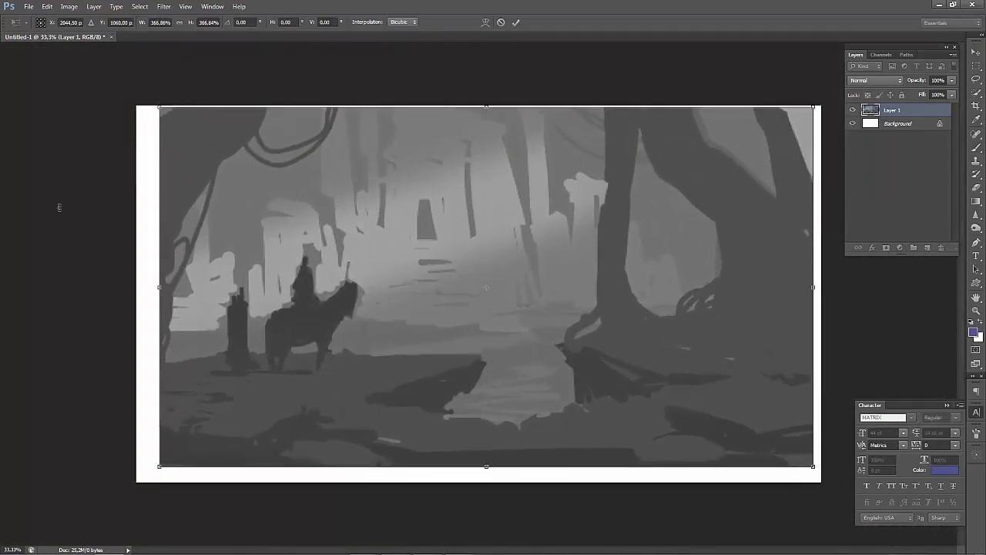
key("Return")
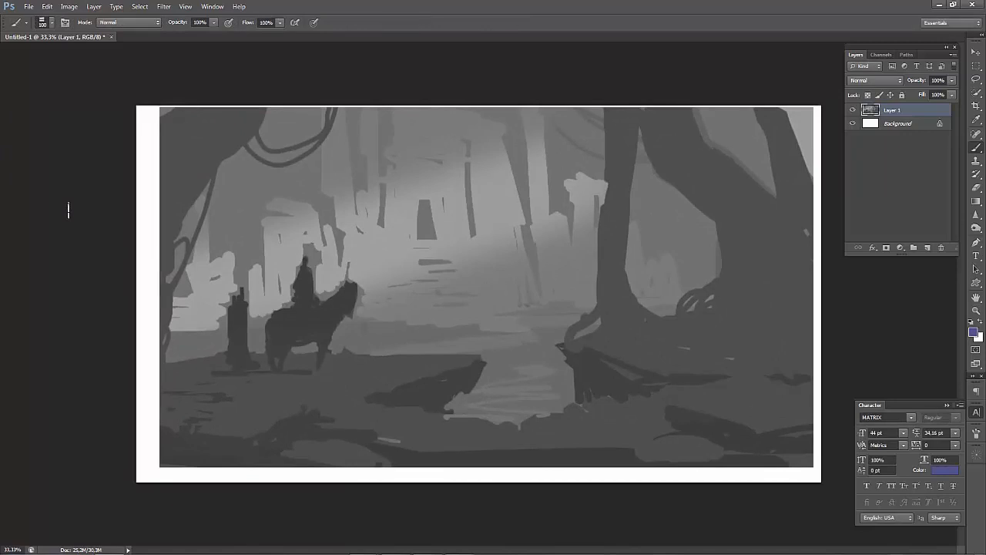
Move the forest painting into the canvas's upper-left corner and stretch its lower-right corner until it covers the whole canvas.
left_click(976, 52)
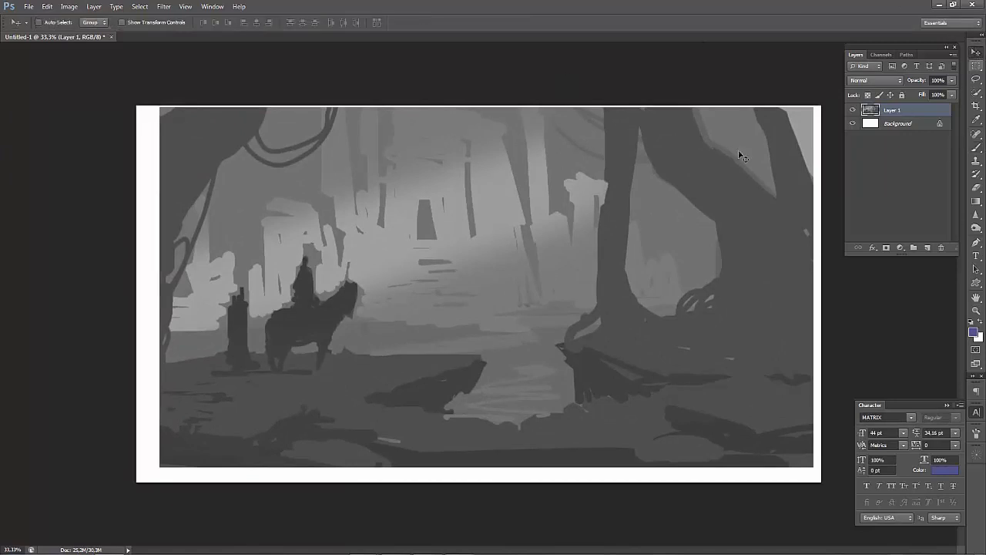
left_click_drag(568, 241, 540, 239)
key("ctrl+t")
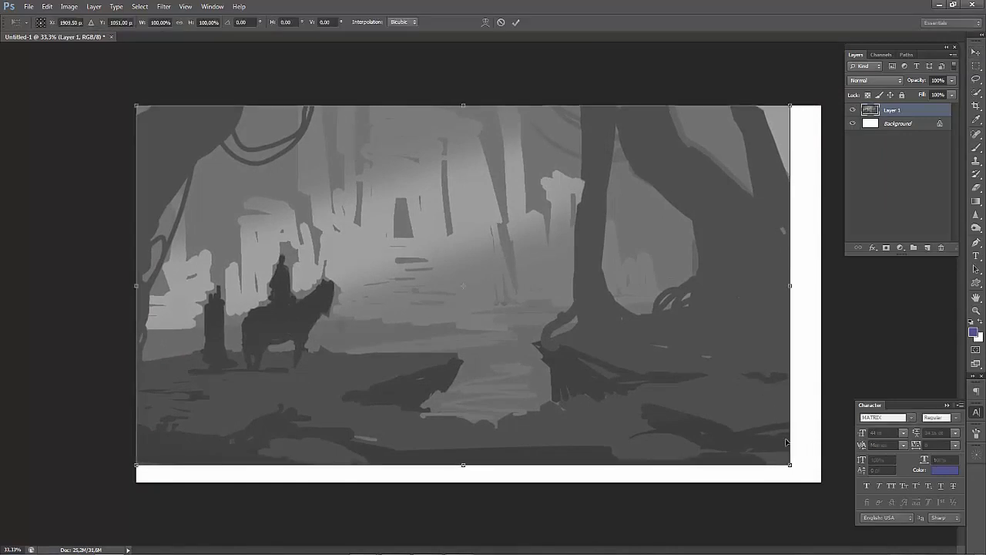
left_click_drag(789, 467, 811, 476)
left_click_drag(819, 480, 823, 486)
key("Return")
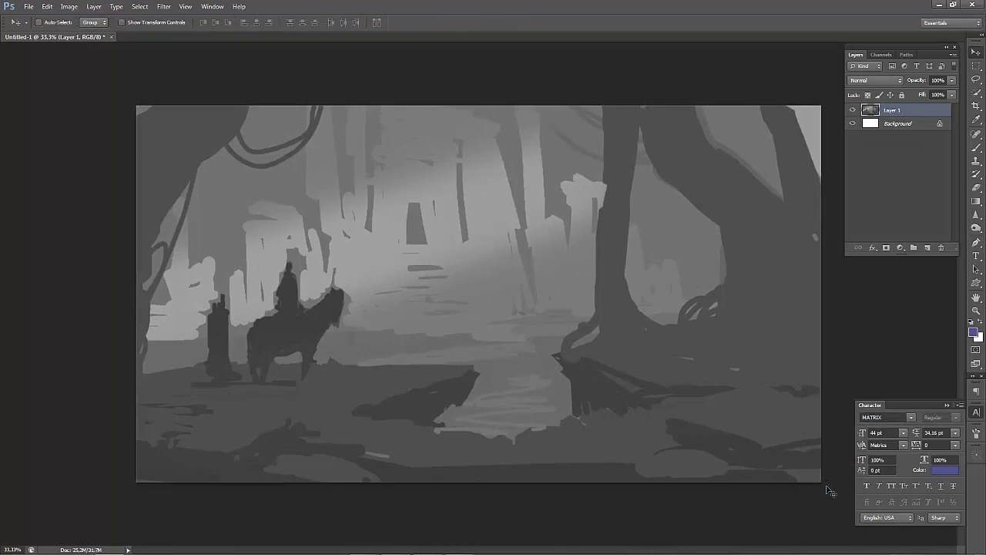
Examine the enlarged forest painting's edge quality up close around the central doorway and tree trunks, and check the full composition.
key("ctrl+plus")
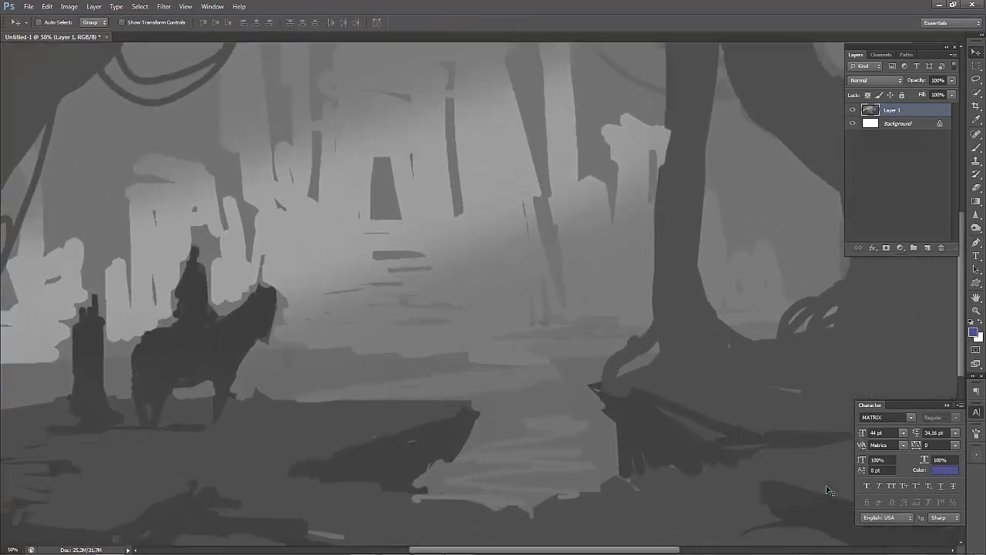
key("ctrl+plus")
key("ctrl+plus")
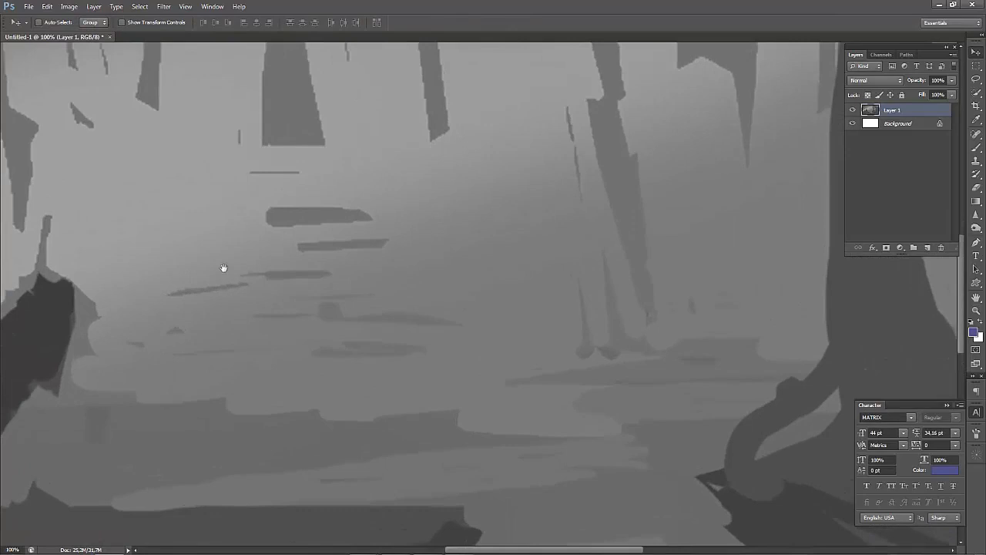
left_click_drag(214, 201, 237, 347)
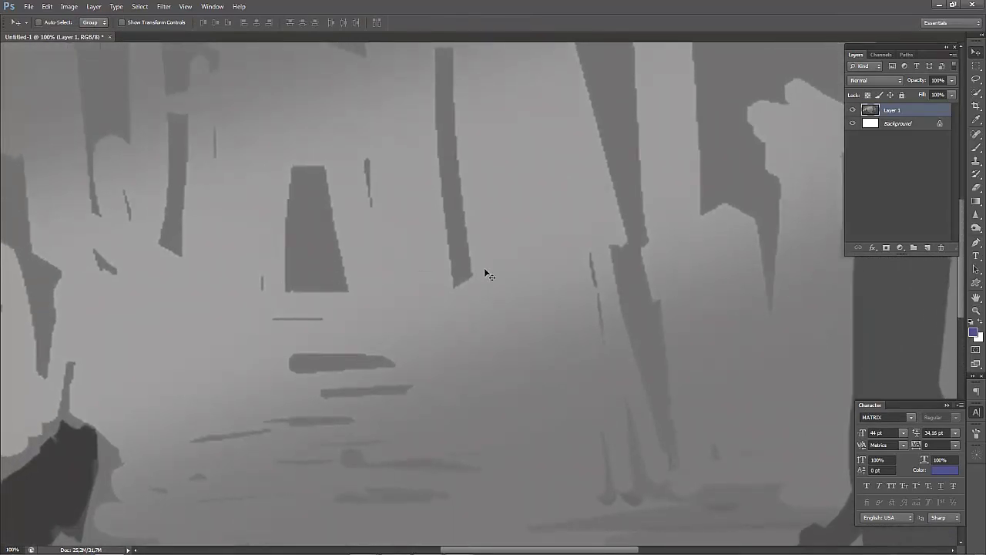
key("ctrl+minus")
key("ctrl+minus")
key("ctrl+minus")
key("ctrl+minus")
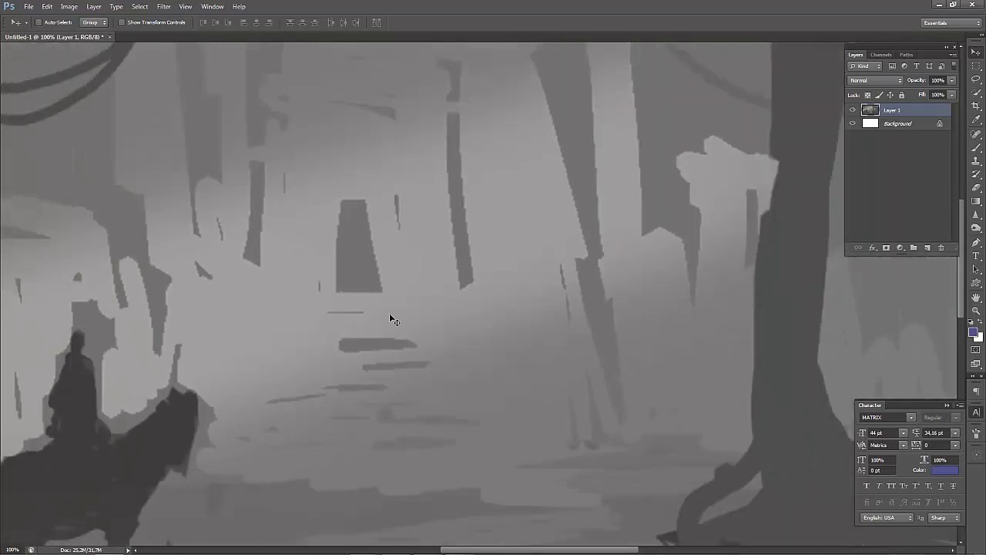
key("ctrl+plus")
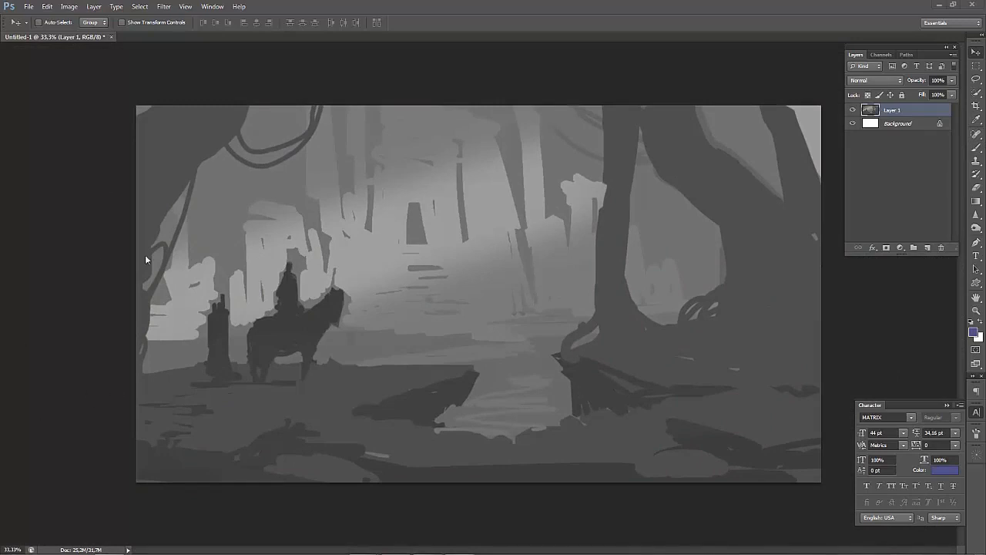
Duplicate Layer 1 and apply a greatly enlarged brush-stroke Pattern Overlay at 100% opacity to the copy.
key("ctrl+j")
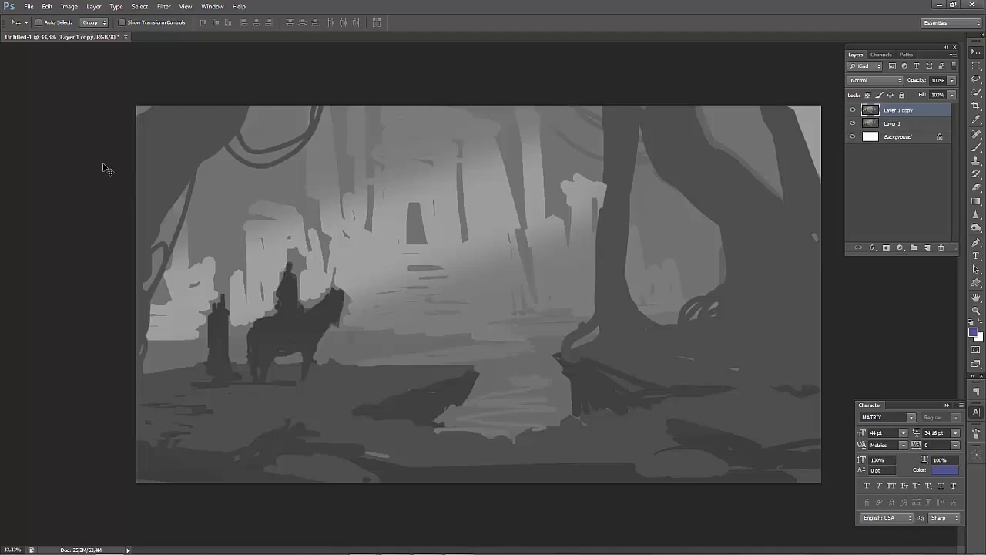
double_click(871, 114)
left_click(651, 230)
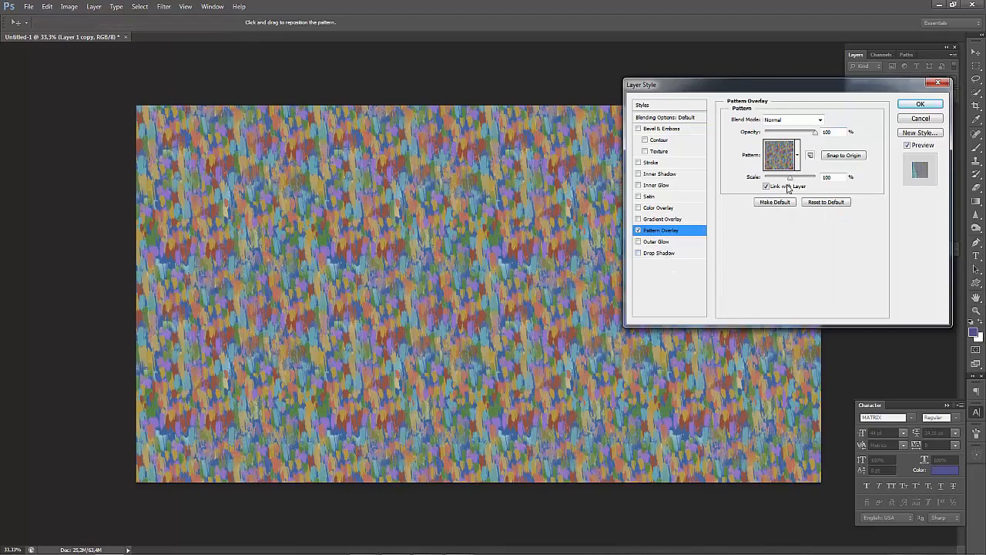
left_click_drag(790, 178, 810, 179)
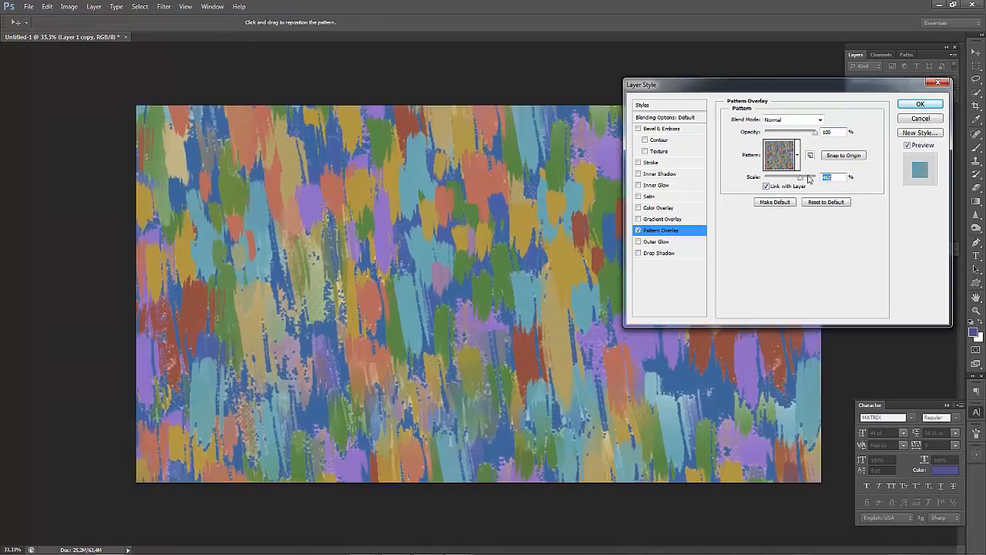
left_click(907, 107)
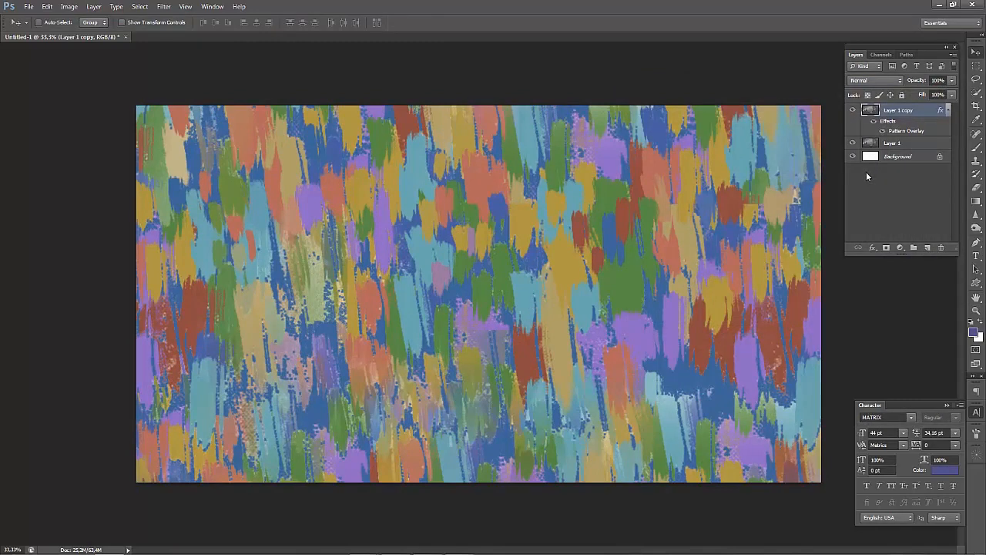
Rasterize the layer style on Layer 1 copy and set its blend mode to Color Burn.
right_click(911, 112)
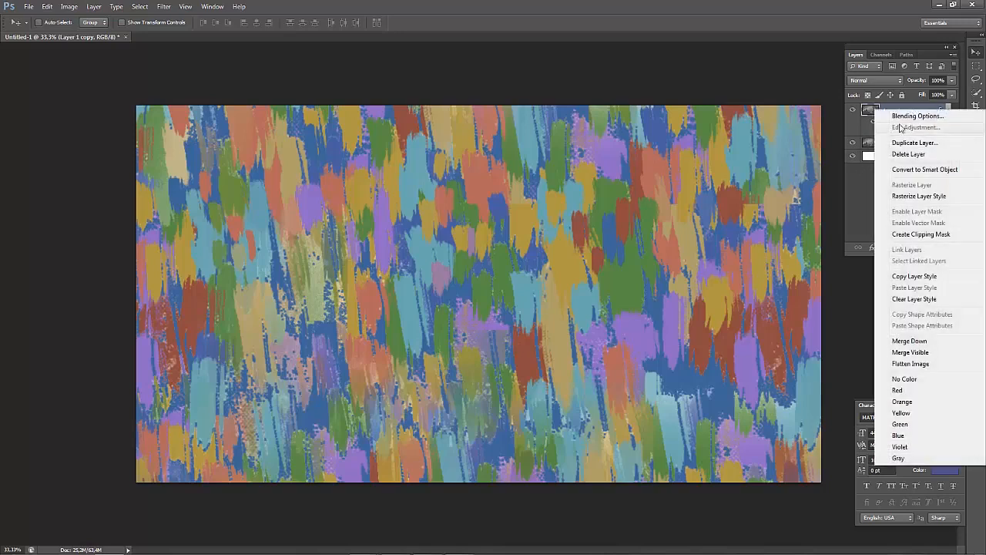
left_click(906, 197)
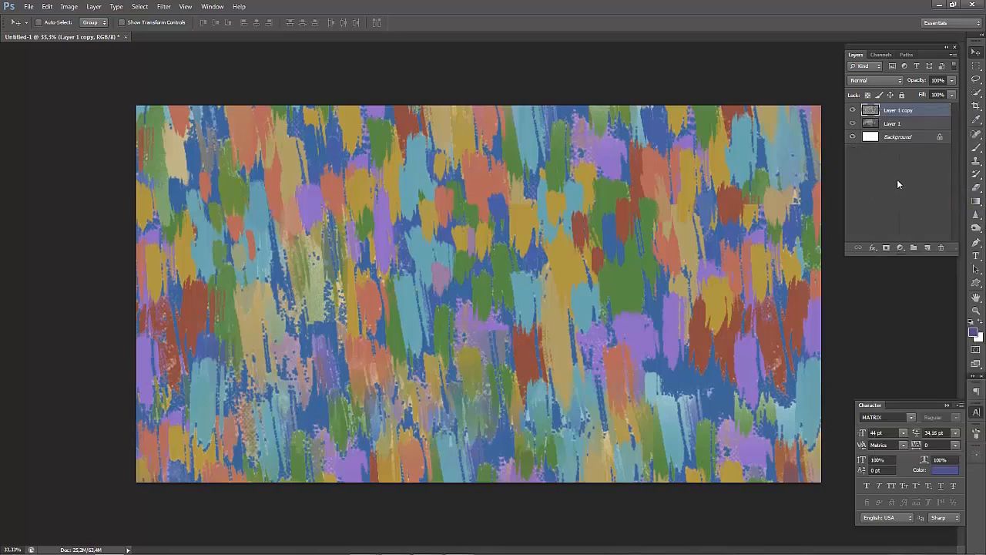
left_click(860, 81)
left_click(857, 101)
key("Down")
key("Down")
key("Up")
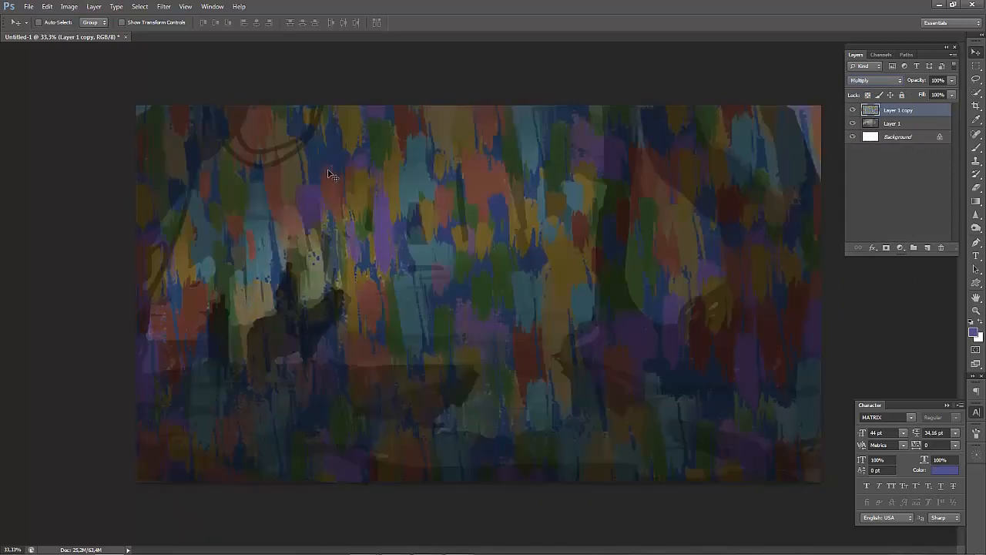
key("Down")
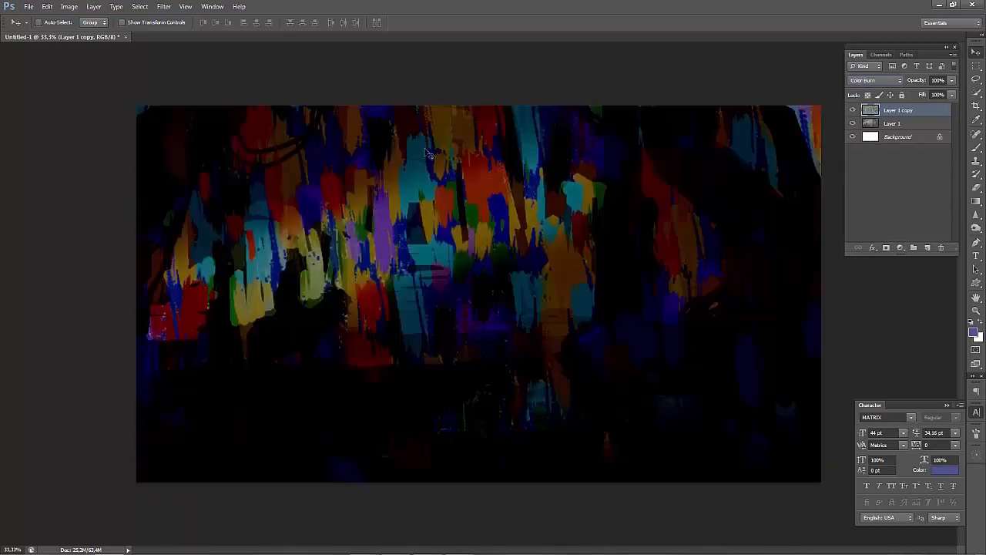
Lower the opacity of Layer 1 copy to 35%.
left_click(952, 80)
left_click_drag(926, 97, 918, 90)
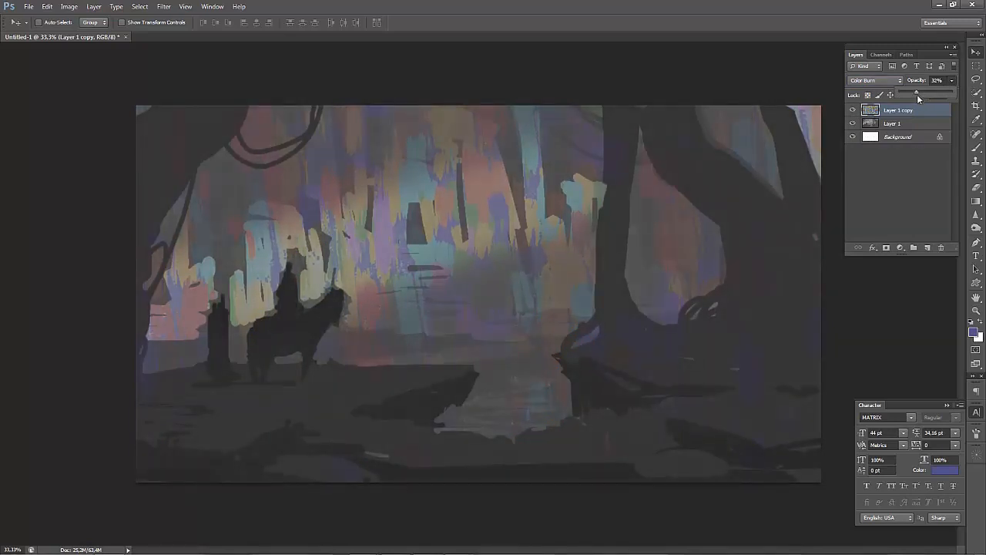
left_click_drag(918, 92, 917, 92)
left_click(887, 115)
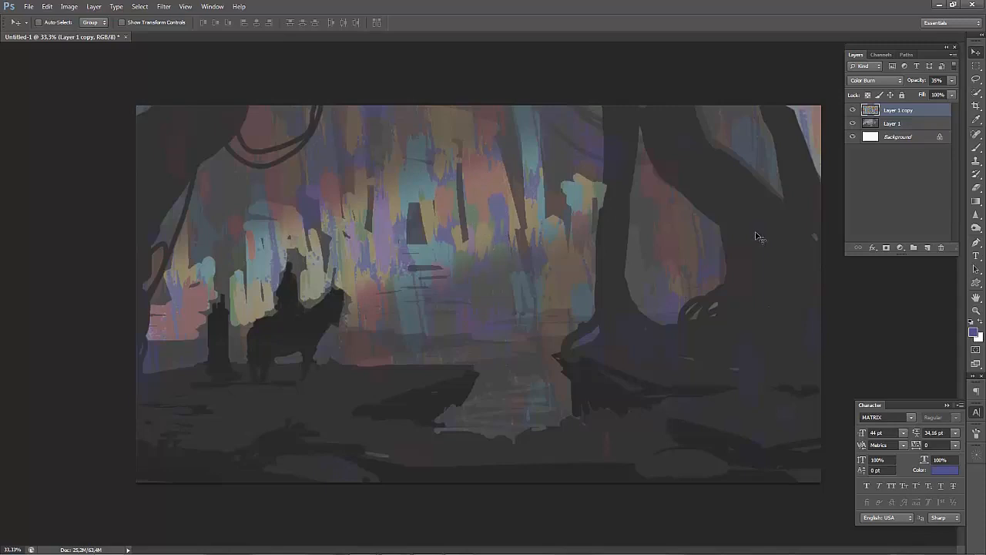
Warm Layer 1 copy with a Color Balance adjustment, setting the midtones to +43, 0, -48.
key("ctrl+b")
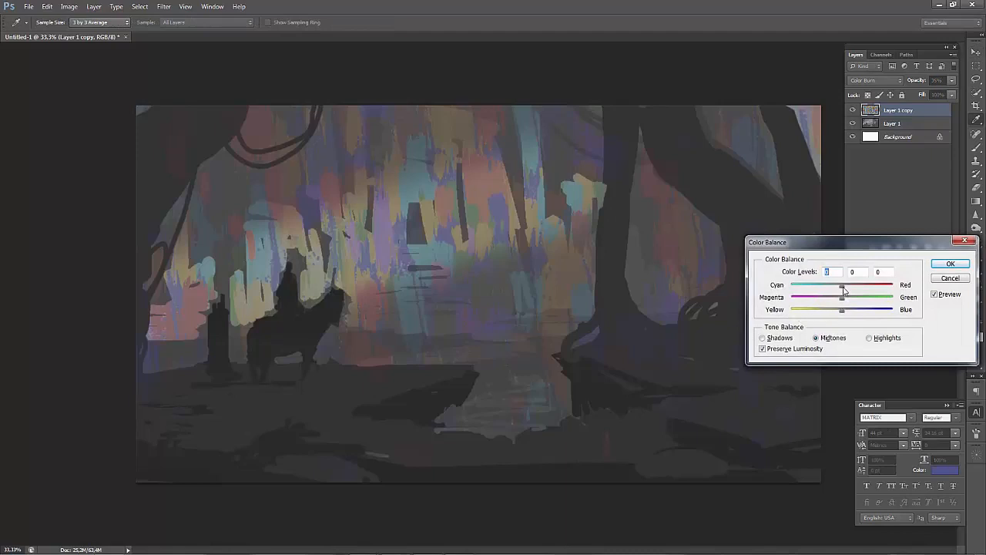
left_click_drag(844, 289, 817, 320)
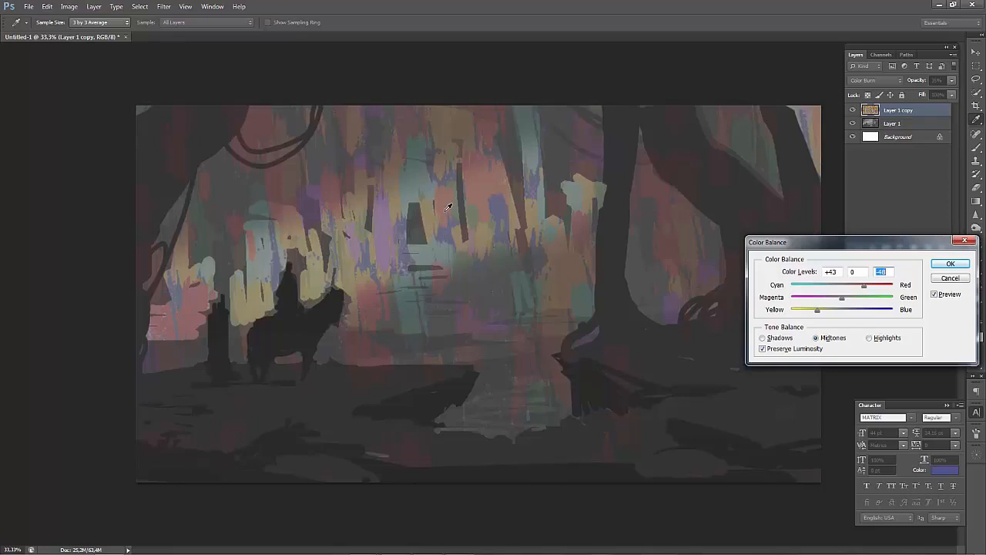
left_click(949, 264)
key("v")
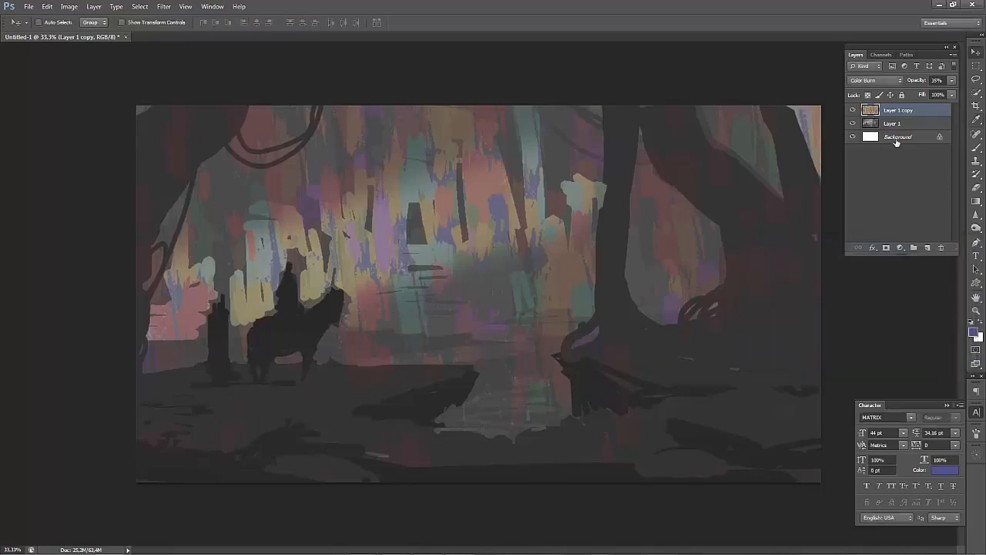
Duplicate the Color Burn pattern layer and set the duplicate's blend mode to Overlay.
key("ctrl+j")
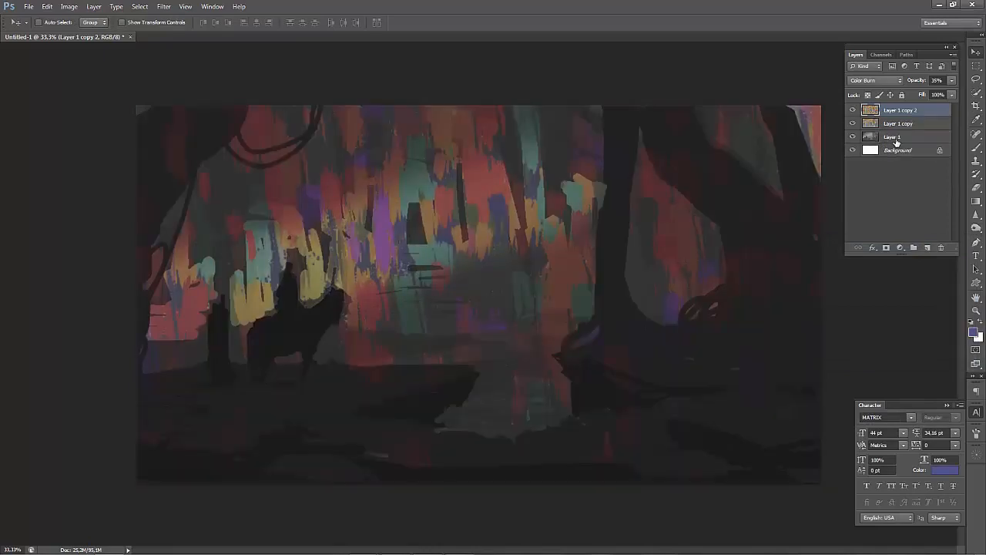
left_click(867, 80)
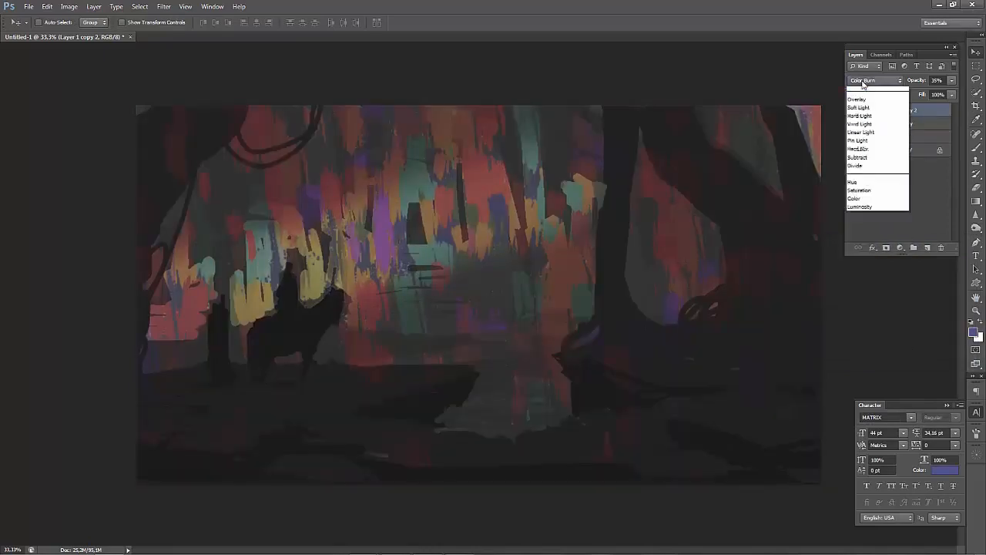
key("Return")
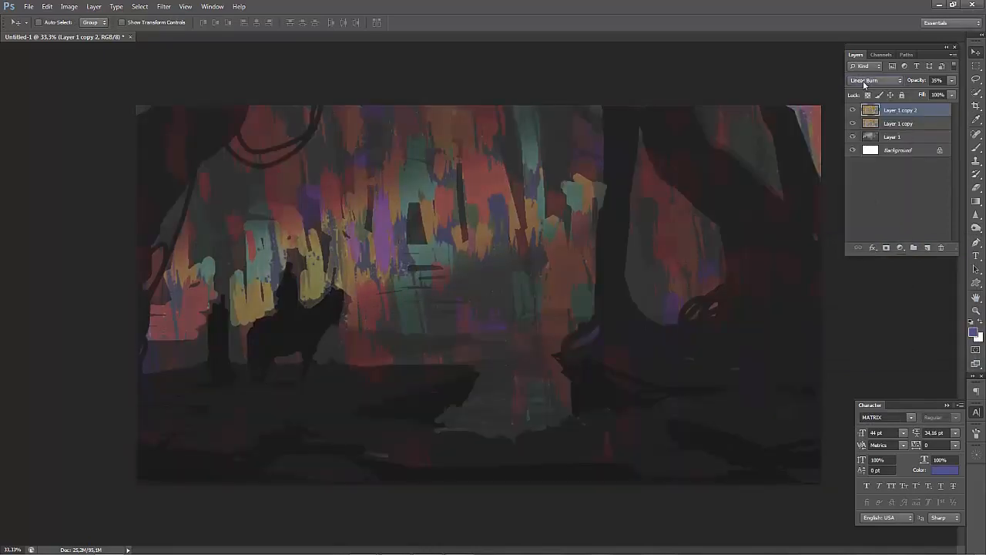
left_click(863, 80)
left_click(863, 81)
key("shift+plus")
key("shift+plus")
key("shift+plus")
key("shift+plus")
key("shift+plus")
key("shift+plus")
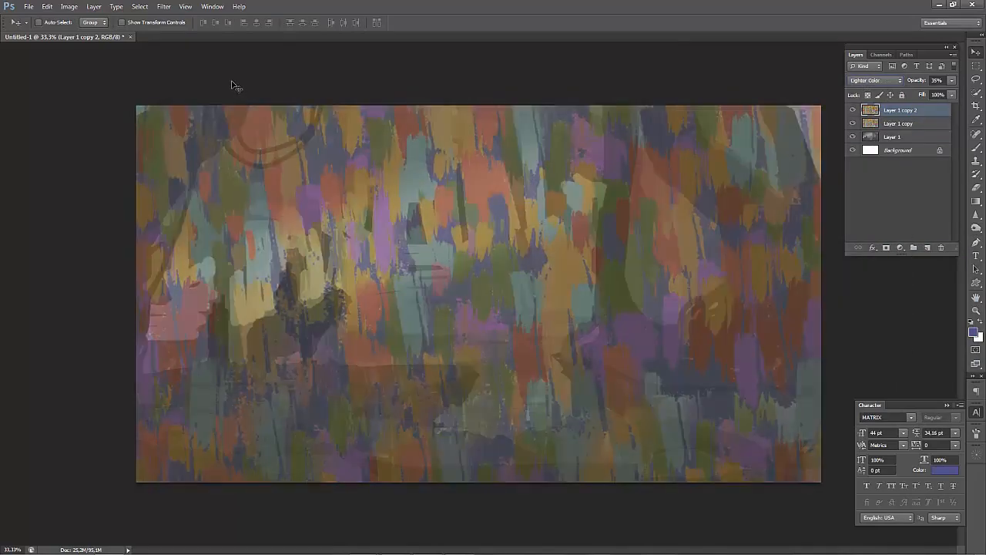
key("shift+plus")
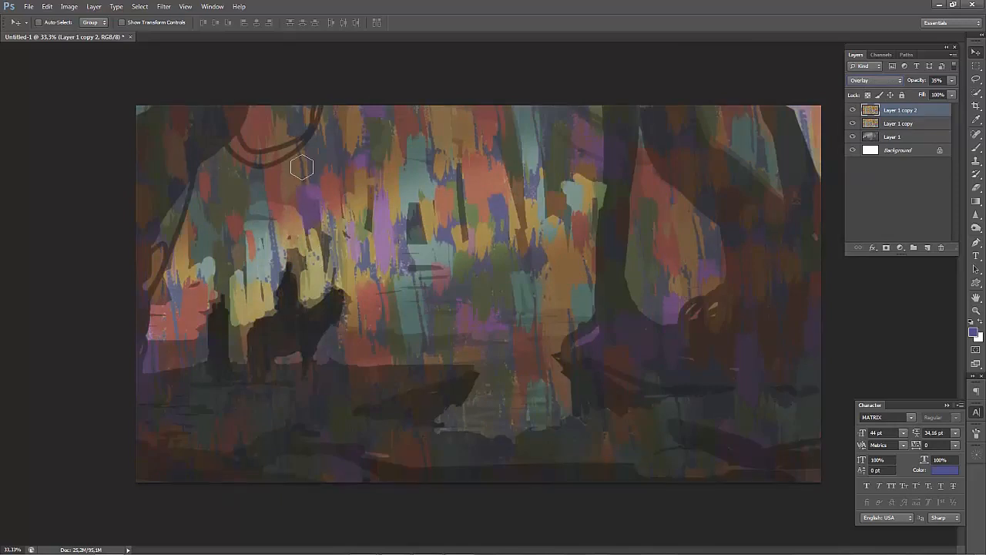
Erase Layer 1 copy 2 with a much larger brush across the bright forest background behind the rider and down to the central water.
key("]")
key("]")
key("]")
key("]")
key("]")
key("]")
key("]")
key("]")
key("]")
key("]")
mouse_move(304, 133)
left_mouse_down()
mouse_move(289, 196)
mouse_move(257, 246)
mouse_move(220, 262)
left_mouse_up()
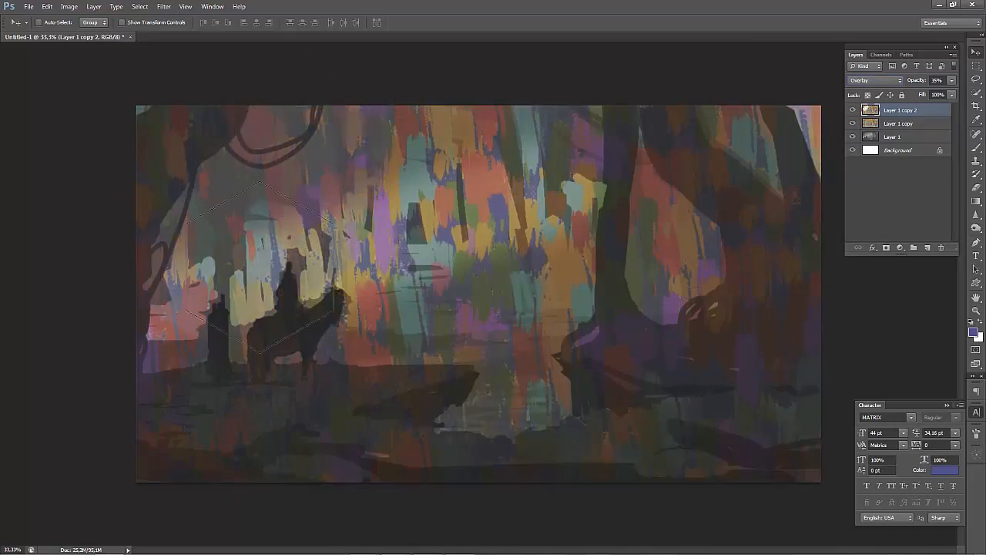
mouse_move(417, 165)
left_mouse_down()
mouse_move(462, 155)
mouse_move(512, 189)
mouse_move(505, 279)
left_mouse_up()
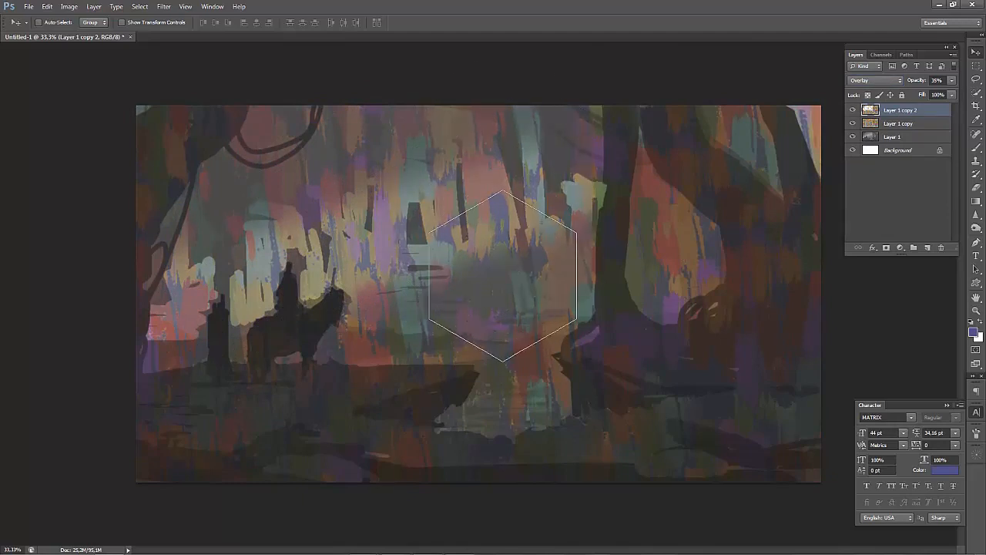
Erase the remaining Overlay pattern from smaller background areas, such as the opening between the two large right-hand trees, using progressively smaller brushes.
key("[")
key("[")
key("[")
key("[")
key("[")
key("[")
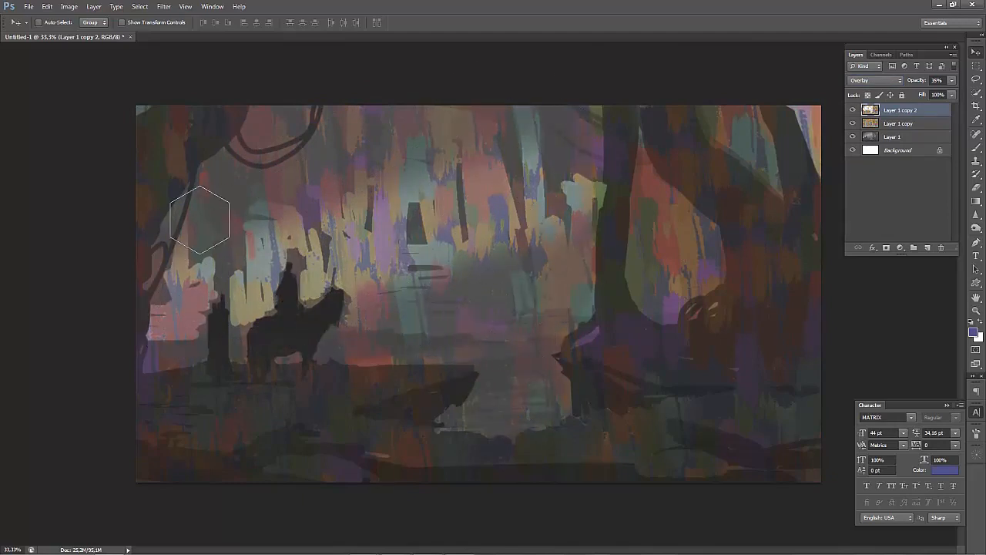
key("[")
key("[")
key("[")
key("[")
key("[")
key("[")
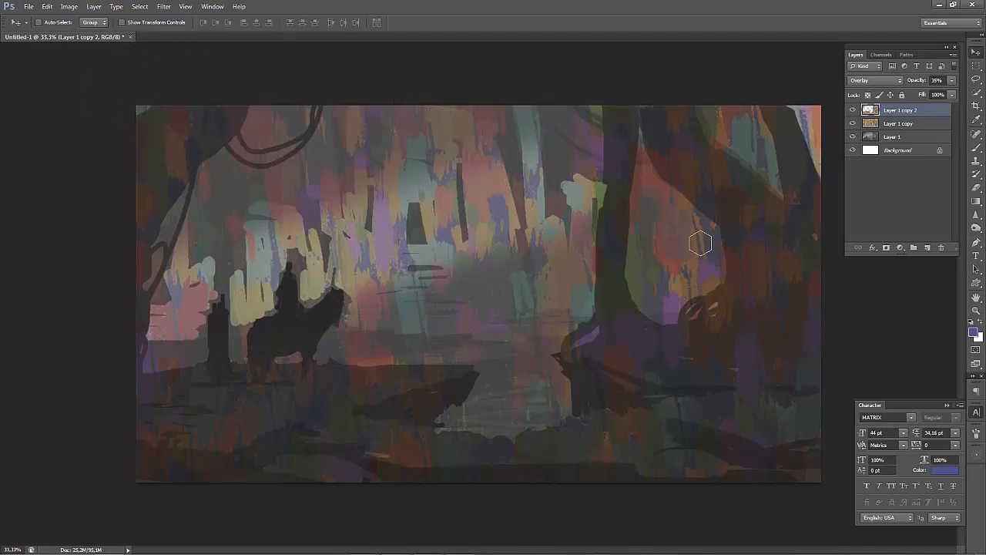
mouse_move(693, 268)
left_mouse_down()
mouse_move(645, 248)
mouse_move(652, 288)
mouse_move(641, 253)
mouse_move(650, 243)
mouse_move(647, 192)
left_mouse_up()
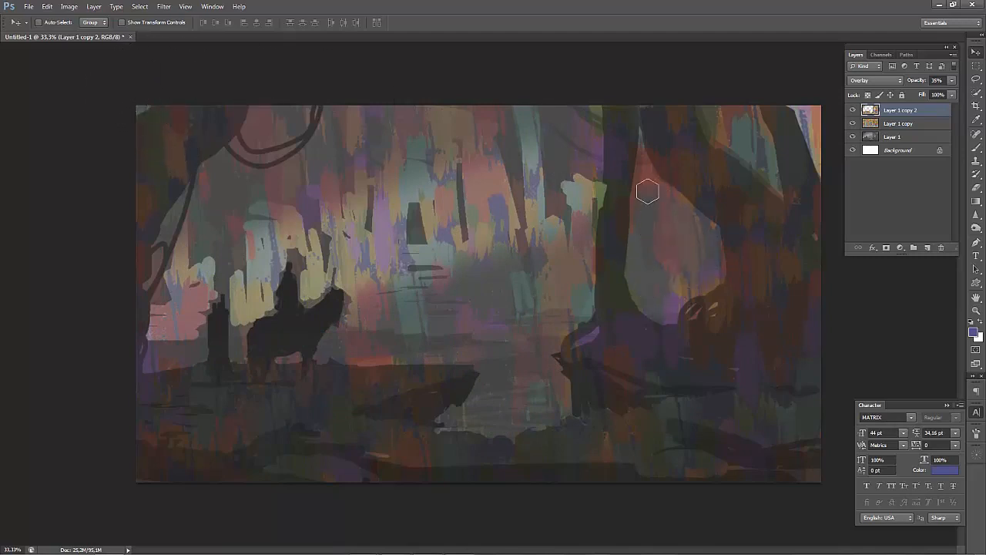
key("[")
key("[")
key("[")
key("[")
key("[")
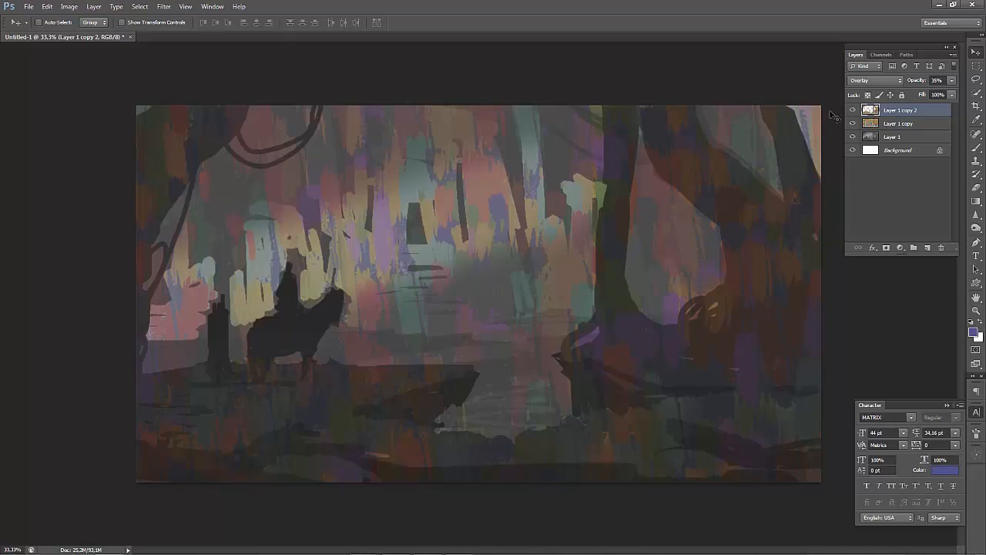
Try other blend modes on Layer 1 copy 2, including Pin Light, Difference and Soft Light, and return it to Overlay.
left_click(873, 81)
left_click(869, 83)
key("Down")
key("Down")
key("Down")
key("Down")
key("Down")
key("Down")
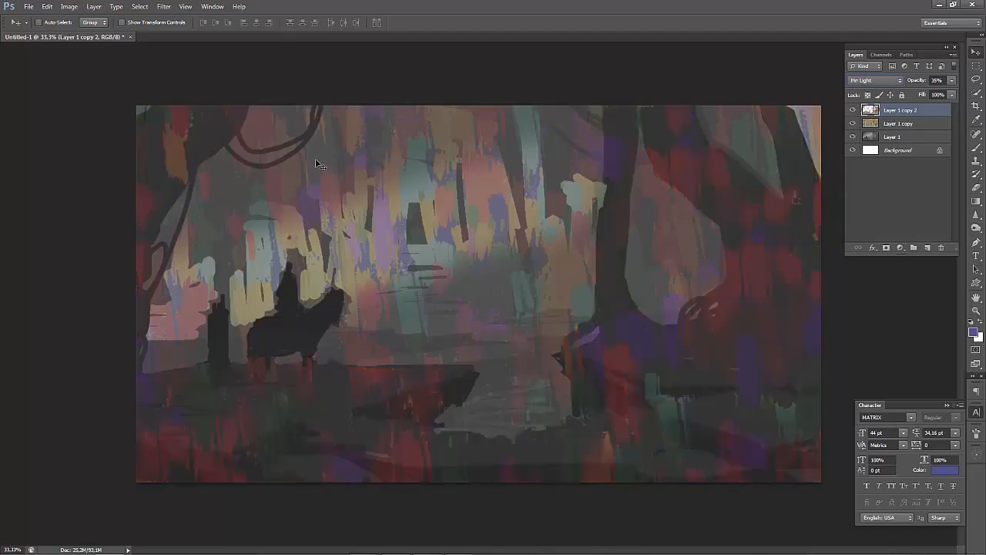
key("Up")
key("Up")
key("Up")
key("Up")
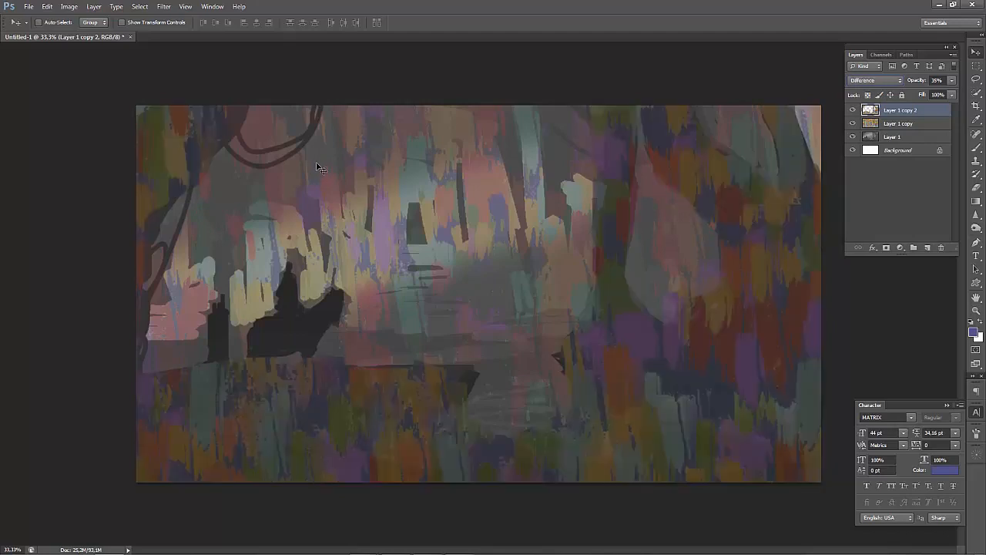
key("Up")
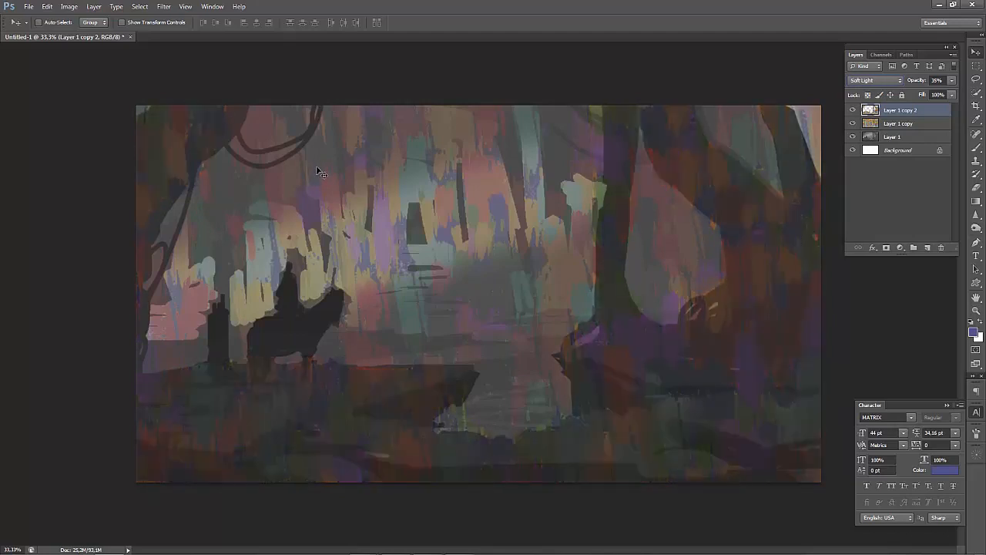
key("Up")
Cool Layer 1 copy 2 with Color Balance, setting the midtones to about -62, 0, +98 and adjusting the shadows too.
key("ctrl+b")
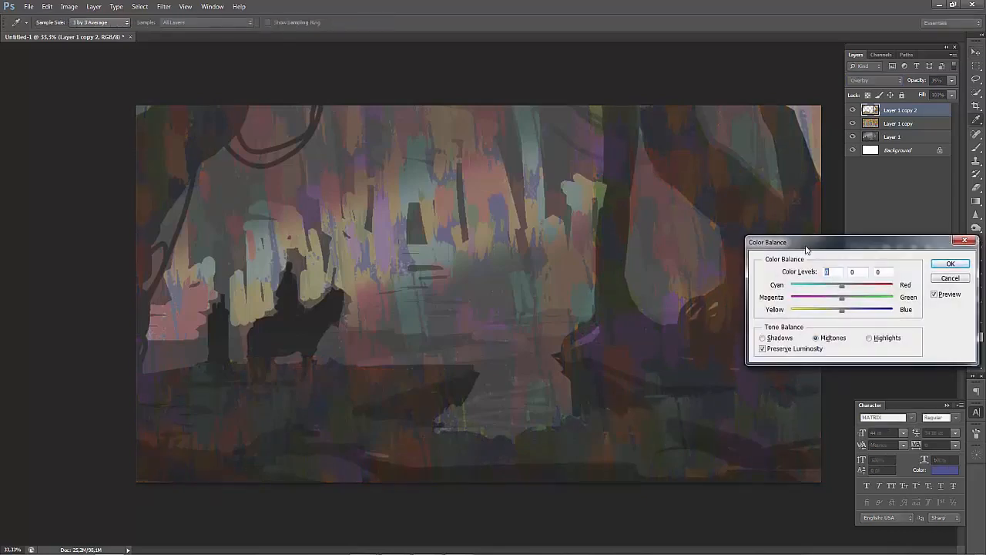
left_click_drag(840, 289, 891, 309)
left_click_drag(881, 316, 894, 314)
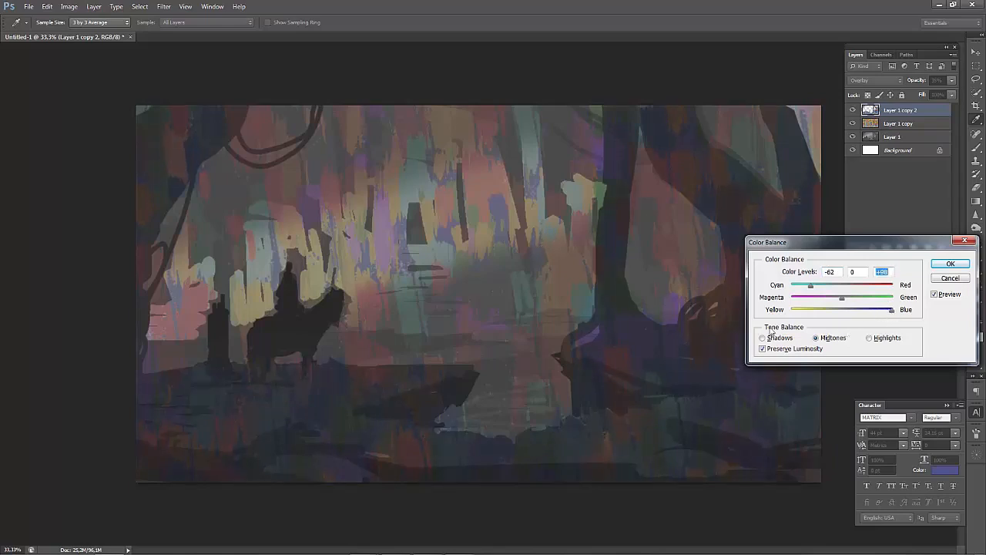
left_click(809, 291)
left_click(778, 339)
left_click_drag(842, 288, 856, 312)
left_click(952, 265)
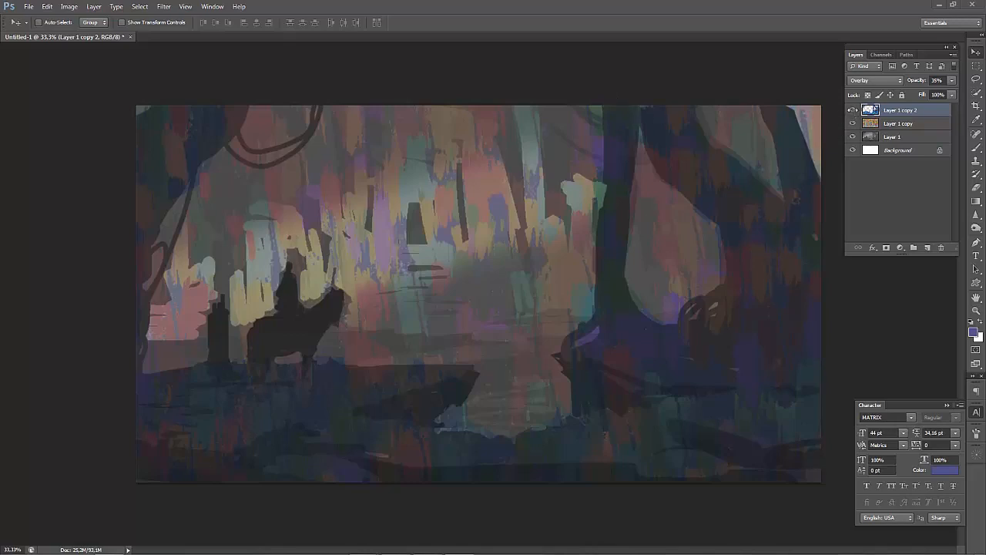
Compare the painting with Layer 1 copy 2 hidden and shown.
left_click(853, 110)
left_click(853, 112)
left_click(854, 112)
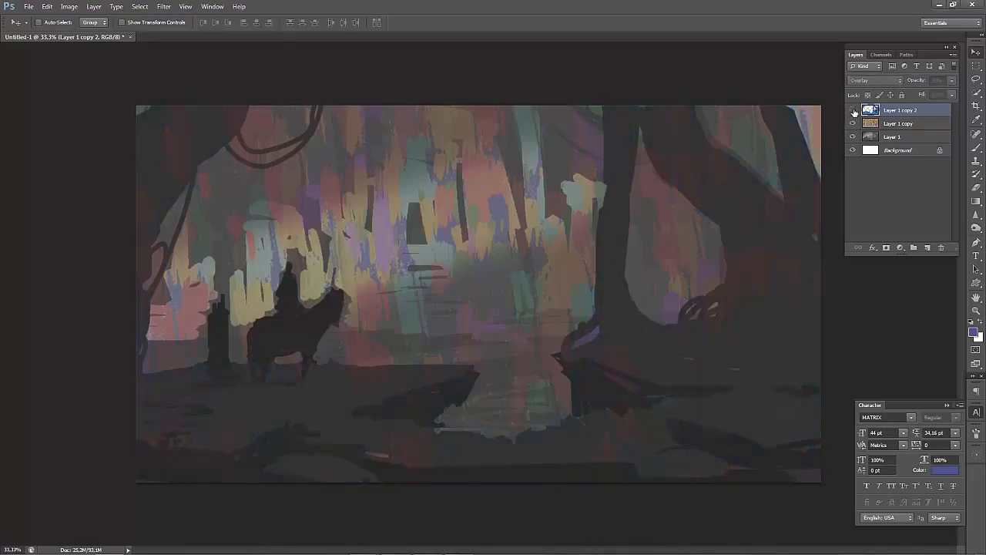
left_click(853, 112)
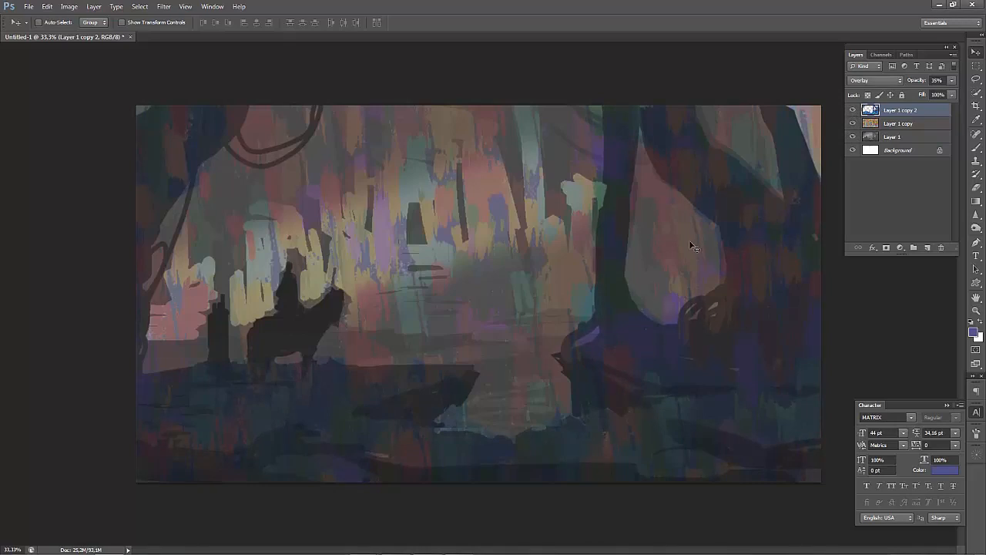
Duplicate Layer 1 and its two pattern layers together and merge the duplicates into a single layer on top.
left_click(903, 138, "shift")
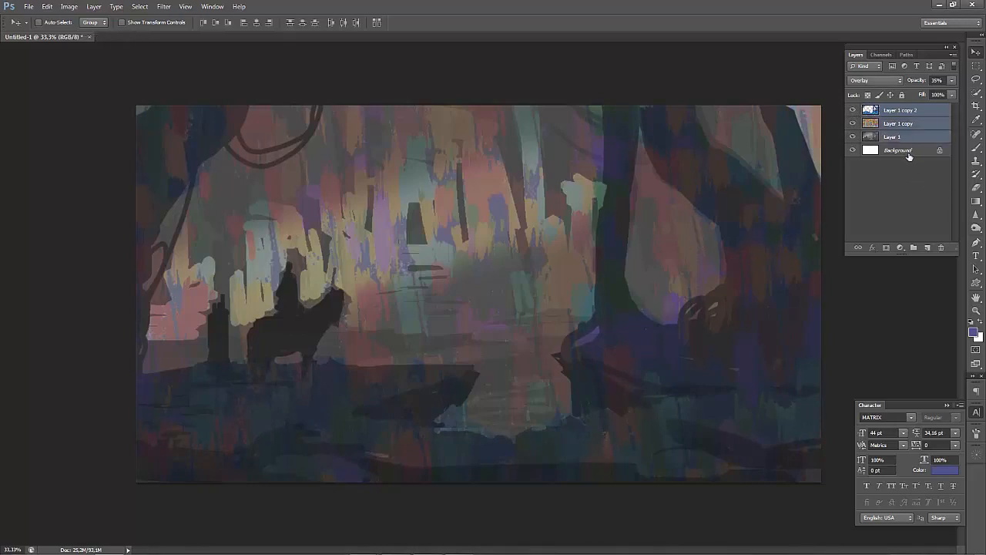
key("ctrl+j")
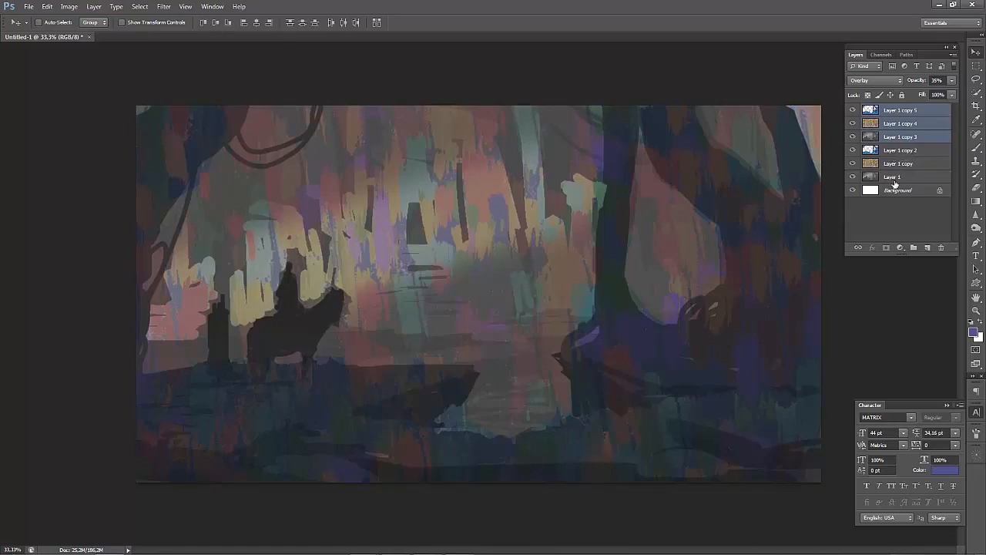
key("ctrl+e")
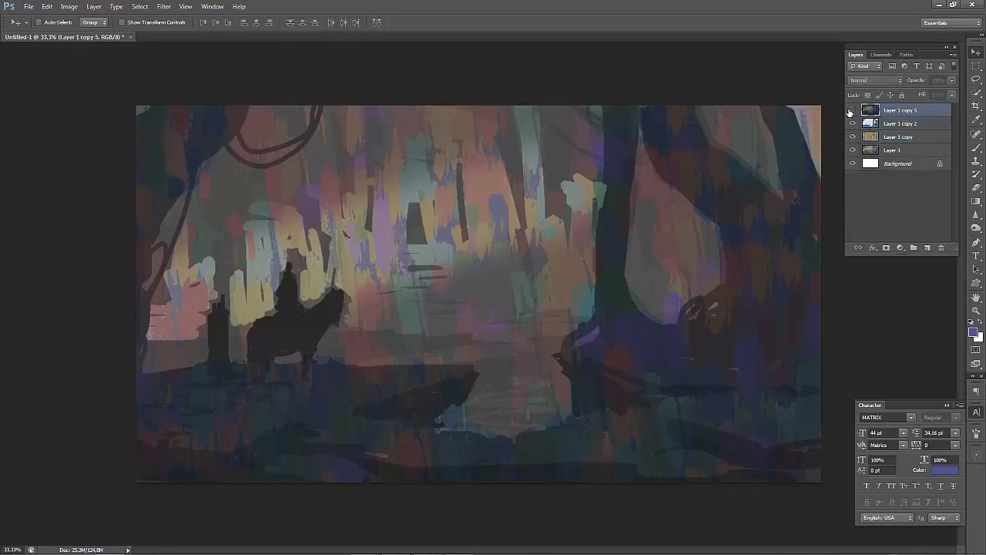
Compare the grayscale painting with its pattern layers shown in turn, leaving only merged Layer 1 copy 5 visible above the Background.
left_click(852, 111)
left_click(853, 124)
left_click(853, 136)
left_click(853, 149)
left_click(853, 150)
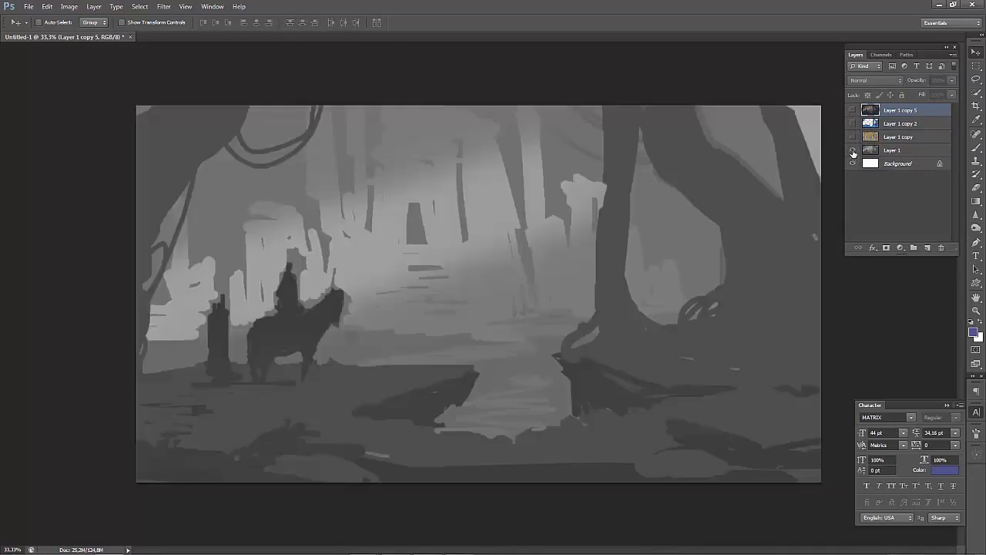
left_click(853, 137)
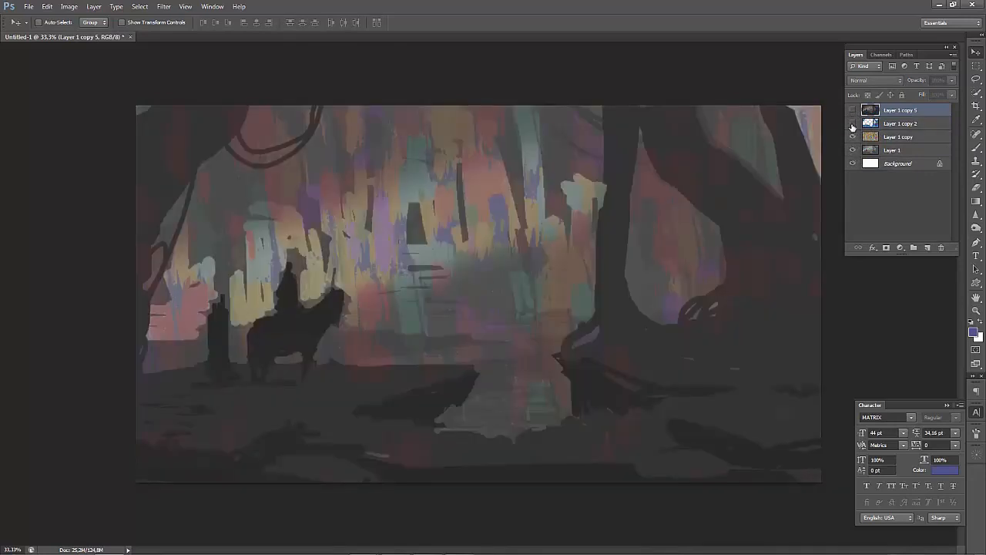
left_click(852, 124)
left_click_drag(853, 125, 852, 150)
left_click(852, 111)
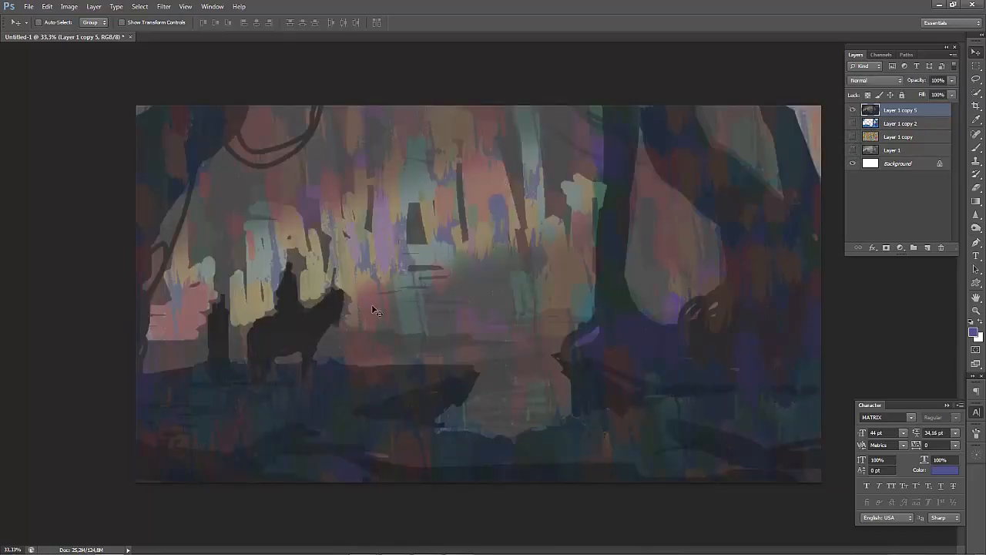
Brush colours sampled from the painting over the misty water area and the centre-left background on Layer 1 copy 5.
key("b")
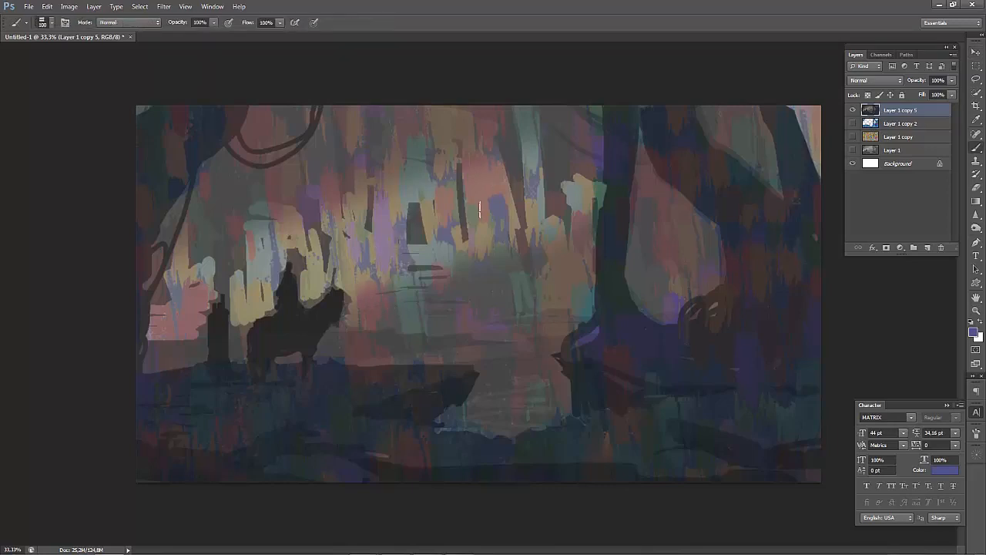
key("alt")
left_click(473, 319, "alt")
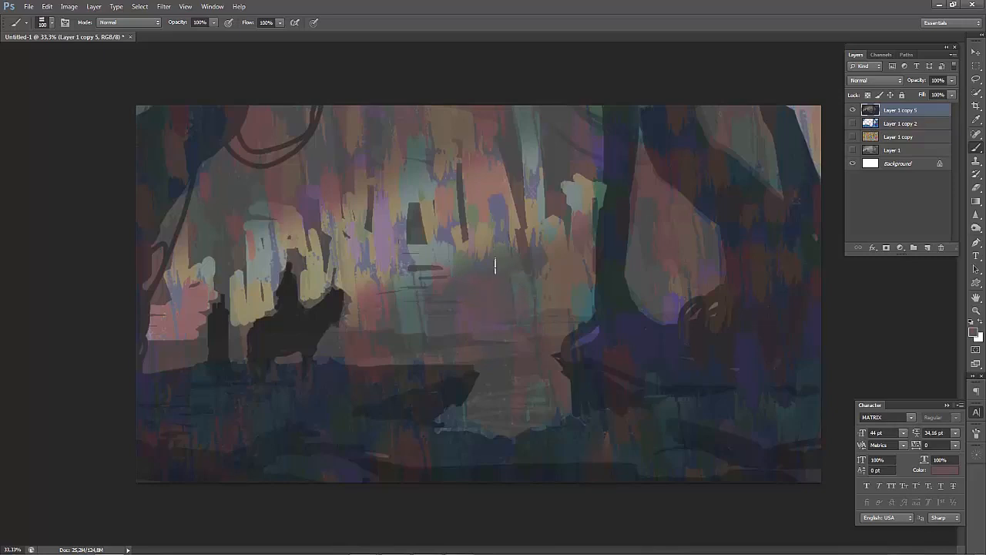
left_click(364, 206, "alt")
left_click(365, 188, "alt")
Paint over the patchy upper-left tree trunk with dark blue-green tones sampled from it, adjusting the brush size along the way.
left_click(184, 118, "alt")
left_click(159, 126, "alt")
key("bracketright")
key("bracketright")
key("bracketright")
left_click(229, 99, "alt")
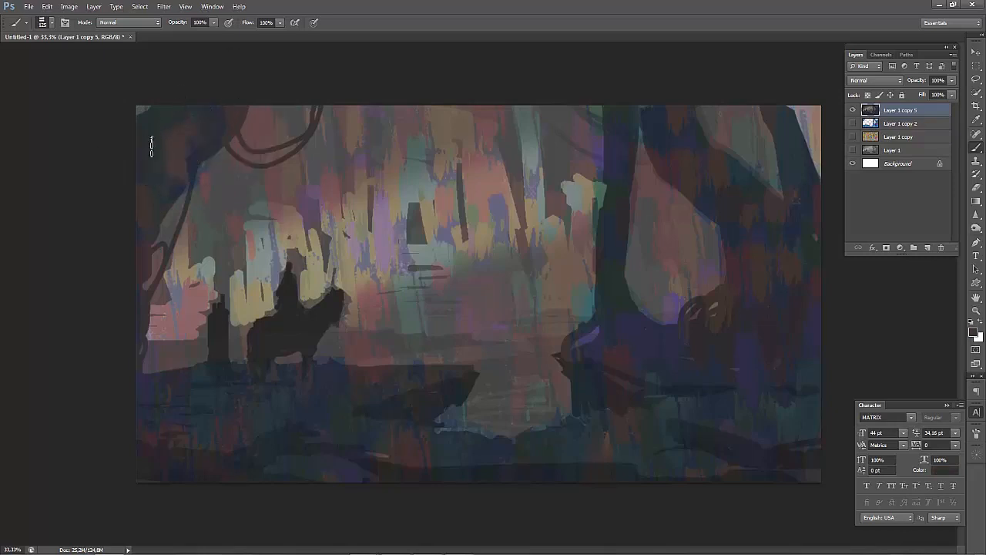
left_click(177, 152, "alt")
left_click(148, 128, "alt")
left_click(229, 121, "alt")
left_click_drag(186, 143, 216, 112)
left_click_drag(146, 130, 155, 133)
left_click(144, 220, "alt")
left_click(171, 191, "alt")
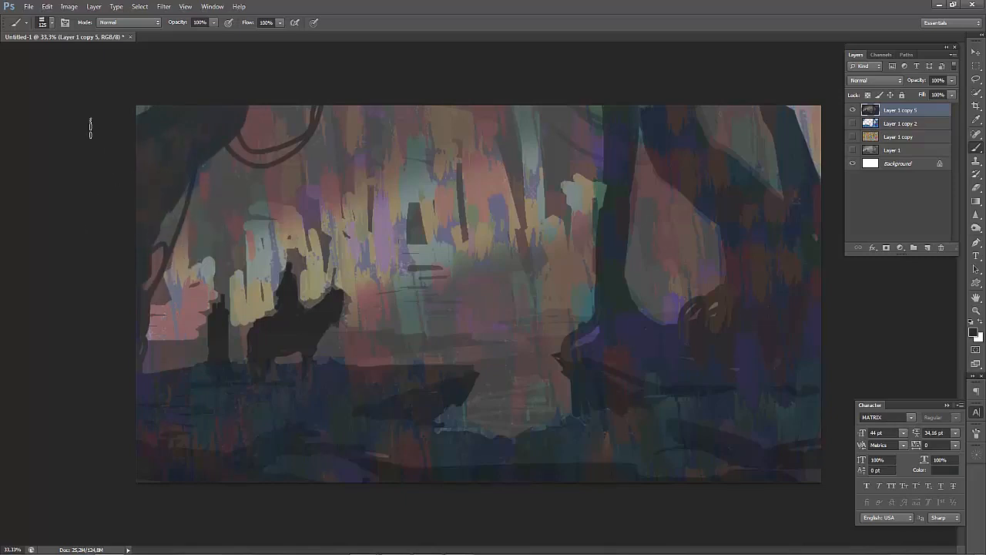
left_click(236, 119, "alt")
left_click(229, 111, "alt")
left_click(155, 123, "alt")
Paint over the colour patches on the upper-right leaning branch with dark tones sampled from the branch.
key("bracketleft")
key("bracketleft")
left_click(712, 154, "alt")
left_click(697, 147, "alt")
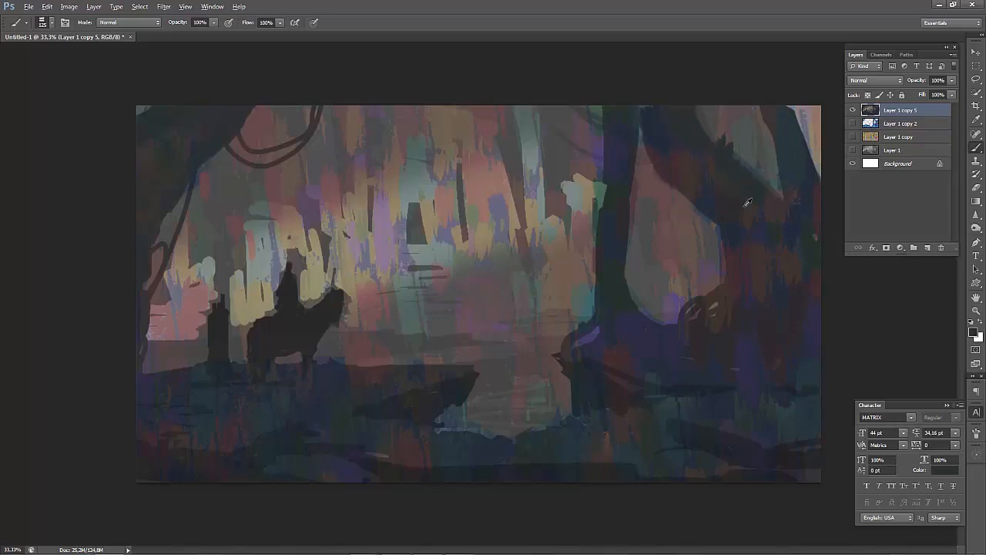
left_click(659, 120, "alt")
left_click(688, 174, "alt")
left_click(663, 166, "alt")
left_click(686, 130, "alt")
left_click(682, 128, "alt")
left_click(651, 149, "alt")
key("bracketright")
key("bracketright")
key("bracketright")
left_click(712, 178, "alt")
left_click(732, 173, "alt")
left_click(659, 125, "alt")
Unify the large right-hand trunk by painting sampled dark blue-green tones down its length with a larger brush.
key("bracketleft")
key("bracketleft")
left_click(798, 191, "alt")
left_click(781, 121, "alt")
key("bracketright")
key("bracketright")
left_click(803, 253, "alt")
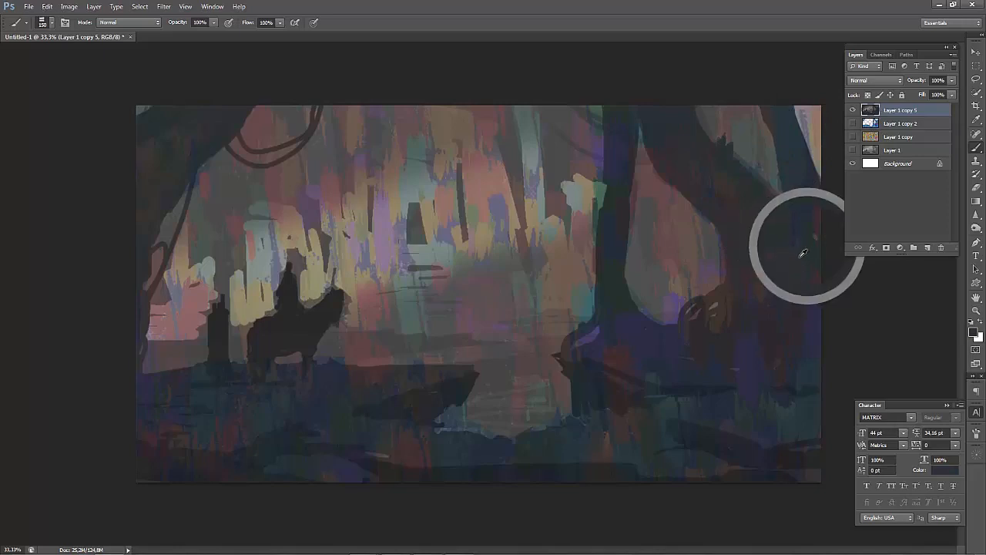
key("bracketright")
key("bracketright")
key("bracketright")
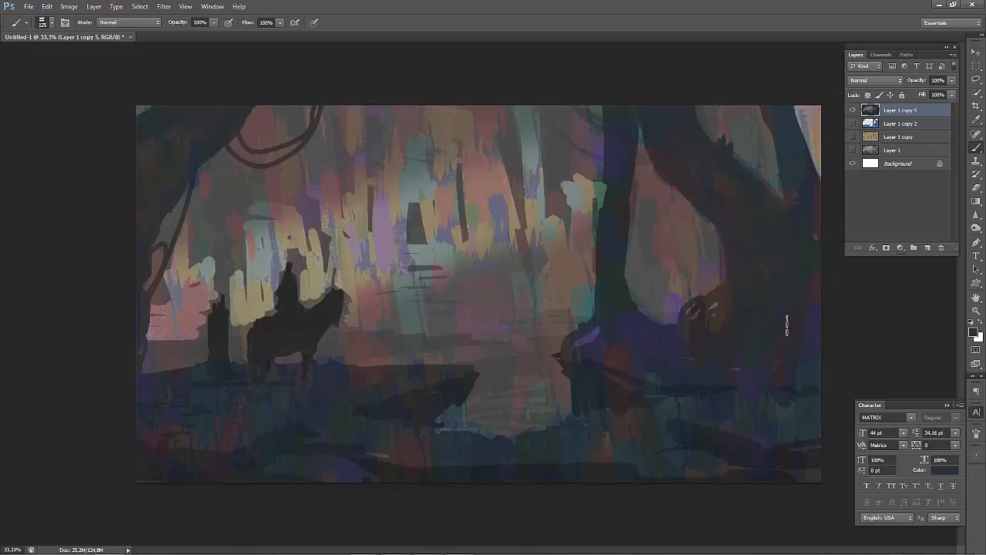
Blend the base of the right-hand trunk and the ground beside its roots with sampled dark colours.
key("bracketleft")
key("bracketright")
left_click(705, 376, "alt")
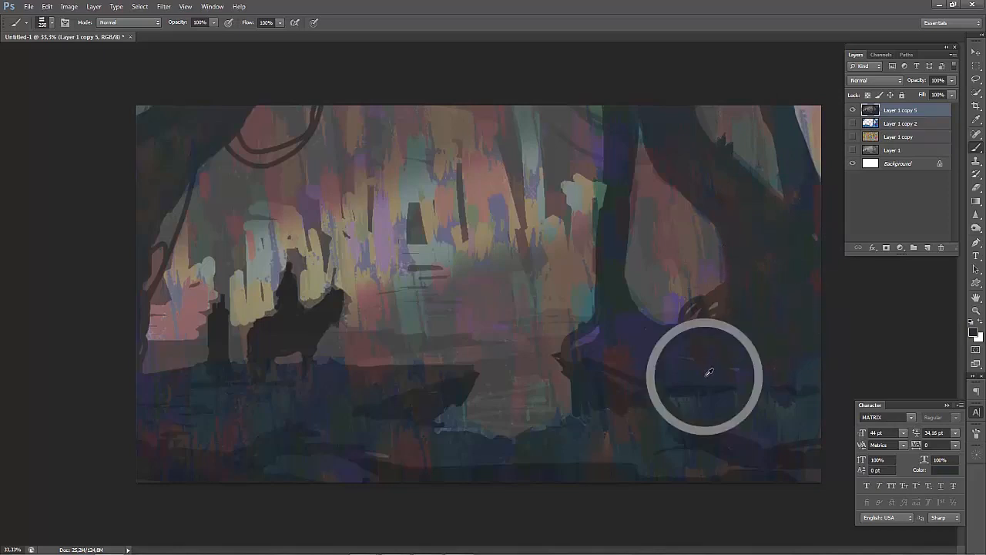
key("bracketleft")
key("bracketleft")
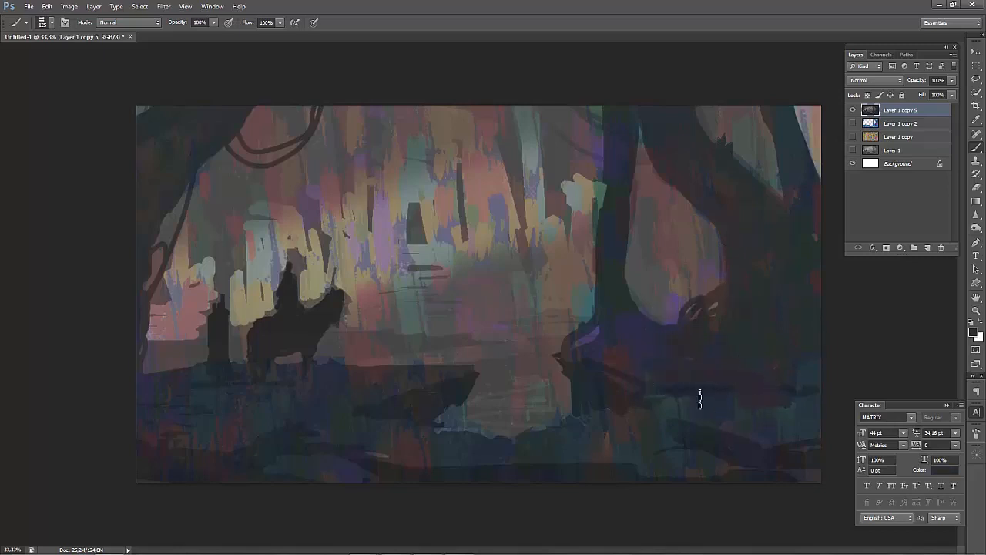
Check the composition mirrored and at 16.67% zoom, leaving the canvas flipped horizontally at 33.33%.
key("ctrl+shift+h")
key("ctrl+minus")
key("ctrl+minus")
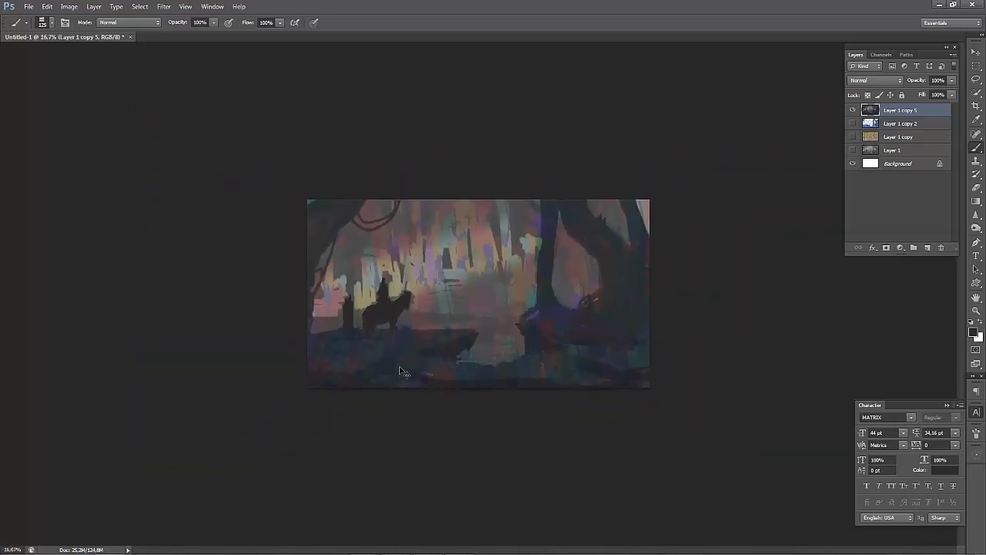
key("ctrl+shift+h")
key("ctrl+plus")
key("ctrl+plus")
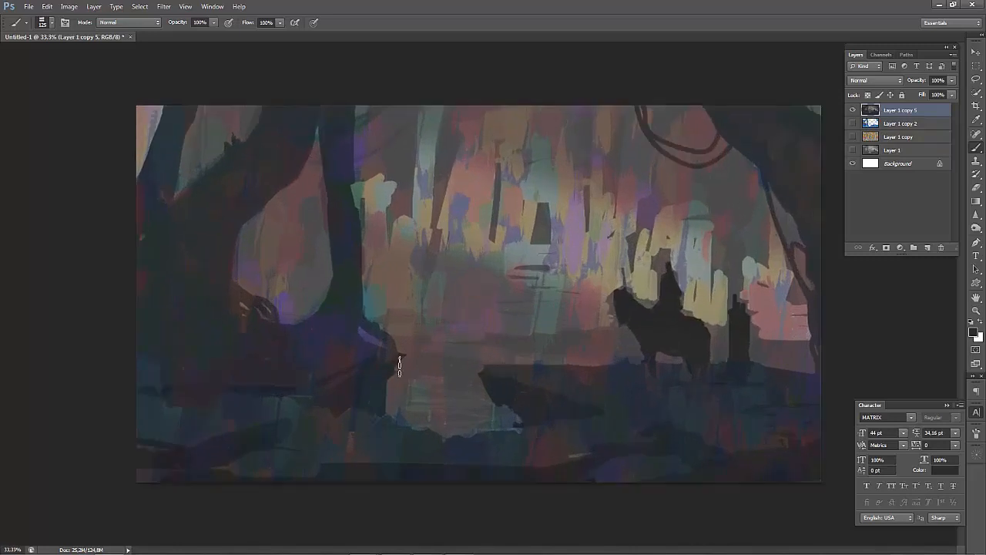
Brush sampled yellow and warm tones into the bright background directly above and around the rider.
left_click(660, 249, "alt")
key("bracketright")
key("bracketright")
key("bracketright")
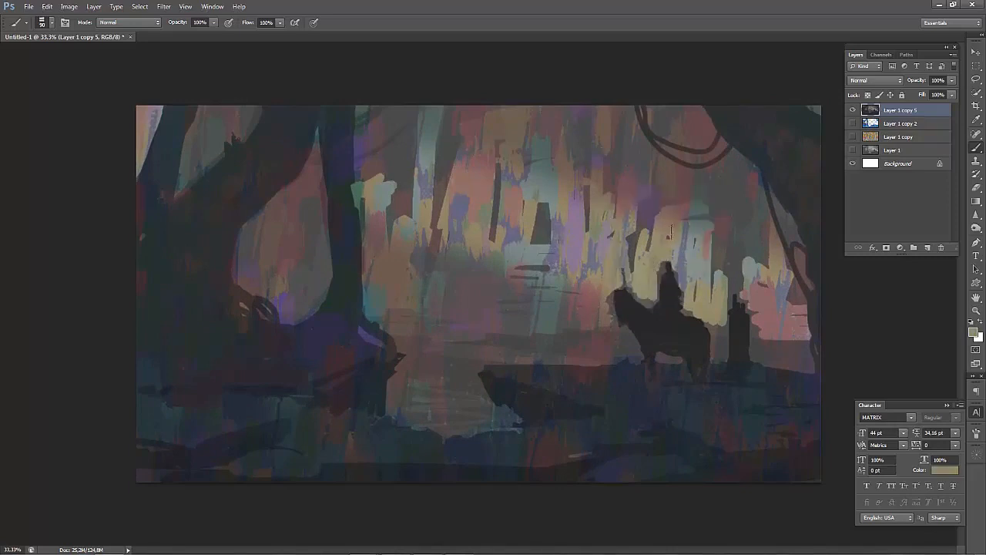
left_click(662, 231, "alt")
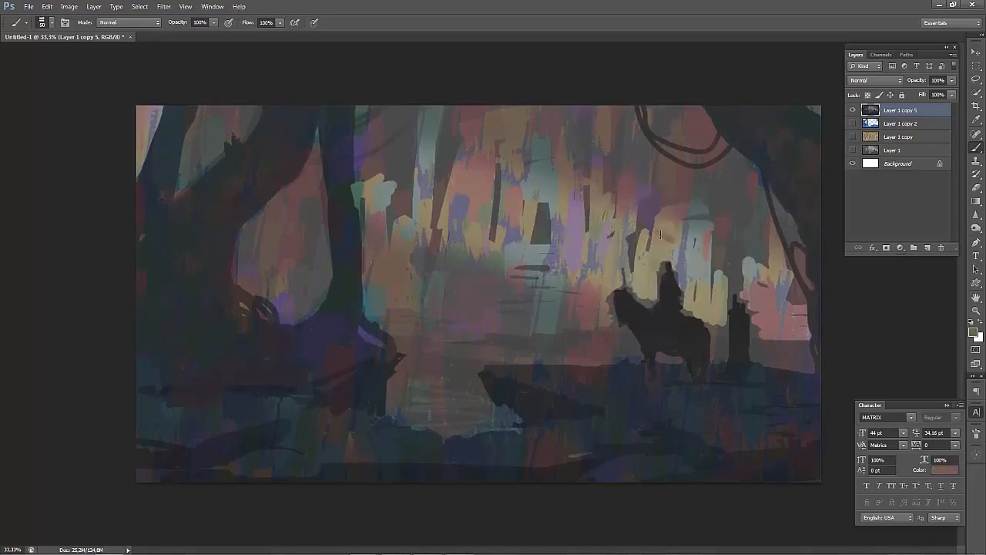
left_click(678, 213, "alt")
left_click(666, 234, "alt")
left_click(661, 243, "alt")
key("bracketright")
key("bracketright")
left_click(663, 246, "alt")
key("bracketright")
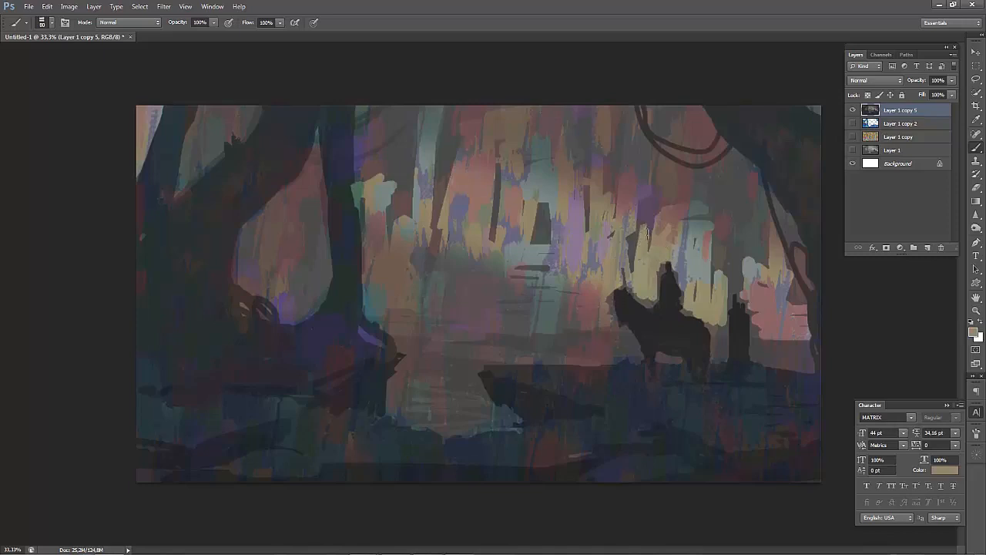
Refine the background shapes around the horse's head and behind the rider with sampled pink and yellow tones.
left_click(647, 233, "alt")
key("bracketleft")
left_click(640, 237, "alt")
left_click(631, 270, "alt")
left_click(647, 228, "alt")
left_click(645, 249, "alt")
left_click(722, 290, "alt")
left_click(720, 320, "alt")
left_click(673, 208, "alt")
left_click(661, 245, "alt")
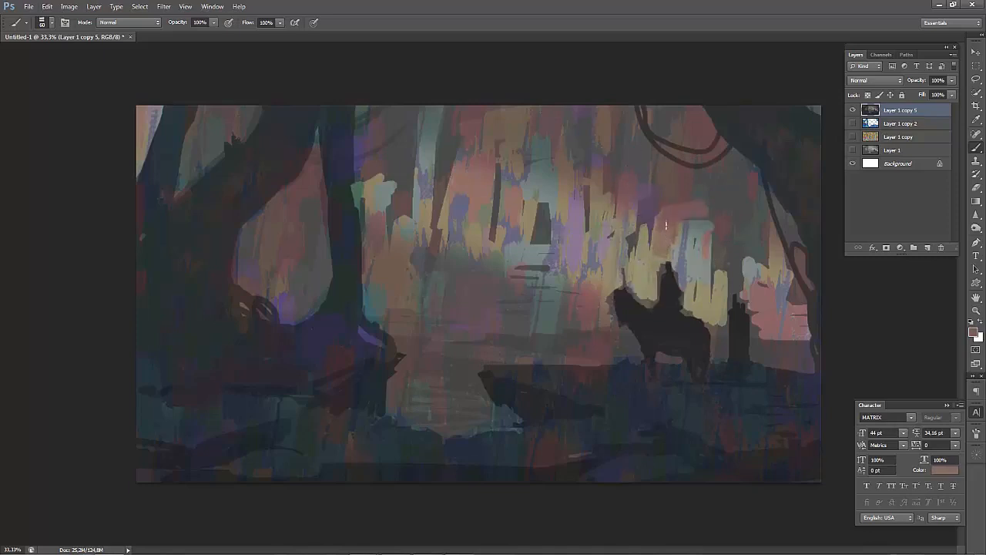
left_click(665, 248, "alt")
left_click(686, 209, "alt")
Soften the colour patches in the upper middle background with tones sampled from the surrounding forest.
left_click(501, 120, "alt")
left_click(543, 136, "alt")
left_click(541, 127, "alt")
left_click(553, 141, "alt")
left_click(550, 133, "alt")
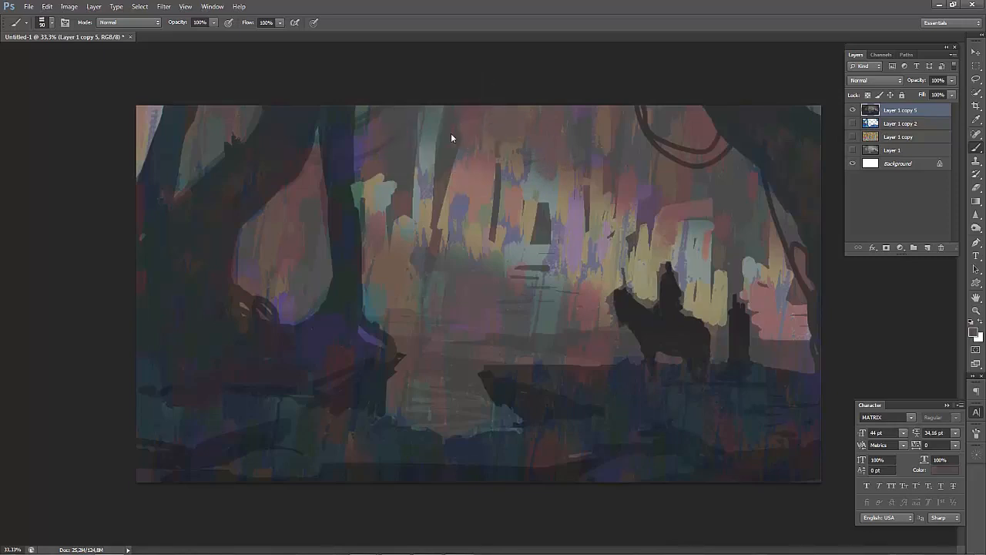
Flip the canvas back to its original orientation and check the painting mirrored and zoomed out.
key("ctrl+shift+h")
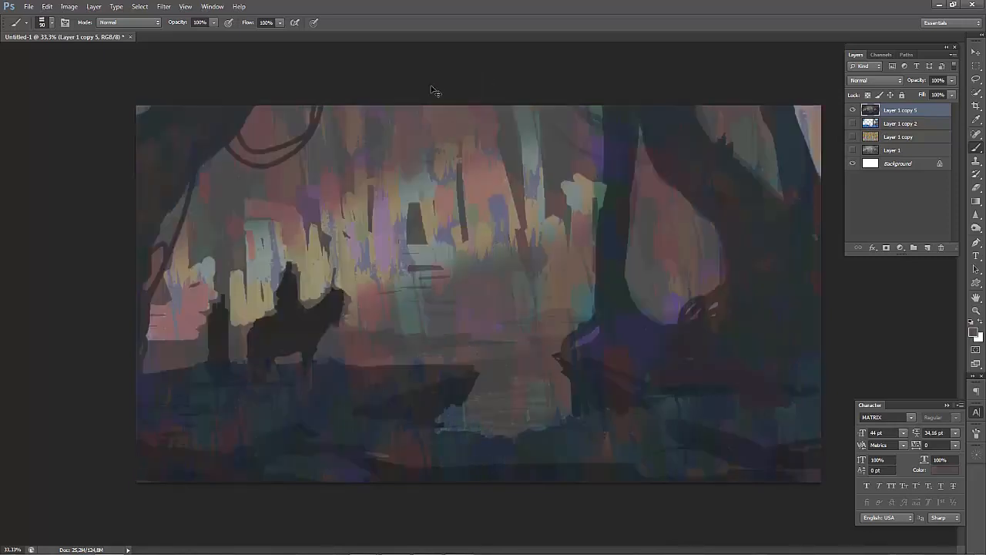
key("ctrl+minus")
key("ctrl+shift+h")
key("ctrl+shift+h")
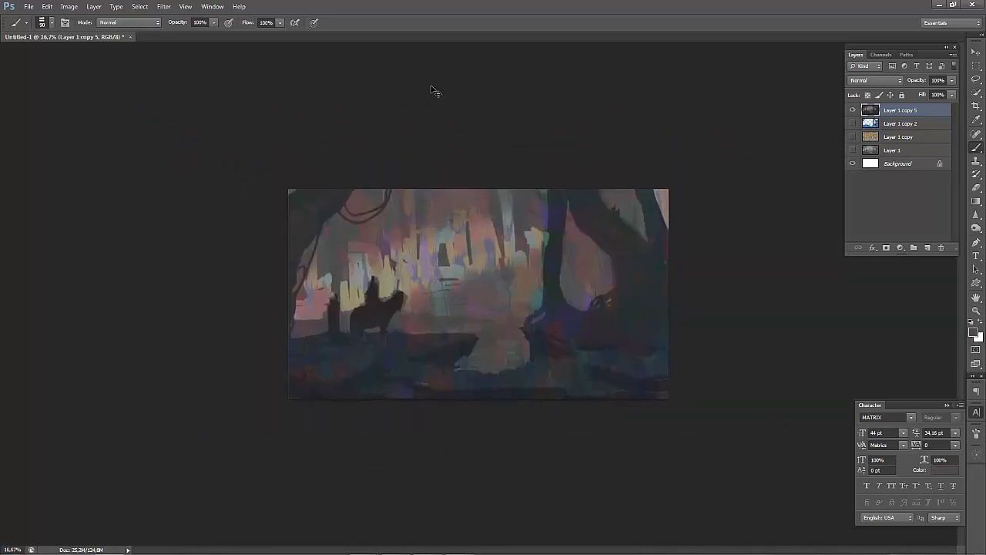
key("ctrl+plus")
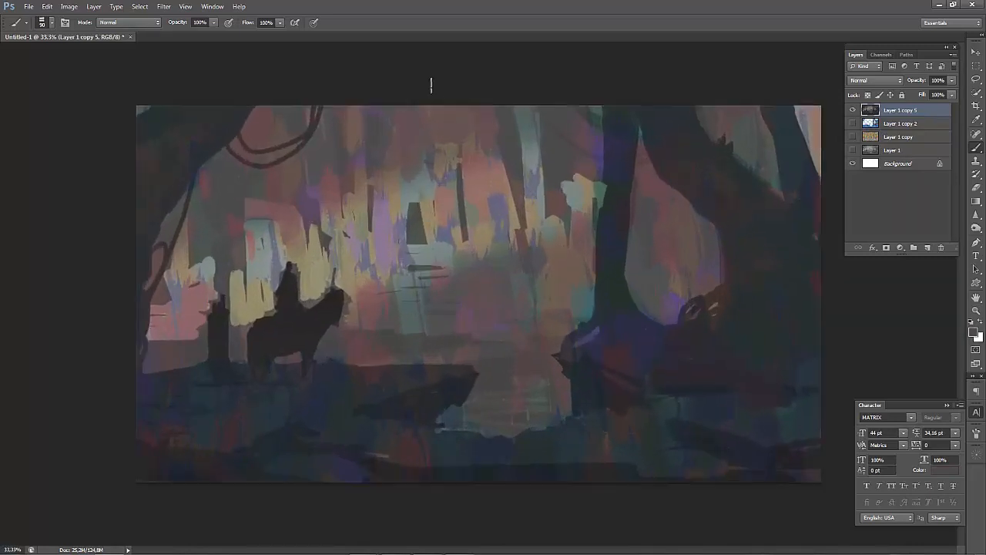
Paint sampled muted pink over the upper background between the hanging vine and the central tree trunks.
left_click(459, 139, "alt")
left_click(327, 186, "alt")
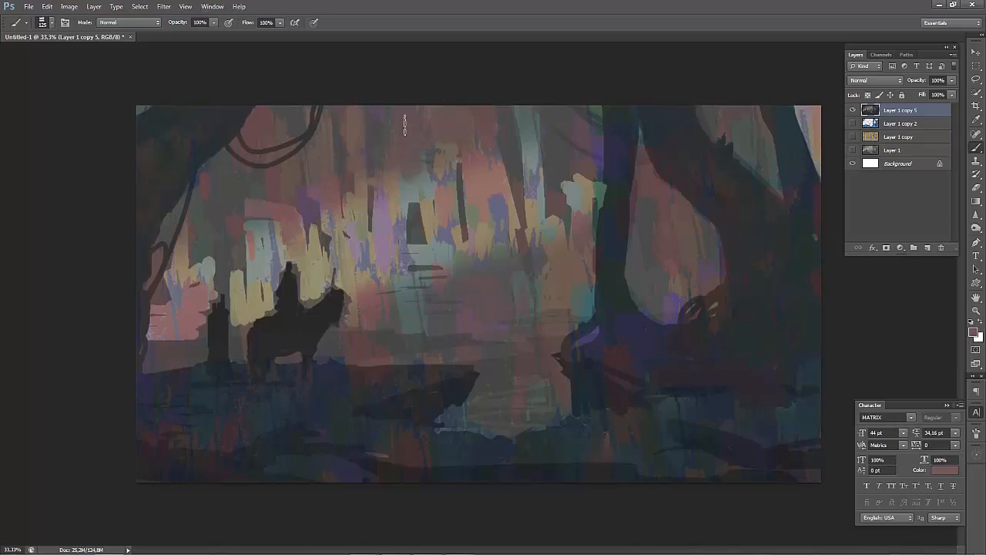
key("[")
key("[")
left_click(416, 153, "alt")
left_click(405, 189, "alt")
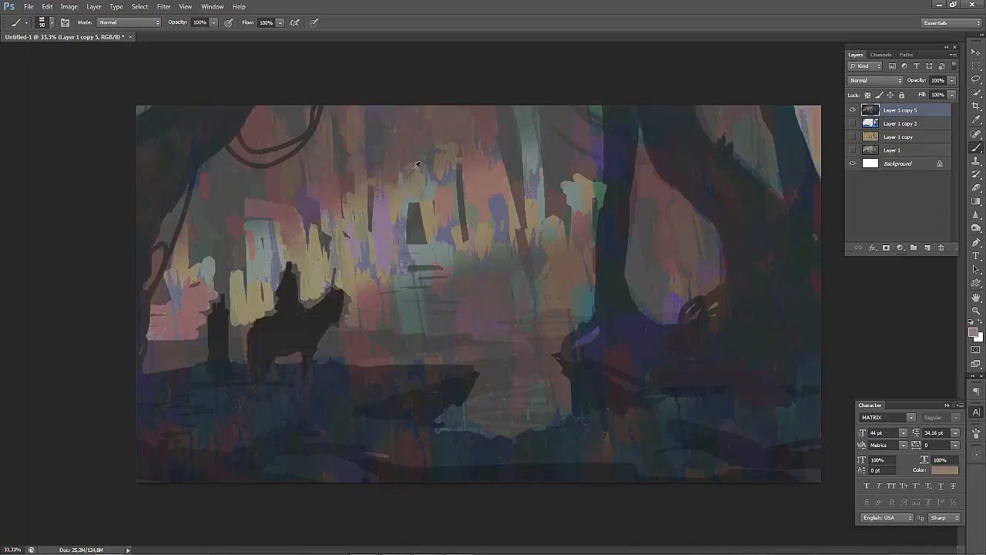
Blend sampled pink and warm tones into the glowing background around the thin central trunks.
left_click(411, 152, "alt")
left_click(421, 174, "alt")
left_click(400, 216, "alt")
left_click(395, 185, "alt")
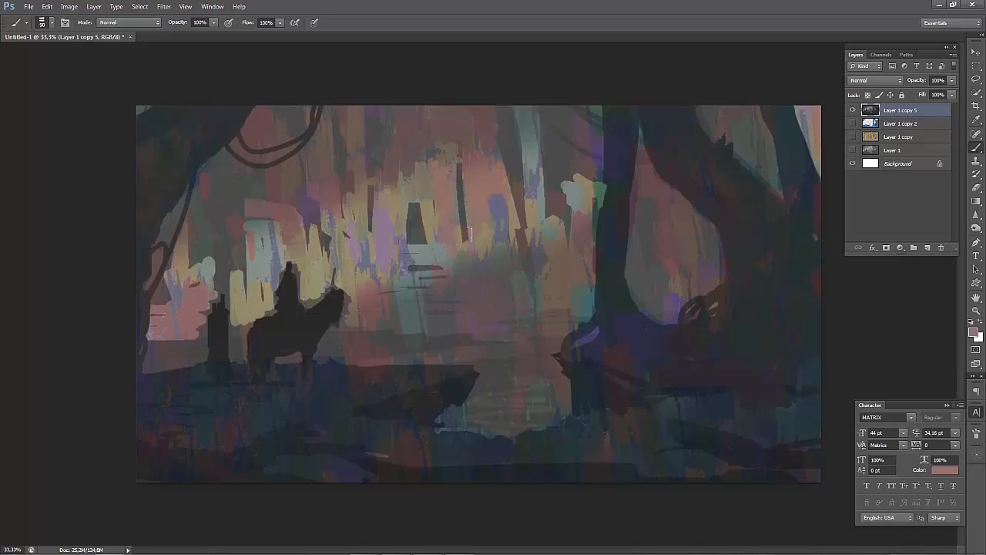
left_click(457, 208, "alt")
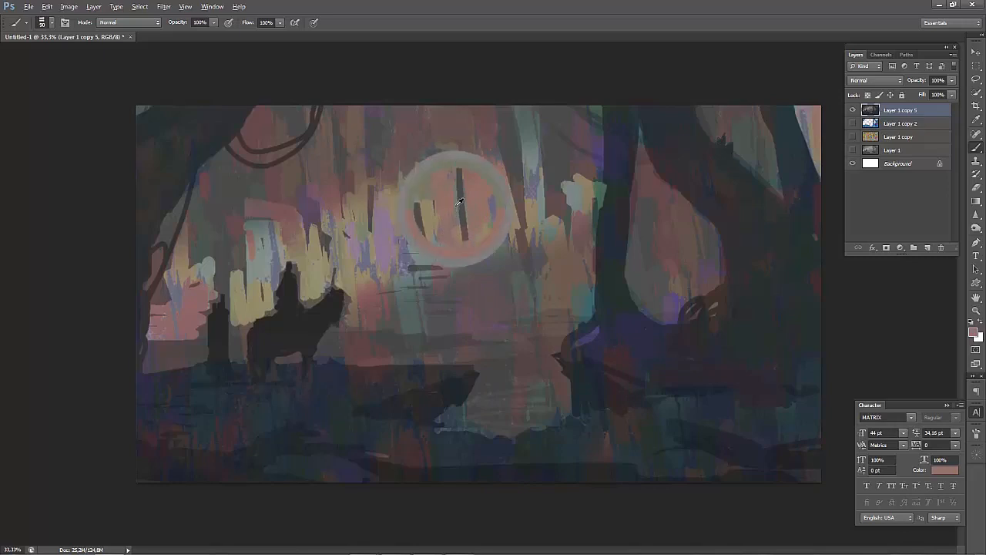
left_click_drag(458, 181, 457, 209)
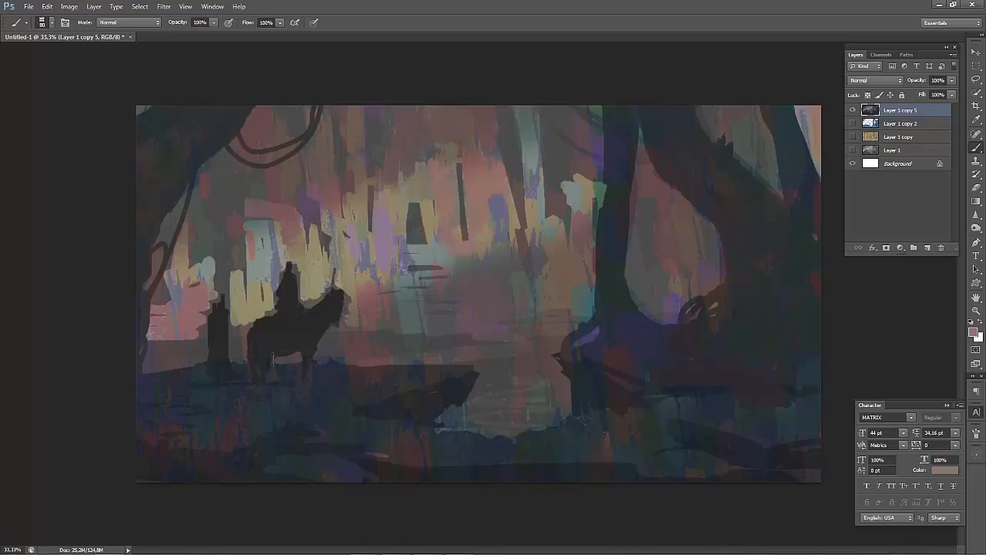
Paint a sampled warm pink over the blue patches beside the thin central trunk with a larger brush.
left_click(439, 191, "alt")
key("bracketright")
key("bracketright")
key("bracketright")
mouse_move(499, 205)
left_mouse_down()
mouse_move(491, 209)
mouse_move(511, 237)
mouse_move(490, 247)
left_mouse_up()
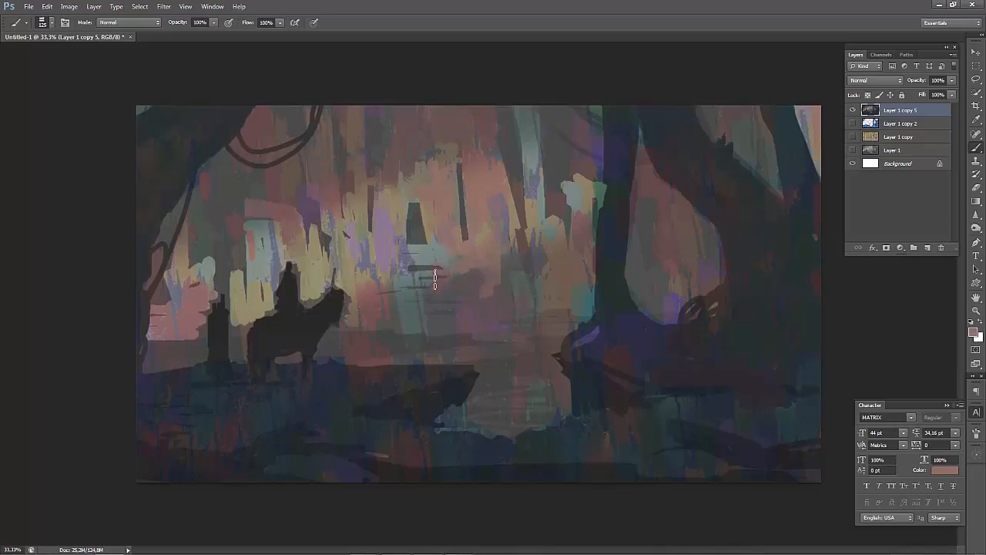
Check the painting mirrored and unmirrored at 25% and 16.67% zoom, returning to 33.33%.
key("bracketleft")
key("ctrl+shift+h")
key("ctrl+minus")
key("ctrl+shift+h")
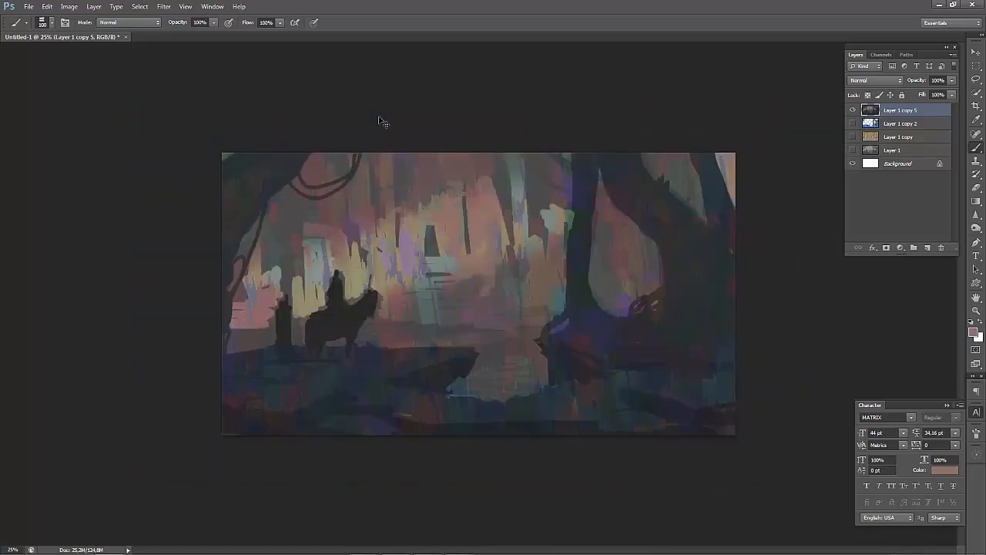
key("ctrl+minus")
key("ctrl+shift+h")
key("ctrl+shift+h")
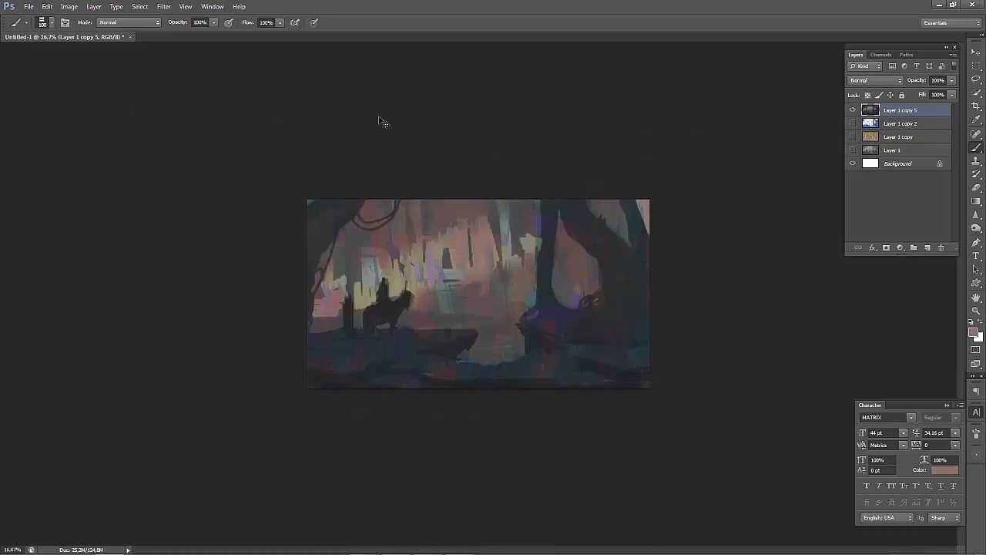
key("ctrl+plus")
key("ctrl+plus")
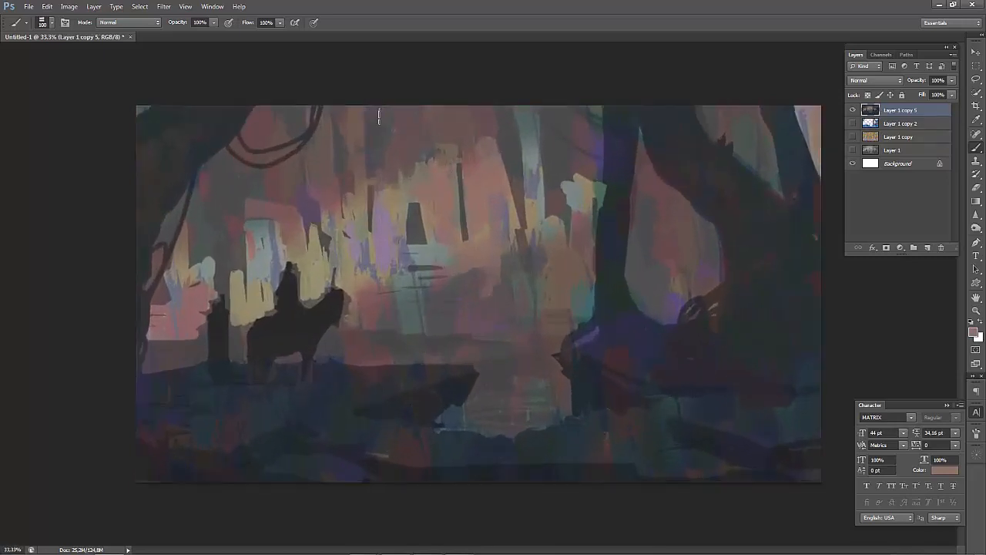
Paint the foreground bank beneath the horse with sampled dark green, varying the brush size.
left_click(345, 416, "alt")
key("bracketleft")
key("bracketleft")
key("bracketright")
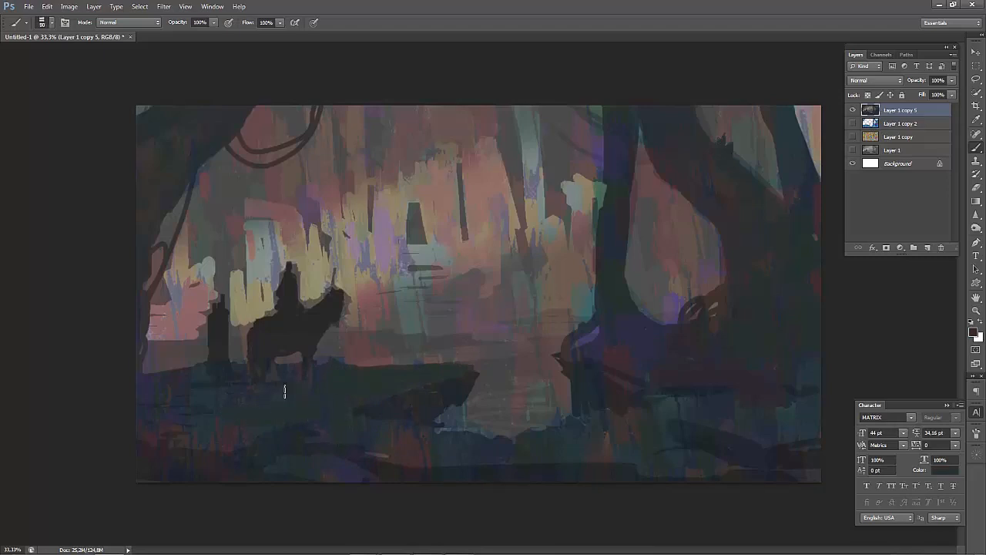
key("bracketleft")
key("bracketright")
key("bracketright")
key("bracketright")
key("bracketleft")
key("bracketleft")
Choose a different brush tip and paint sampled dark green over the foreground beneath the horse, varying the brush size.
right_click(282, 428)
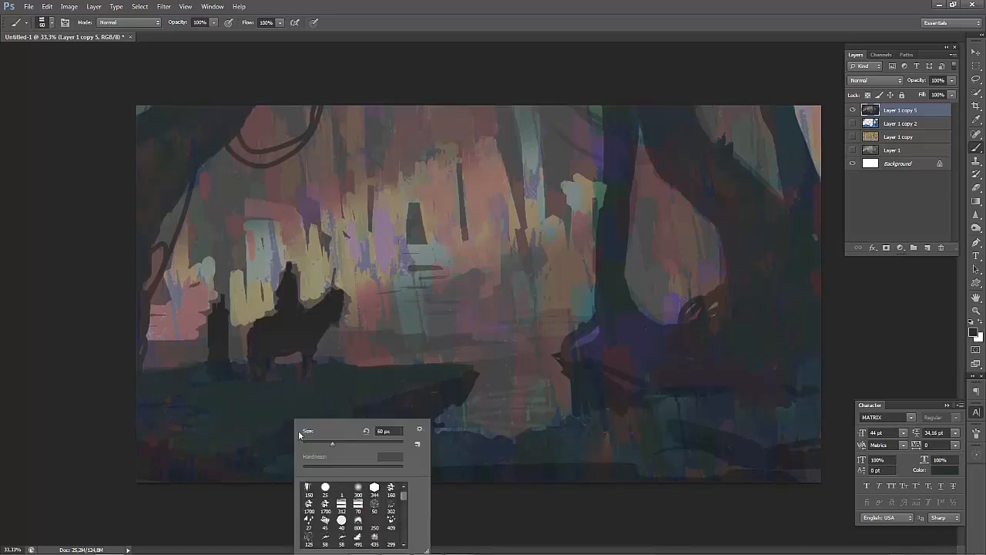
left_click(358, 504)
key("Escape")
key("bracketright")
key("bracketright")
key("bracketright")
key("bracketright")
key("bracketleft")
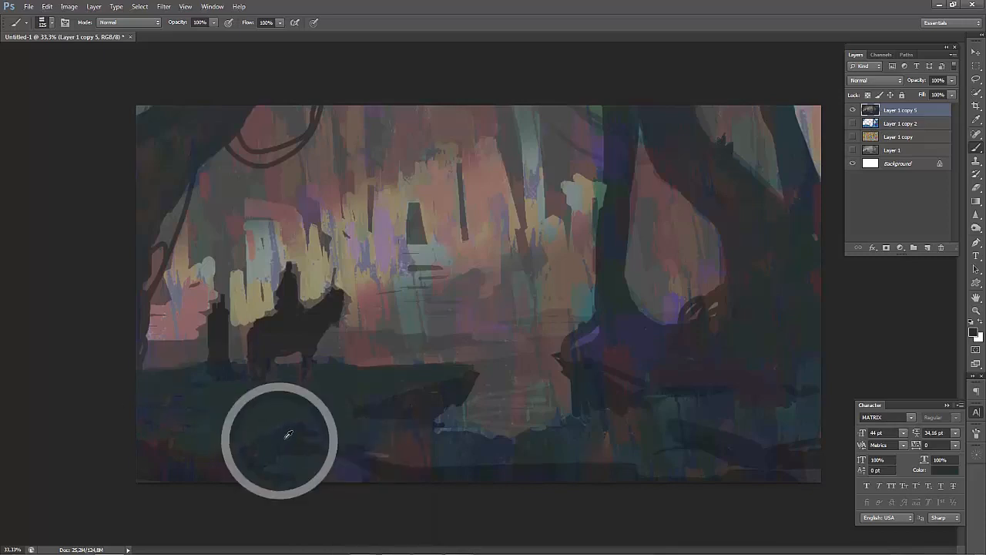
key("bracketleft")
key("bracketleft")
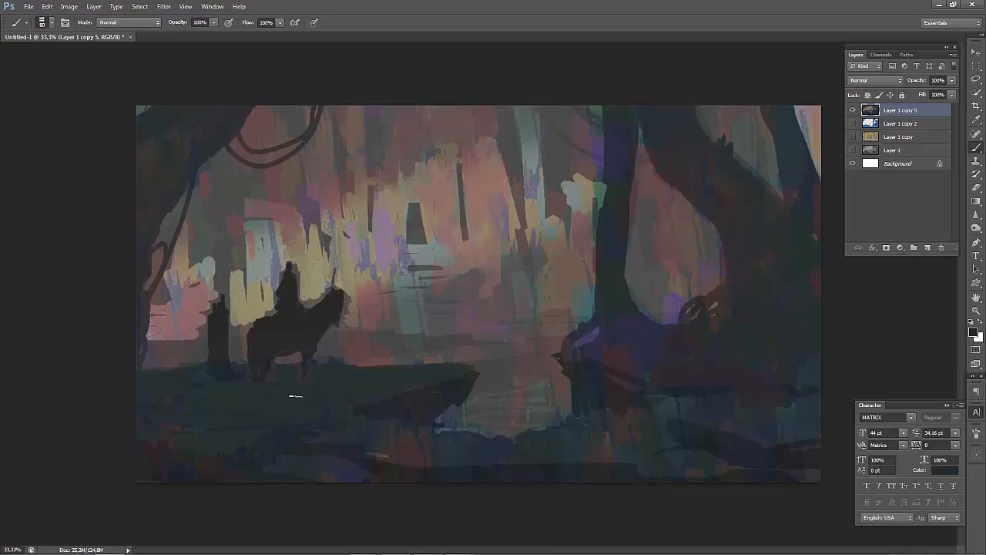
Cover the mottled patches on the ledge beside the horse with sampled dark green, alternating larger and smaller brush sizes.
key("bracketright")
key("bracketright")
key("bracketright")
key("bracketright")
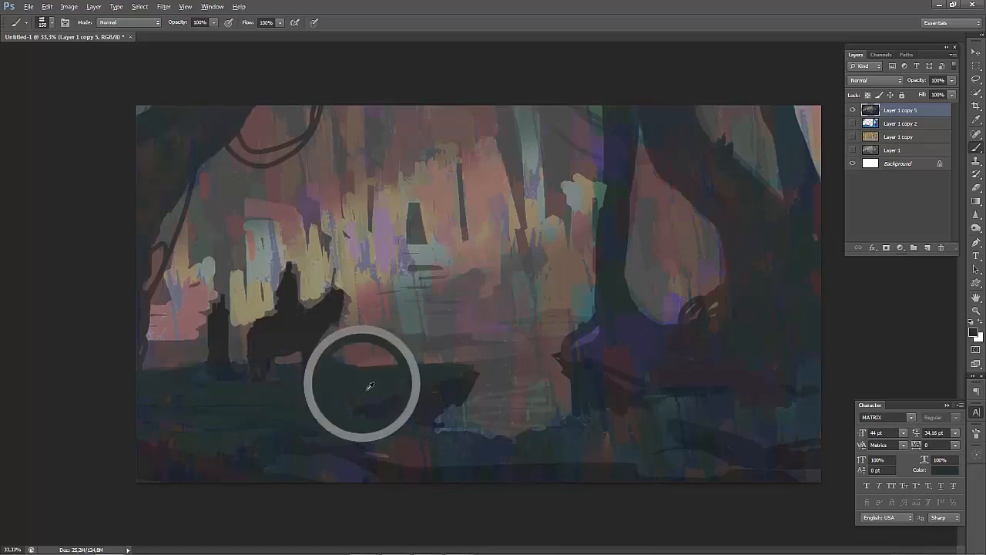
key("bracketleft")
key("bracketleft")
key("bracketleft")
key("bracketleft")
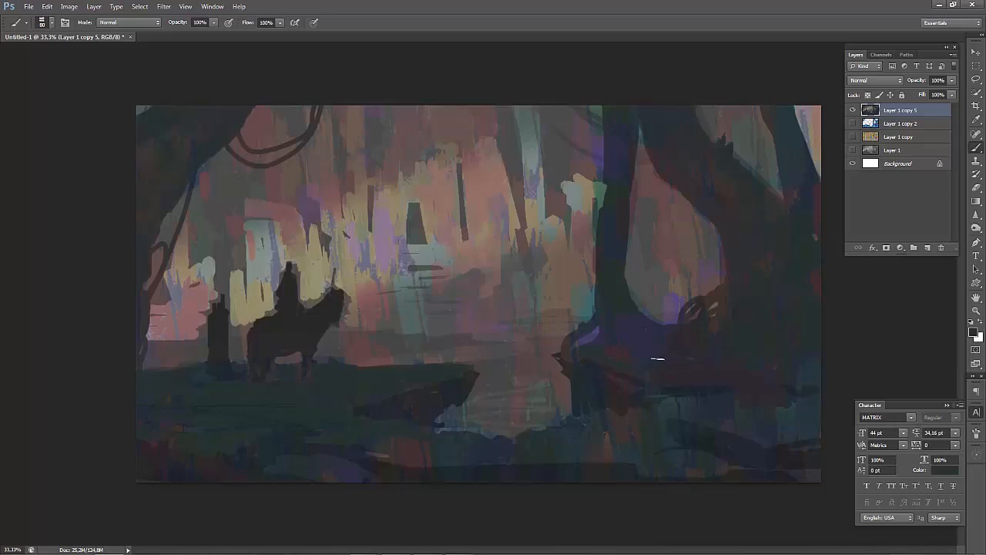
Paint dark green over the reddish and blue ground around the large tree's roots and foreground, varying the brush size.
mouse_move(657, 358)
left_mouse_down()
mouse_move(643, 371)
mouse_move(684, 390)
mouse_move(684, 367)
left_mouse_up()
key("bracketright")
key("bracketright")
key("bracketright")
key("bracketleft")
key("bracketleft")
key("bracketright")
key("bracketright")
key("bracketright")
key("bracketright")
key("bracketleft")
key("bracketleft")
key("bracketleft")
key("bracketleft")
key("bracketleft")
key("bracketleft")
key("bracketleft")
key("bracketleft")
key("bracketright")
key("bracketright")
key("bracketright")
key("bracketright")
key("bracketright")
key("bracketleft")
key("bracketleft")
Check the painting mirrored and unmirrored at reduced zoom, leaving it mirrored at 25%.
key("ctrl+shift+h")
key("ctrl+minus")
key("ctrl+shift+h")
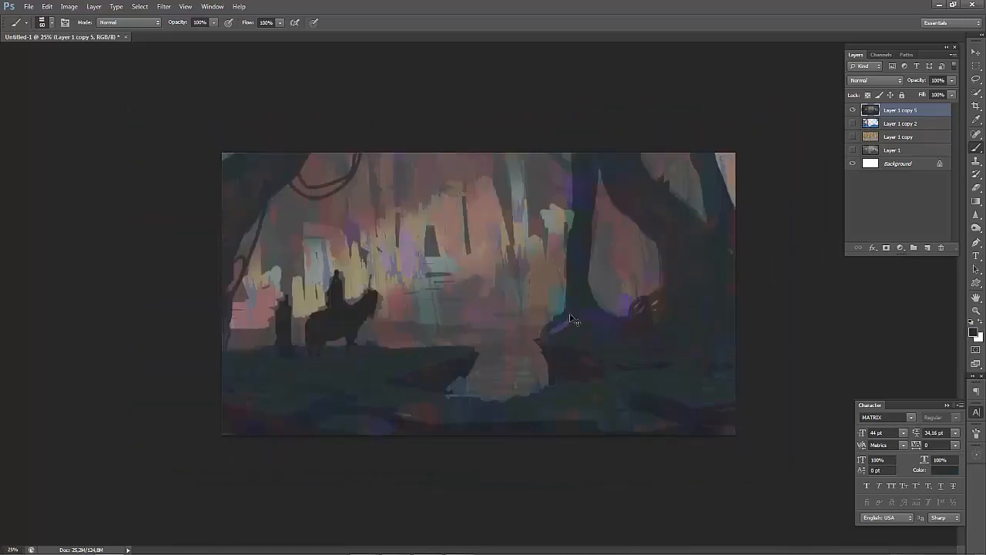
key("ctrl+minus")
key("ctrl+shift+h")
key("ctrl+plus")
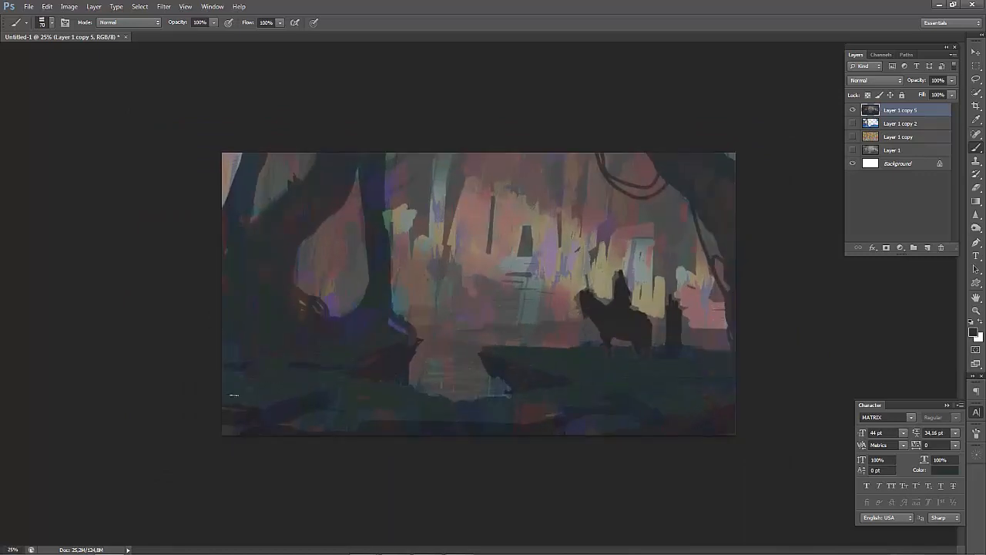
Paint the dark foreground of the mirrored painting with a larger brush to even out its colour patches.
key("bracketright")
key("bracketright")
key("bracketright")
key("bracketright")
key("bracketright")
key("bracketright")
key("bracketright")
key("bracketright")
key("bracketright")
key("bracketright")
key("bracketright")
key("bracketleft")
key("bracketleft")
key("bracketleft")
key("bracketright")
key("bracketright")
key("bracketright")
left_click(711, 417)
Sample a muted pink-grey from the distant water and paint the misty area with a smaller brush at 50% zoom.
left_click(473, 313, "alt")
key("bracketleft")
key("bracketleft")
key("bracketleft")
key("bracketleft")
key("bracketleft")
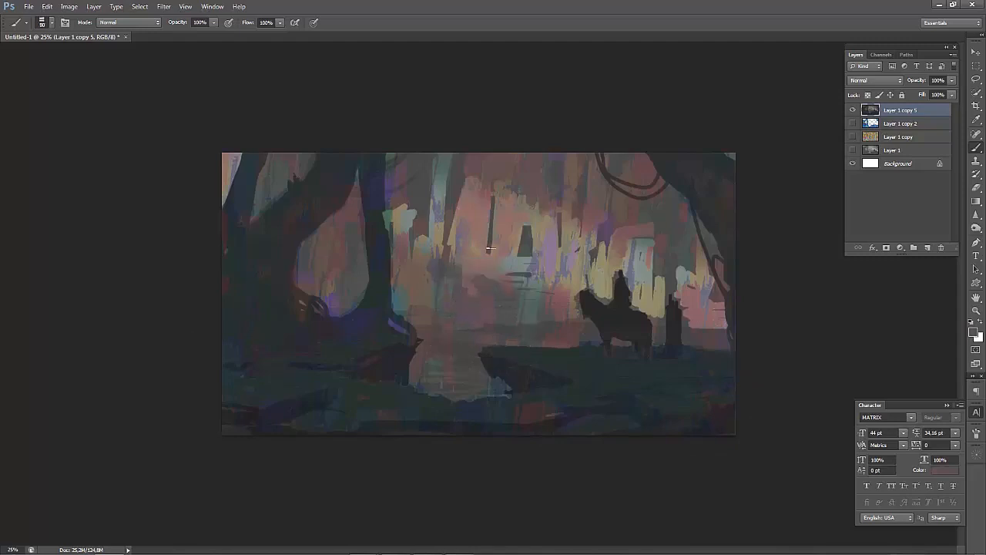
key("ctrl+plus")
key("ctrl+plus")
key("bracketleft")
key("bracketleft")
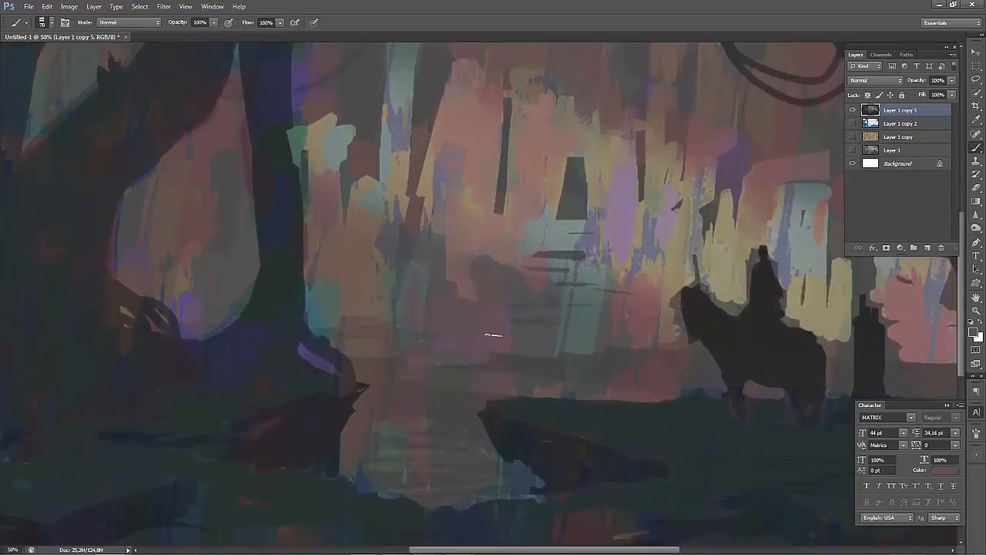
Blend sampled mauve tones into the hazy water between the large tree and the horse.
left_click(504, 329, "alt")
key("bracketleft")
key("bracketleft")
left_click(504, 333, "alt")
left_click(508, 318, "alt")
key("alt")
left_click_drag(378, 201, 416, 238)
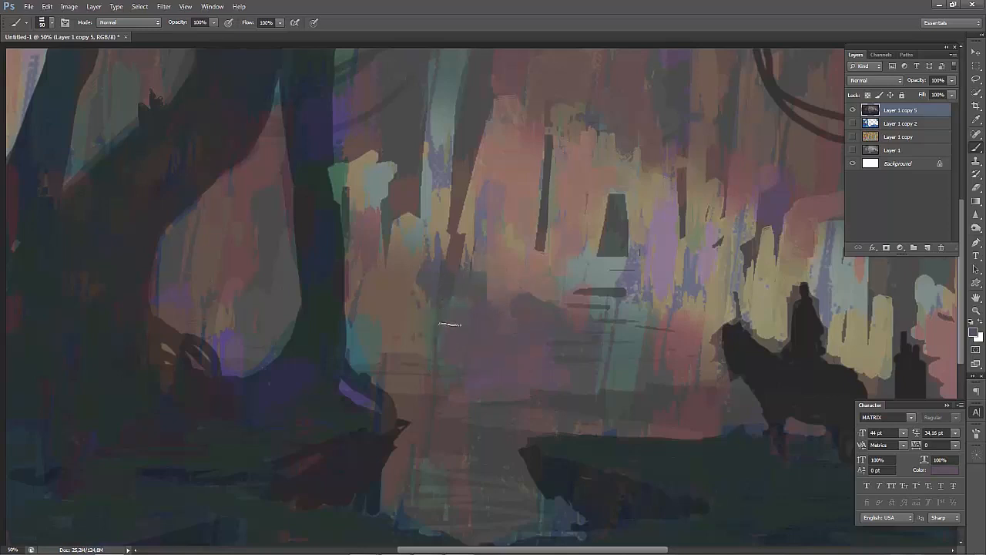
Sample warm pink and mauve tones and paint them into the central haze with a larger brush.
left_click(595, 213, "alt")
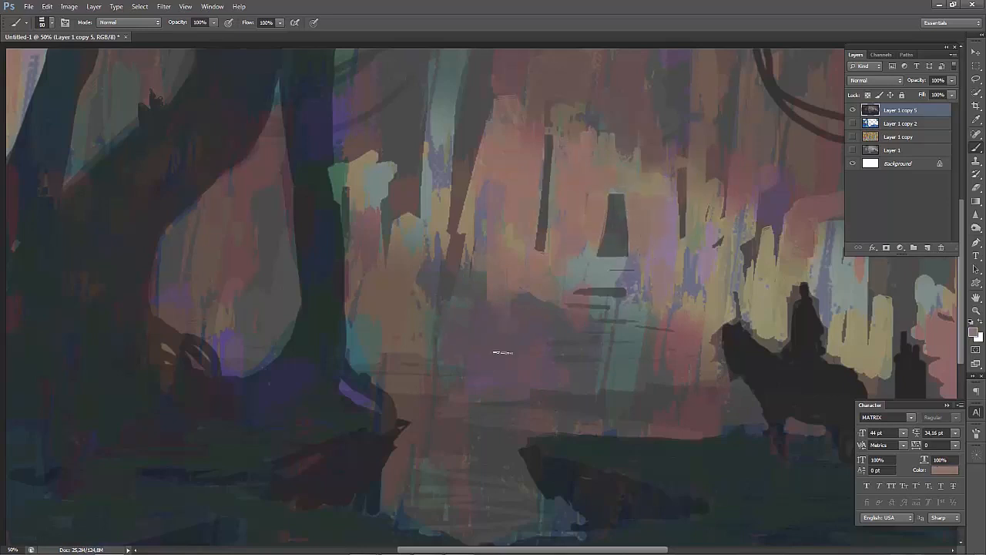
left_click(495, 374, "alt")
key("bracketright")
key("bracketright")
key("bracketright")
left_click(517, 339, "alt")
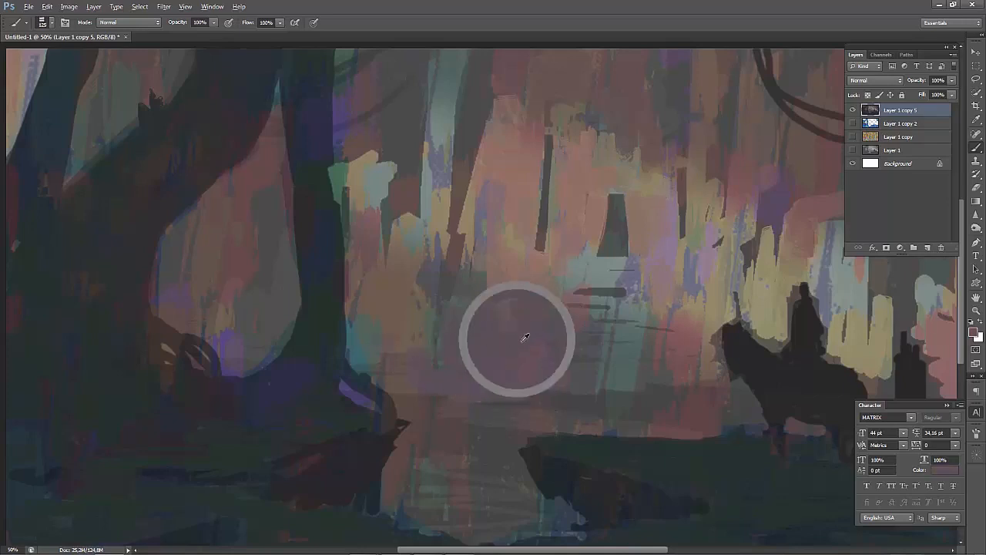
Refine the upper edge of the mauve haze with a smaller brush and sampled pink and purple tones.
key("bracketleft")
key("bracketleft")
key("bracketleft")
key("bracketleft")
key("bracketleft")
key("bracketleft")
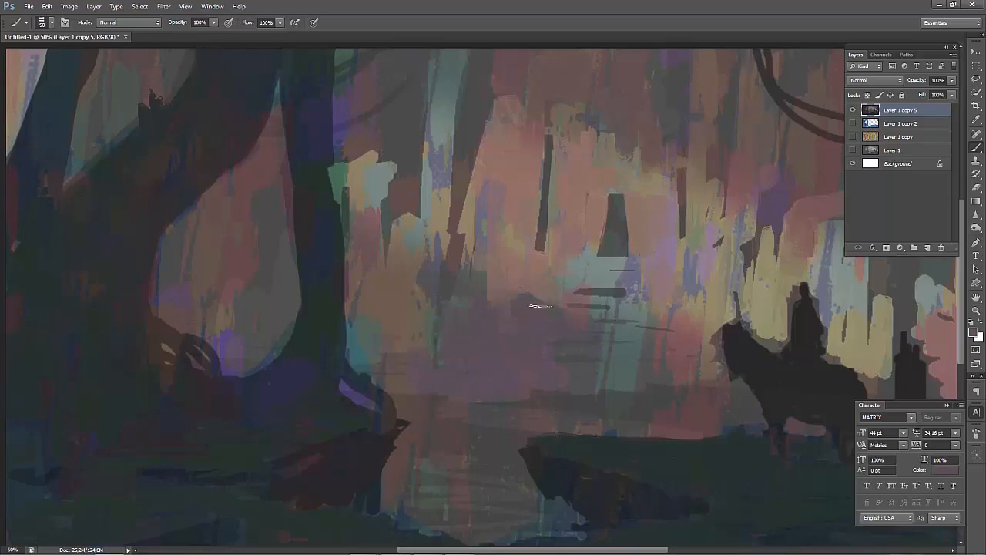
left_click(513, 290, "alt")
left_click(527, 312, "alt")
left_click(507, 295, "alt")
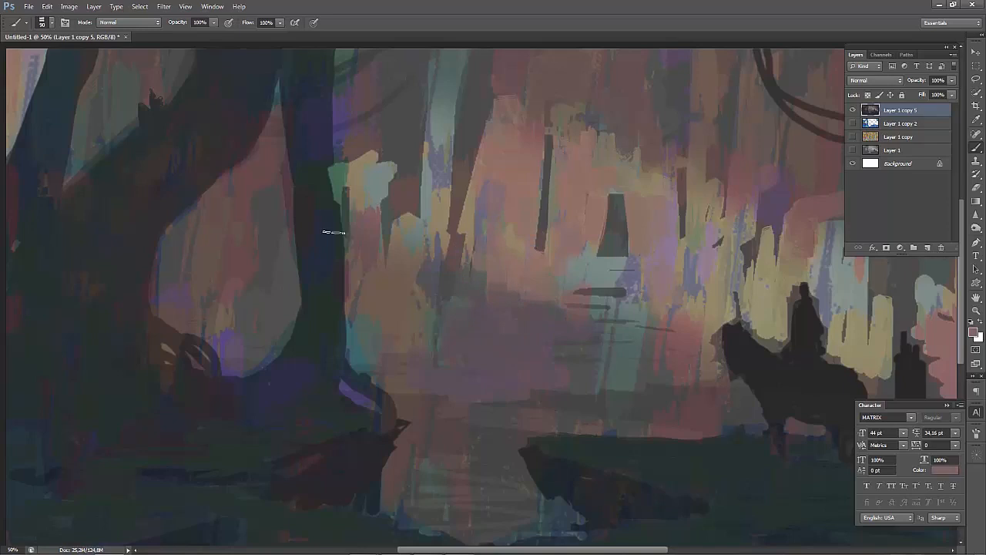
Check the painting mirrored and unmirrored at 33.33% and 25% zoom, returning it unmirrored to 33.33%.
key("ctrl+shift+h")
key("ctrl+minus")
key("ctrl+shift+h")
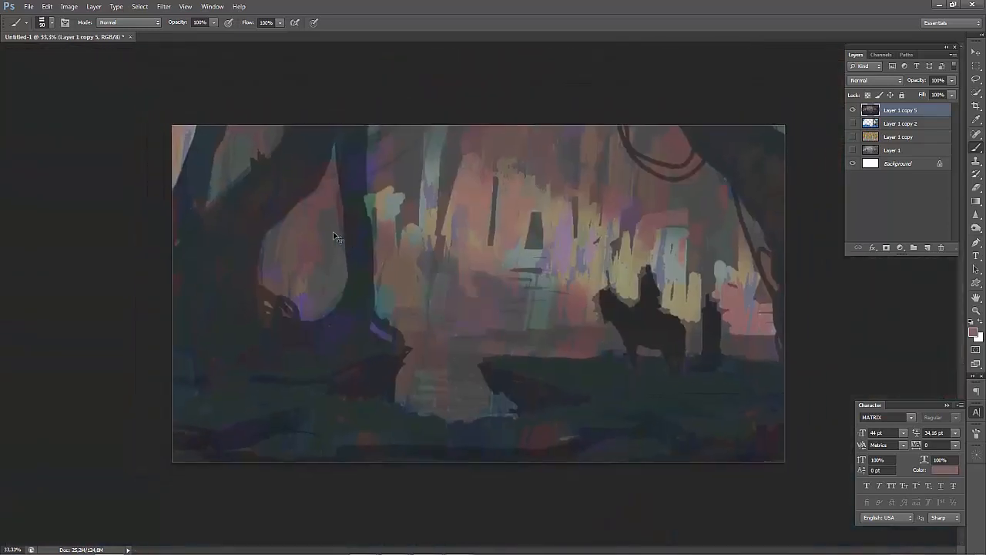
key("ctrl+minus")
key("ctrl+shift+h")
key("ctrl+shift+h")
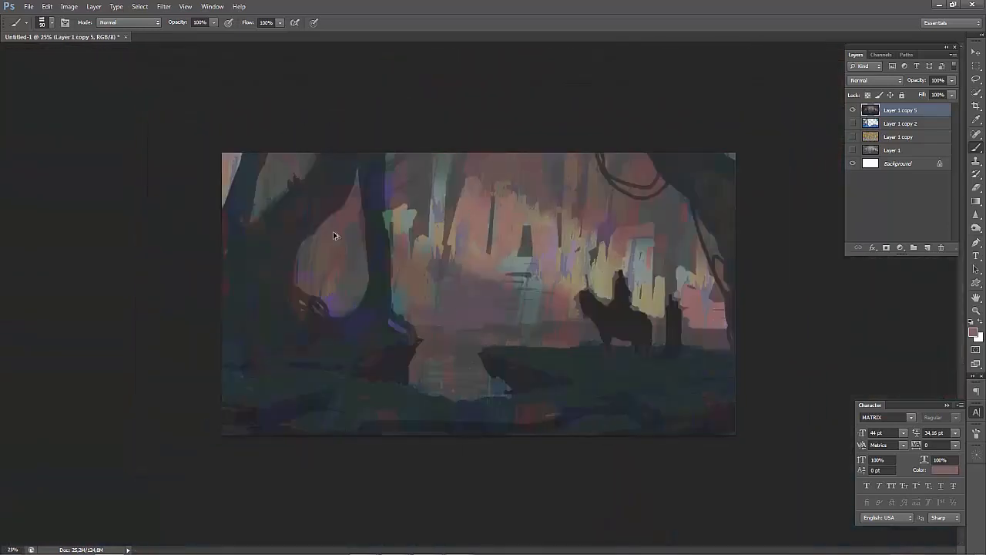
key("ctrl+shift+h")
key("ctrl+plus")
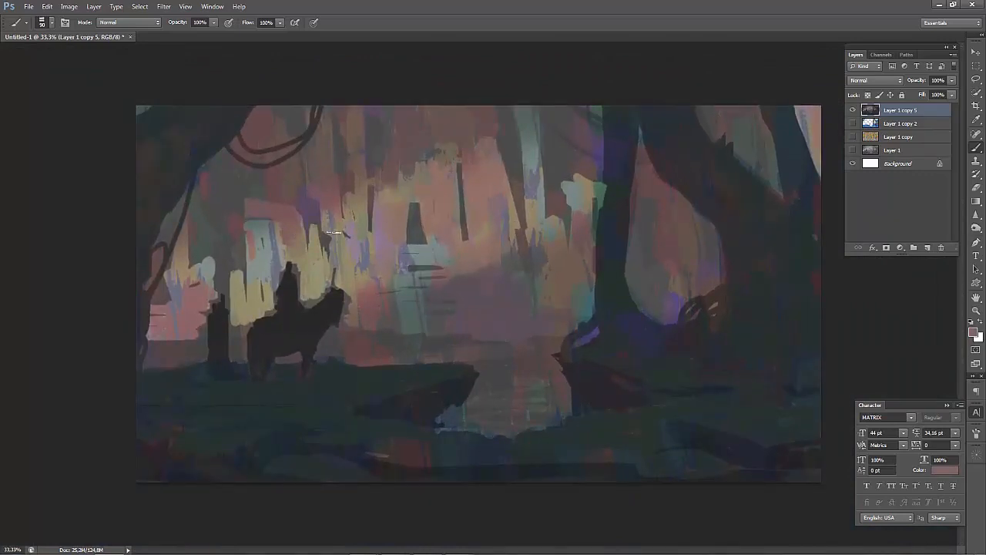
Paint sampled mauve over the grey water between the horse and the gap in the bank, varying the brush size.
left_click(441, 319, "alt")
key("bracketright")
key("bracketright")
key("bracketleft")
key("bracketleft")
key("bracketleft")
key("bracketleft")
key("bracketleft")
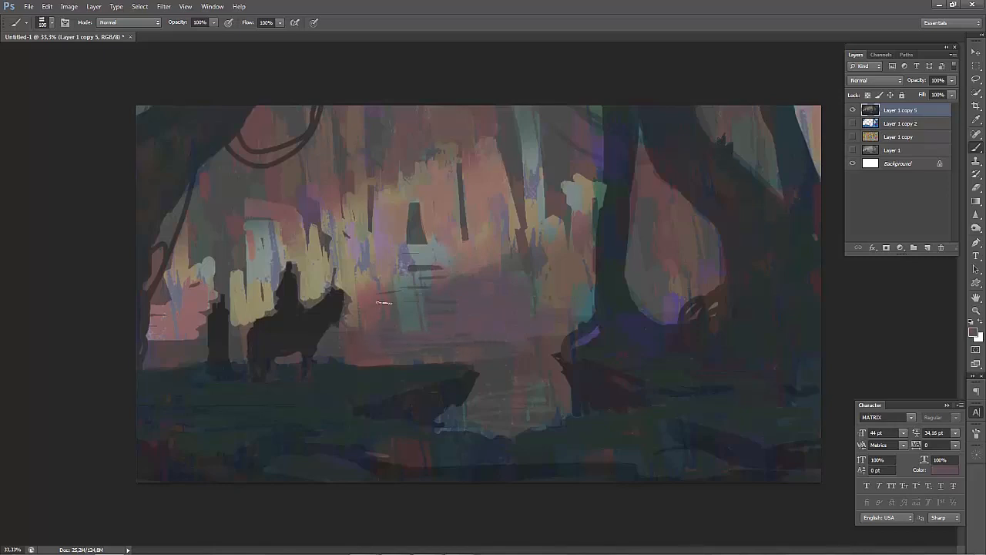
Paint thin horizontal strokes of sampled pink across the pale teal reflection and distant water with a smaller brush.
left_click(367, 275, "alt")
left_click(369, 289, "alt")
key("bracketleft")
key("bracketleft")
key("bracketleft")
key("bracketleft")
key("bracketleft")
key("bracketleft")
key("bracketleft")
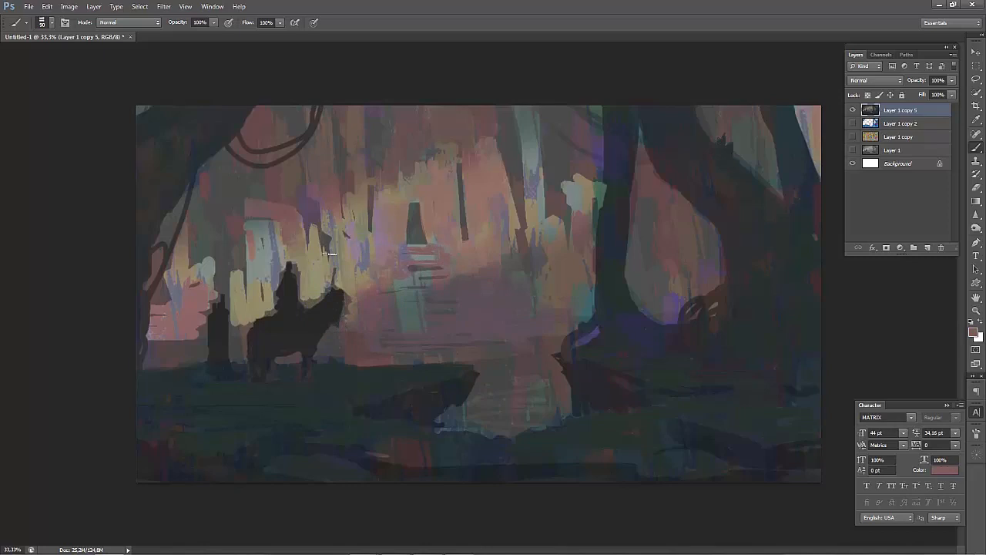
Check the painting mirrored and unmirrored at 25% and smaller zoom levels, returning it unmirrored to 33.33%.
key("ctrl+shift+h")
key("ctrl+minus")
key("ctrl+shift+h")
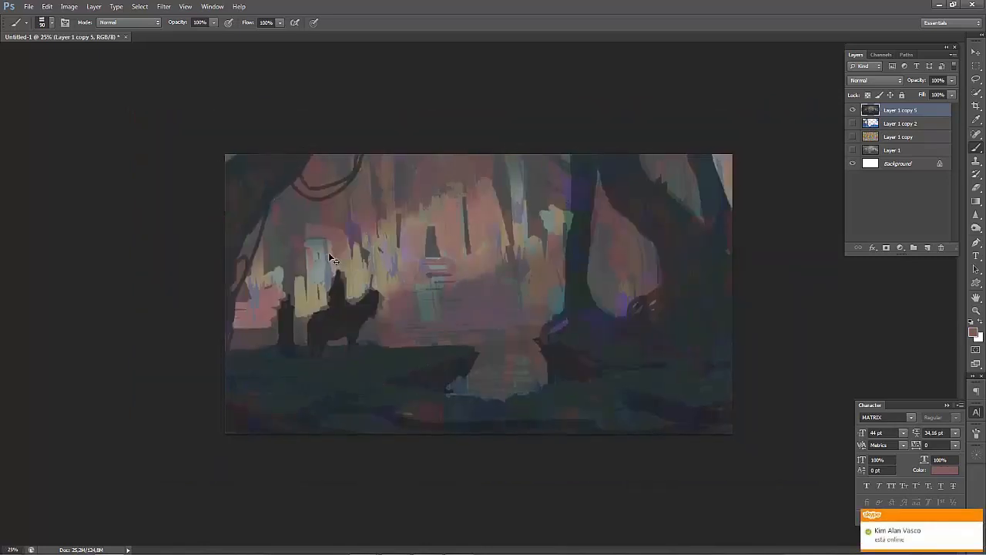
key("ctrl+minus")
key("ctrl+shift+h")
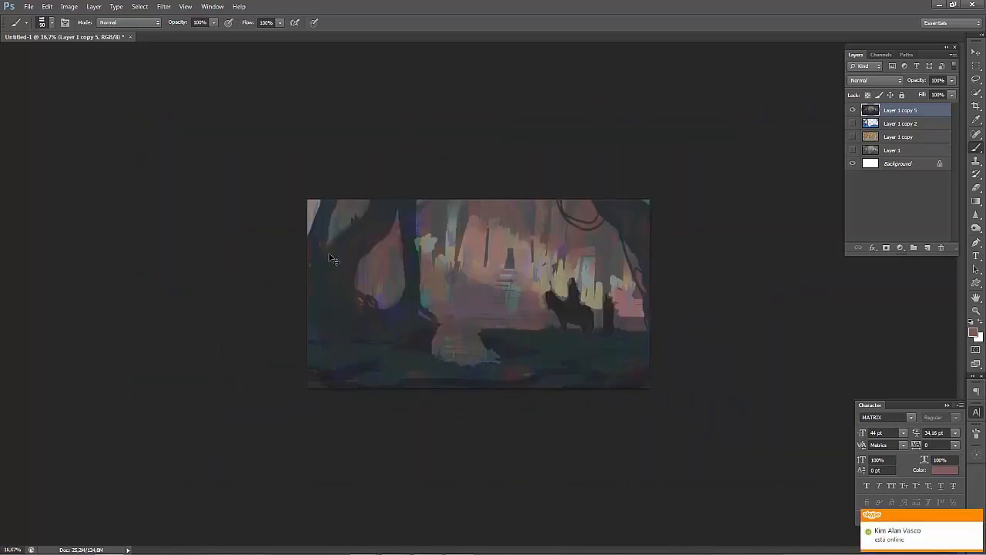
key("ctrl+shift+h")
key("ctrl+minus")
key("ctrl+shift+h")
key("ctrl+plus")
key("ctrl+plus")
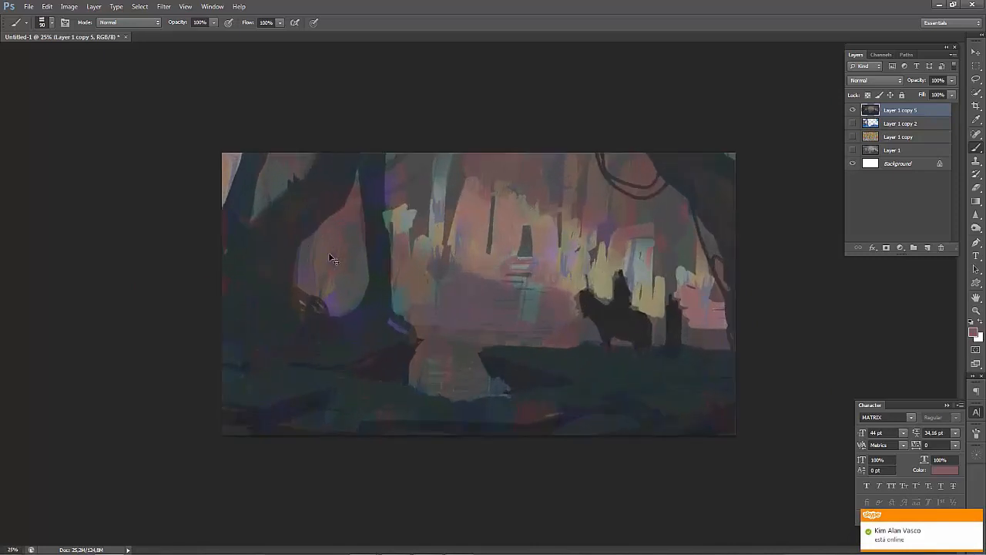
key("ctrl+shift+h")
key("ctrl+plus")
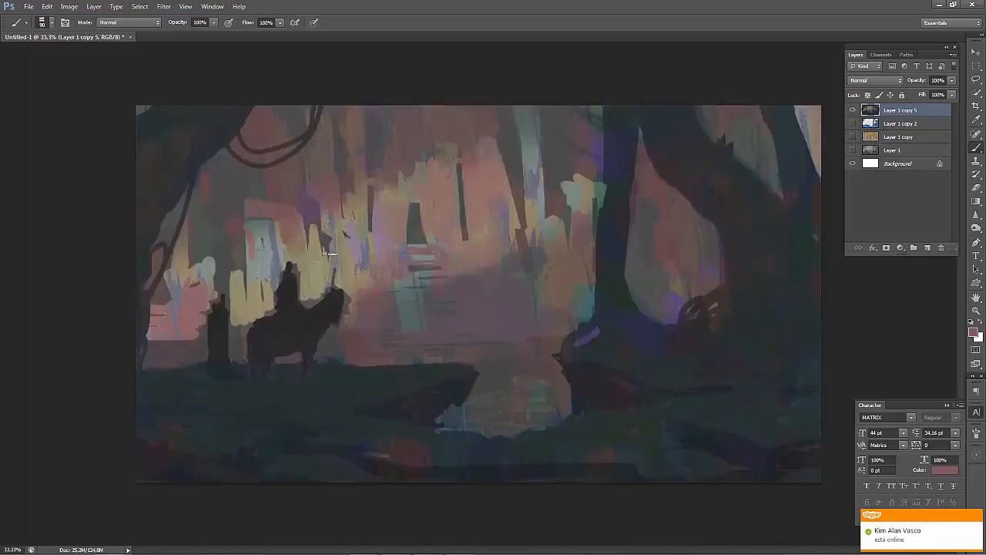
Duplicate the painted layer and apply Color Balance, shifting midtones toward yellow and setting highlights to +19 red and -12 blue.
key("ctrl+j")
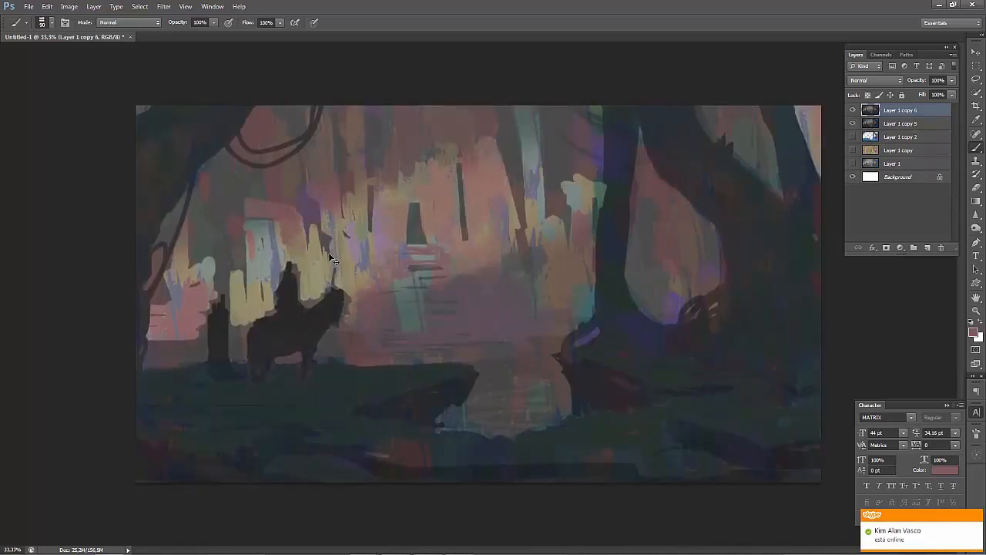
key("ctrl+b")
left_click_drag(840, 292, 842, 321)
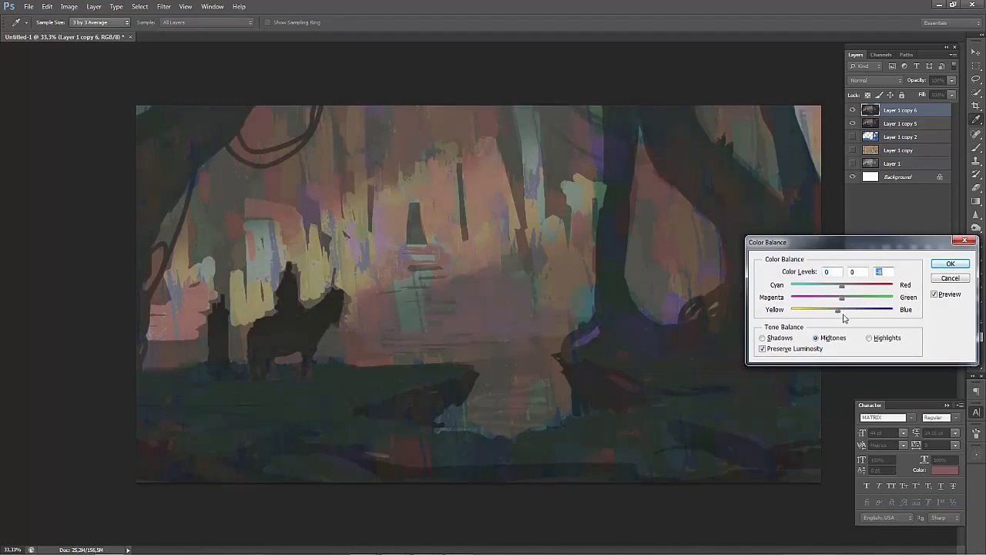
left_click(871, 337)
mouse_move(841, 311)
left_mouse_down()
mouse_move(831, 313)
mouse_move(852, 288)
mouse_move(839, 312)
left_mouse_up()
left_click(941, 264)
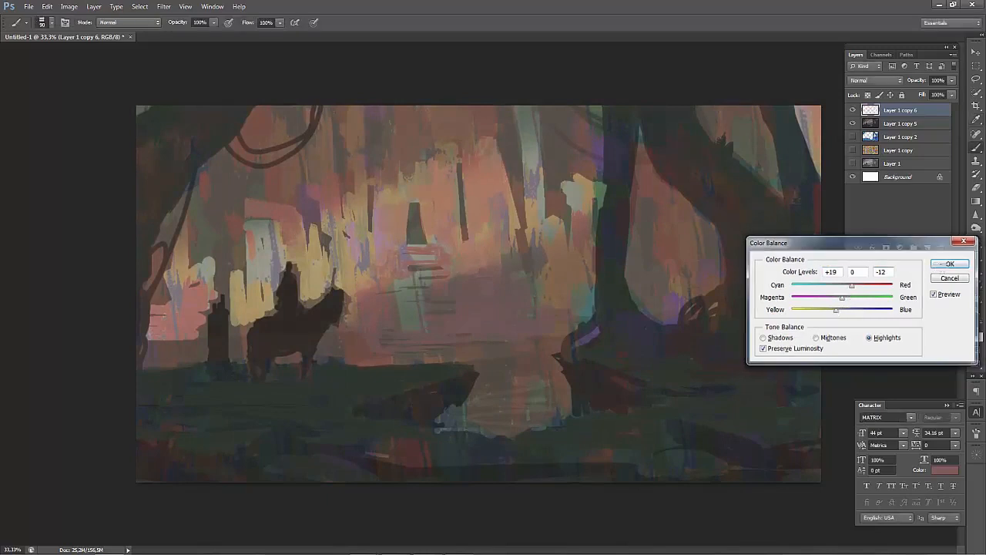
Shift the duplicated painting layer's colours with Hue/Saturation, setting hue to -9 and saturation to -1.
key("ctrl+u")
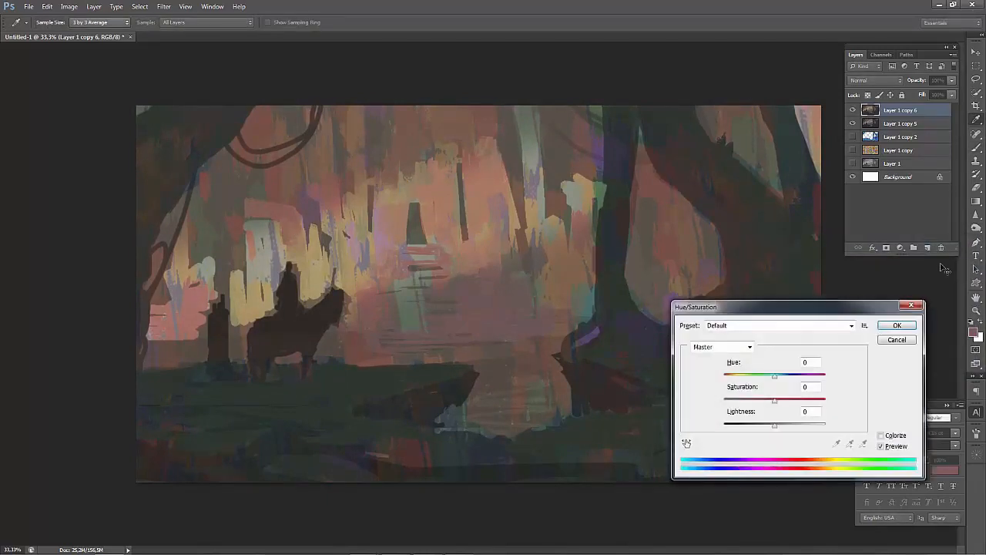
mouse_move(774, 403)
left_mouse_down()
mouse_move(783, 404)
mouse_move(774, 407)
left_mouse_up()
left_click_drag(776, 381, 771, 381)
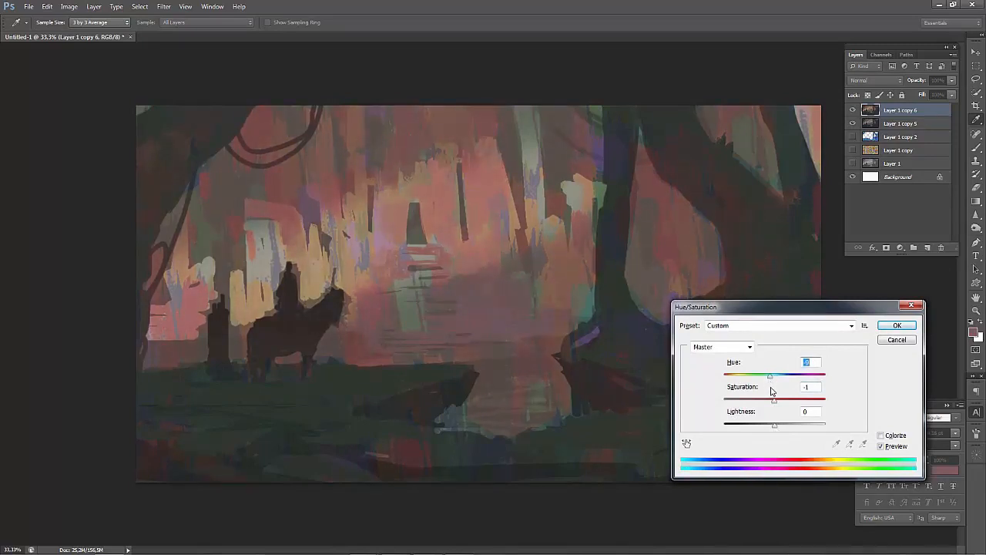
type("-9")
Compare the painting with and without the Hue/Saturation adjustment and apply it.
left_click(881, 447)
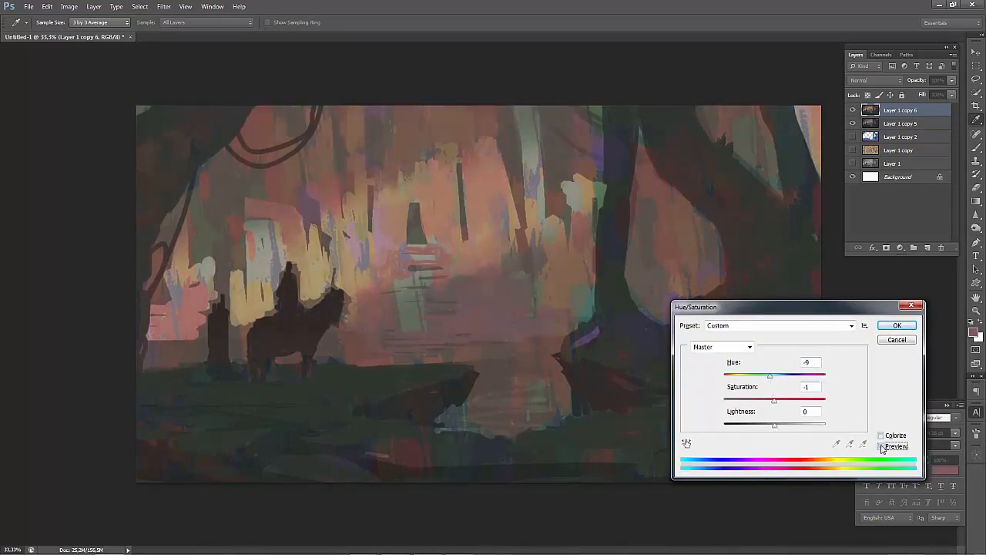
left_click(882, 446)
left_click(882, 446)
left_click(882, 446)
left_click(882, 446)
left_click(881, 446)
left_click(882, 446)
left_click(882, 447)
left_click(882, 446)
left_click(881, 446)
left_click(893, 327)
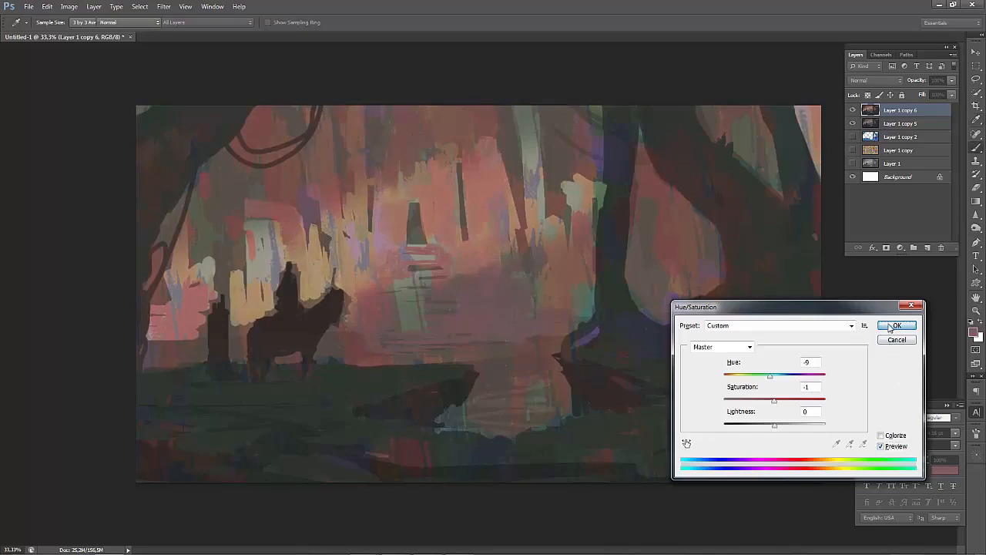
Check the recoloured painting mirrored and unmirrored down to 16.67% zoom, returning it unmirrored to 33.33%.
key("F2")
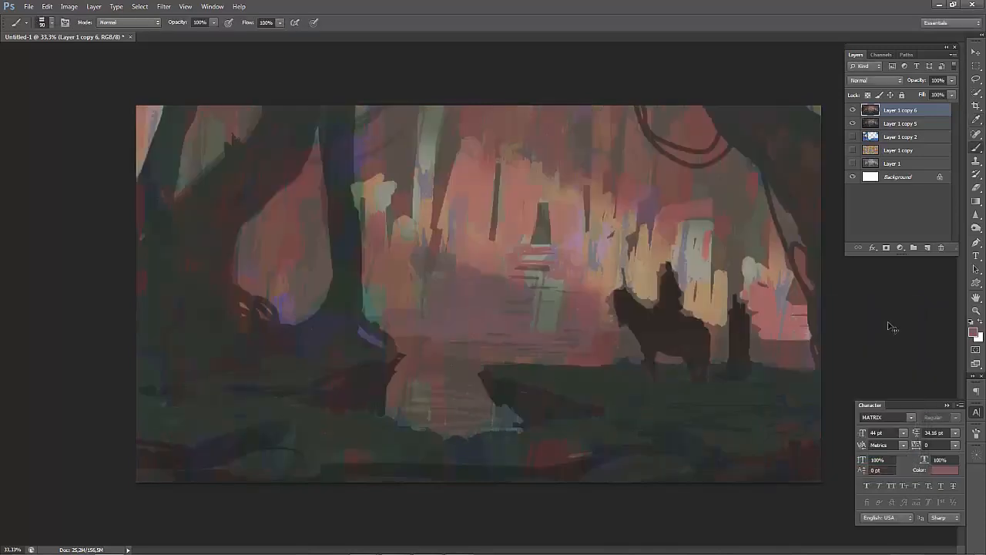
key("ctrl+minus")
key("F2")
key("ctrl+minus")
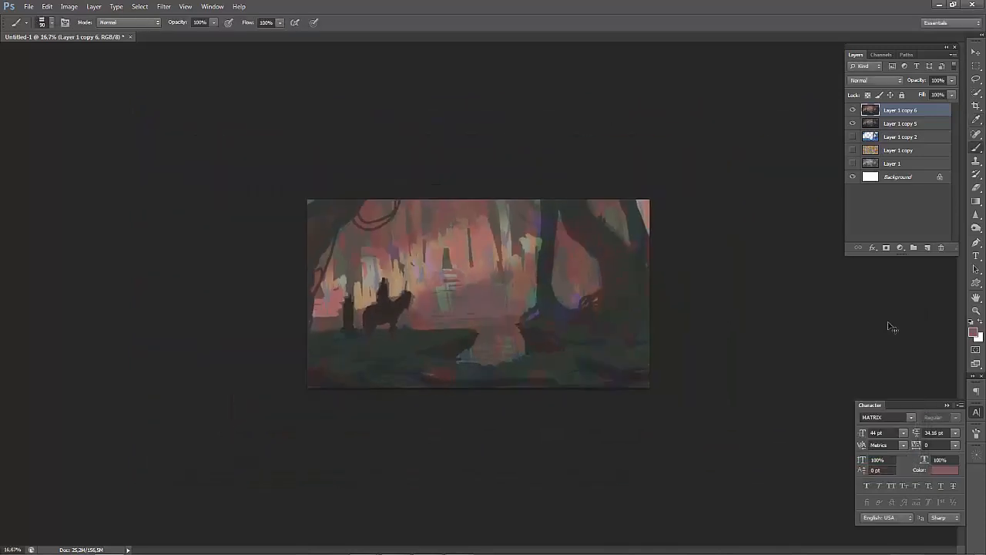
key("F2")
key("ctrl+plus")
key("F2")
key("ctrl+plus")
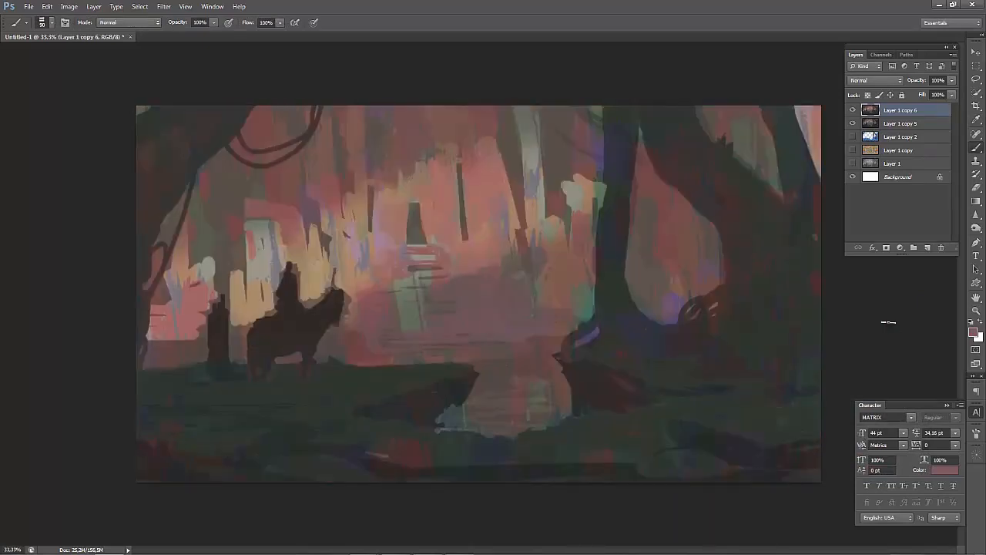
Blend the far shoreline beside the pale reflection with sampled pink and mauve, using the brush at size 60.
left_click(468, 282, "alt")
left_click(458, 268, "alt")
left_click(469, 286, "alt")
mouse_move(481, 269)
left_mouse_down()
mouse_move(478, 246)
mouse_move(486, 259)
mouse_move(488, 243)
mouse_move(486, 261)
mouse_move(480, 238)
mouse_move(483, 266)
left_mouse_up()
left_click(487, 242, "alt")
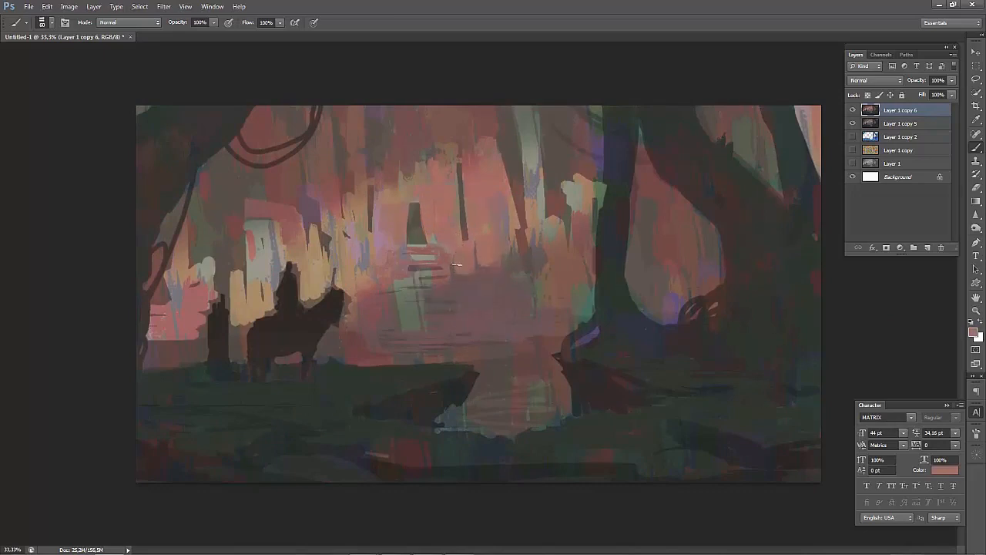
Paint sampled mauve over the lower part of the teal reflection, breaking it into thin horizontal streaks.
left_click(463, 269, "alt")
left_click(454, 266, "alt")
left_click(462, 293, "alt")
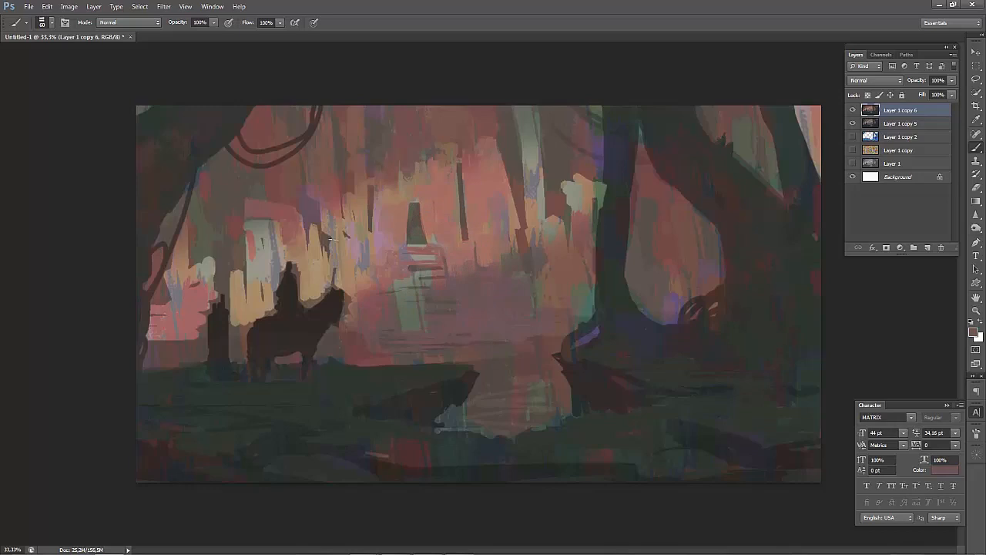
left_click(452, 294, "alt")
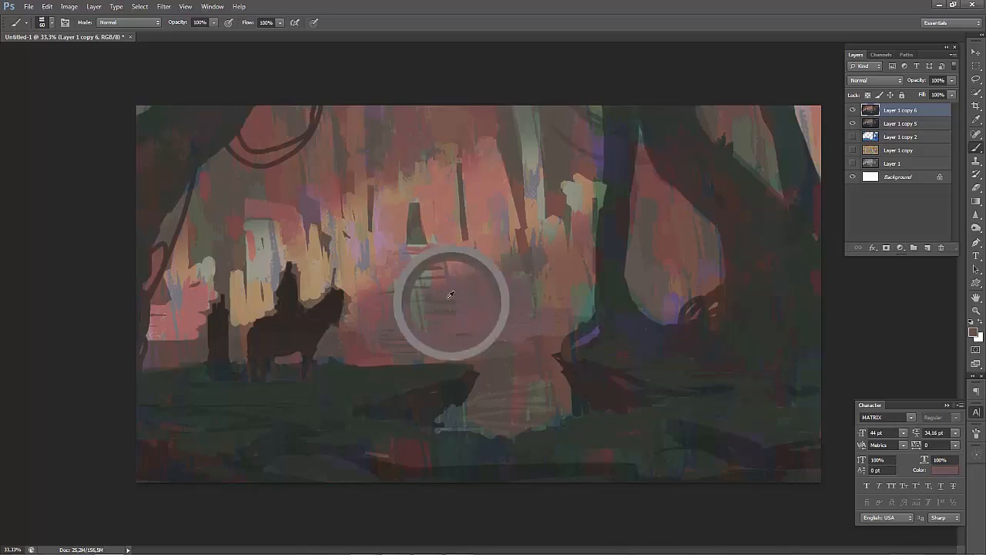
left_click(436, 291, "alt")
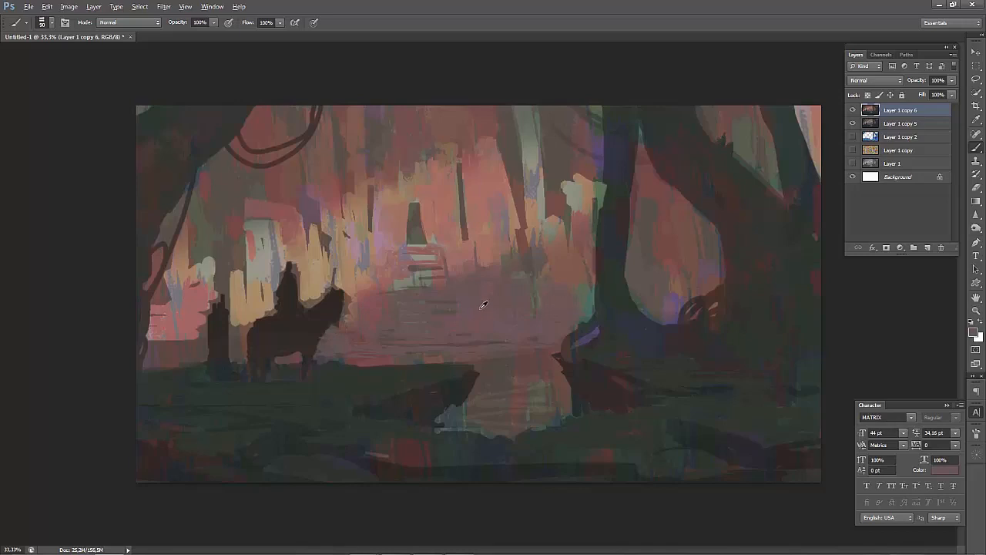
Choose a muted mauve foreground colour and blend it with sampled tones across the open water in the middle.
left_click(972, 333)
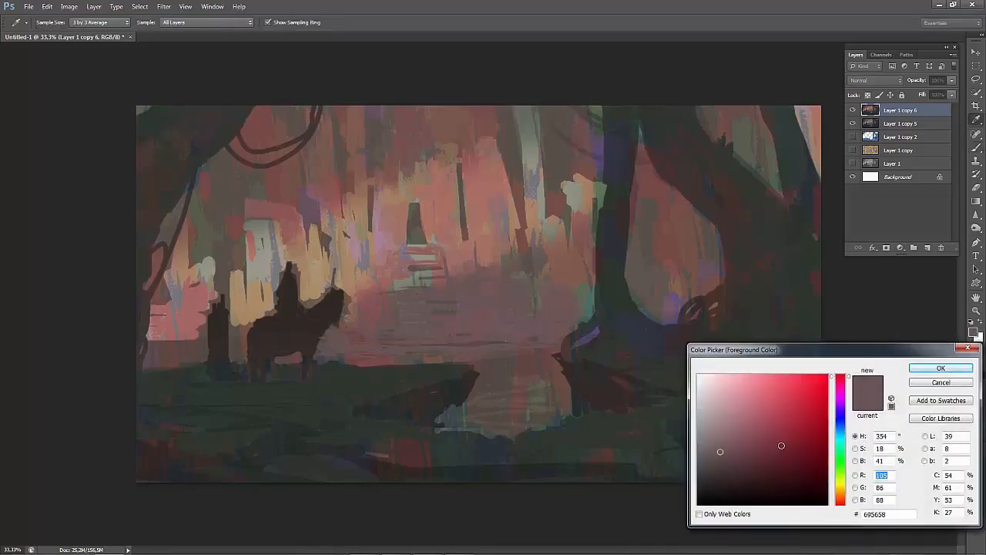
left_click(935, 370)
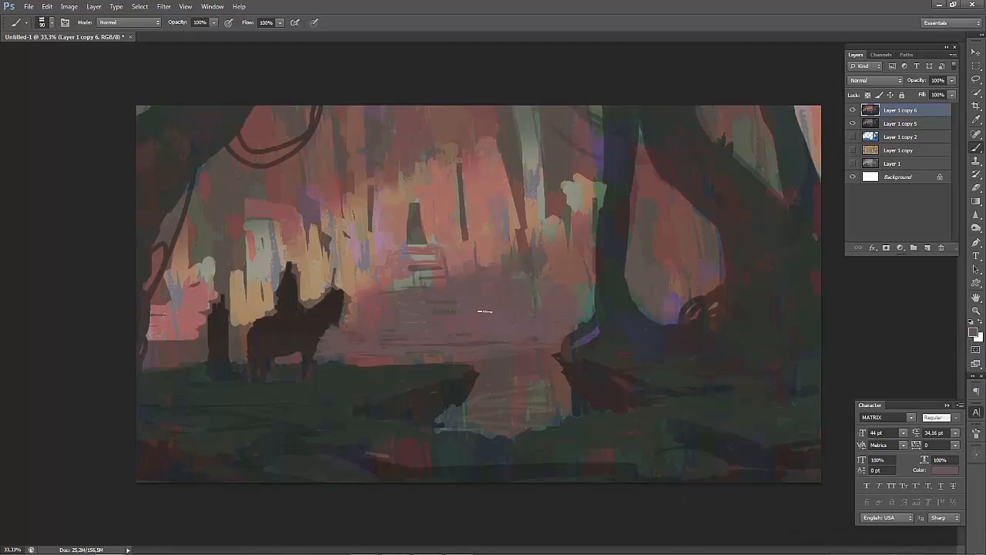
key("ctrl+plus")
key("ctrl+plus")
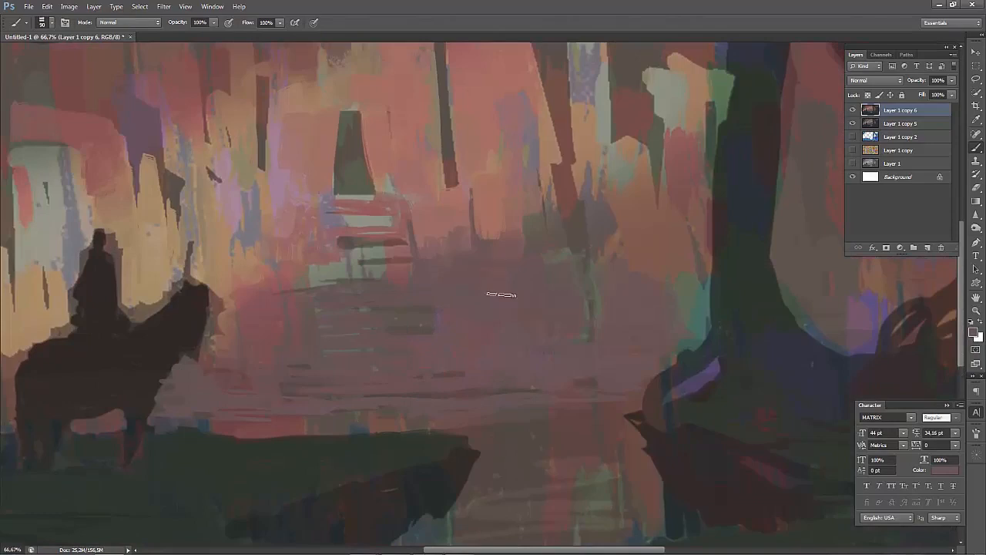
left_click(516, 352, "alt")
left_click(524, 292, "alt")
key("ctrl+minus")
key("ctrl+minus")
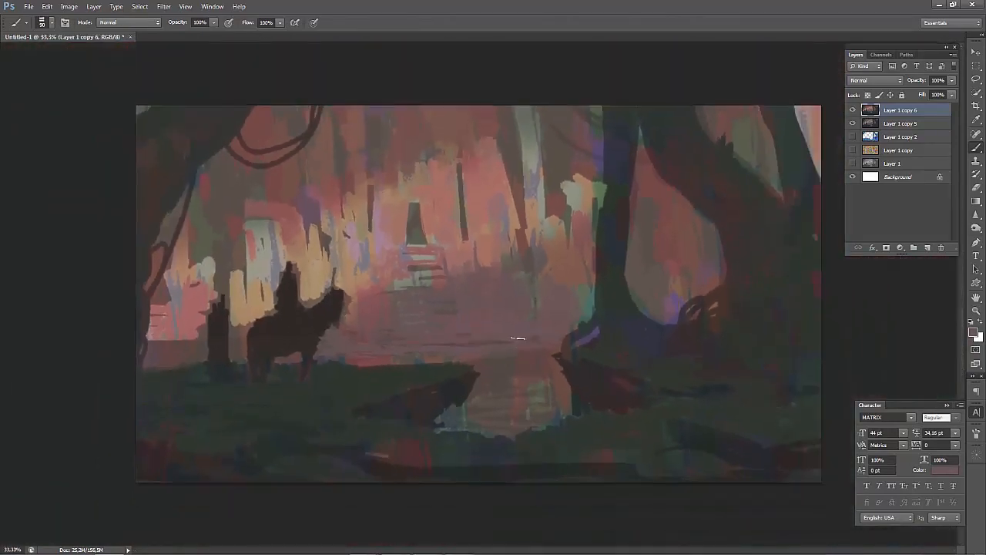
Paint the grey opening between the two large right-hand trees with sampled mauve and pink, using a brush enlarged to 150.
left_click(554, 297, "alt")
key("bracketright")
key("bracketright")
key("bracketright")
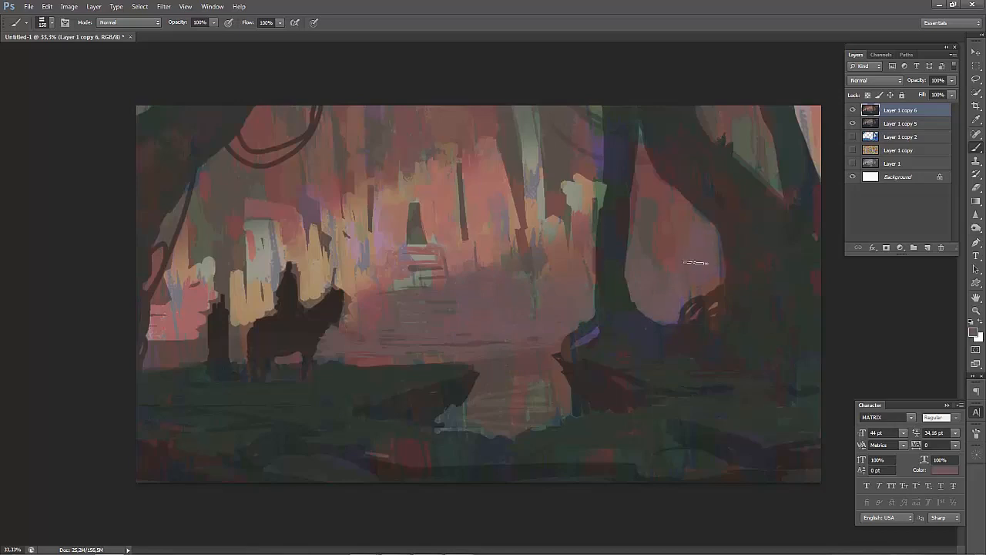
mouse_move(662, 254)
left_mouse_down()
mouse_move(648, 238)
mouse_move(659, 211)
mouse_move(659, 253)
left_mouse_up()
left_click(662, 195, "alt")
left_click(657, 198, "alt")
left_click(645, 242, "alt")
Reduce the brush to 90 and sample the dark trunk colour at the edge of the opening between the right-hand trees.
key("bracketleft")
key("bracketleft")
key("bracketleft")
left_click(708, 215, "alt")
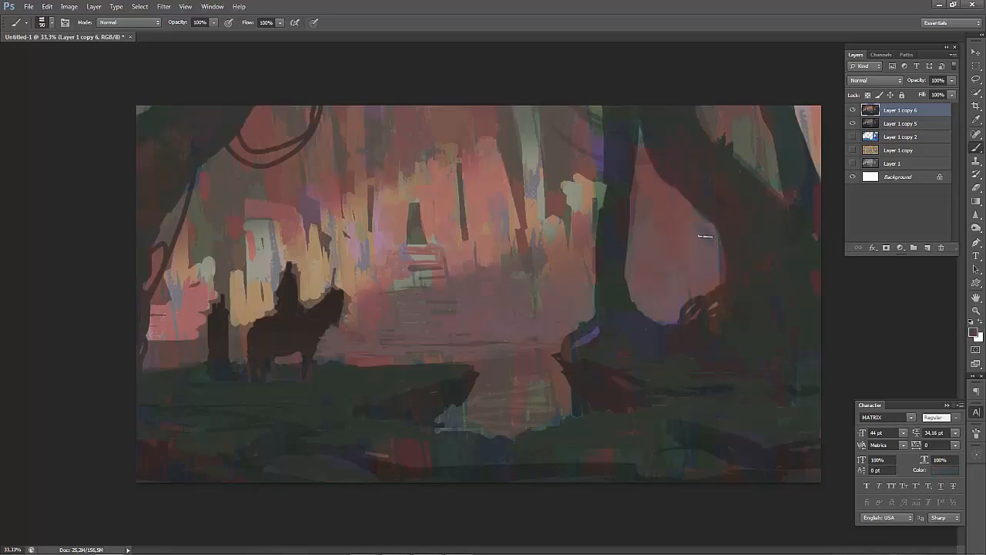
Paint the mauve background beside the large right tree's trunk with tones sampled nearby.
left_click(707, 229, "alt")
left_click(696, 223, "alt")
left_click_drag(711, 234, 717, 256)
Examine the composition mirrored and unmirrored at reduced zoom.
key("ctrl+shift+h")
key("ctrl+minus")
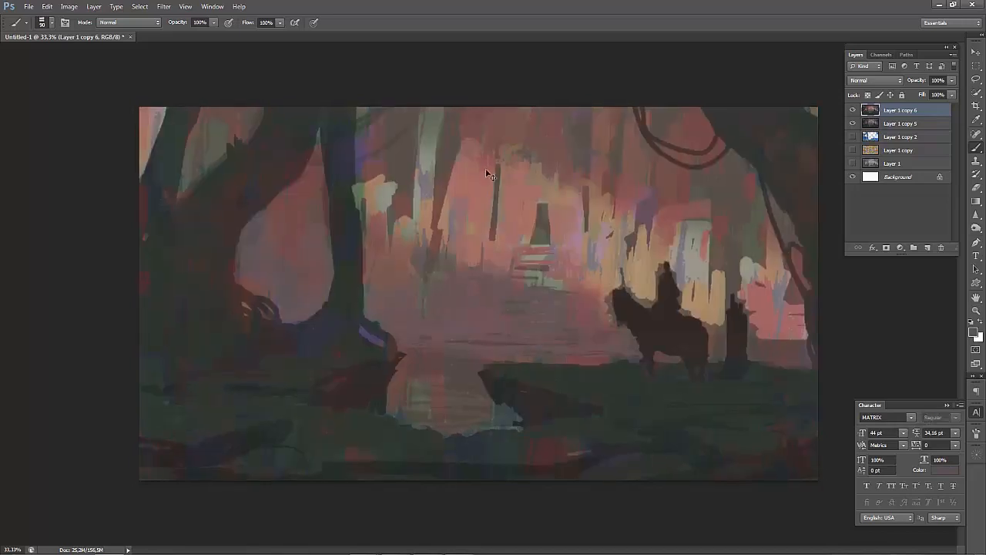
key("ctrl+shift+h")
key("ctrl+minus")
key("ctrl+minus")
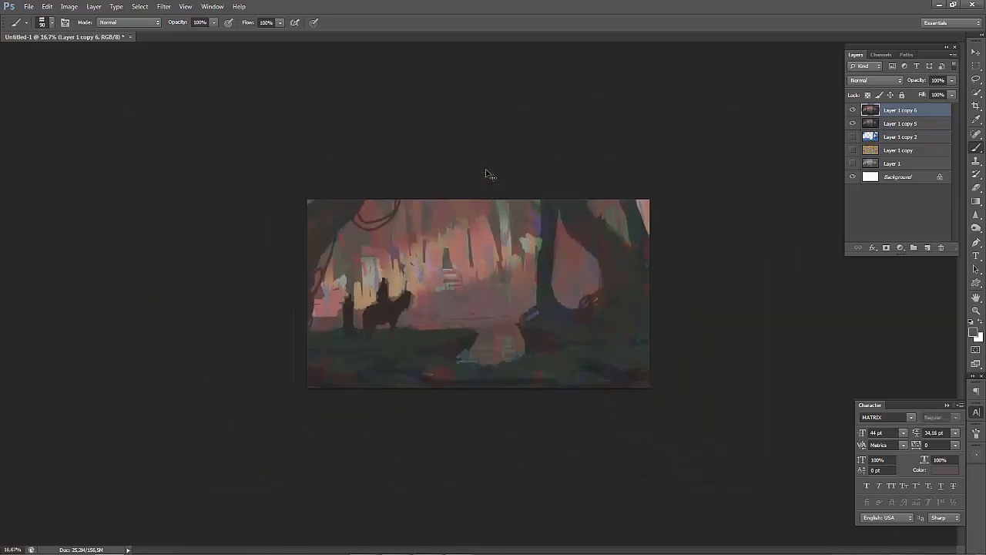
key("ctrl+shift+h")
key("ctrl+plus")
key("ctrl+plus")
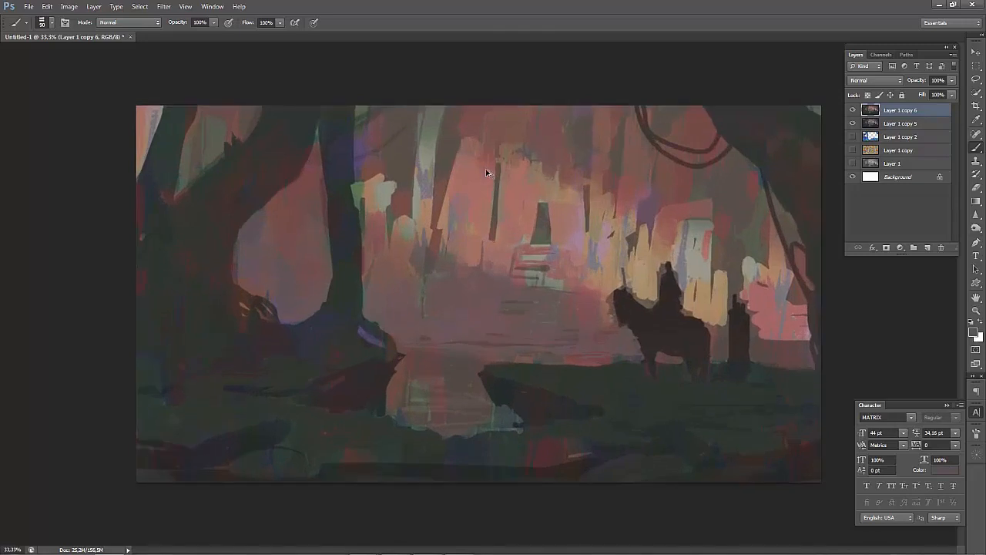
key("ctrl+shift+h")
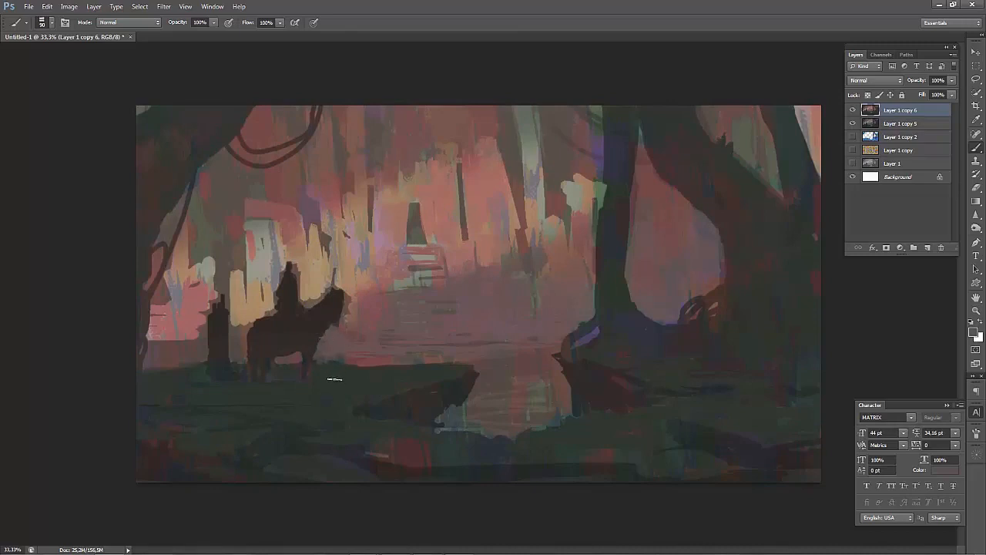
Set the brush to Color Dodge mode at size 90 and sample a warm tone beside the horse's head.
left_click(391, 428, "alt")
key("bracketright")
key("bracketright")
key("bracketright")
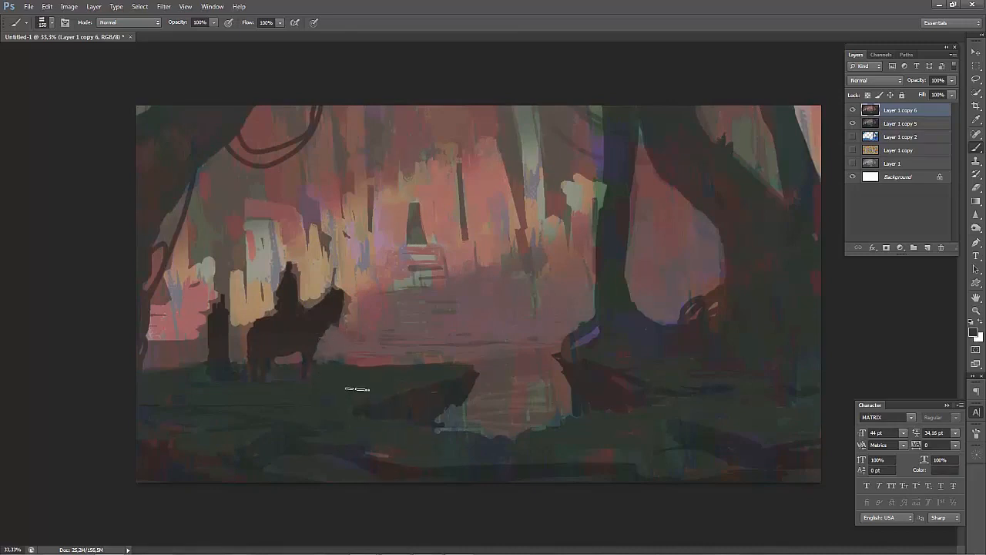
left_click(125, 22)
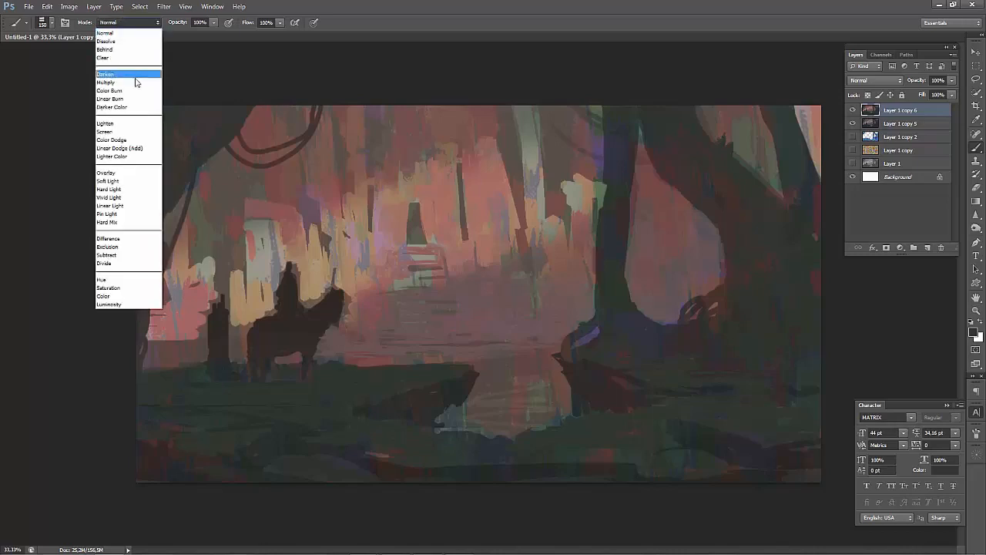
left_click(111, 139)
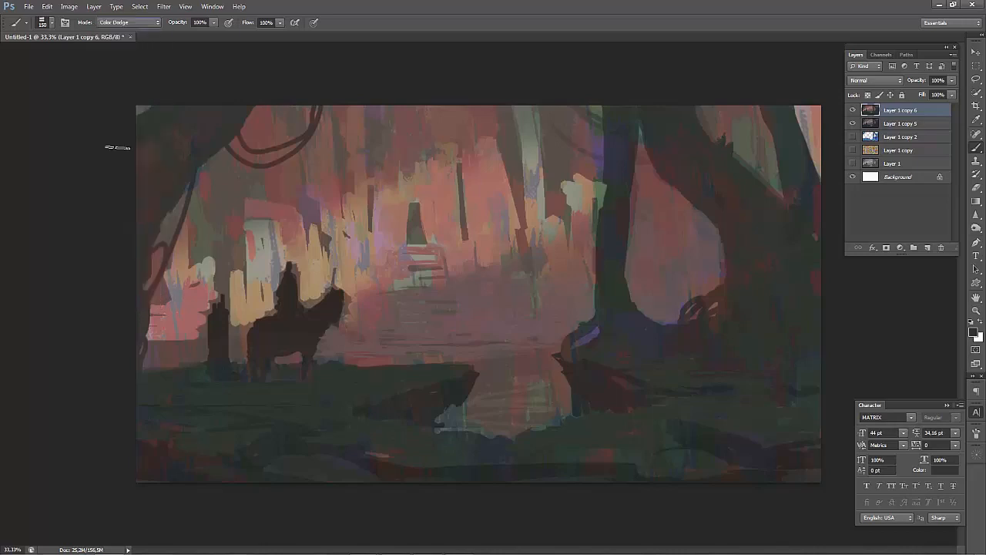
left_click(352, 281, "alt")
key("bracketleft")
key("bracketleft")
key("bracketleft")
Undo a test highlight on the foreground ground and paint Color Dodge highlights on the upper bark of the large right tree.
mouse_move(430, 434)
left_mouse_down()
mouse_move(389, 433)
mouse_move(427, 434)
mouse_move(418, 436)
mouse_move(431, 444)
mouse_move(410, 447)
mouse_move(378, 436)
left_mouse_up()
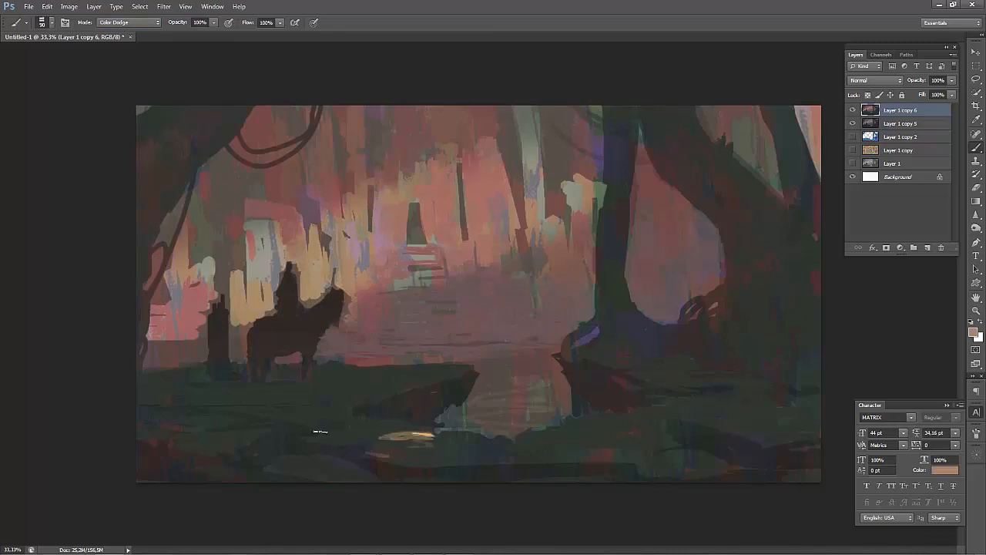
key("ctrl+z")
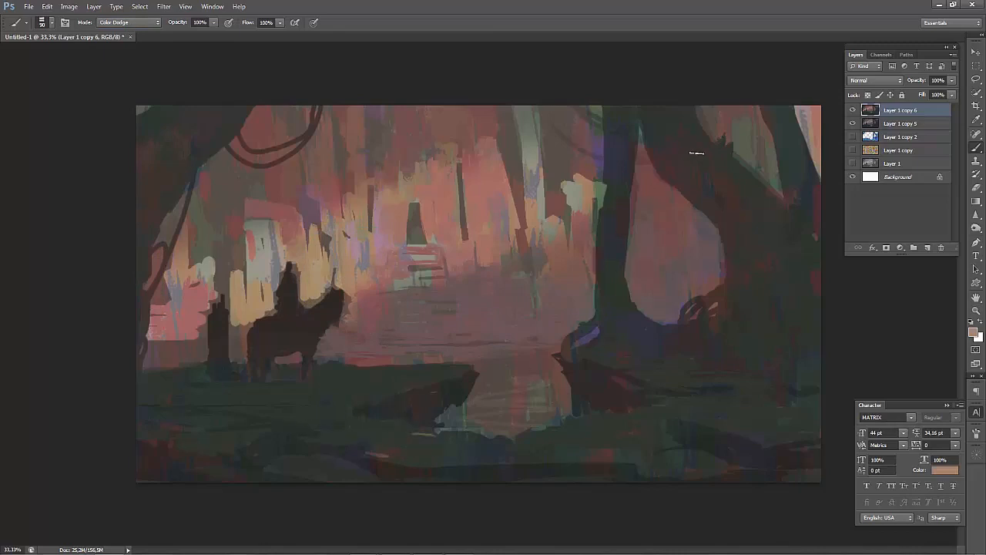
key("bracketleft")
mouse_move(696, 153)
left_mouse_down()
mouse_move(720, 164)
mouse_move(712, 176)
mouse_move(706, 166)
mouse_move(729, 162)
mouse_move(723, 154)
mouse_move(673, 156)
left_mouse_up()
mouse_move(688, 120)
left_mouse_down()
mouse_move(695, 136)
mouse_move(669, 163)
left_mouse_up()
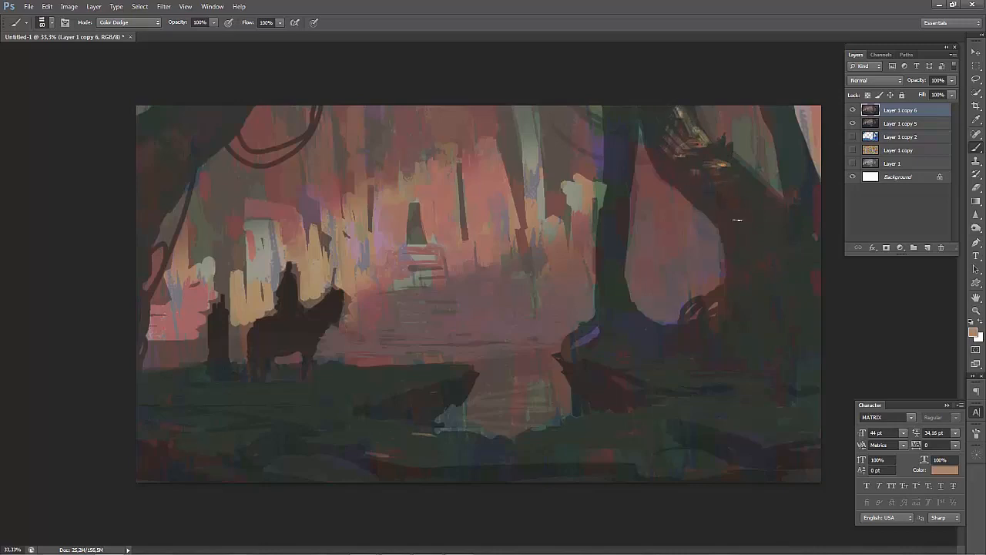
Add Color Dodge highlights to the slim tree trunk, the right bank and the lower bark of the large right tree.
mouse_move(614, 110)
left_mouse_down()
mouse_move(614, 189)
mouse_move(616, 215)
left_mouse_up()
left_click_drag(667, 414, 745, 421)
left_click_drag(652, 380, 688, 383)
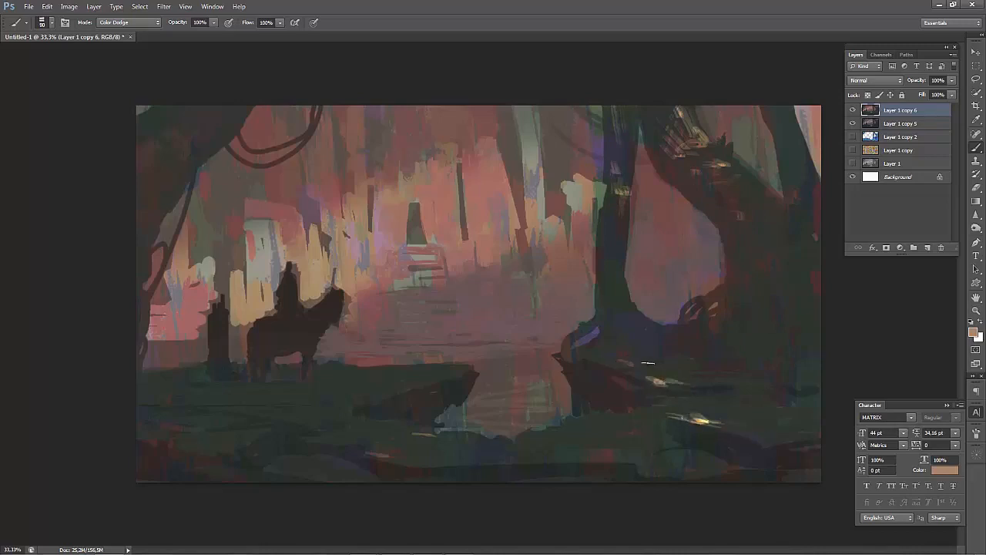
mouse_move(569, 349)
left_mouse_down()
mouse_move(603, 355)
mouse_move(614, 345)
left_mouse_up()
mouse_move(779, 234)
left_mouse_down()
mouse_move(816, 265)
mouse_move(784, 248)
mouse_move(798, 261)
mouse_move(767, 270)
mouse_move(774, 259)
mouse_move(794, 297)
mouse_move(773, 287)
mouse_move(769, 298)
mouse_move(819, 351)
left_mouse_up()
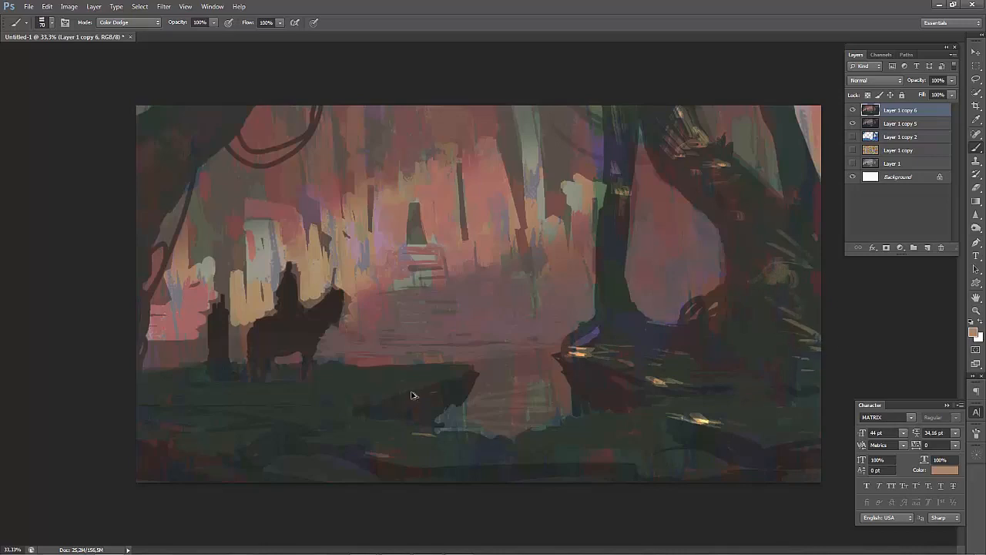
Check the new bark and bank highlights with the canvas mirrored and zoomed out.
key("ctrl+shift+h")
key("ctrl+minus")
key("ctrl+shift+h")
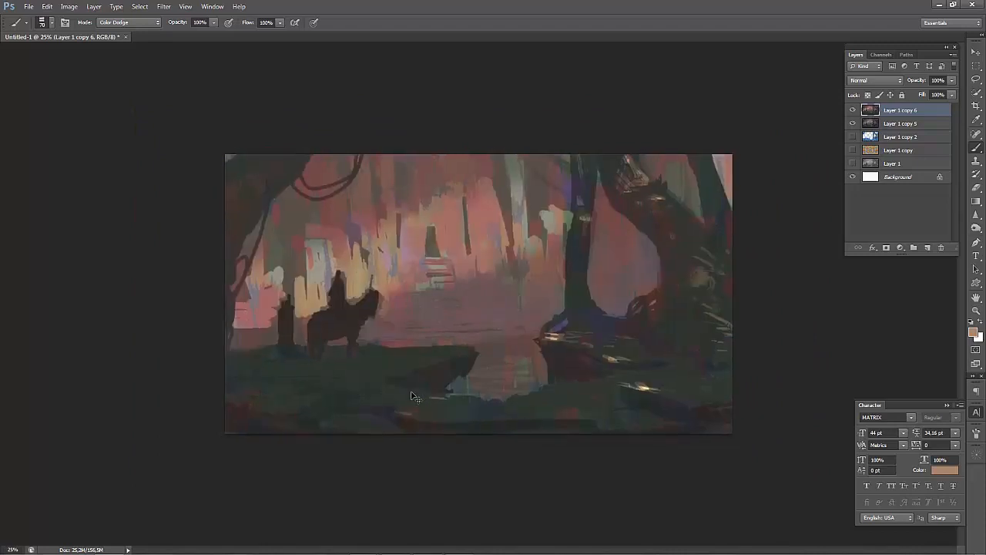
key("ctrl+minus")
key("ctrl+shift+h")
key("ctrl+shift+h")
key("ctrl+plus")
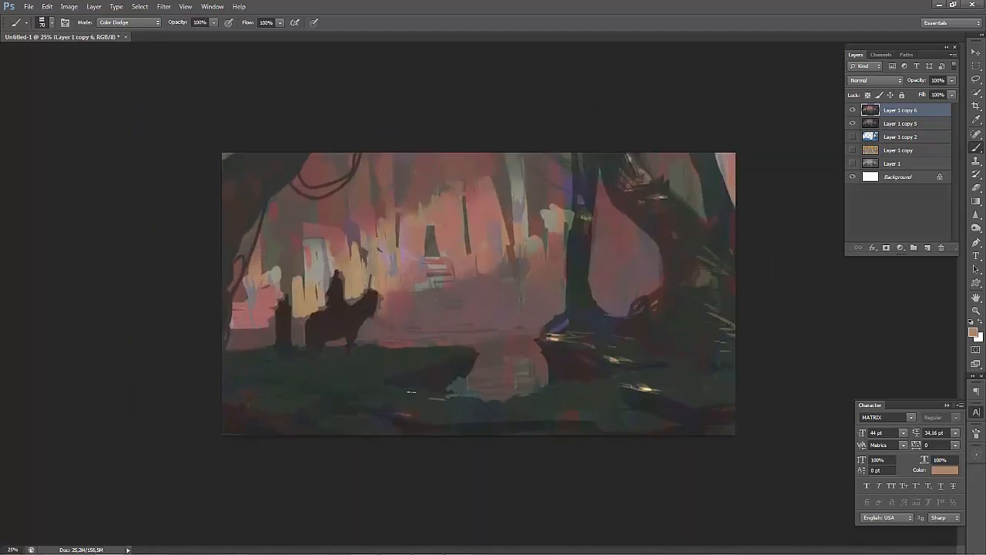
Paint Color Dodge highlights on the trunk at the canvas's upper right corner, stepping back the unwanted strokes.
key("bracketright")
mouse_move(719, 167)
left_mouse_down()
mouse_move(709, 157)
mouse_move(714, 177)
left_mouse_up()
key("ctrl+alt+z")
key("ctrl+alt+z")
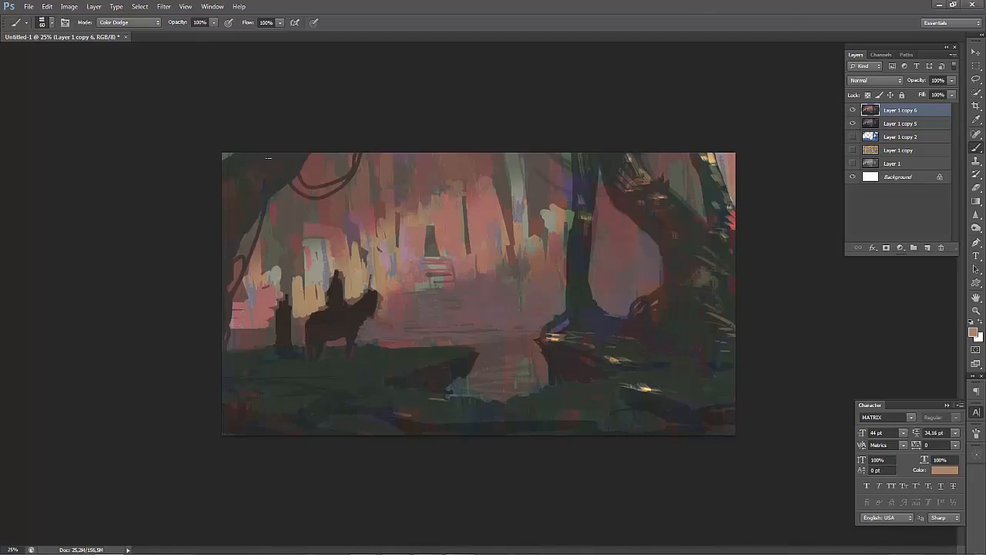
key("ctrl+alt+z")
Paint warm Color Dodge highlights along the edge and grass of the left bank in front of the horse.
mouse_move(445, 355)
left_mouse_down()
mouse_move(463, 354)
mouse_move(423, 351)
mouse_move(448, 349)
mouse_move(407, 359)
mouse_move(409, 369)
mouse_move(373, 350)
left_mouse_up()
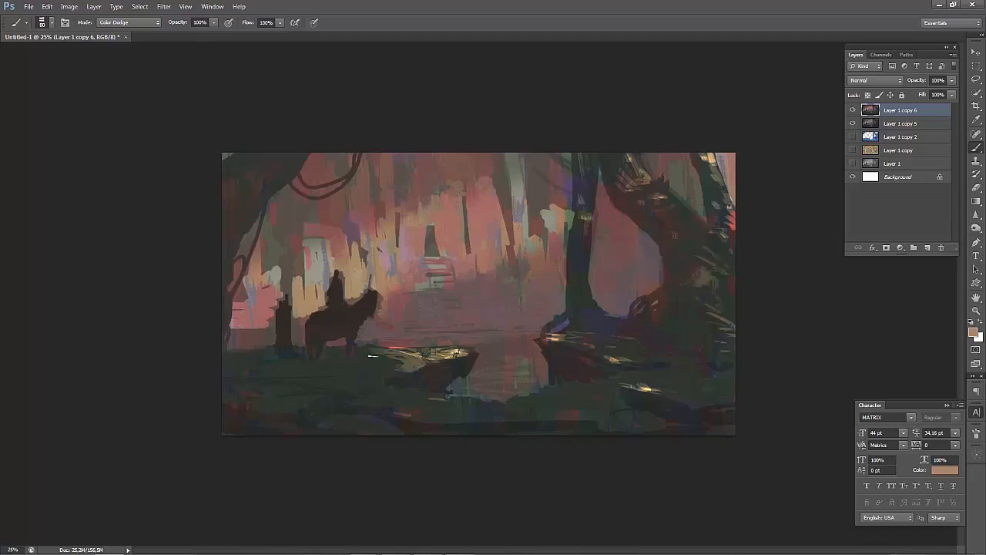
mouse_move(374, 347)
left_mouse_down()
mouse_move(385, 372)
mouse_move(327, 378)
mouse_move(352, 374)
mouse_move(319, 367)
mouse_move(382, 368)
mouse_move(323, 373)
left_mouse_up()
key("bracketright")
key("bracketright")
Paint glowing Color Dodge highlights on the rider and the horse's neck with a smaller brush.
key("bracketleft")
key("bracketleft")
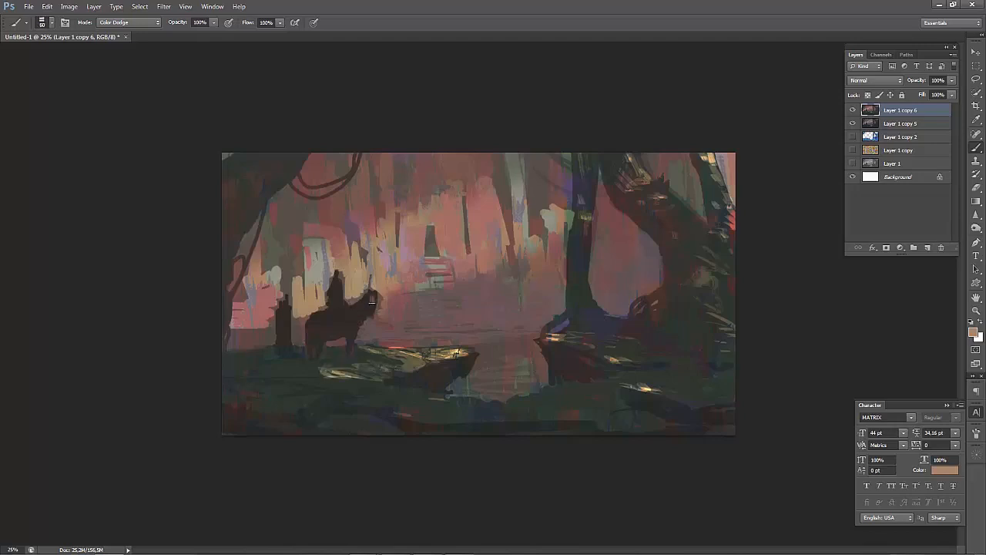
mouse_move(355, 308)
left_mouse_down()
mouse_move(370, 290)
mouse_move(337, 289)
mouse_move(348, 312)
mouse_move(341, 304)
left_mouse_up()
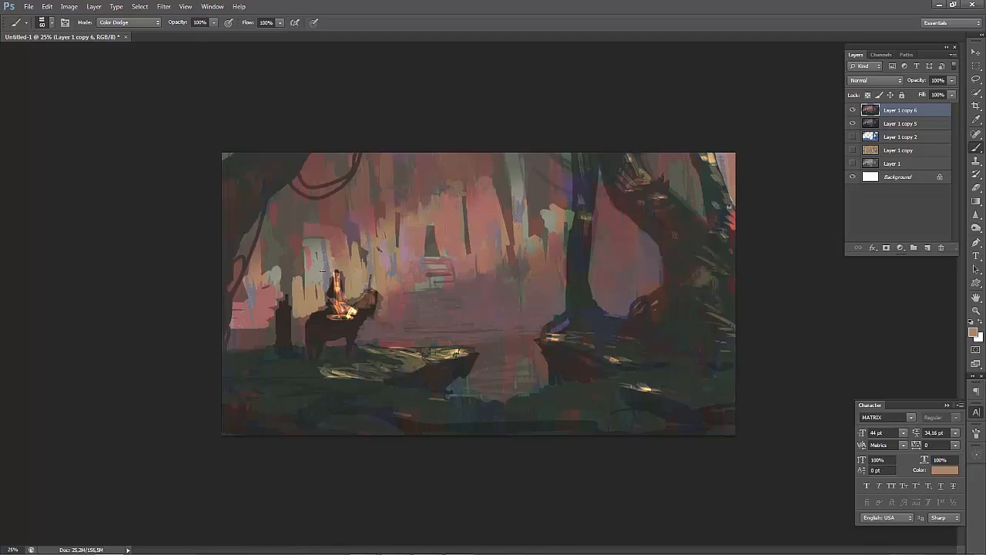
Examine how the lit rider reads at thumbnail size, with the canvas mirrored and unmirrored.
key("ctrl+shift+h")
key("ctrl+minus")
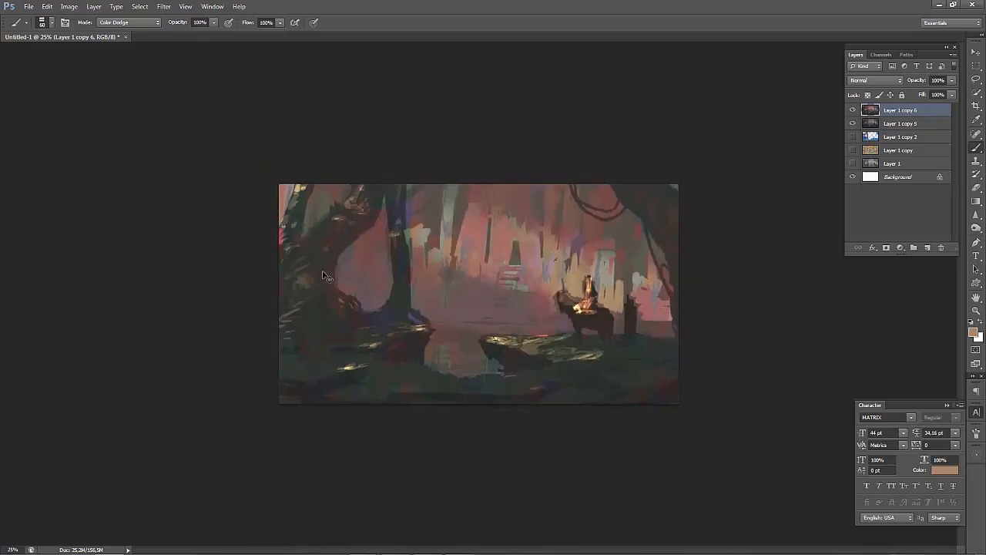
key("ctrl+shift+h")
key("ctrl+minus")
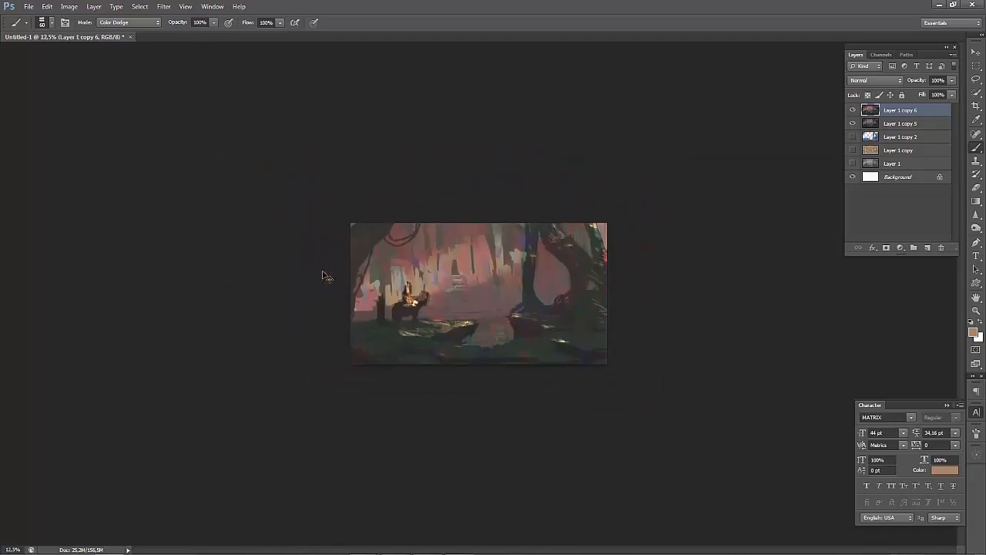
key("ctrl+shift+h")
key("ctrl+shift+h")
key("ctrl+plus")
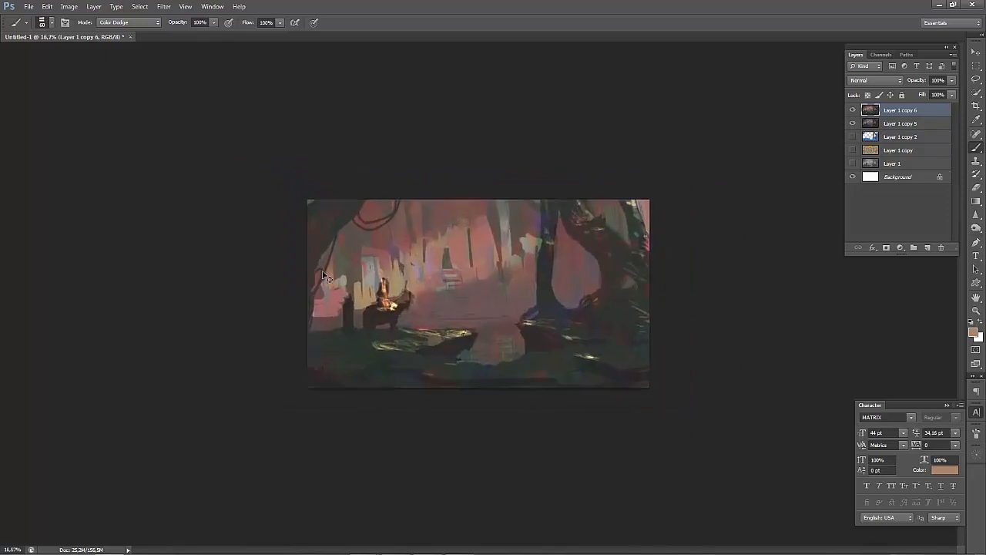
key("ctrl+plus")
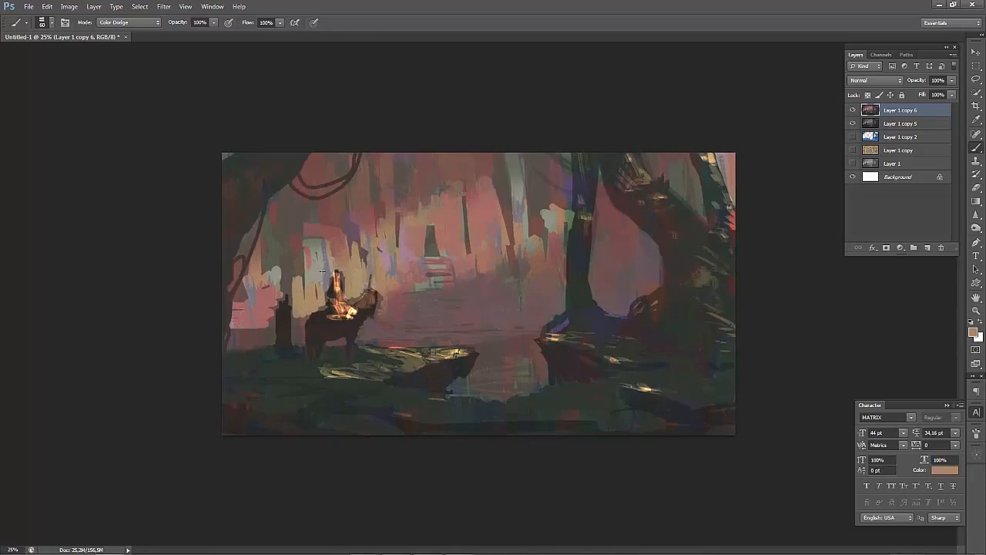
key("ctrl+minus")
key("ctrl+minus")
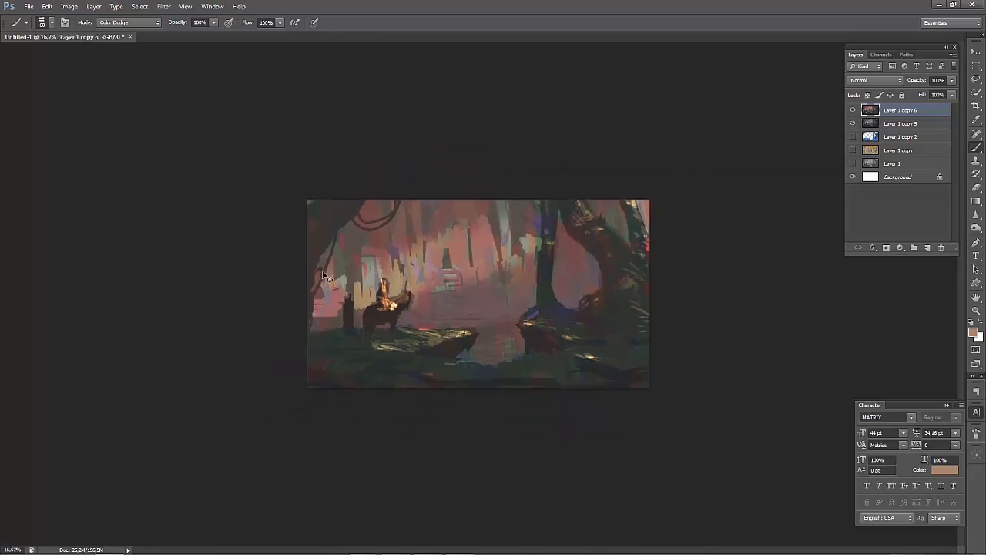
key("ctrl+shift+h")
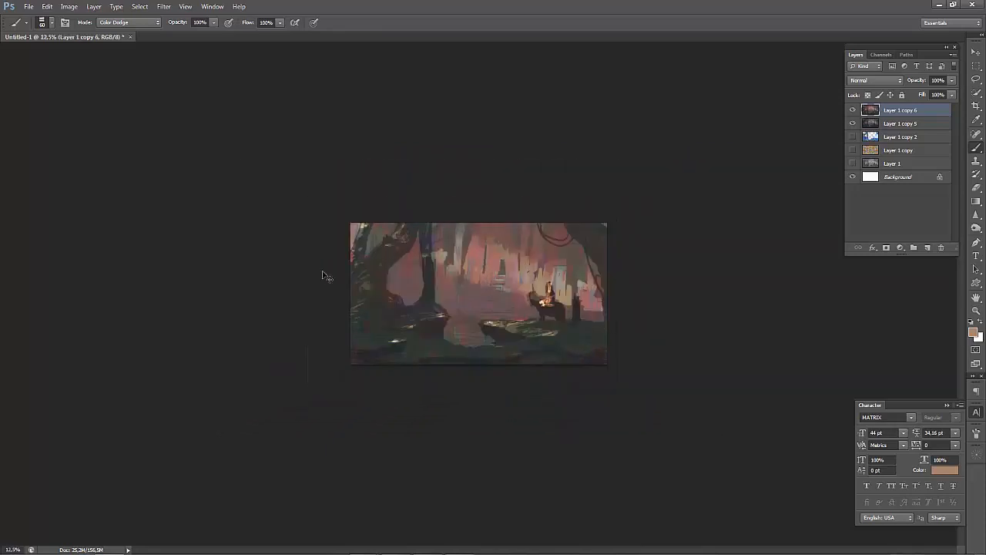
key("ctrl+shift+h")
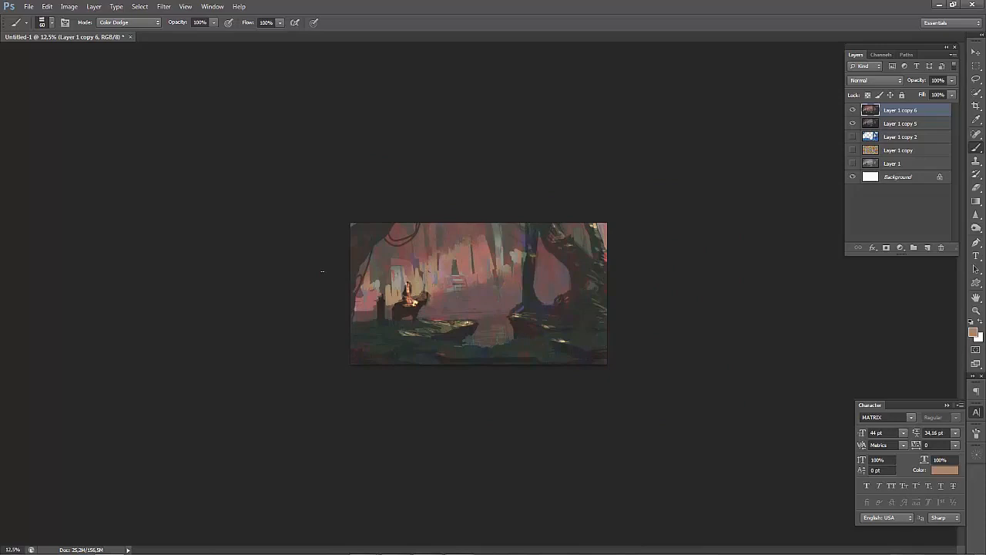
Extend the Color Dodge highlights over the horse's body and the grass beneath it.
key("ctrl+plus")
key("ctrl+plus")
key("ctrl+plus")
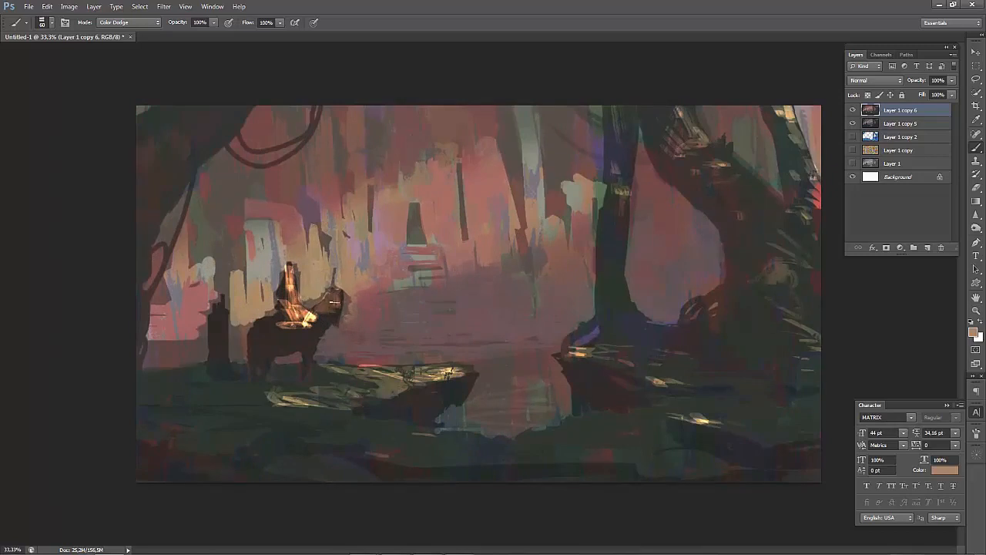
mouse_move(316, 330)
left_mouse_down()
mouse_move(336, 303)
mouse_move(323, 329)
mouse_move(336, 305)
mouse_move(303, 334)
mouse_move(304, 350)
mouse_move(302, 337)
mouse_move(304, 357)
mouse_move(294, 334)
mouse_move(291, 353)
mouse_move(273, 332)
left_mouse_up()
mouse_move(386, 374)
left_mouse_down()
mouse_move(318, 370)
mouse_move(329, 375)
mouse_move(305, 389)
mouse_move(257, 386)
mouse_move(275, 389)
mouse_move(262, 406)
mouse_move(285, 408)
mouse_move(194, 414)
left_mouse_up()
key("bracketleft")
key("bracketleft")
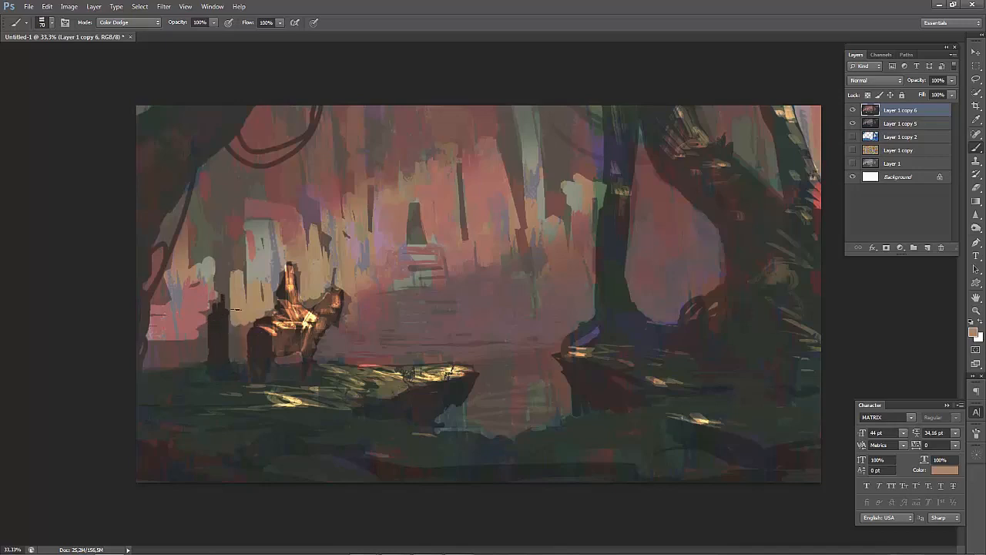
Examine the balance of the highlighted horse and bank at reduced zoom.
key("ctrl+minus")
key("ctrl+minus")
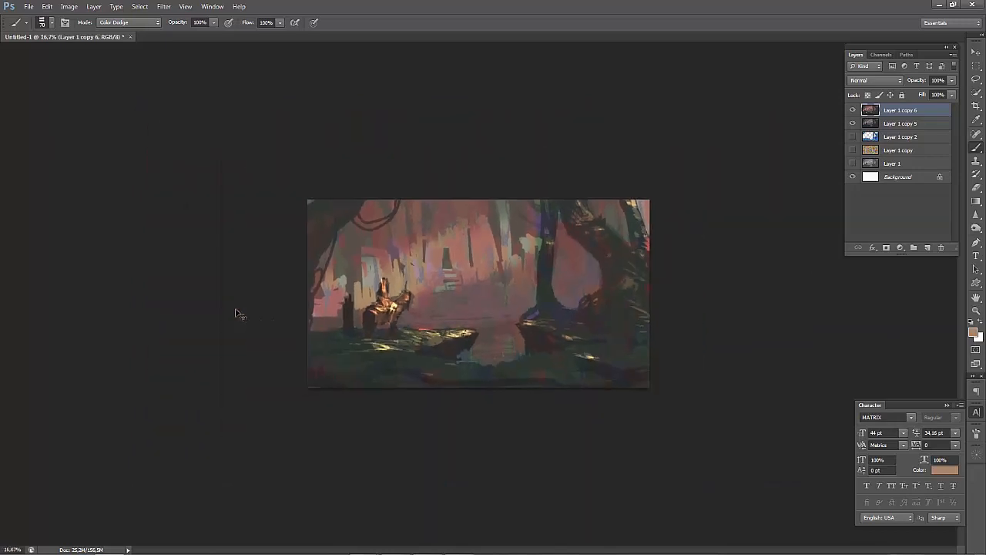
key("ctrl+h")
key("ctrl+h")
key("ctrl+minus")
key("ctrl+h")
key("ctrl+h")
key("ctrl+minus")
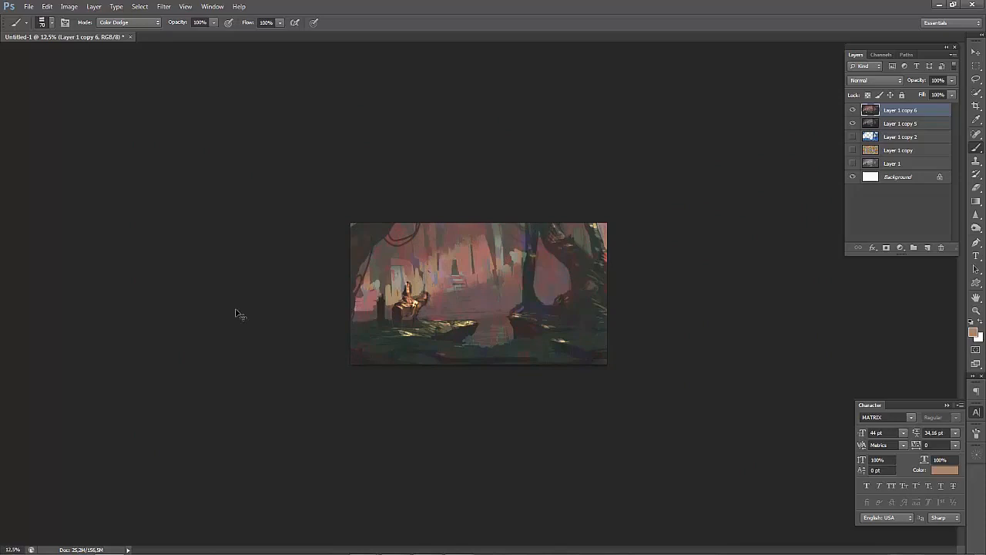
Return the brush to Normal mode and paint over the dark stump behind the horse with sampled background tones.
key("ctrl+plus")
key("ctrl+plus")
key("ctrl+plus")
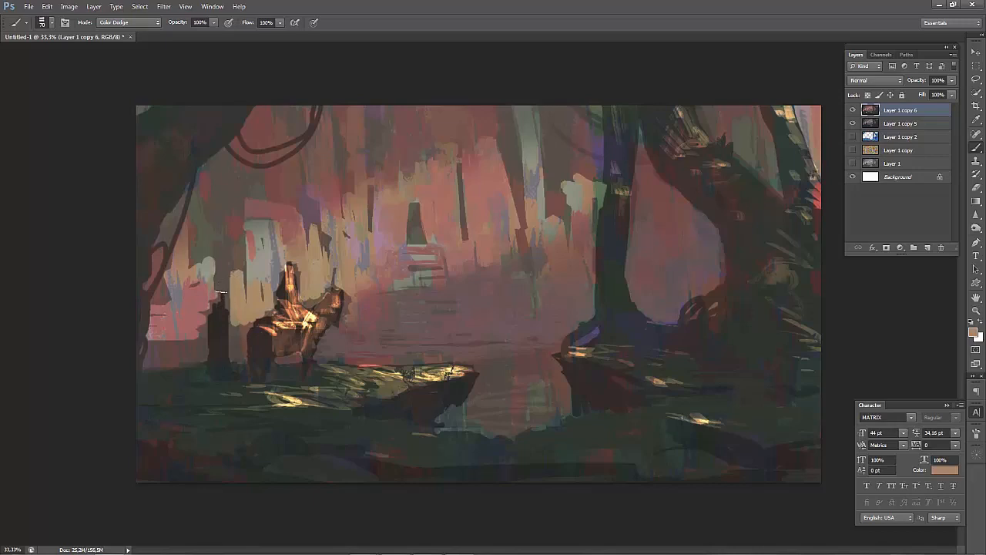
left_click(124, 22)
left_click(121, 24)
left_click(220, 279, "alt")
mouse_move(222, 299)
left_mouse_down()
mouse_move(217, 331)
mouse_move(210, 320)
mouse_move(211, 353)
mouse_move(224, 356)
mouse_move(241, 330)
mouse_move(349, 342)
mouse_move(186, 358)
mouse_move(228, 332)
mouse_move(239, 349)
mouse_move(143, 357)
mouse_move(183, 334)
left_mouse_up()
left_click(243, 333, "alt")
left_click(347, 348, "alt")
left_click(235, 342, "alt")
left_click_drag(183, 335, 226, 326)
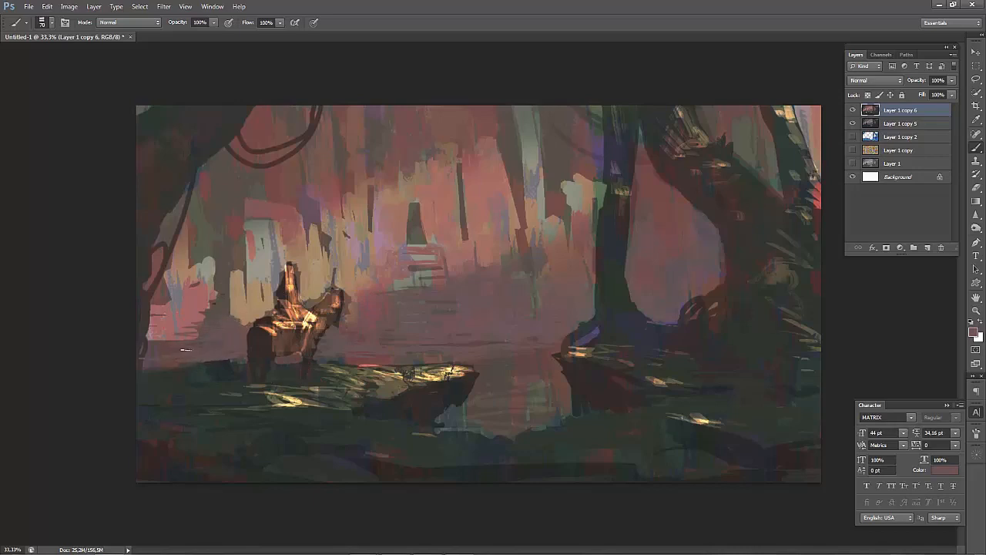
Enlarge the brush to 90 and blend the mauve ground tone into the pink patch at the left shoreline.
key("bracketright")
key("bracketright")
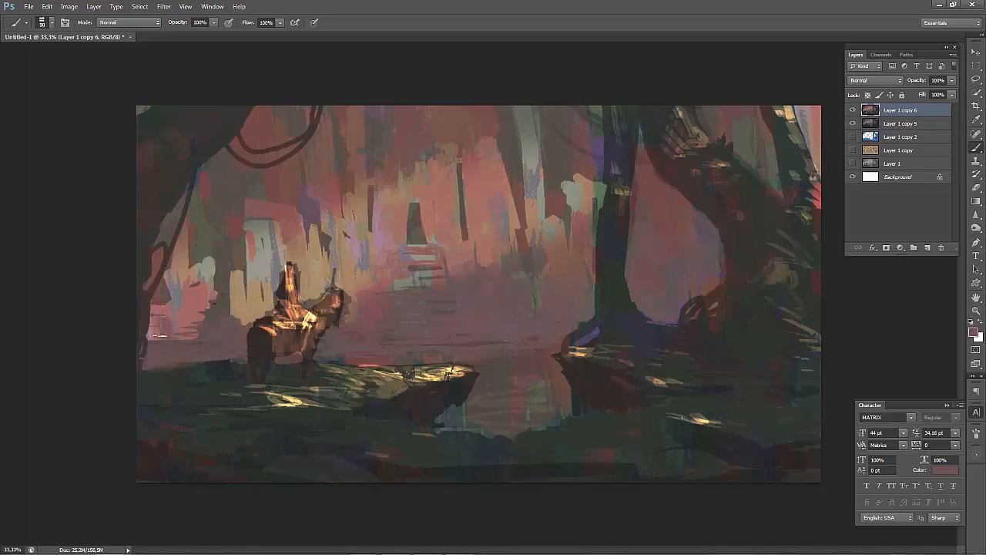
mouse_move(158, 335)
left_mouse_down()
mouse_move(181, 337)
mouse_move(204, 309)
mouse_move(210, 316)
mouse_move(214, 263)
mouse_move(199, 331)
left_mouse_up()
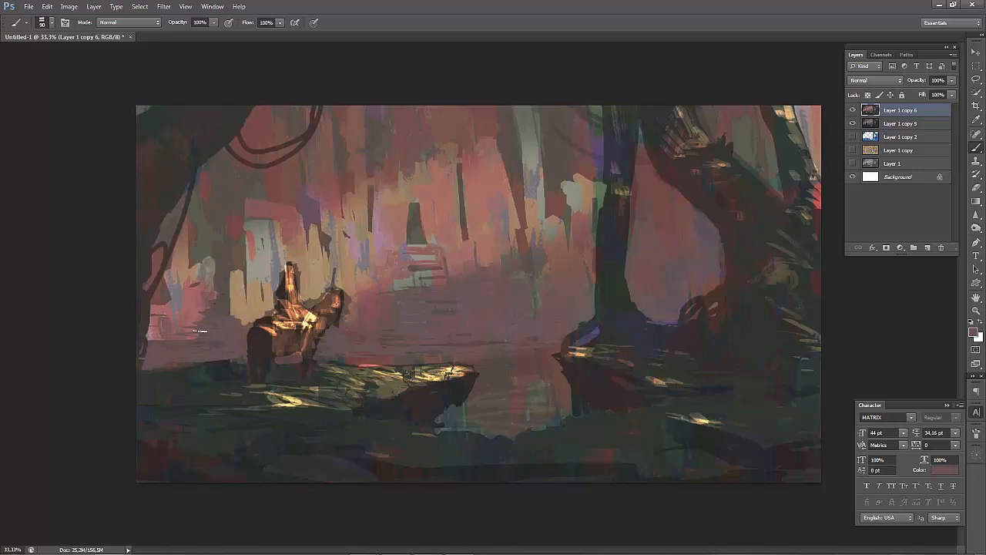
Paint vertical strokes in a sampled pink over the background between the hanging vine and the rider.
left_click(199, 298, "alt")
left_click_drag(200, 249, 205, 315)
left_click_drag(205, 232, 213, 298)
left_click_drag(207, 203, 217, 308)
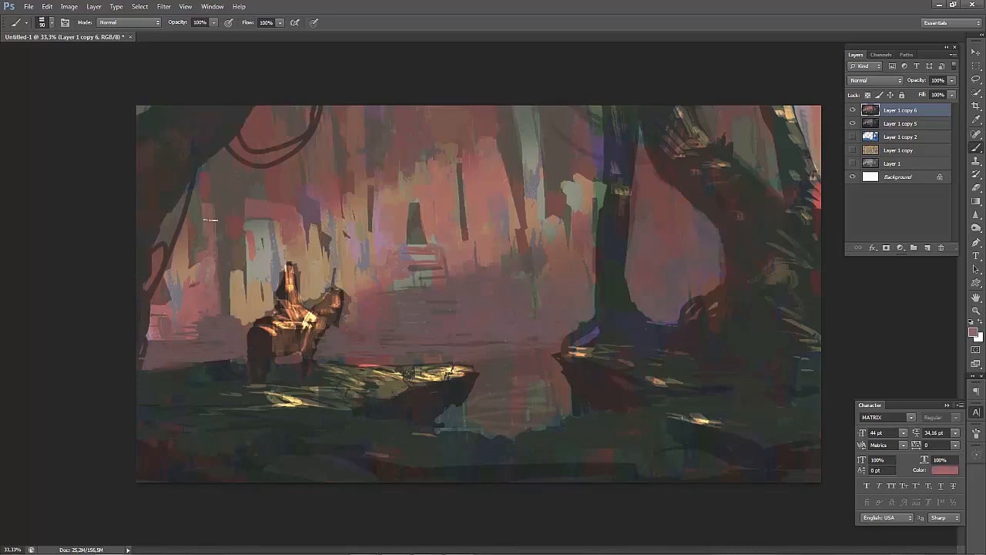
left_click_drag(213, 245, 224, 311)
left_click(236, 300, "alt")
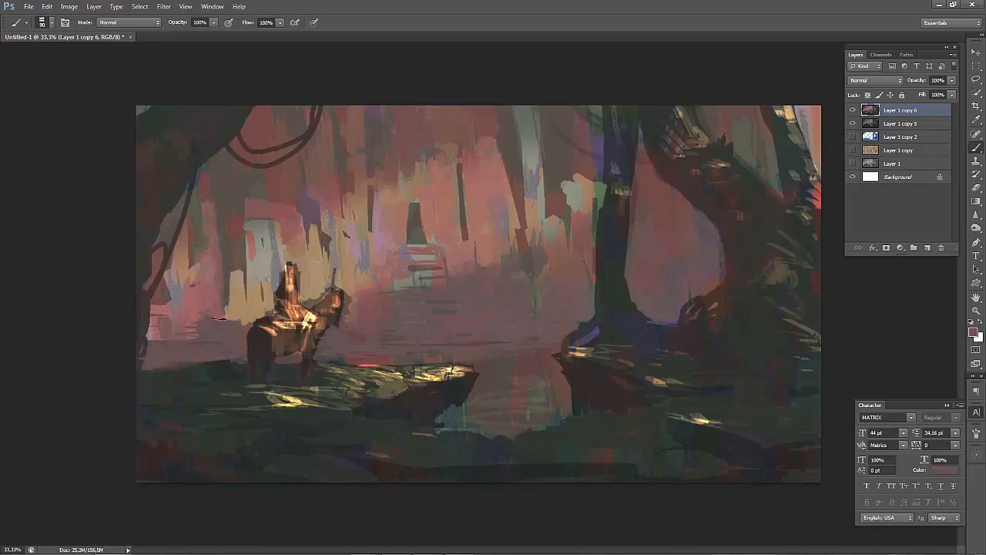
Touch up the pink patch at the left shoreline with sampled pink and mauve tones and check the composition mirrored.
left_click(213, 301, "alt")
left_click(162, 345, "alt")
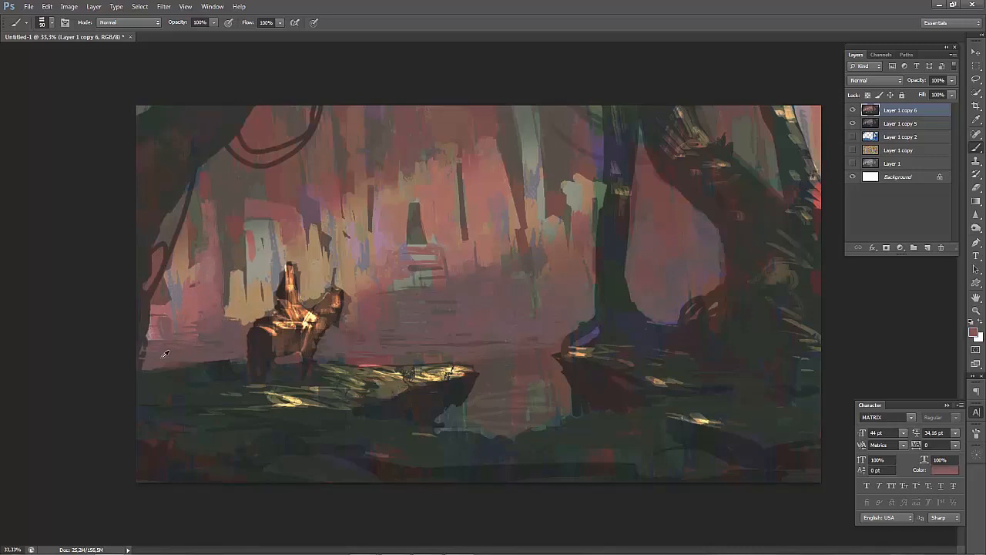
left_click(164, 355, "alt")
key("ctrl+shift+h")
key("ctrl+minus")
key("ctrl+minus")
key("ctrl+shift+h")
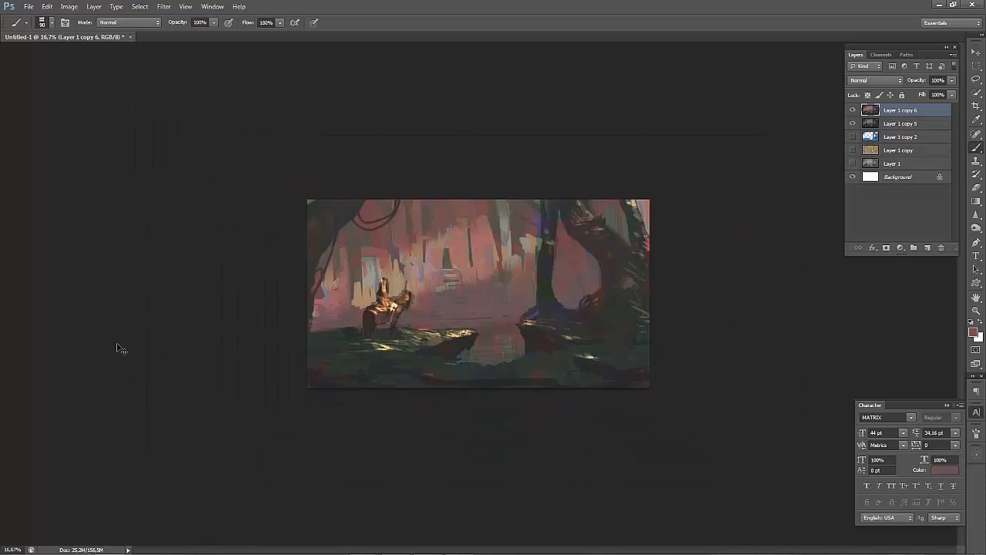
Duplicate the painting layer twice, checking the canvas flipped horizontally and returning it to its original orientation.
key("ctrl+shift+h")
key("ctrl+plus")
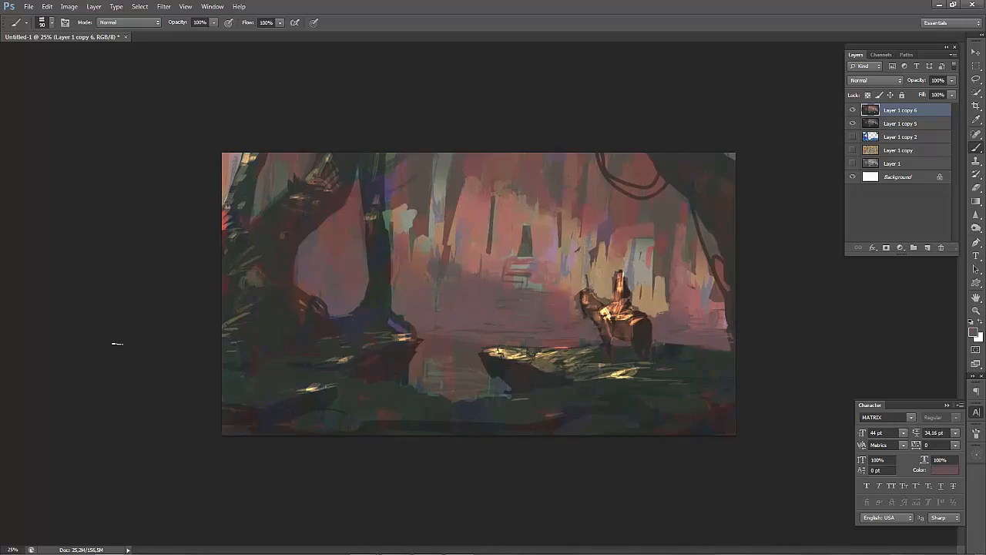
key("ctrl+j")
key("ctrl+shift+h")
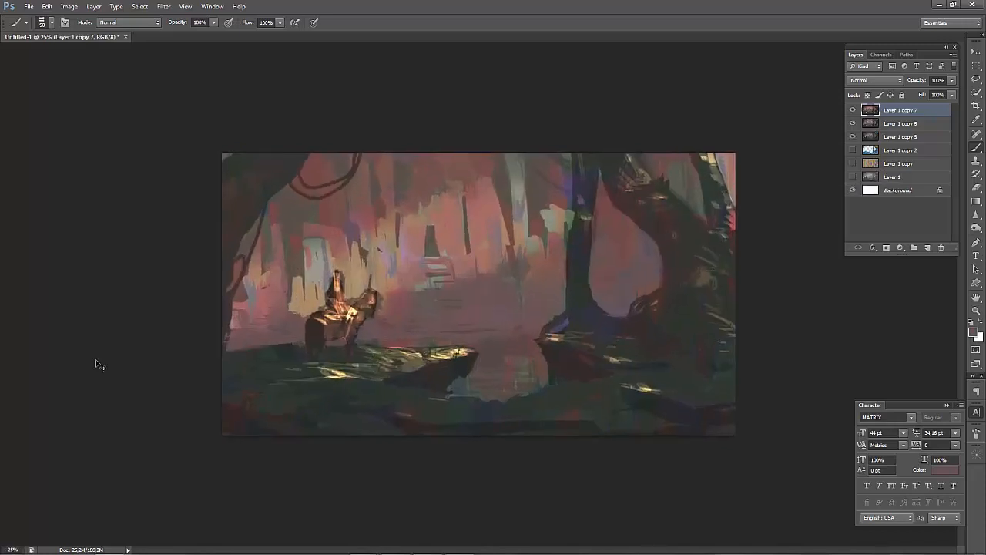
key("ctrl+j")
Brighten the top layer copy with Levels, pulling in the black and white input points, and check it mirrored at reduced zoom.
key("ctrl+l")
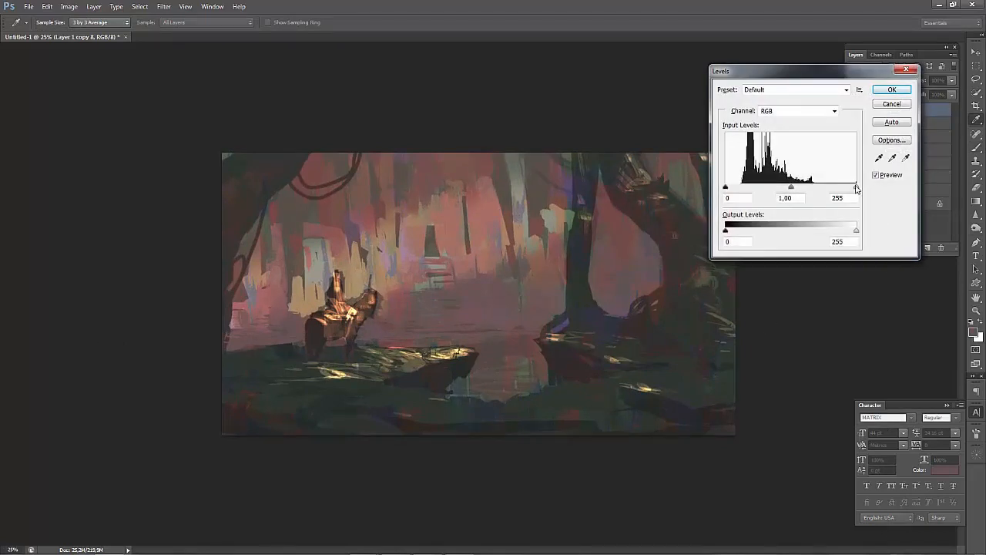
left_click_drag(856, 187, 731, 189)
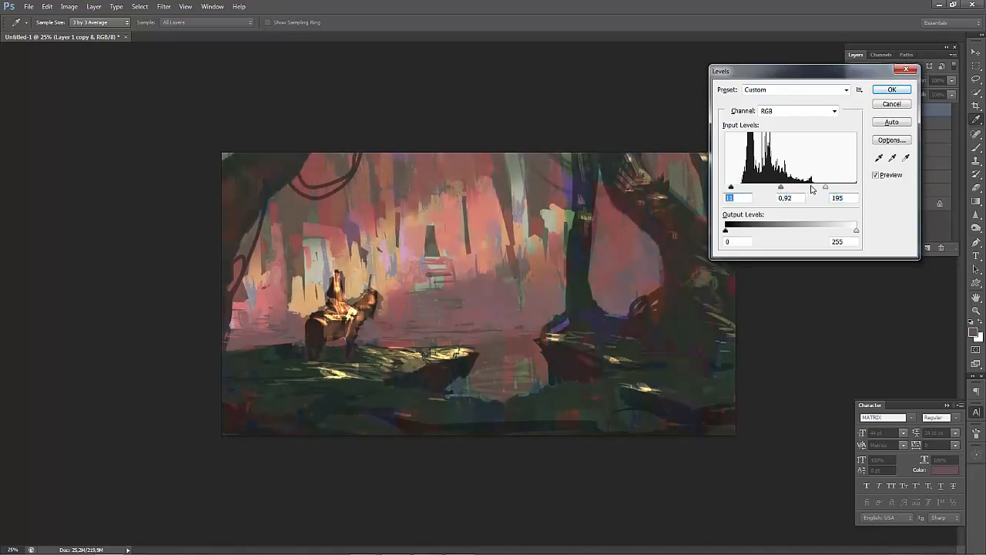
left_click_drag(825, 188, 780, 188)
left_click(892, 90)
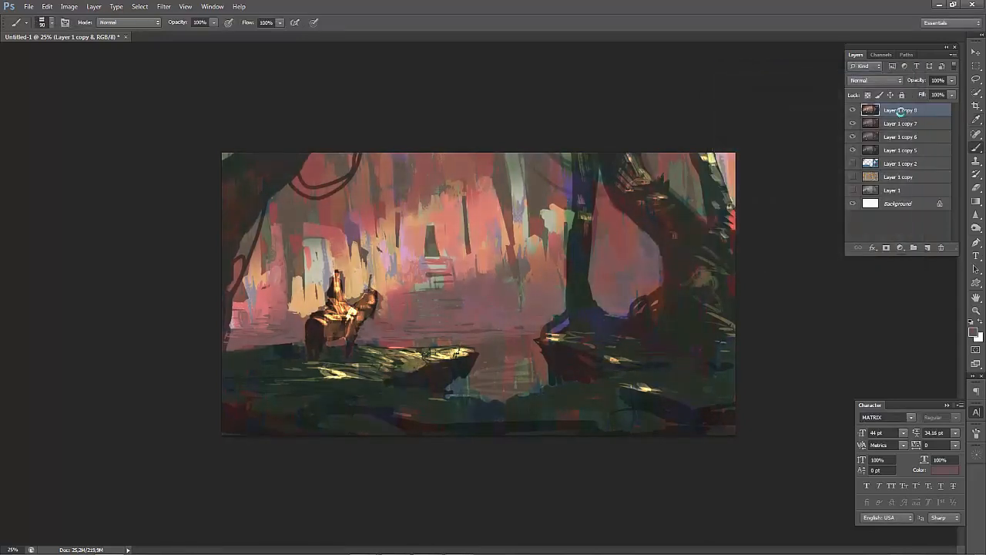
key("ctrl+shift+h")
key("ctrl+minus")
key("ctrl+shift+h")
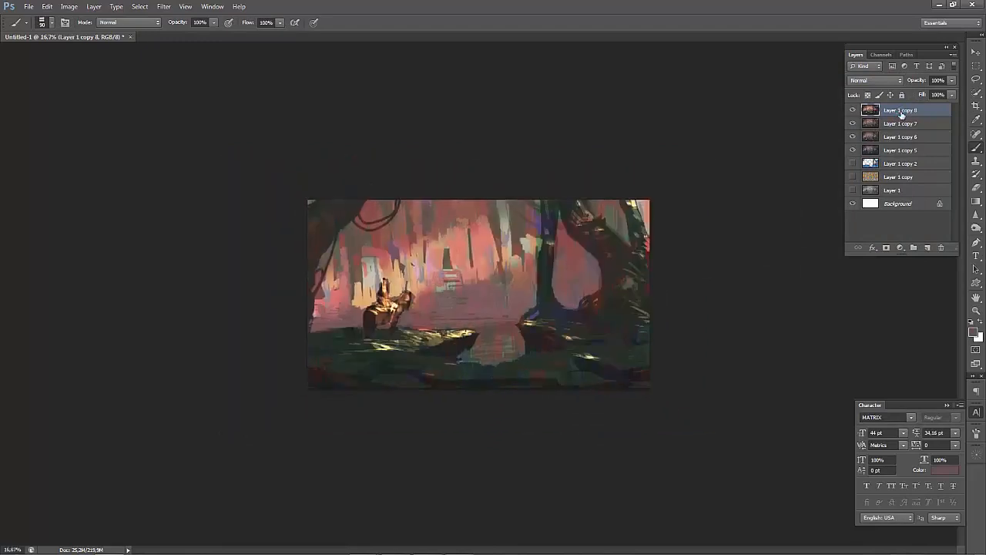
key("ctrl+minus")
key("ctrl+plus")
key("ctrl+plus")
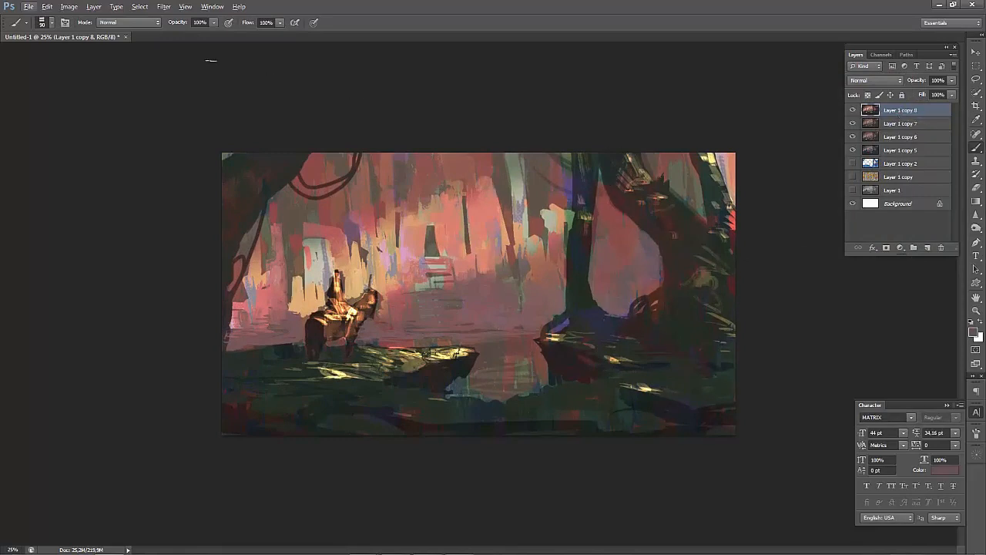
Repaint the upper part of the leaning right tree trunk with sampled dark brown and light bark tones.
left_click(607, 174, "alt")
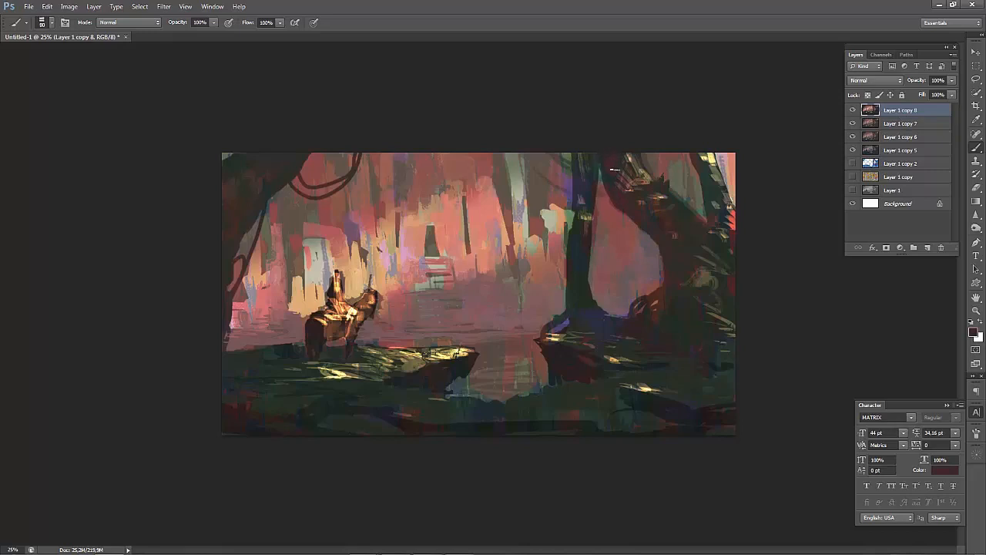
left_click(615, 157, "alt")
left_click(615, 166, "alt")
left_click(235, 261, "alt")
left_click(642, 168, "alt")
left_click(622, 160, "alt")
left_click(618, 164, "alt")
left_click(640, 175, "alt")
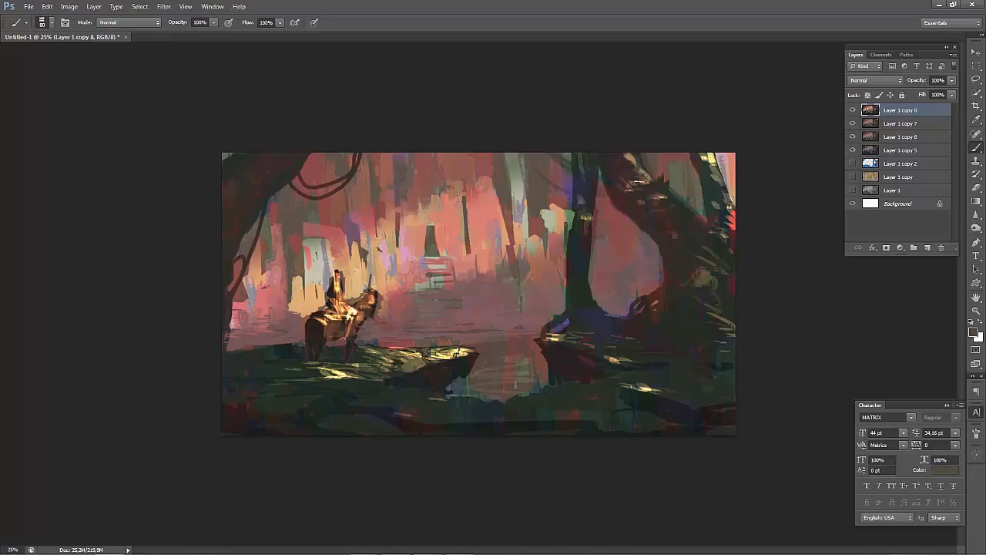
Paint sampled orange highlights and dark accents on the broken branch stub of the leaning right tree.
left_click(652, 192, "alt")
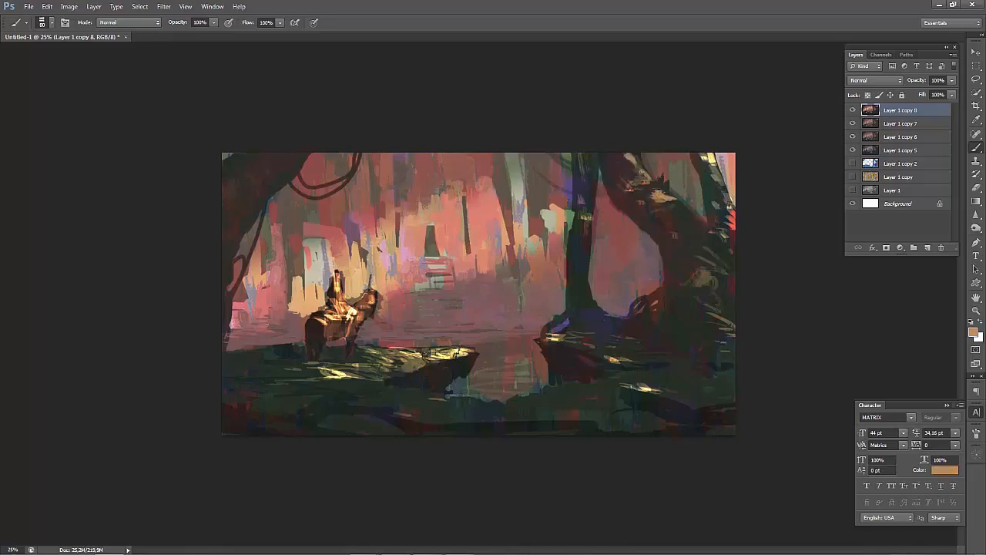
left_click(659, 187, "alt")
left_click(668, 207, "alt")
left_click_drag(649, 200, 664, 201)
left_click(636, 191, "alt")
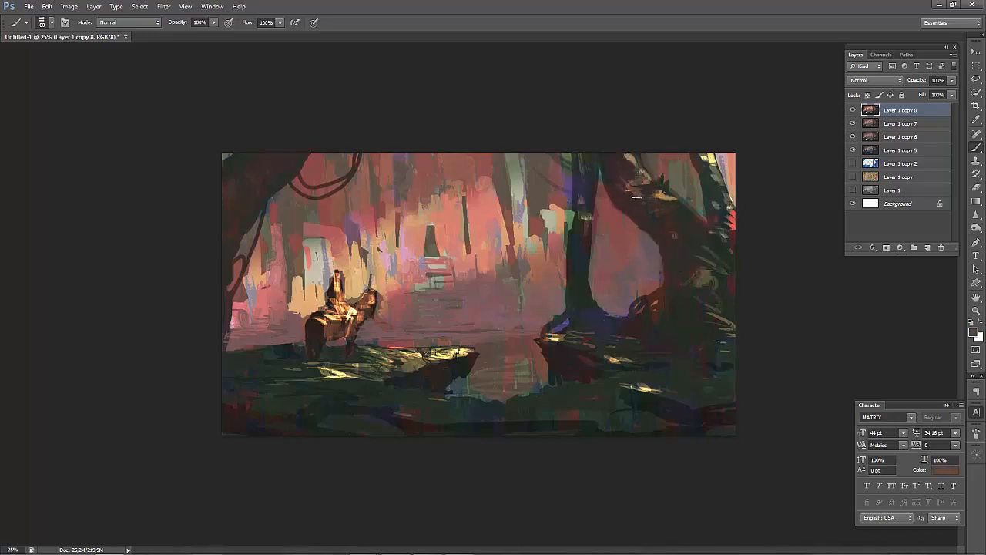
Reduce the brush to 70, paint sampled dark and yellow-green foliage strokes along the far-right trunk, and check the canvas mirrored.
key("bracketleft")
left_click(708, 164, "alt")
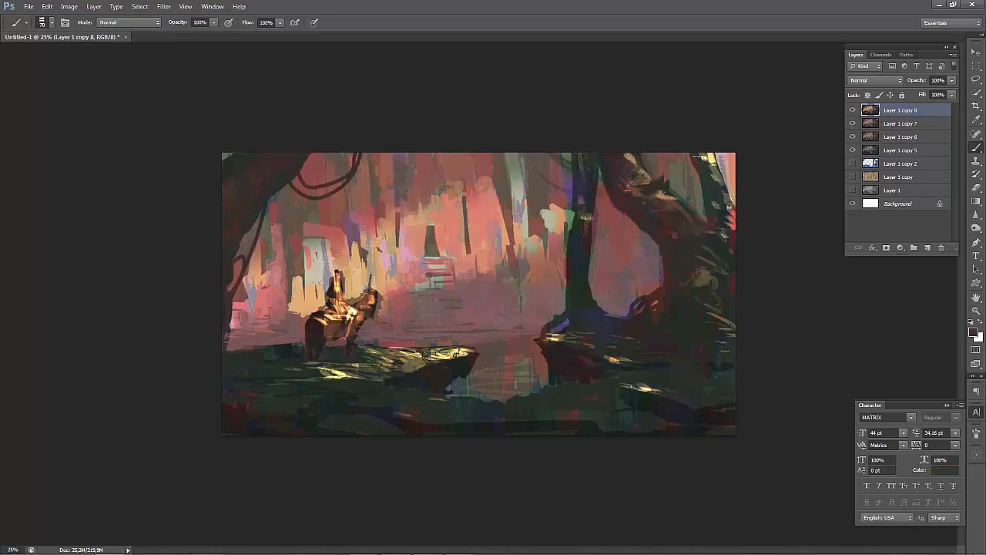
left_click(712, 160, "alt")
left_click(710, 178, "alt")
left_click(711, 164, "alt")
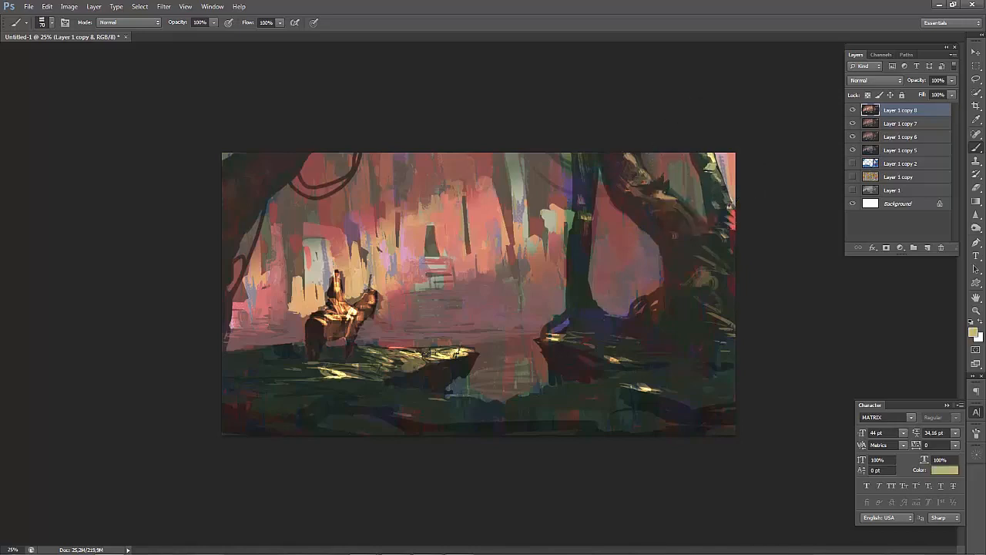
left_click(718, 196, "alt")
left_click(454, 366, "alt")
key("ctrl+shift+h")
key("ctrl+minus")
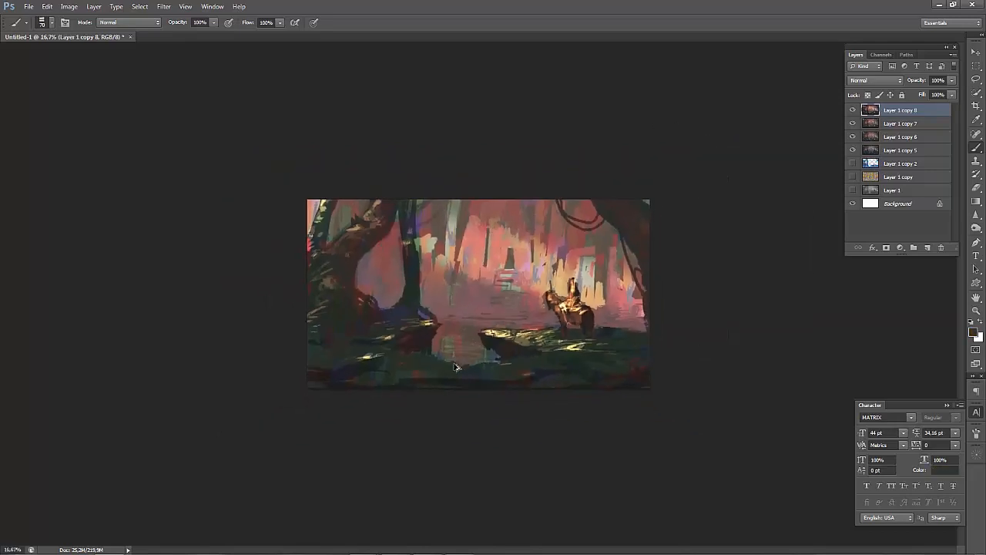
key("ctrl+shift+h")
key("ctrl+shift+h")
key("ctrl+plus")
key("ctrl+shift+h")
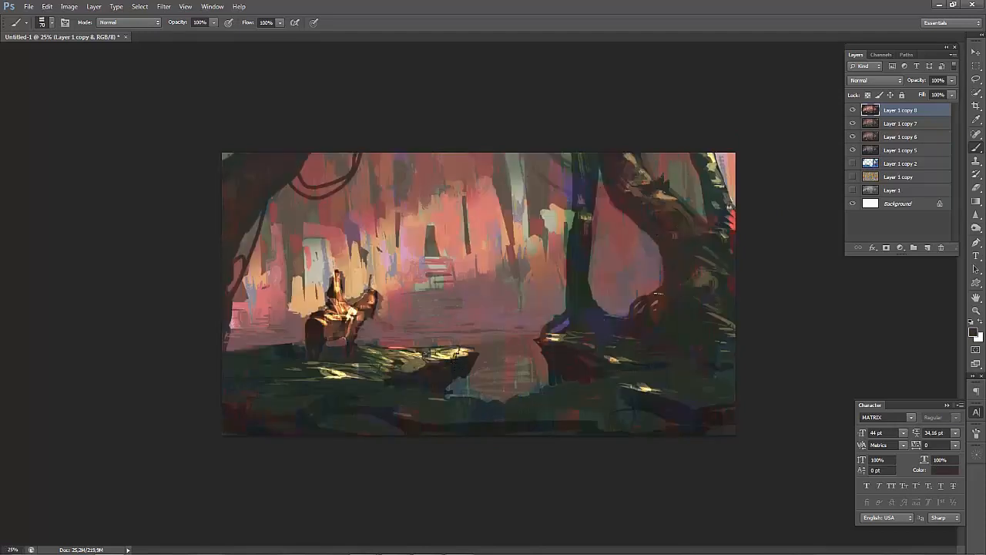
Enlarge the brush to 90 and repaint the lower part of the right tree trunk with sampled dark and mossy brown tones.
key("bracketleft")
key("bracketleft")
key("bracketright")
key("bracketright")
left_click(669, 299, "alt")
left_click(699, 293, "alt")
left_click(704, 281, "alt")
key("bracketright")
key("bracketright")
left_click_drag(684, 274, 701, 255)
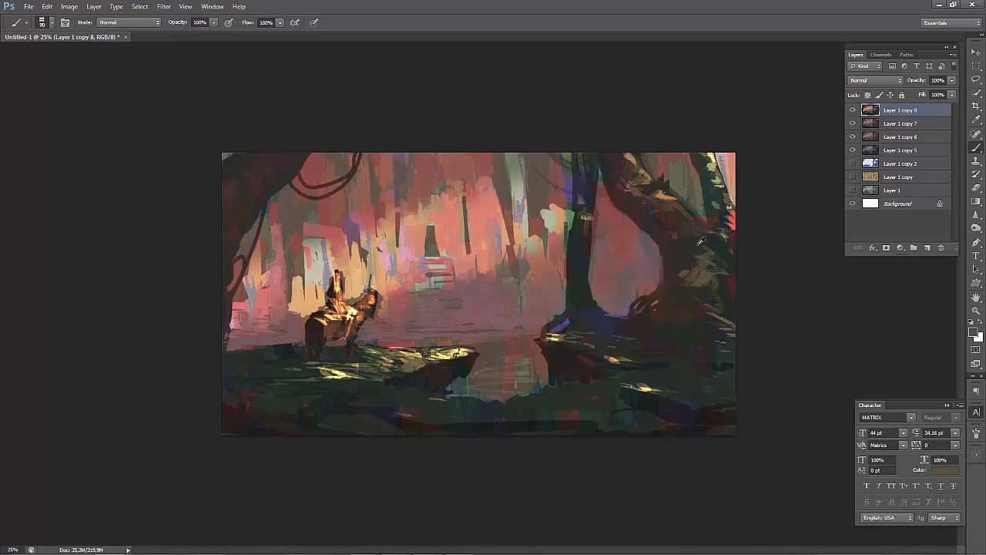
left_click(701, 240, "alt")
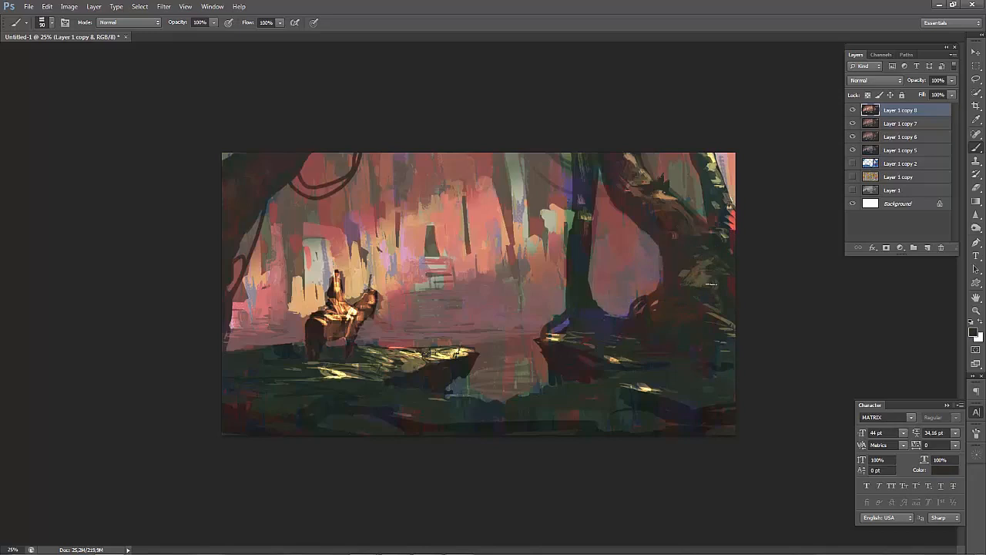
Paint thin curved olive-brown strokes over the right tree's roots with the brush at 50, and check the canvas mirrored.
left_click(701, 280, "alt")
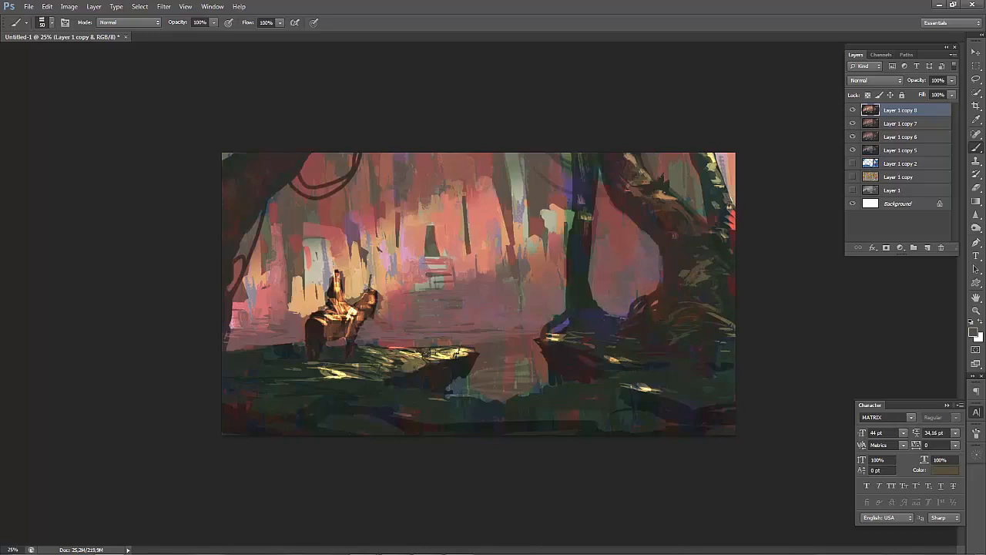
left_click(667, 281, "alt")
key("ctrl+shift+h")
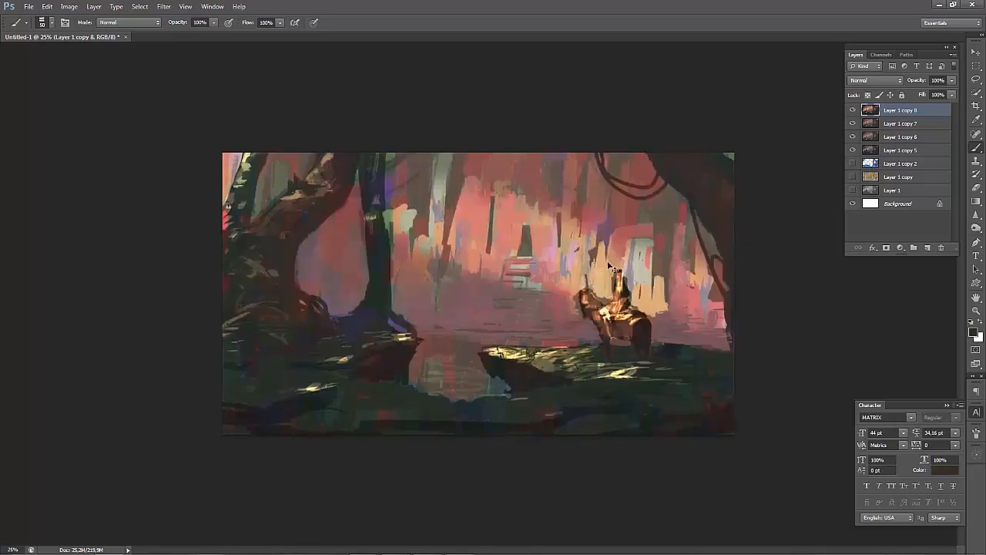
key("ctrl+minus")
key("ctrl+shift+h")
key("ctrl+plus")
key("ctrl+plus")
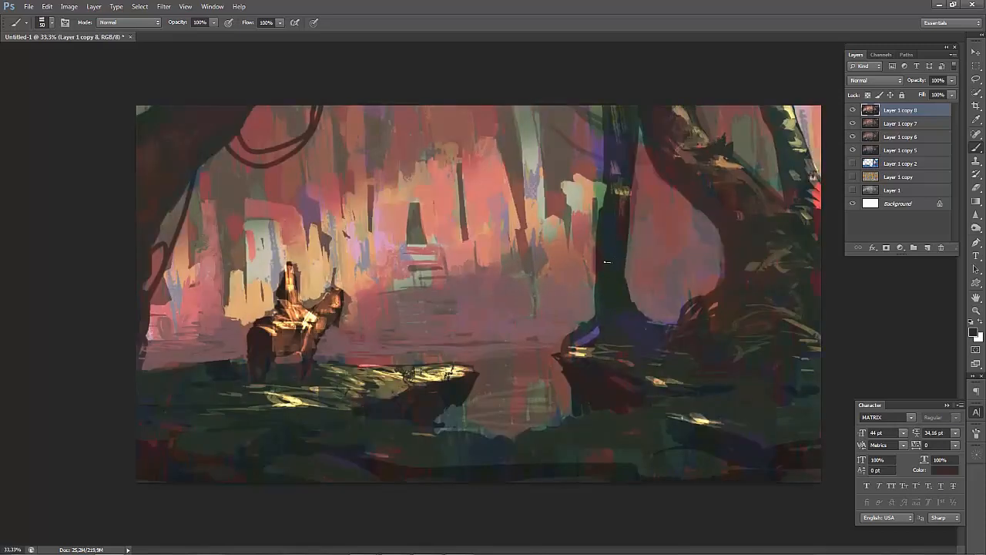
Smooth the horse's neck with a sampled orange-brown and reshape the rider's shoulder with a sampled dark tone.
left_click(322, 318, "alt")
mouse_move(316, 314)
left_mouse_down()
mouse_move(303, 327)
mouse_move(336, 303)
left_mouse_up()
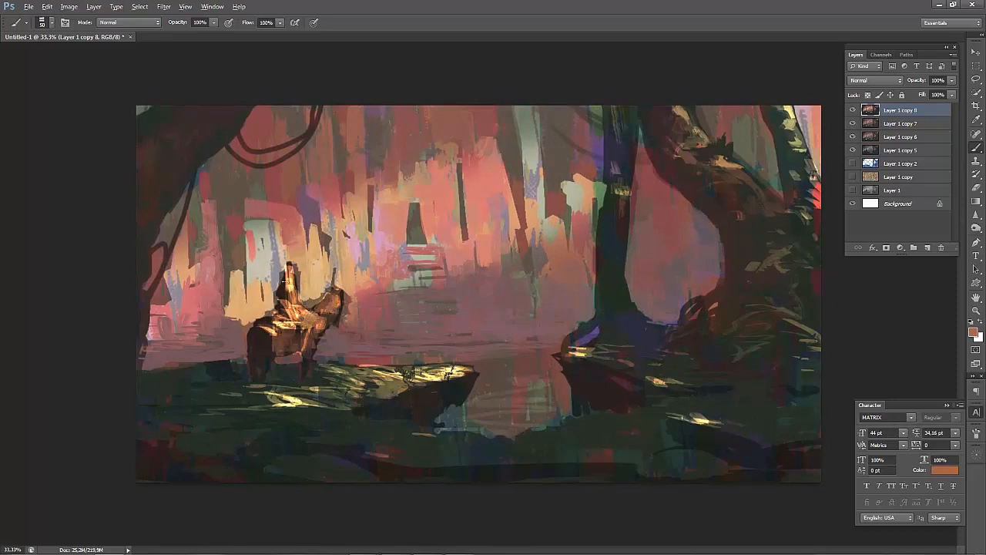
left_click(286, 281, "alt")
left_click_drag(284, 271, 281, 271)
Paint sampled tan and pale yellow highlights on the rider's head and torso with the brush at 35, and check the canvas mirrored.
left_click(293, 265, "alt")
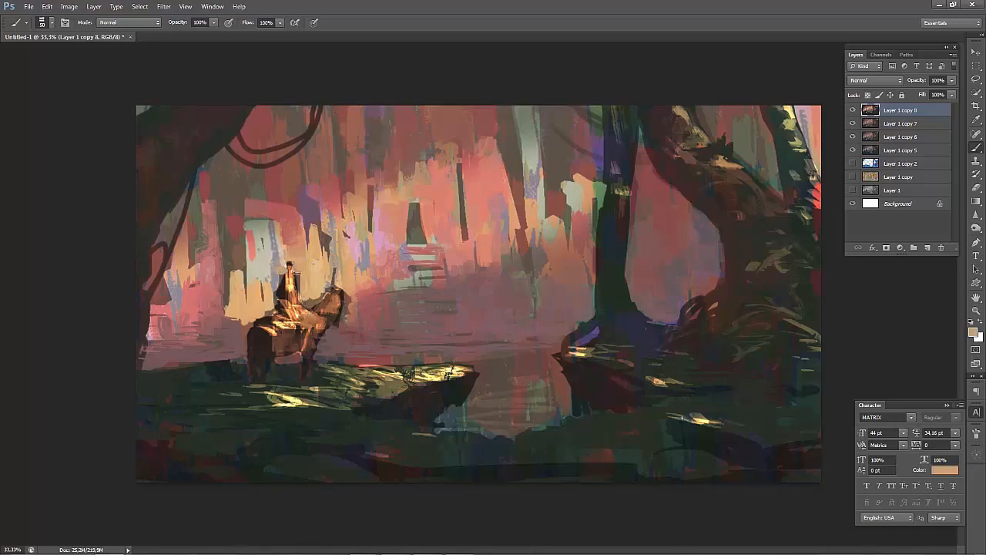
left_click(291, 264, "alt")
left_click(290, 278, "alt")
left_click(290, 287, "alt")
key("ctrl+shift+h")
key("ctrl+minus")
key("ctrl+shift+h")
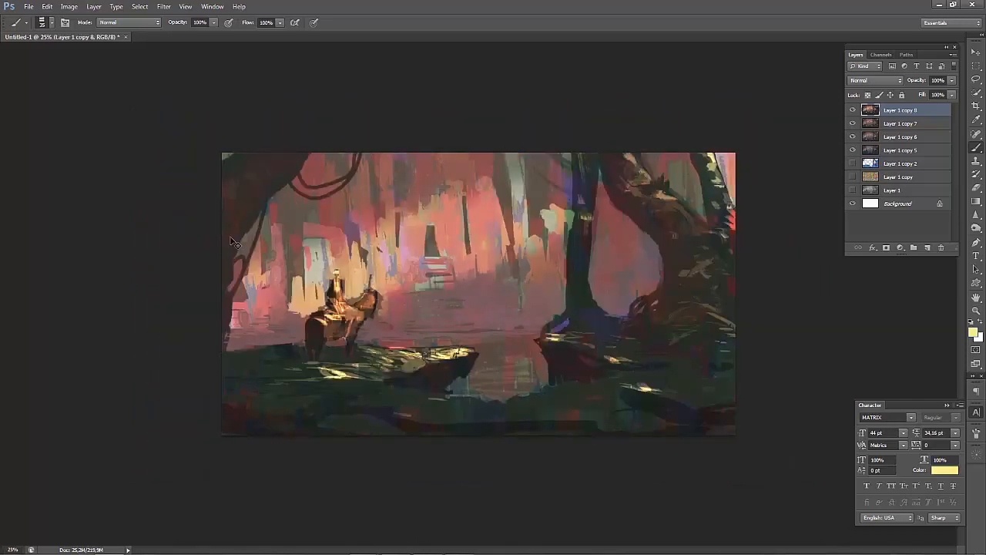
Paint over the dark spike above the horse's head and clean up the surrounding background with sampled peach and orange tones.
key("ctrl+plus")
left_click(239, 280, "alt")
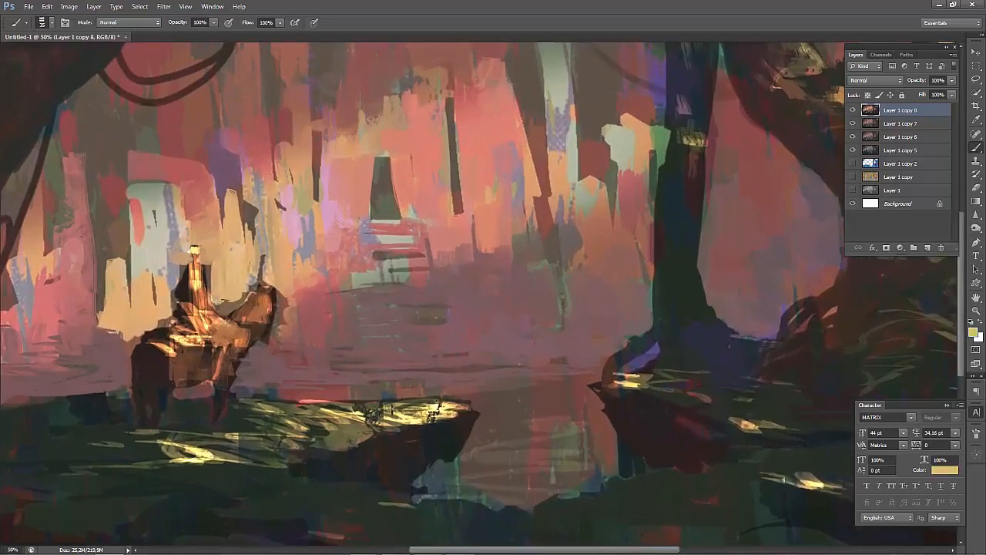
mouse_move(230, 301)
left_mouse_down()
mouse_move(213, 302)
mouse_move(242, 296)
left_mouse_up()
left_click(282, 271, "alt")
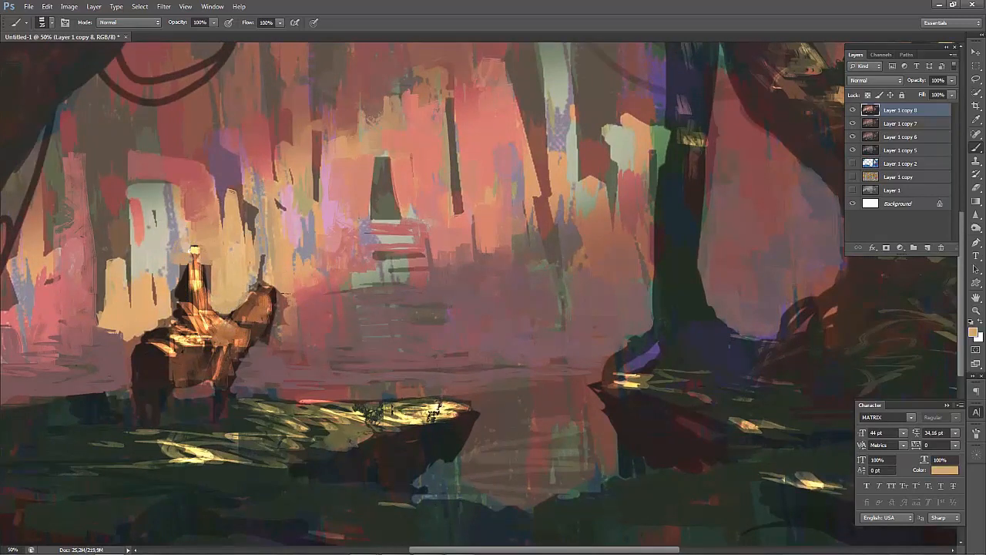
left_click(300, 286, "alt")
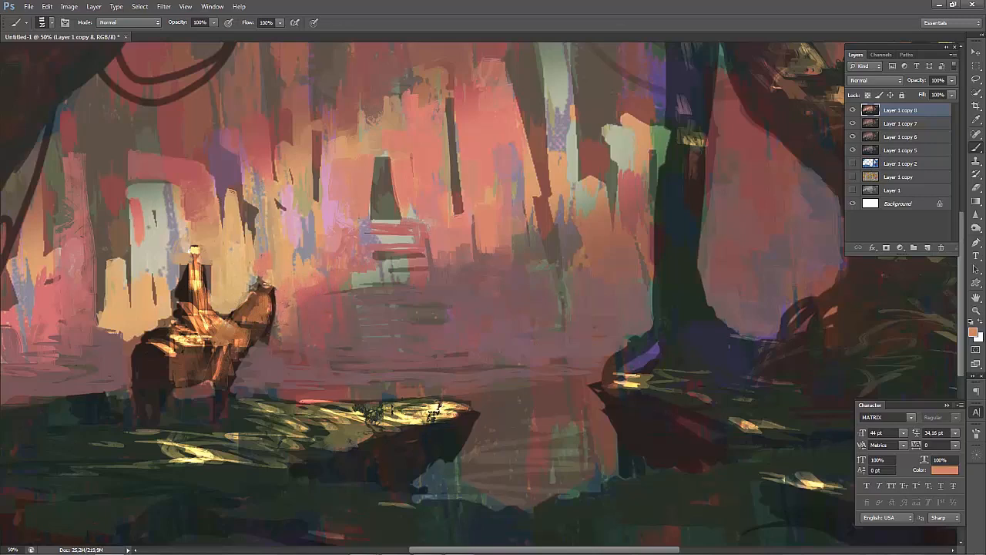
left_click(288, 250, "alt")
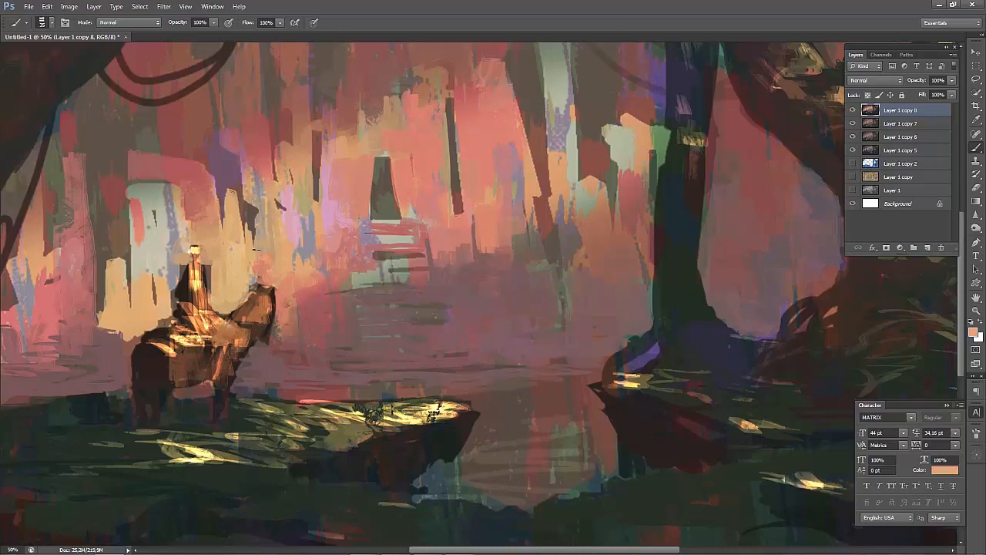
mouse_move(302, 279)
left_mouse_down()
mouse_move(302, 263)
mouse_move(293, 282)
mouse_move(297, 270)
left_mouse_up()
Enlarge the brush to 50, blend sampled peach tones into the background beside the rider's head, and check the canvas mirrored.
key("bracketright")
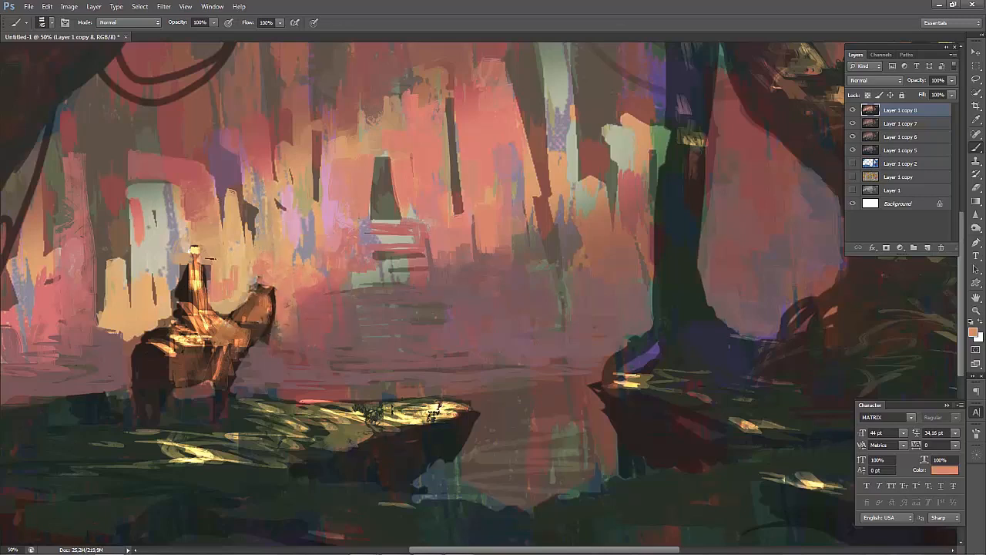
key("bracketright")
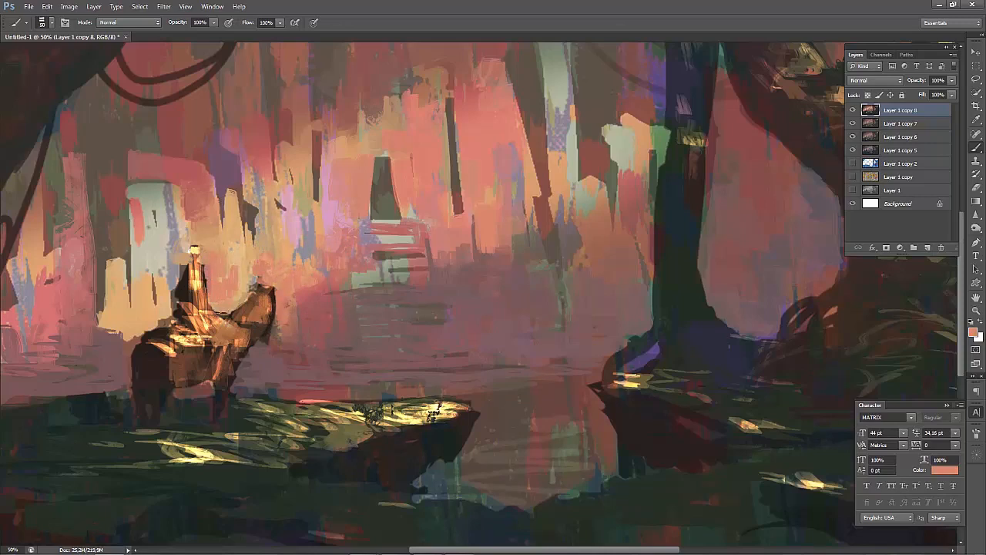
left_click(242, 260, "alt")
mouse_move(237, 263)
left_mouse_down()
mouse_move(222, 289)
mouse_move(215, 254)
left_mouse_up()
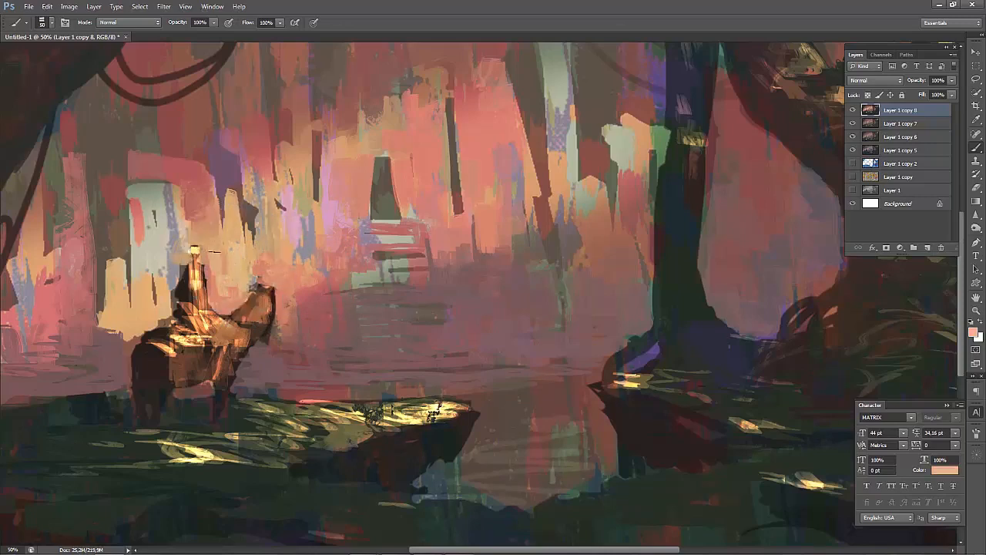
left_click(225, 263, "alt")
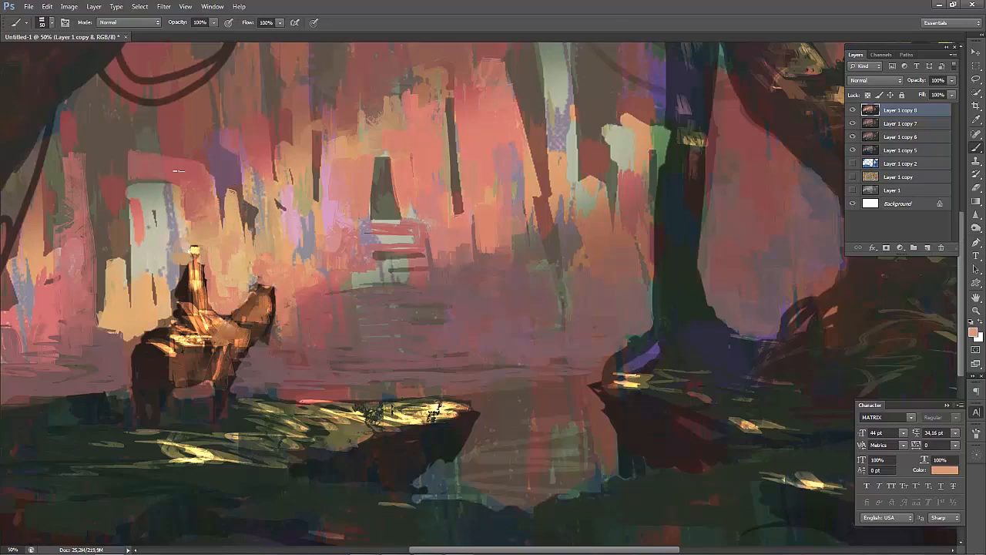
key("ctrl+shift+h")
key("ctrl+minus")
key("ctrl+shift+h")
key("ctrl+minus")
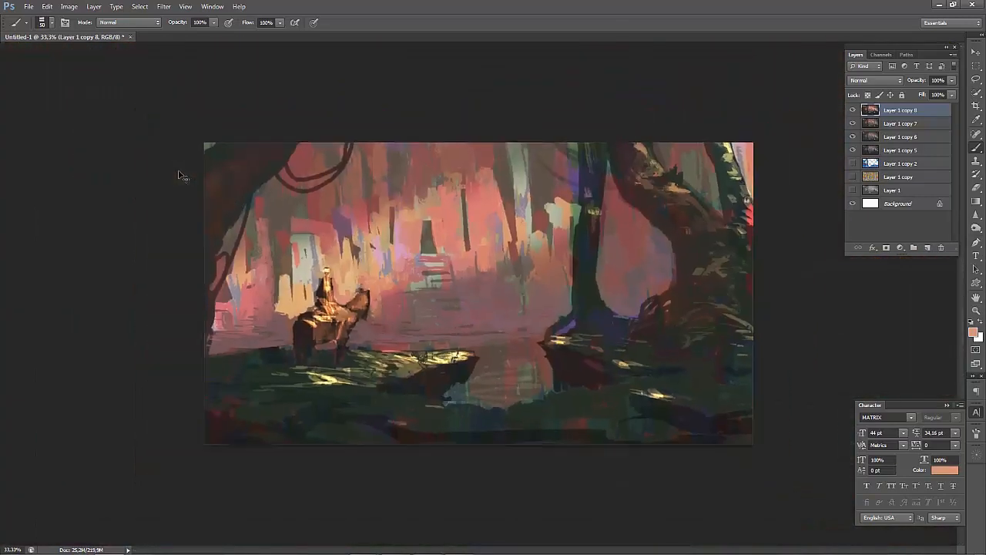
key("ctrl+shift+h")
key("ctrl+minus")
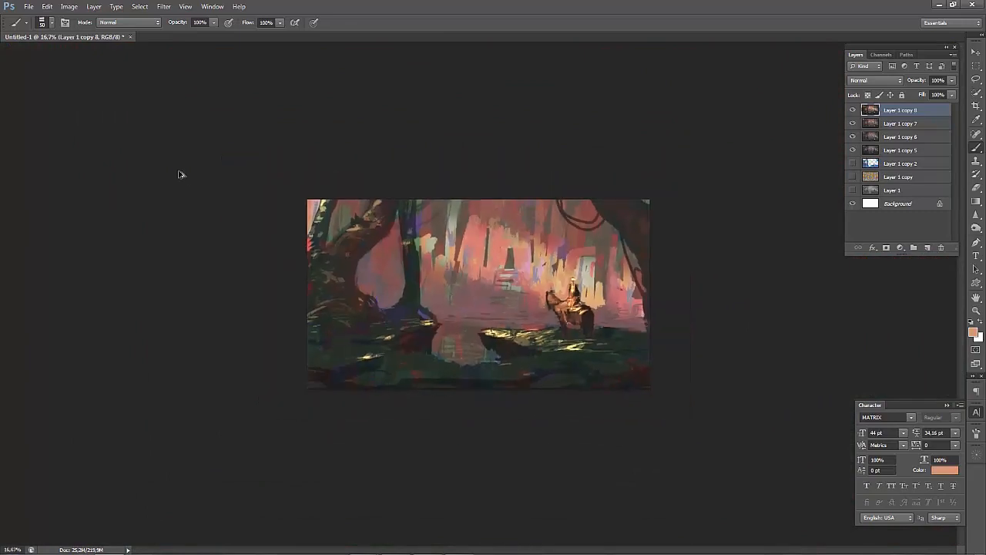
Compare the canvas mirrored and unmirrored at reduced size, ending with the rider facing right.
key("ctrl+shift+h")
key("ctrl+minus")
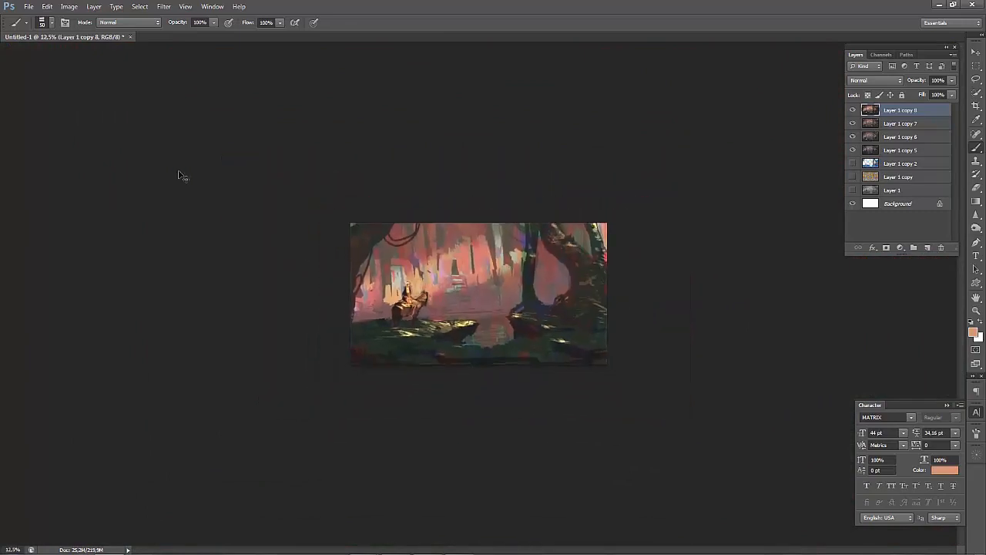
key("ctrl+shift+h")
key("ctrl+shift+h")
key("ctrl+plus")
key("ctrl+plus")
key("ctrl+plus")
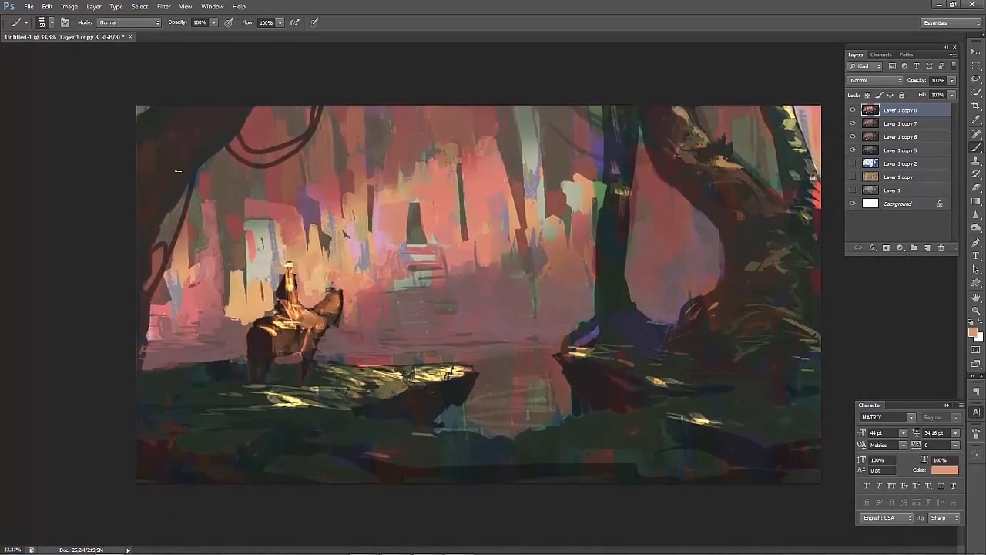
Repaint the horse's hindquarters and saddle area and the rider's torso with sampled brown and dark tones.
left_click(260, 336, "alt")
mouse_move(261, 334)
left_mouse_down()
mouse_move(297, 326)
mouse_move(289, 301)
left_mouse_up()
left_click(281, 344, "alt")
left_click(282, 329, "alt")
left_click(286, 288, "alt")
left_click(289, 284, "alt")
left_click(287, 295, "alt")
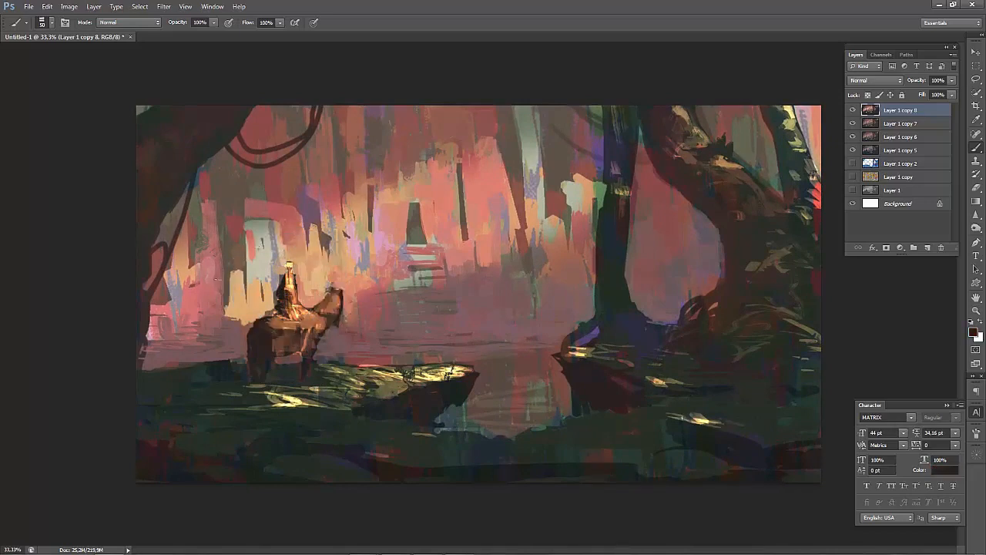
Reduce the brush to 45 and darken the rider's head and torso and the horse's body with sampled dark tones.
key("bracketleft")
left_click(286, 285, "alt")
mouse_move(284, 286)
left_mouse_down()
mouse_move(296, 317)
mouse_move(293, 295)
mouse_move(297, 305)
mouse_move(266, 331)
mouse_move(299, 316)
mouse_move(314, 328)
mouse_move(279, 354)
mouse_move(303, 346)
mouse_move(269, 351)
left_mouse_up()
left_click(281, 351, "alt")
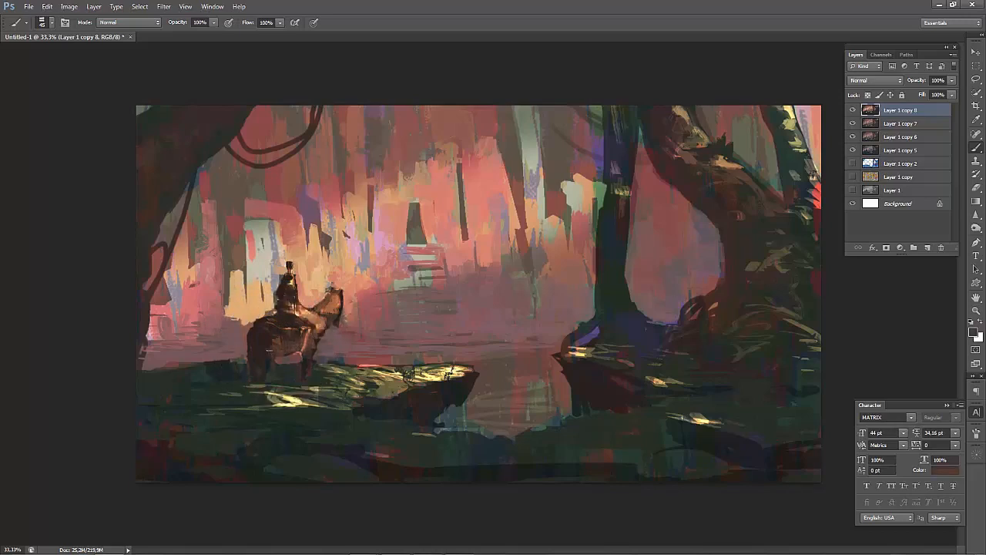
Clean up the shoreline behind the horse with a sampled mauve and darken the horse's legs and underside with sampled tones.
left_click(300, 365, "alt")
left_click(216, 360, "alt")
left_click_drag(205, 364, 232, 359)
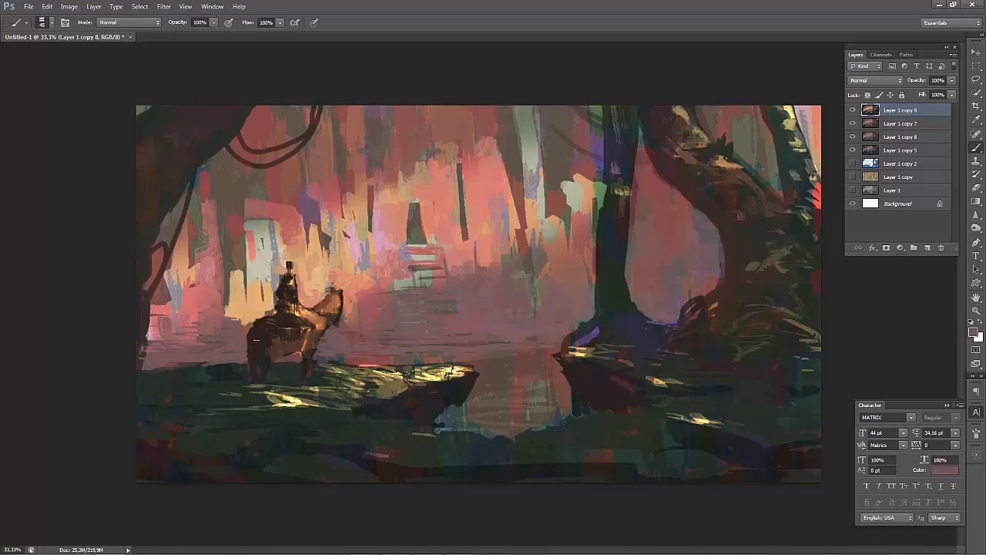
left_click(247, 365, "alt")
mouse_move(272, 358)
left_mouse_down()
mouse_move(273, 349)
mouse_move(257, 349)
mouse_move(280, 353)
left_mouse_up()
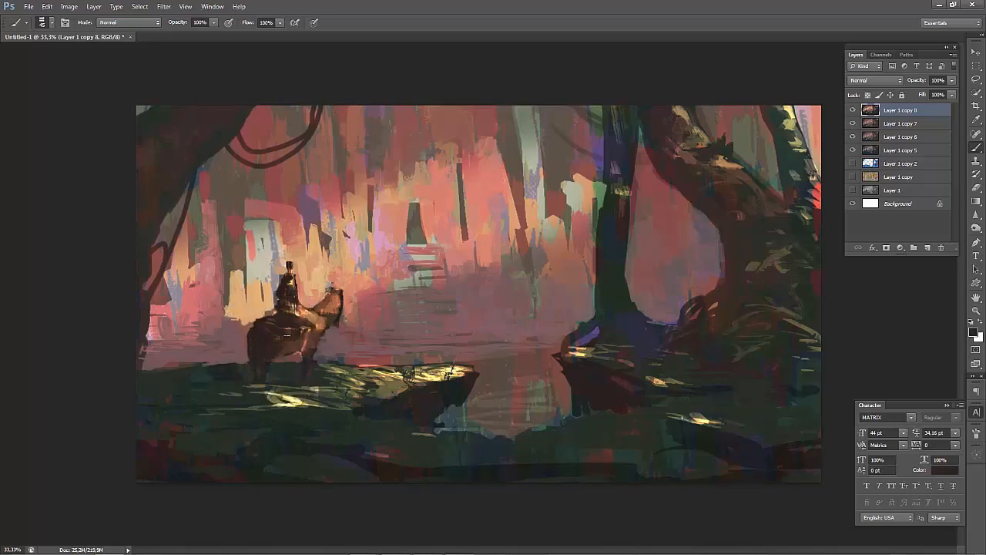
left_click(256, 359, "alt")
Examine the rider and horse silhouette in both mirrored orientations at reduced size.
key("ctrl+shift+h")
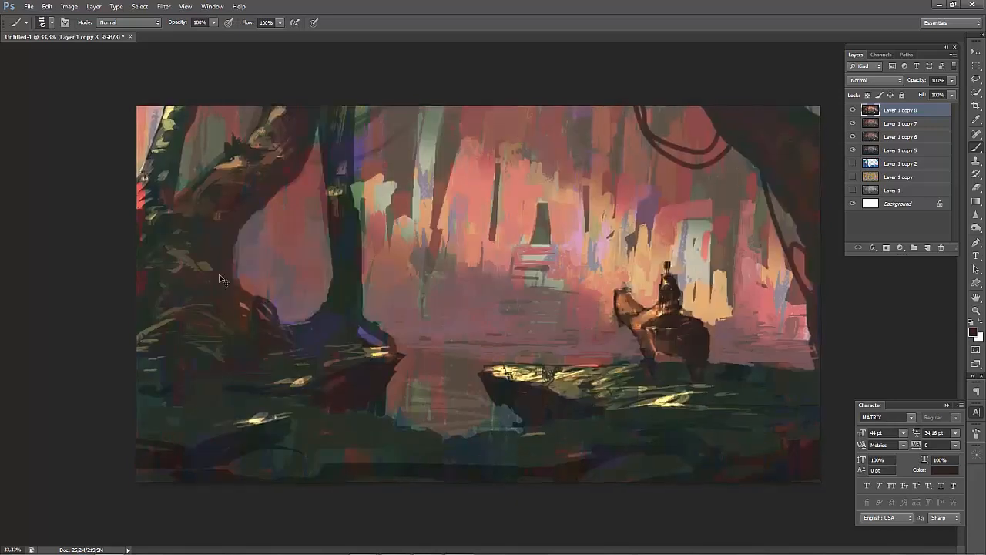
key("ctrl+minus")
key("ctrl+minus")
key("ctrl+shift+h")
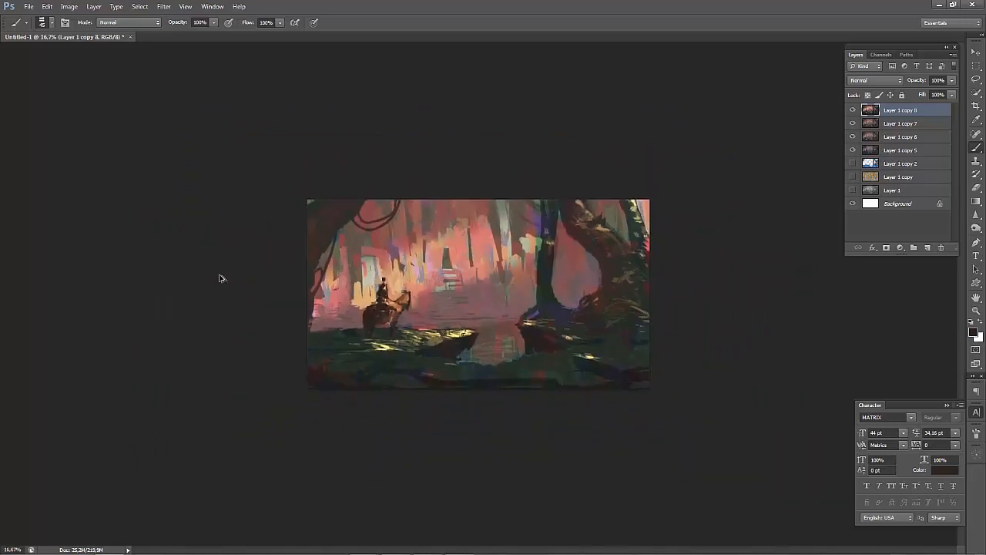
key("ctrl+shift+h")
key("ctrl+shift+h")
key("ctrl+shift+h")
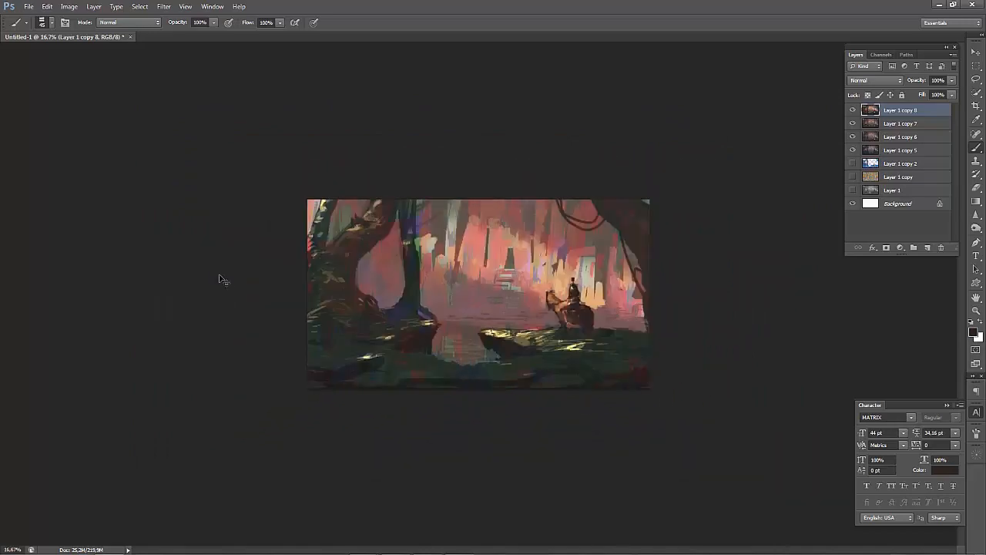
key("ctrl+plus")
key("ctrl+shift+h")
key("ctrl+plus")
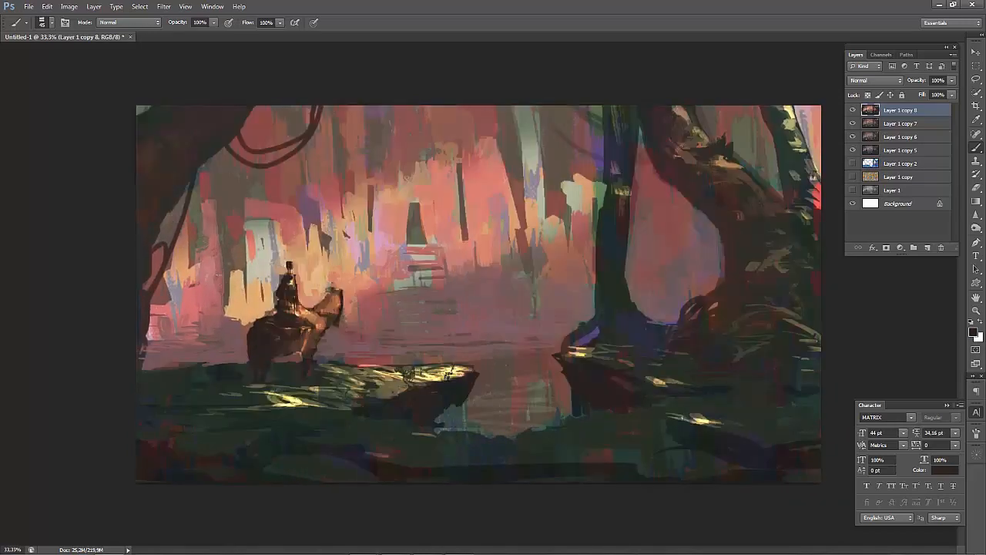
Refine the horse's neck, head and ears with sampled orange-brown and background tones, reducing the brush to 40.
left_click(322, 312, "alt")
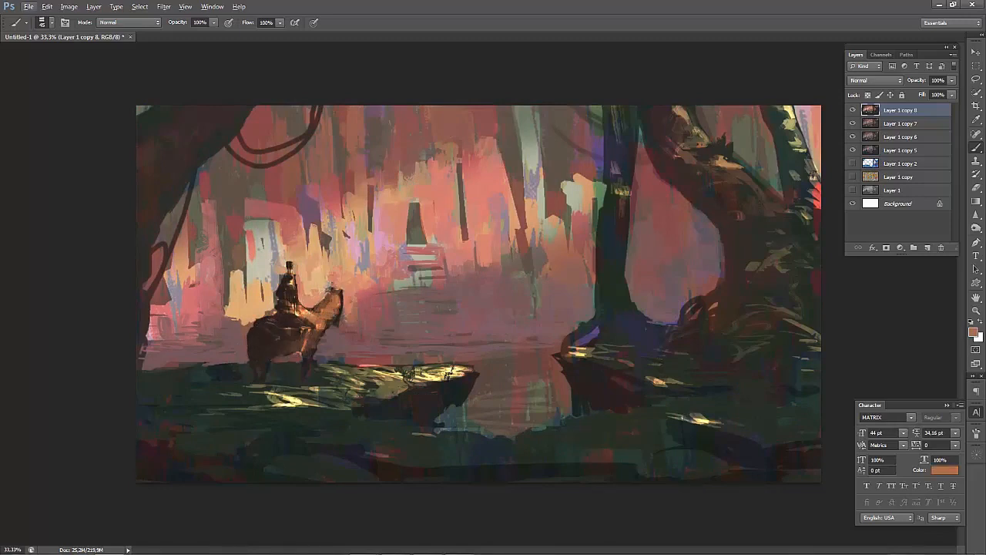
mouse_move(328, 289)
left_mouse_down()
mouse_move(313, 303)
mouse_move(324, 294)
left_mouse_up()
left_click(327, 290, "alt")
left_click(339, 285, "alt")
left_click(350, 318, "alt")
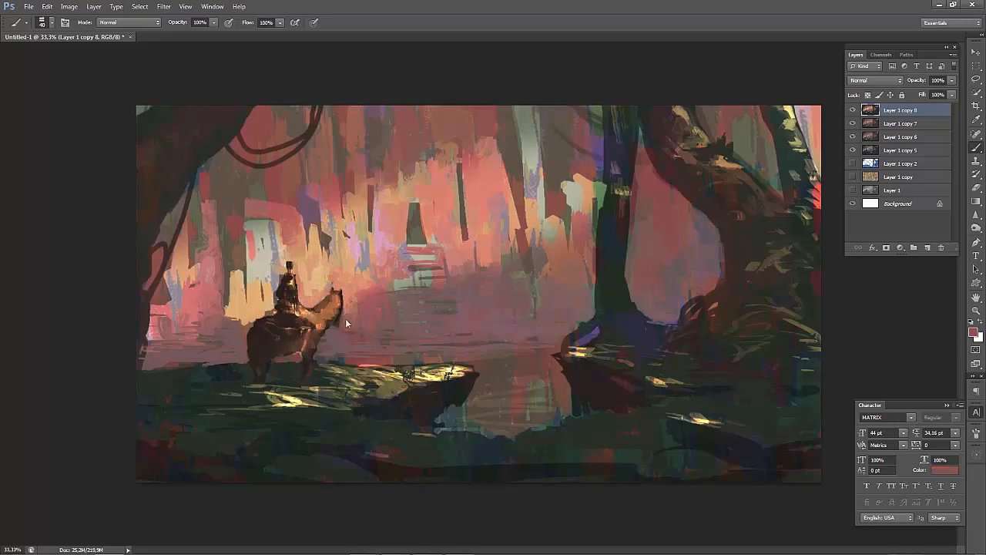
Shape the underside of the horse's neck with sampled tones and add orange-brown strokes from the chest to the saddle.
left_click(345, 320, "alt")
left_click(339, 328, "alt")
left_click(324, 336, "alt")
left_click_drag(332, 316, 338, 309)
left_click(321, 313, "alt")
left_click_drag(304, 320, 286, 330)
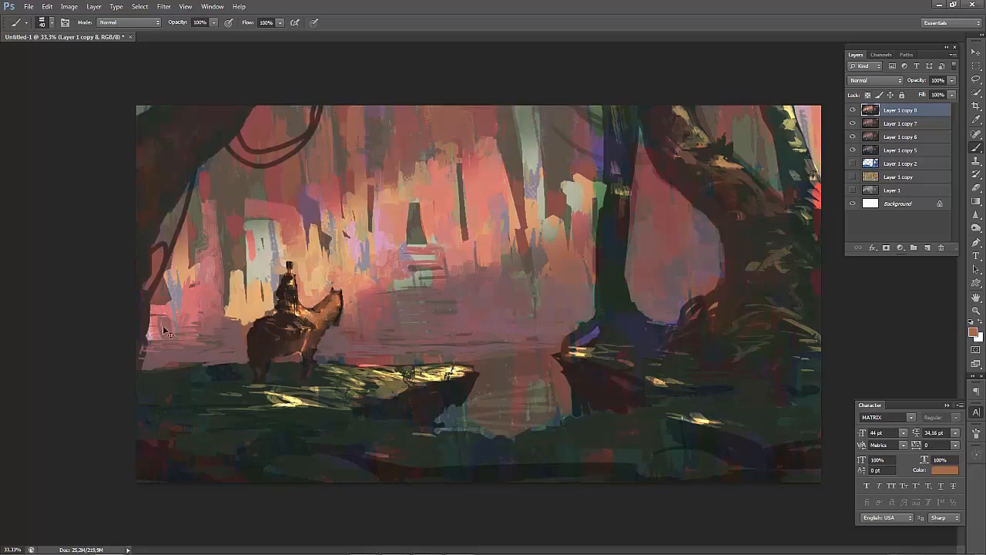
Check the balance of the whole painting by flipping the canvas back and forth at reduced size.
key("ctrl+shift+h")
key("ctrl+minus")
key("ctrl+shift+h")
key("ctrl+minus")
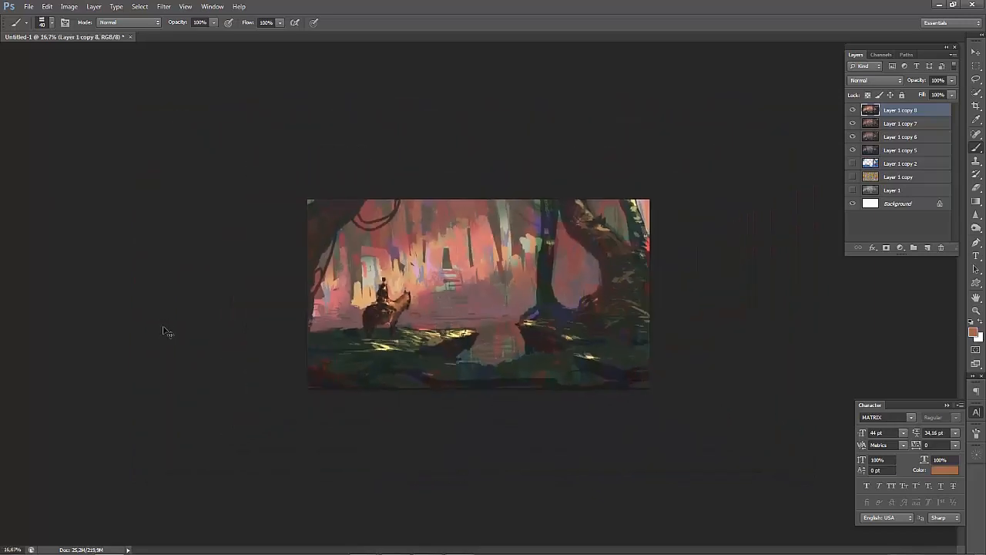
key("ctrl+shift+h")
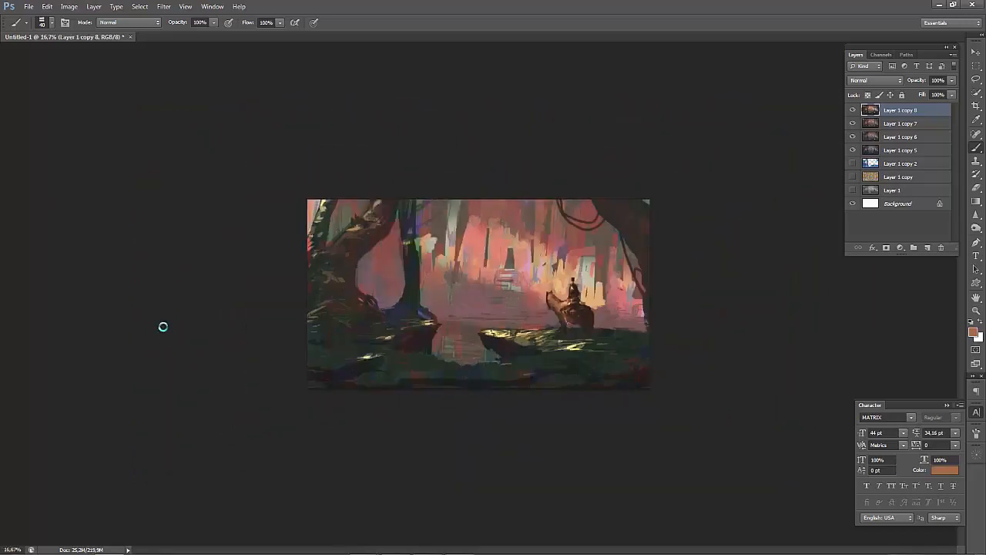
key("ctrl+shift+h")
key("ctrl+plus")
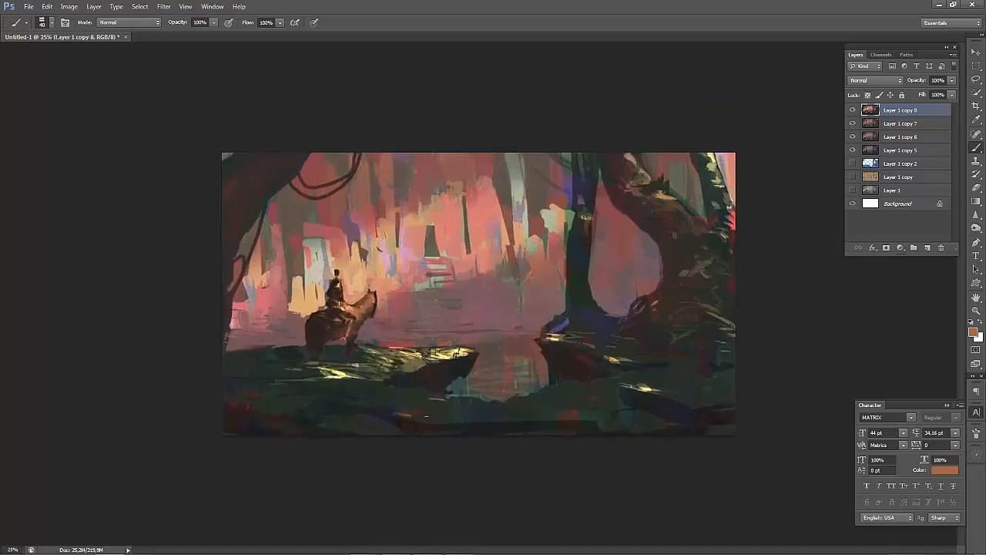
Enlarge the brush to 90 and paint sampled dark green tones over the foreground ground.
left_click(490, 416, "alt")
left_click(480, 413, "alt")
key("bracketright")
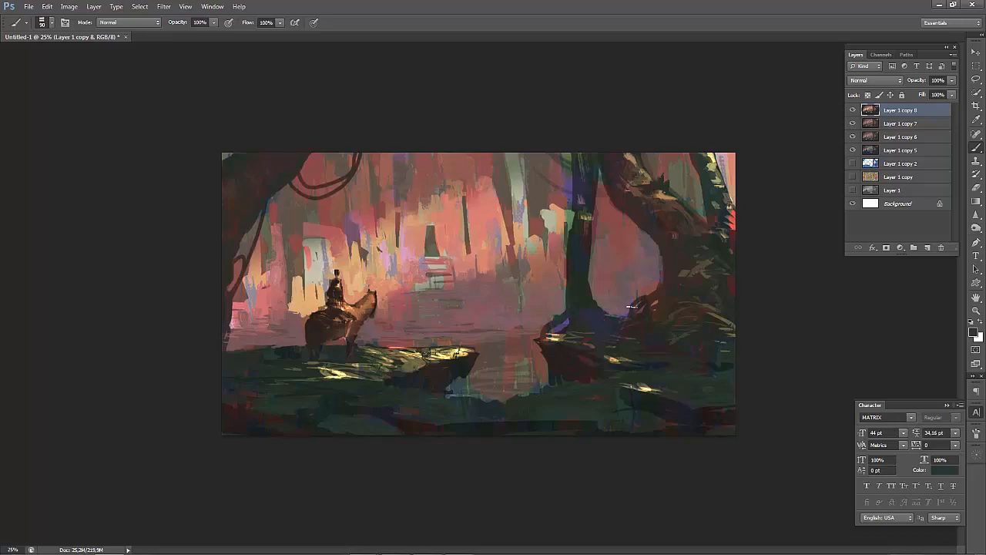
Paint sampled tan highlights along the right bank's ledges and around the thin tree's roots.
left_click(646, 390, "alt")
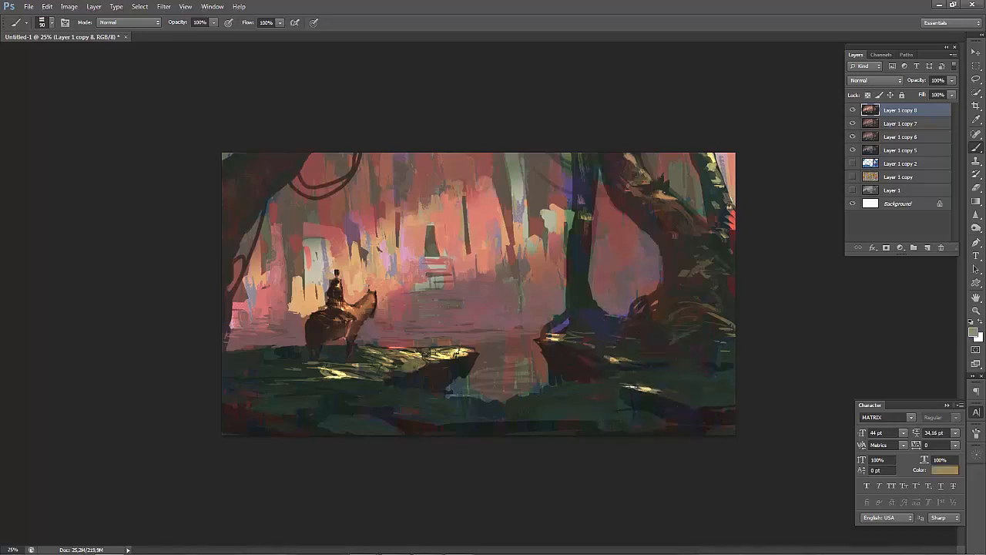
left_click_drag(647, 389, 693, 404)
mouse_move(557, 337)
left_mouse_down()
mouse_move(590, 347)
mouse_move(572, 342)
left_mouse_up()
key("bracketleft")
key("bracketleft")
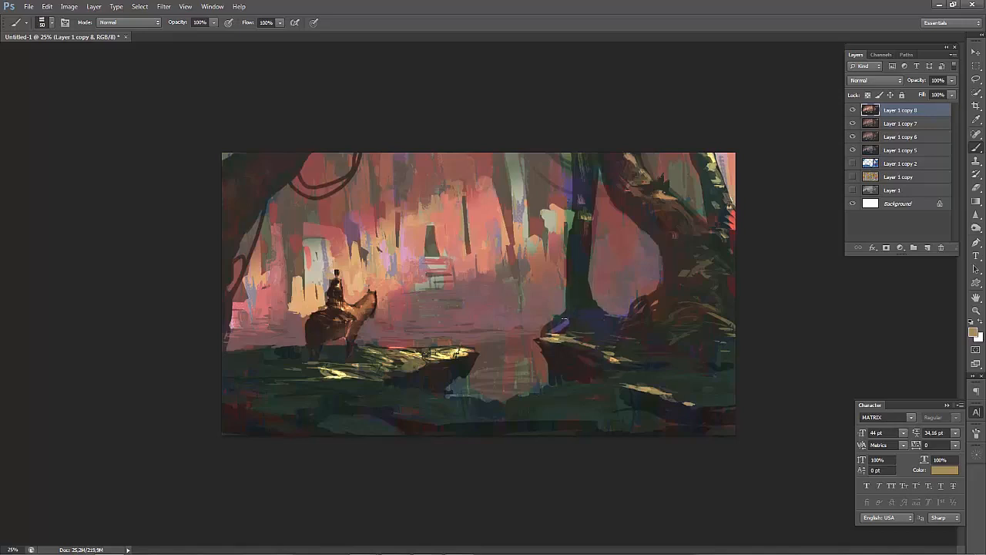
mouse_move(564, 318)
left_mouse_down()
mouse_move(589, 324)
mouse_move(596, 341)
mouse_move(600, 330)
mouse_move(623, 330)
left_mouse_up()
mouse_move(570, 336)
left_mouse_down()
mouse_move(613, 333)
mouse_move(634, 344)
mouse_move(567, 347)
left_mouse_up()
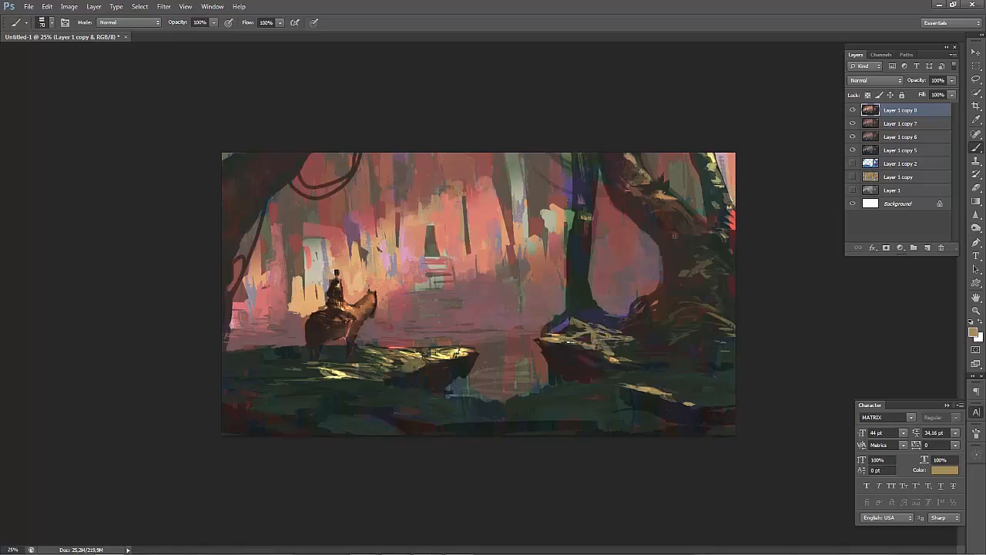
Repaint the grassy ledge beneath and ahead of the horse with tan and sampled olive tones, using the brush at 70.
key("bracketleft")
key("bracketleft")
left_click_drag(415, 362, 385, 363)
left_click_drag(406, 357, 384, 367)
left_click_drag(407, 365, 372, 378)
mouse_move(399, 375)
left_mouse_down()
mouse_move(381, 377)
mouse_move(362, 359)
mouse_move(396, 353)
left_mouse_up()
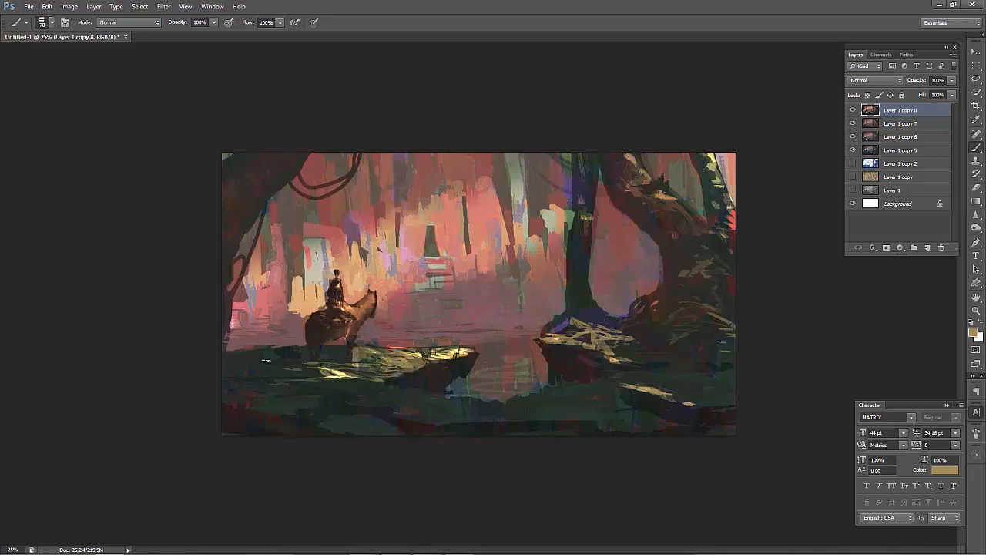
left_click(353, 356, "alt")
left_click(420, 356, "alt")
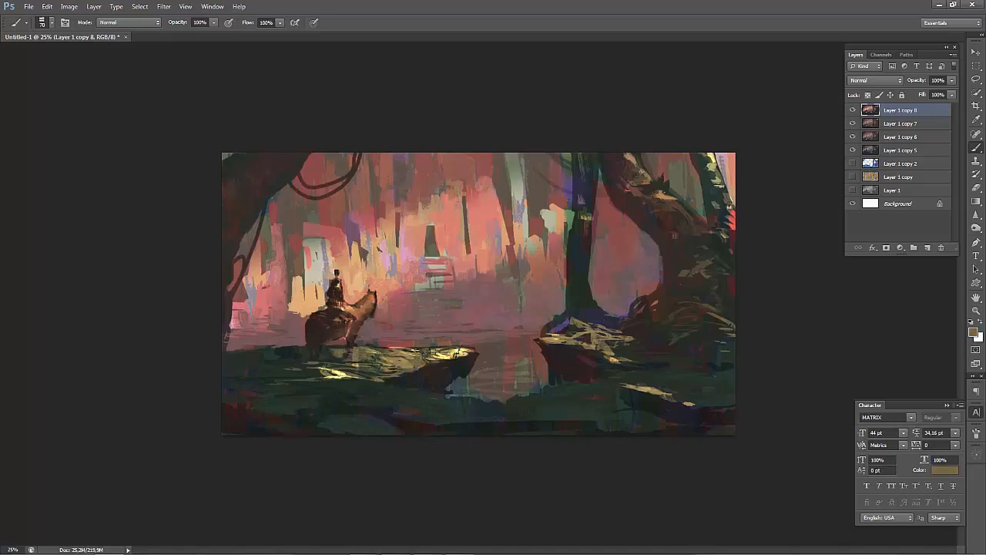
left_click(454, 352, "alt")
left_click(408, 357, "alt")
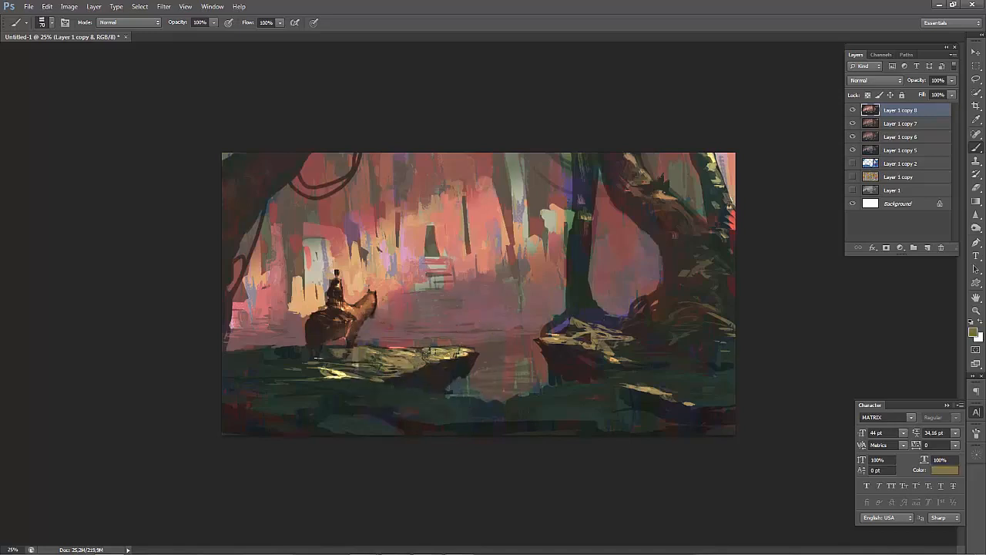
Examine the new bank highlights in mirrored and normal orientation at several zoom levels.
key("h")
key("ctrl+minus")
key("h")
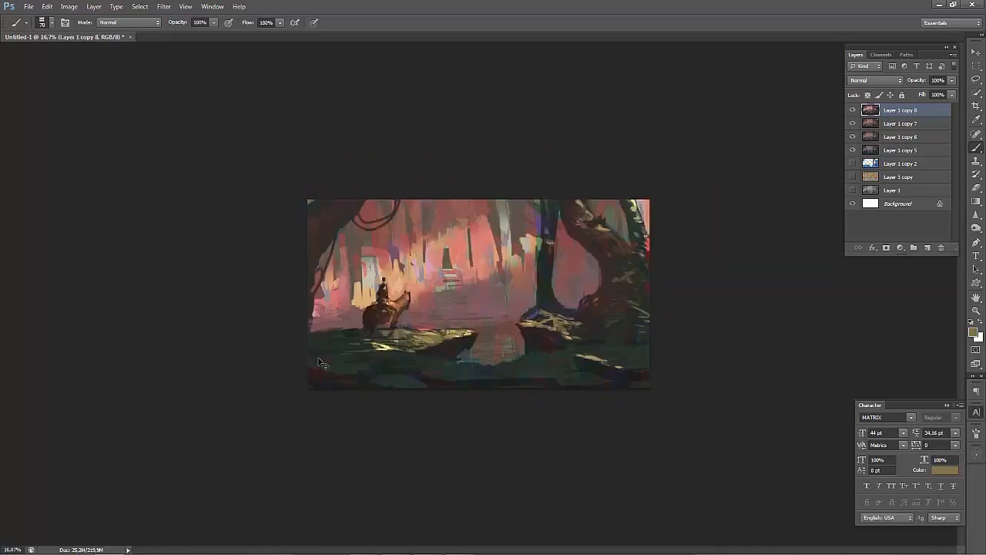
key("h")
key("h")
key("ctrl+plus")
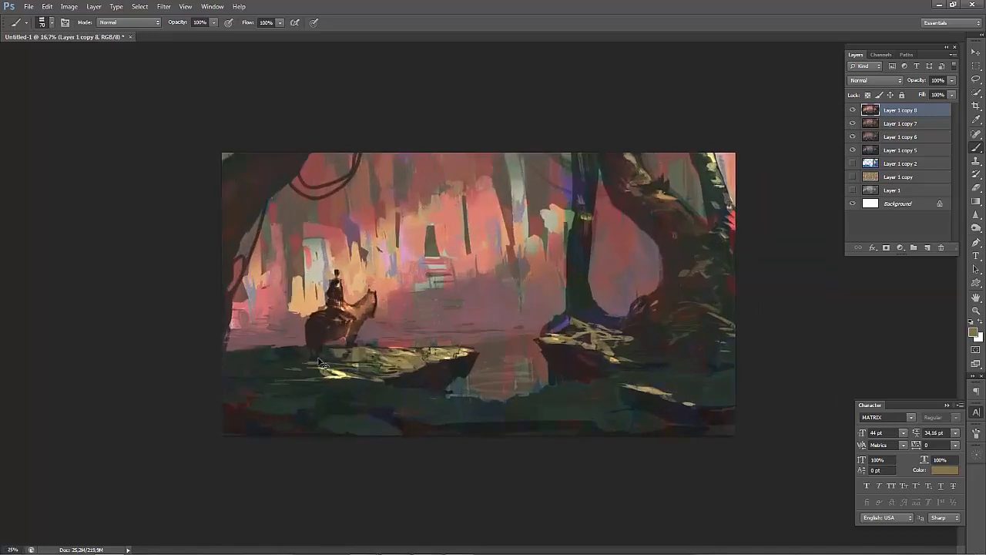
key("ctrl+plus")
key("ctrl+minus")
key("ctrl+minus")
key("ctrl+plus")
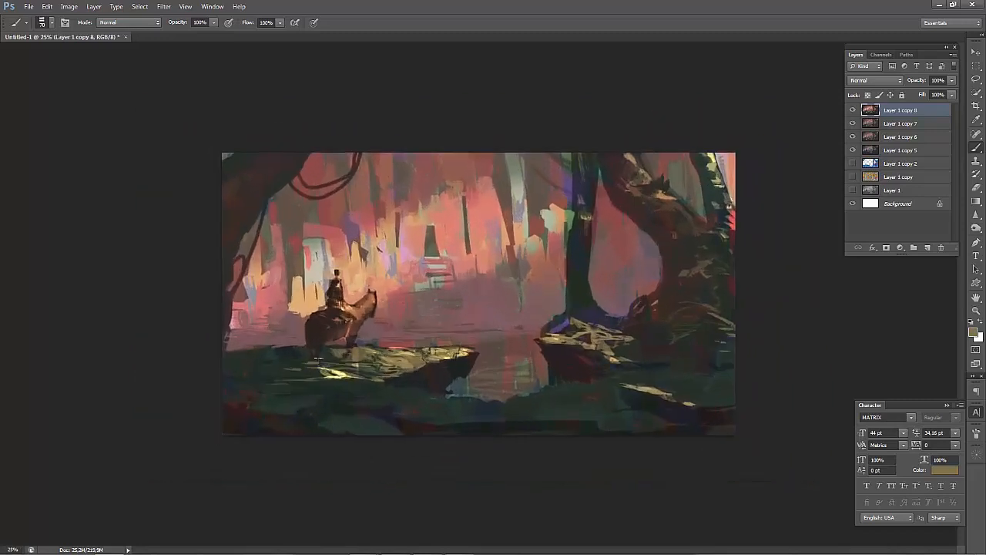
Paint over the streaks beside the thin tree and blend the upper background with sampled pink and mauve tones.
left_click(565, 177, "alt")
left_click(555, 175, "alt")
left_click(568, 187, "alt")
left_click(558, 163, "alt")
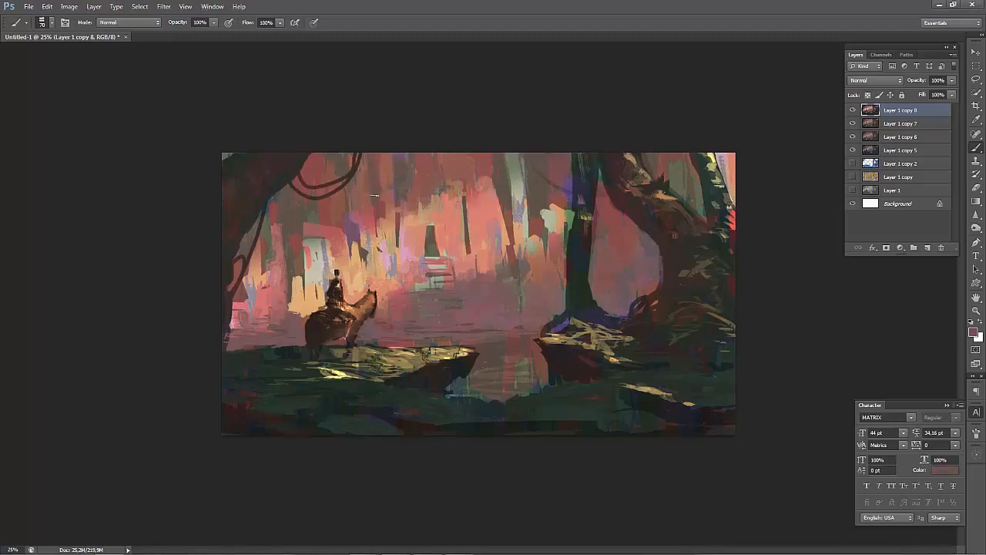
left_click(388, 171, "alt")
left_click_drag(395, 157, 397, 177)
left_click(423, 159, "alt")
left_click(437, 164, "alt")
Paint over the dark trapezoid shape in the central background with sampled pinks, reducing the brush to 50 and 45.
left_click(423, 234, "alt")
key("[")
key("[")
left_click_drag(426, 236, 425, 255)
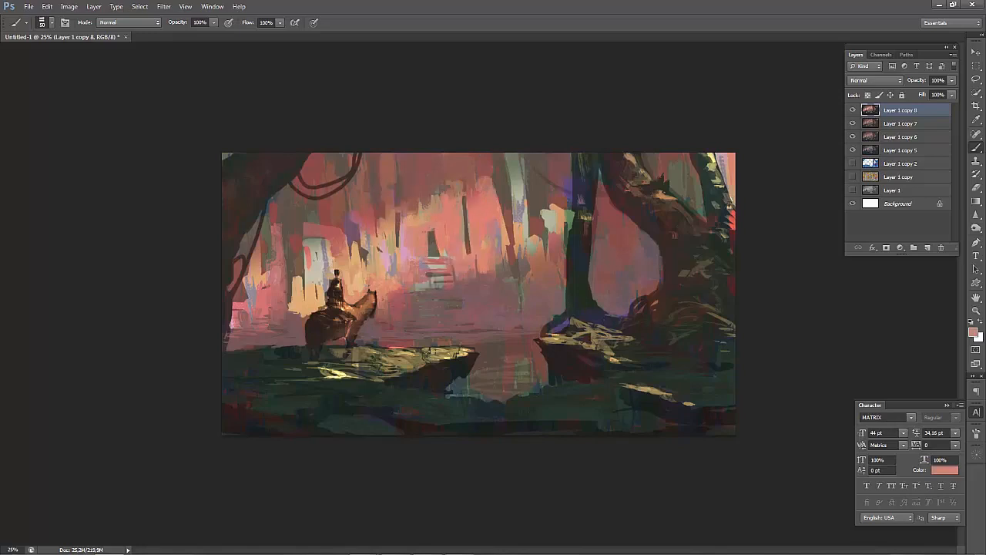
left_click_drag(436, 240, 429, 258)
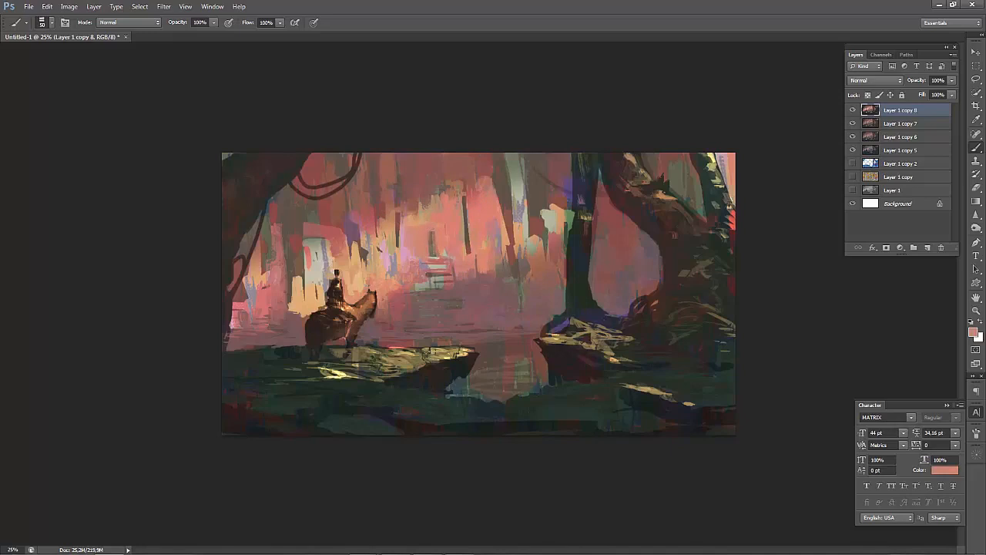
left_click(468, 234, "alt")
left_click(436, 246, "alt")
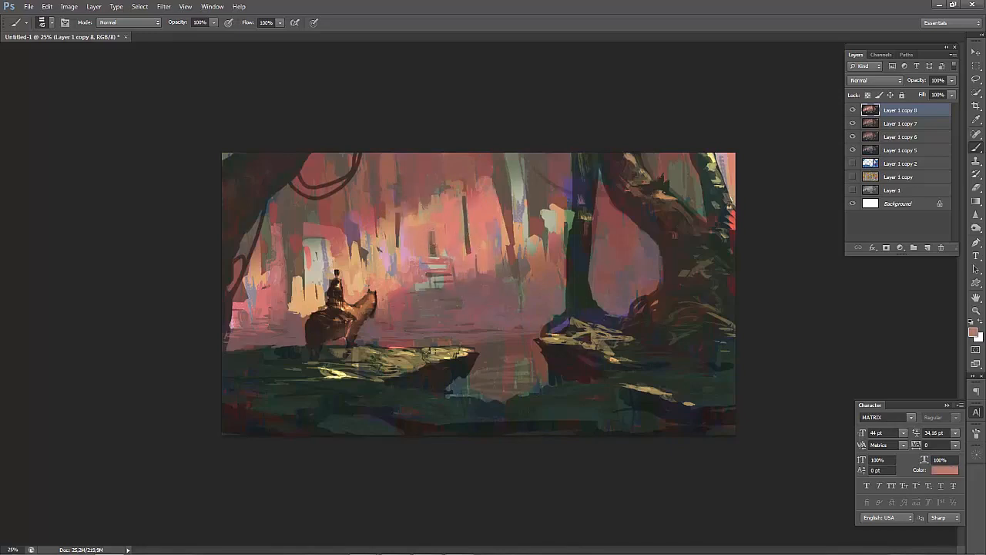
left_click(425, 241, "alt")
Cover the thin dark vertical streak and blend the background above the horse's head with sampled pink and orange tones.
left_click(471, 227, "alt")
left_click_drag(469, 202, 469, 251)
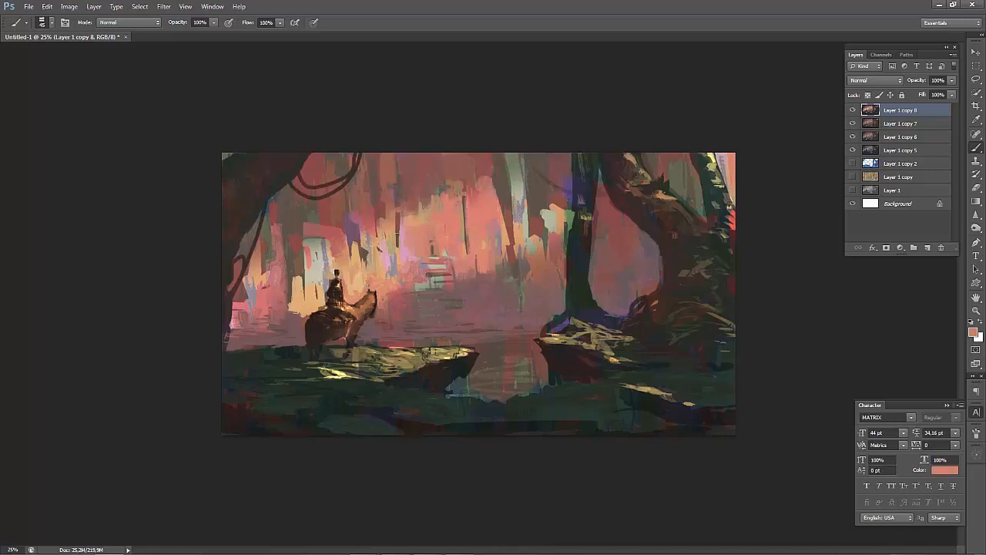
left_click(404, 230, "alt")
left_click_drag(400, 210, 399, 232)
left_click(407, 238, "alt")
left_click(407, 238, "alt")
left_click(393, 214, "alt")
left_click(408, 213, "alt")
left_click_drag(412, 211, 417, 199)
Examine the cleaned-up background by mirroring the canvas repeatedly at reduced and normal size.
key("ctrl+shift+h")
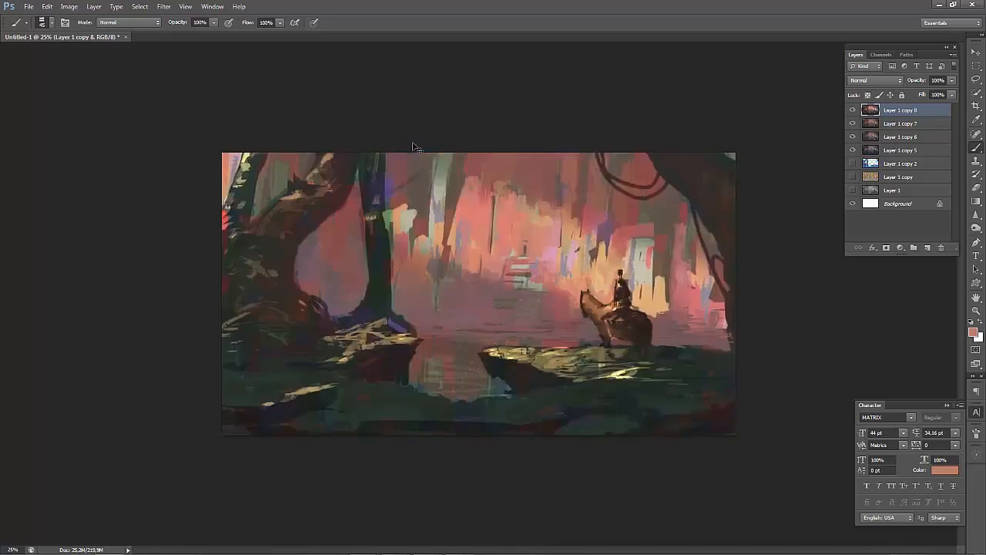
key("ctrl+minus")
key("ctrl+shift+h")
key("ctrl+minus")
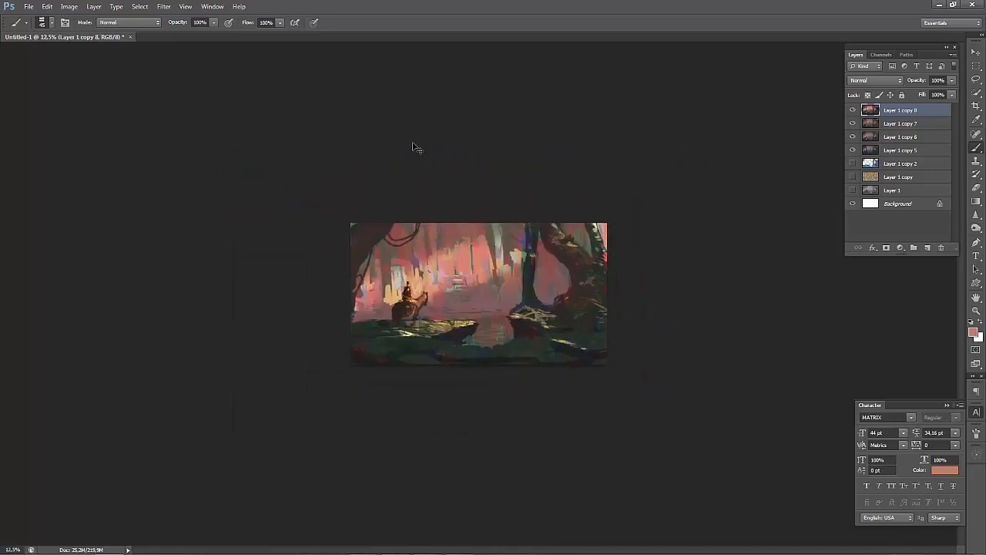
key("ctrl+shift+h")
key("ctrl+shift+h")
key("ctrl+plus")
key("ctrl+plus")
key("ctrl+shift+h")
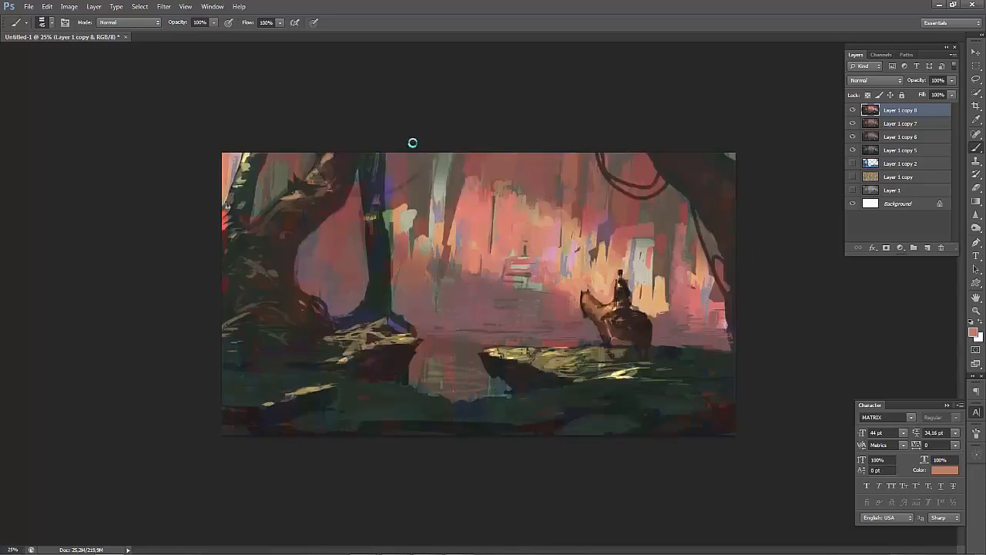
key("ctrl+shift+h")
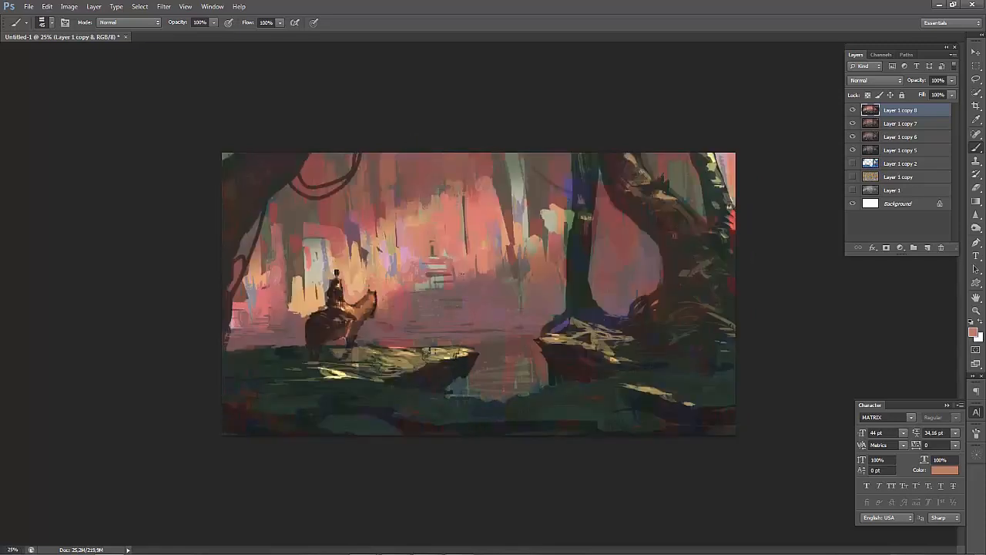
Paint a slim distant tree trunk in the central background and refine its edges with sampled pink and orange tones.
left_click(479, 296, "alt")
left_click(467, 246, "alt")
left_click(473, 245, "alt")
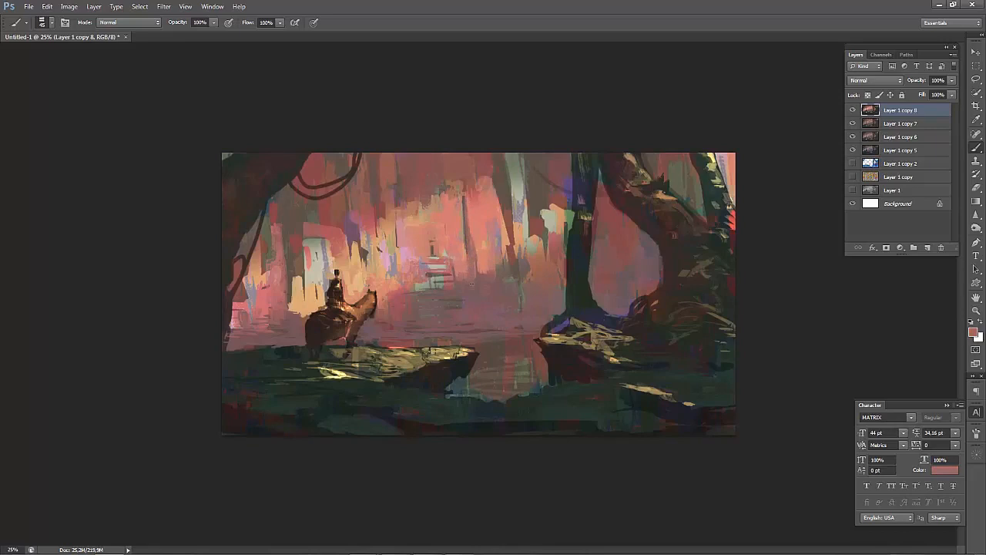
left_click(468, 238, "alt")
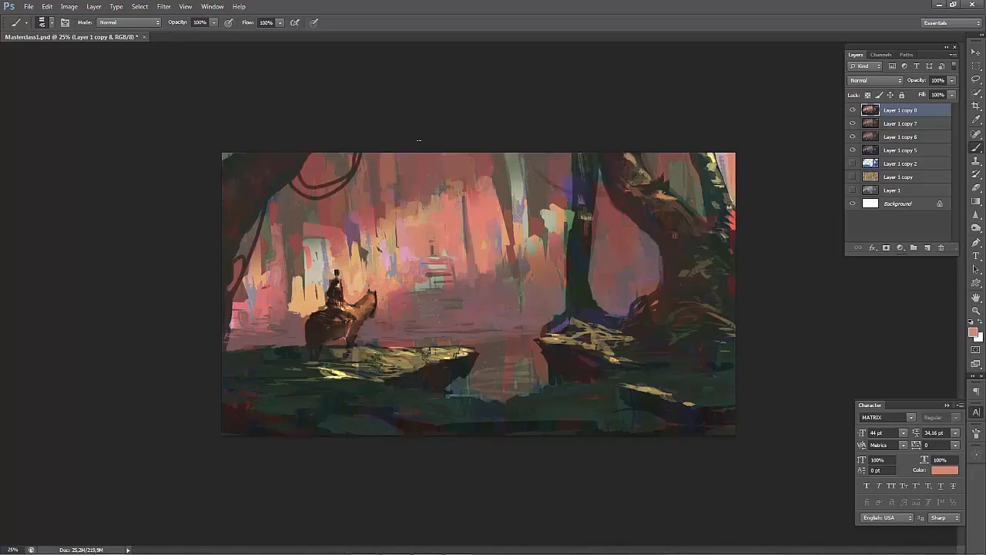
left_click(471, 262, "alt")
left_click(473, 226, "alt")
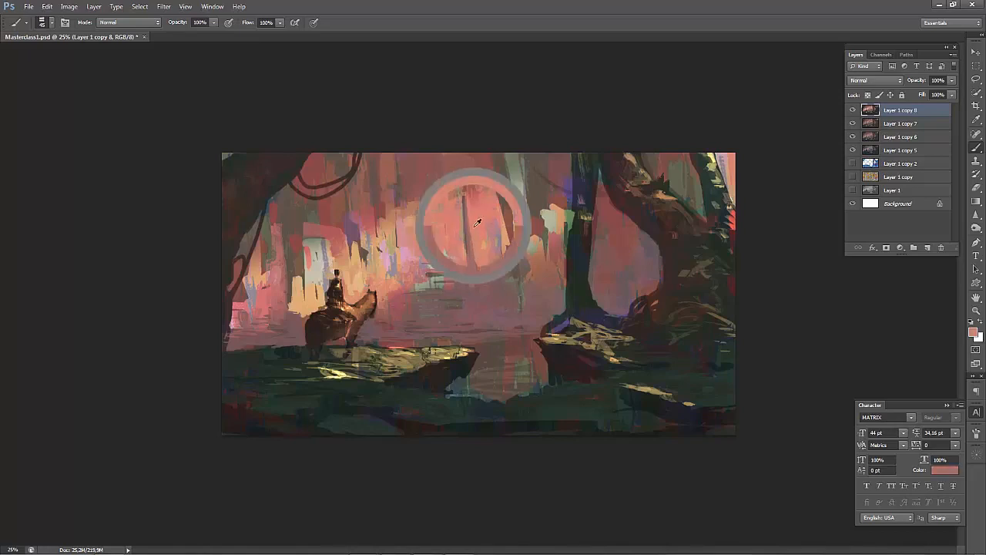
left_click(504, 238, "alt")
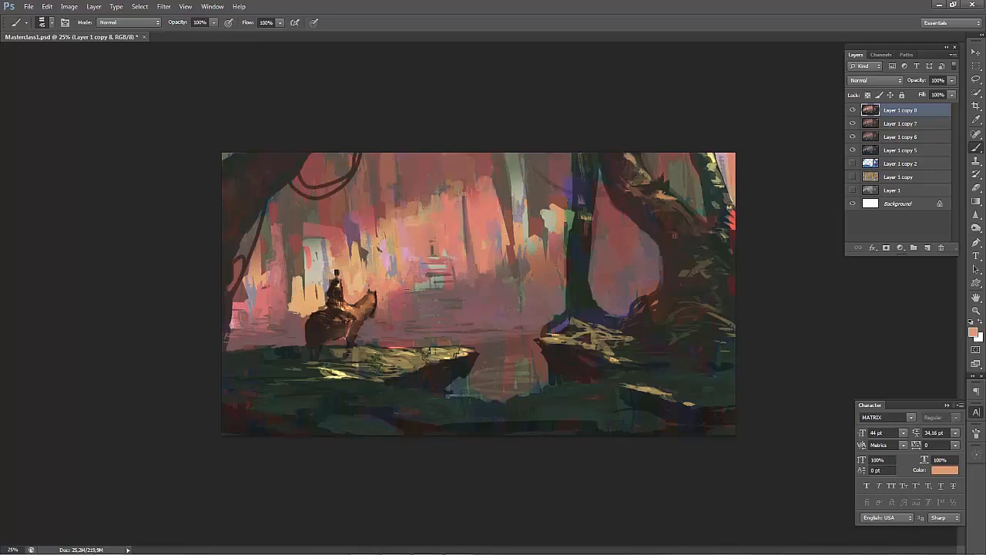
left_click(475, 235, "alt")
left_click(471, 284, "alt")
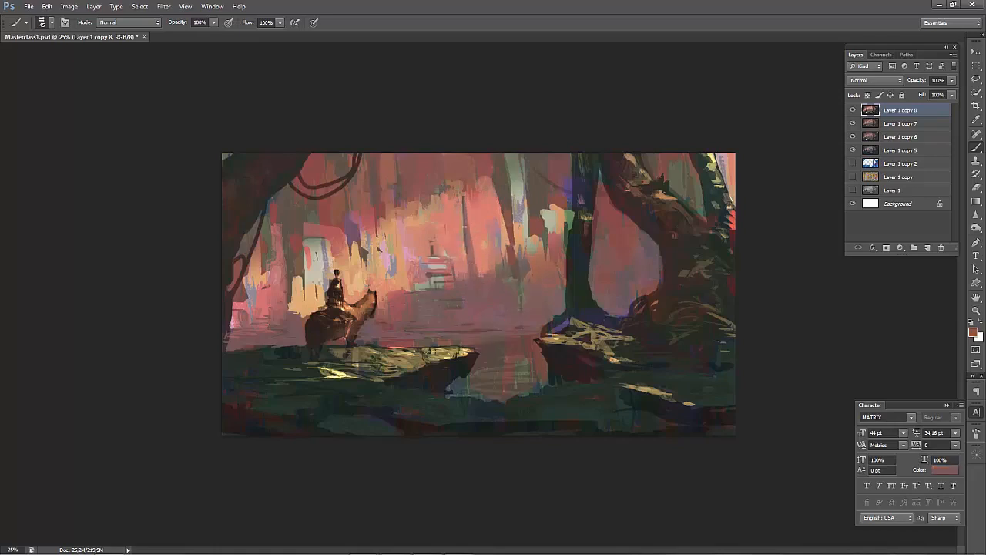
Blend the glowing background between the horse's head and the distant building with sampled pink and orange tones.
left_click(396, 249, "alt")
left_click_drag(410, 272, 410, 286)
left_click(411, 245, "alt")
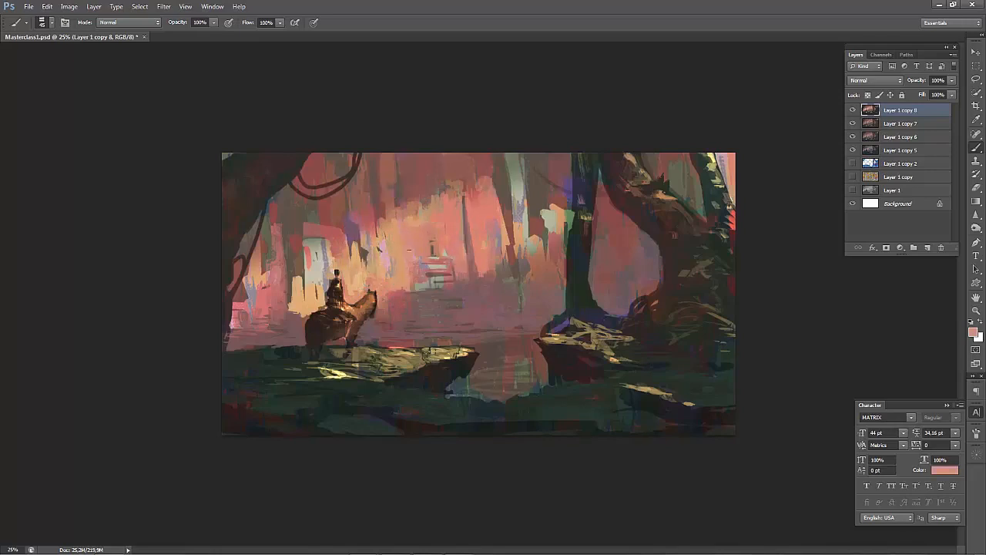
left_click(416, 283, "alt")
left_click(396, 234, "alt")
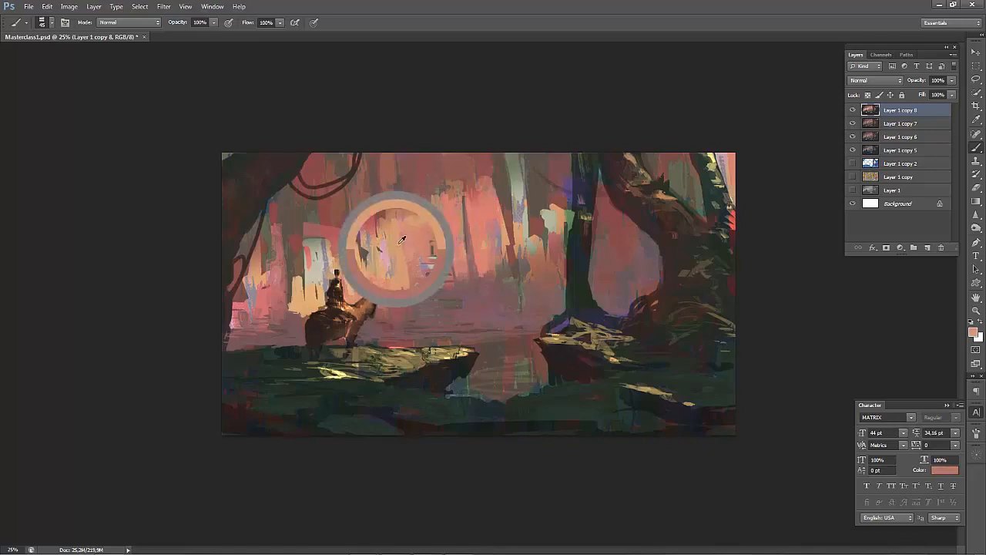
left_click(417, 265, "alt")
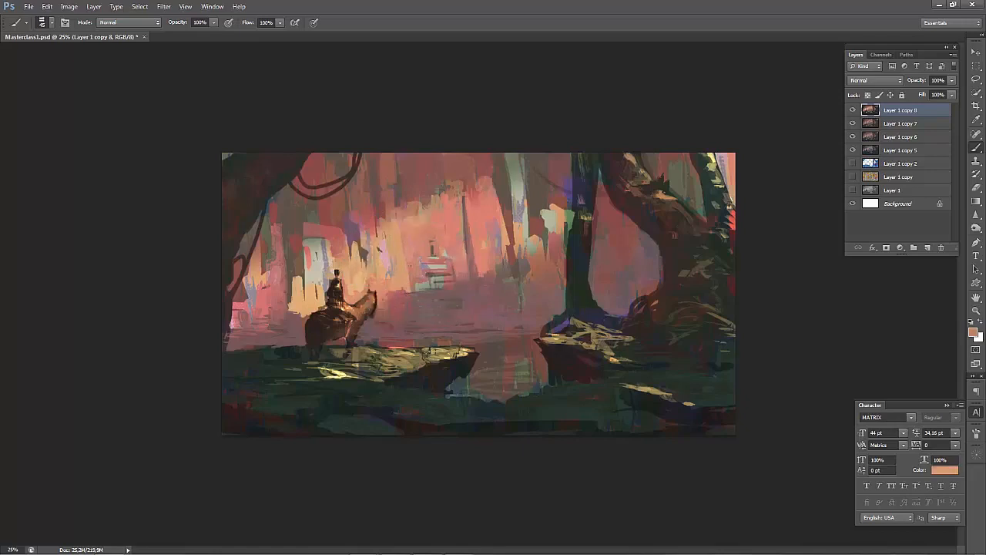
Paint muted mauve and brownish-pink strokes across the upper central background, using brush sizes 70 and 60.
key("alt")
left_click(428, 211, "alt")
left_click(430, 195, "alt")
key("bracketright")
key("bracketright")
key("bracketright")
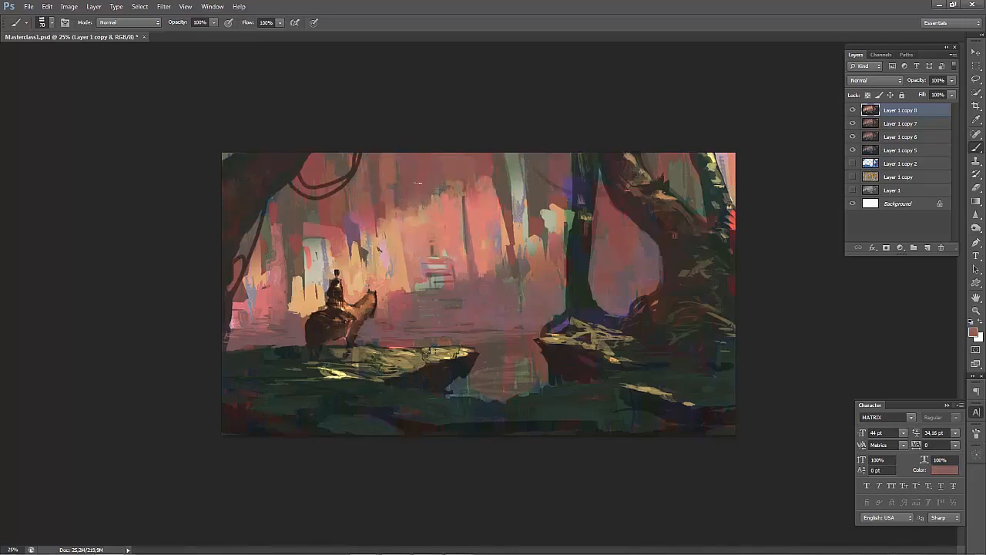
left_click(416, 179, "alt")
key("bracketleft")
key("bracketleft")
left_click(386, 165)
left_click(499, 160, "alt")
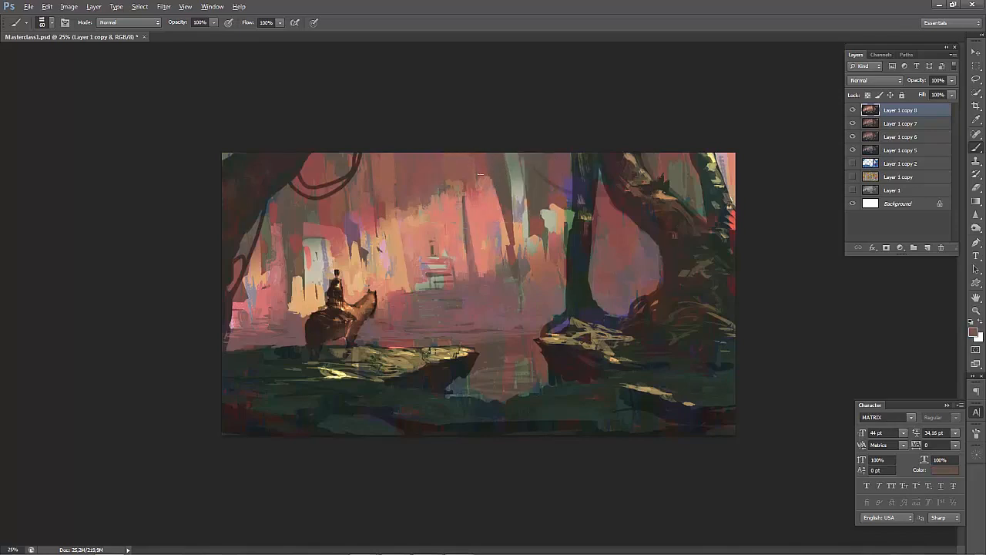
left_click(476, 173, "alt")
left_click(452, 175, "alt")
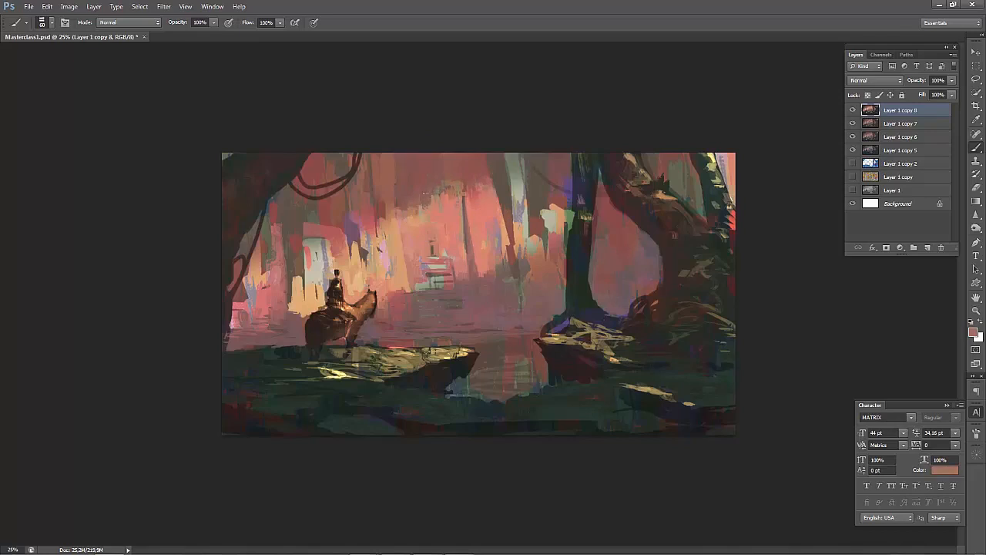
left_click(432, 181, "alt")
Examine the reworked upper background by mirroring the canvas repeatedly at reduced size.
key("alt")
key("ctrl+shift+h")
key("ctrl+minus")
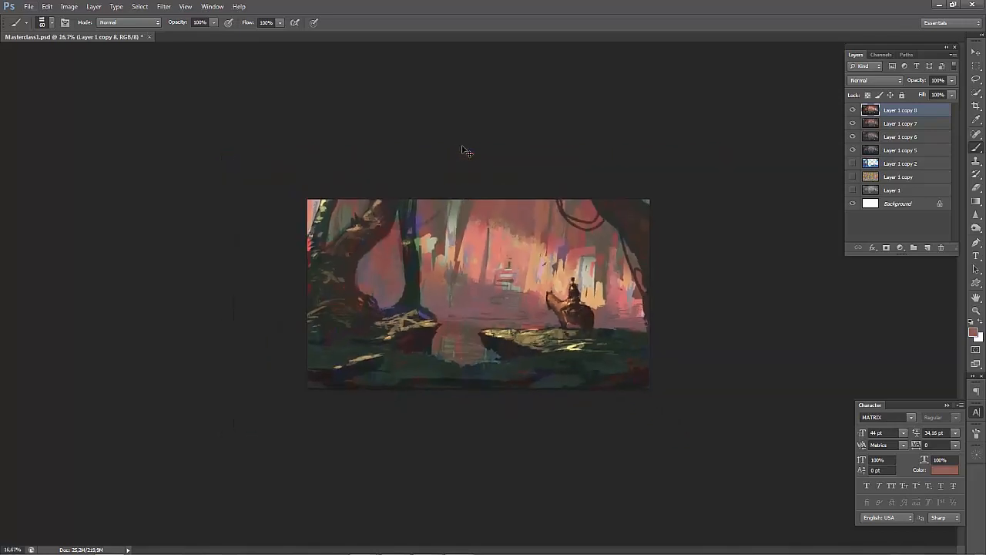
key("ctrl+shift+h")
key("ctrl+minus")
key("ctrl+shift+h")
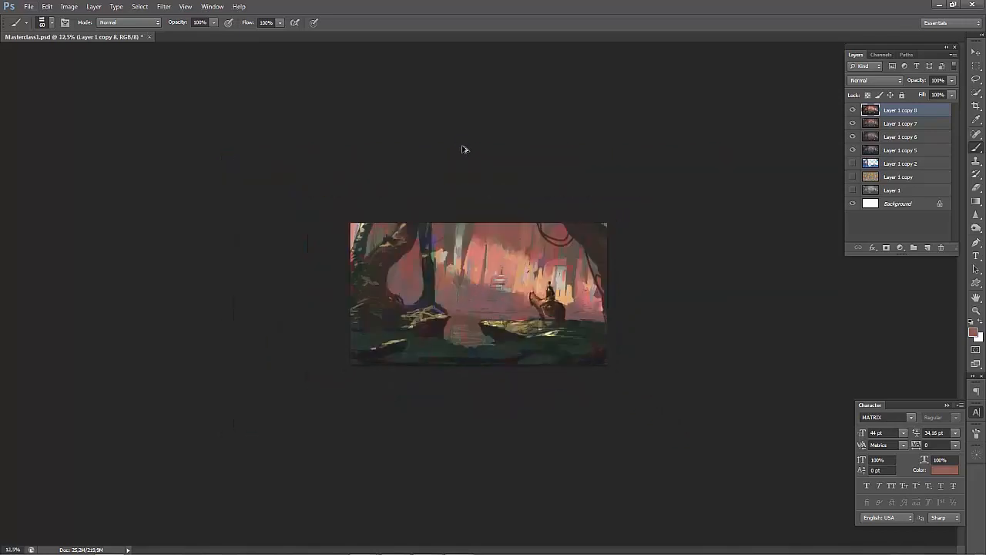
key("ctrl+shift+h")
key("ctrl+plus")
key("ctrl+plus")
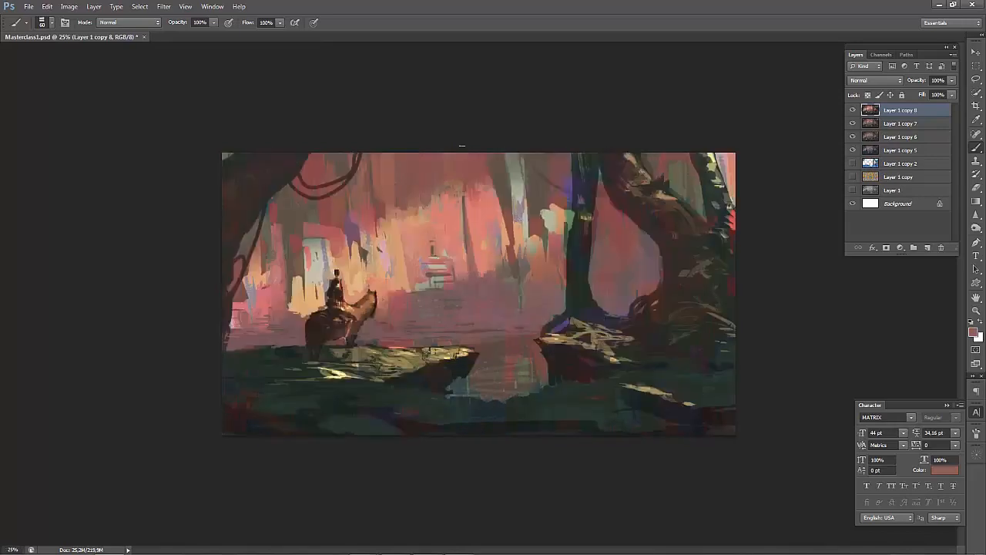
Cover the pale vertical streak beside the tapered background trunk with sampled mauve and brown tones, reducing the brush to 90 and 80.
left_click(541, 186, "alt")
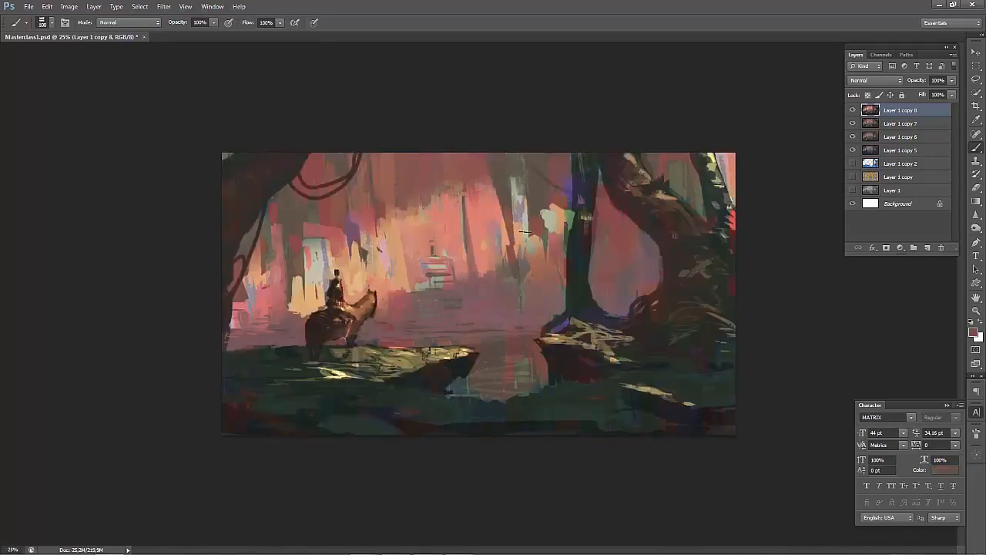
key("[")
left_click_drag(519, 162, 519, 205)
left_click_drag(515, 151, 515, 210)
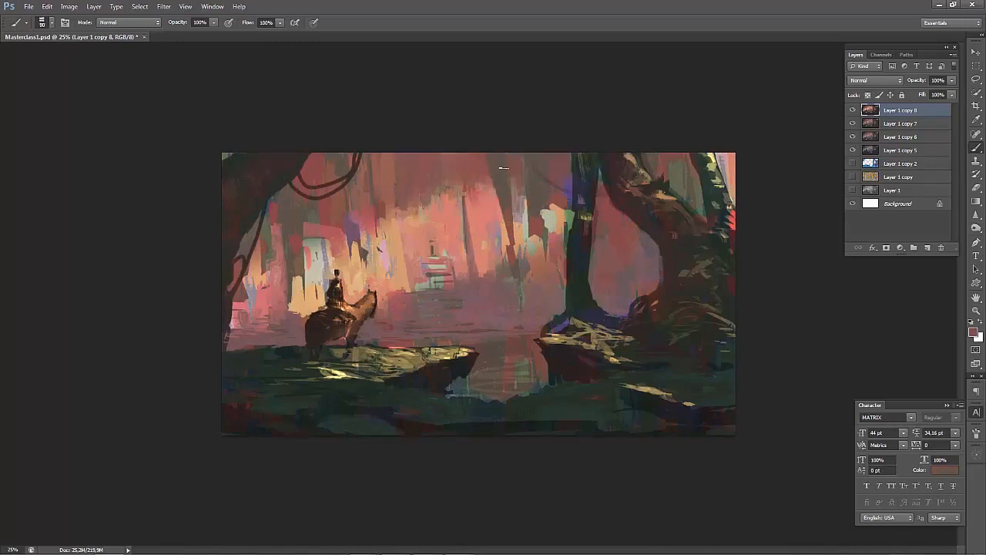
left_click(505, 185, "alt")
left_click(533, 165, "alt")
left_click_drag(531, 201, 532, 212)
left_click(518, 235, "alt")
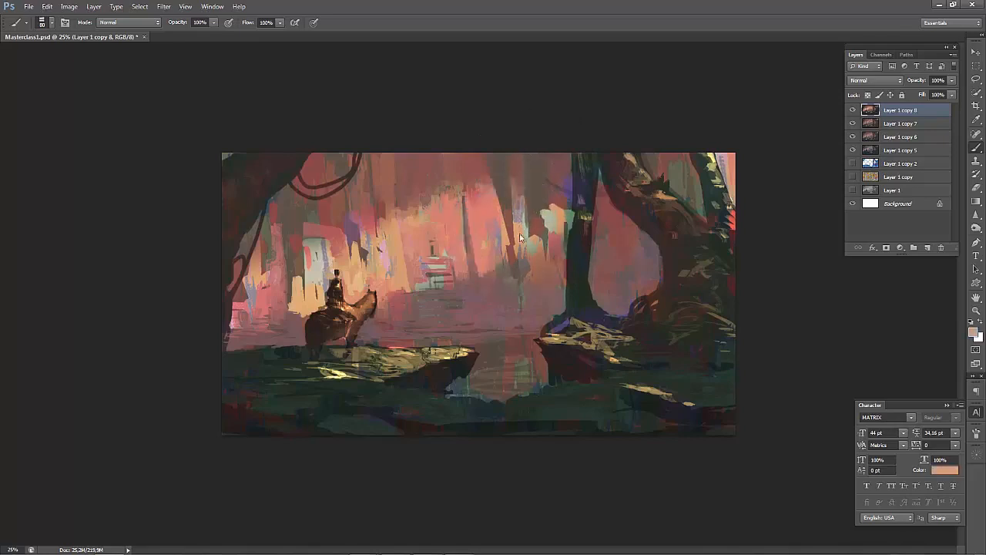
Refine the tapered background trunk and blend its edges into the glow with sampled brown and mauve tones.
left_click(514, 189, "alt")
left_click(518, 163, "alt")
left_click(514, 189, "alt")
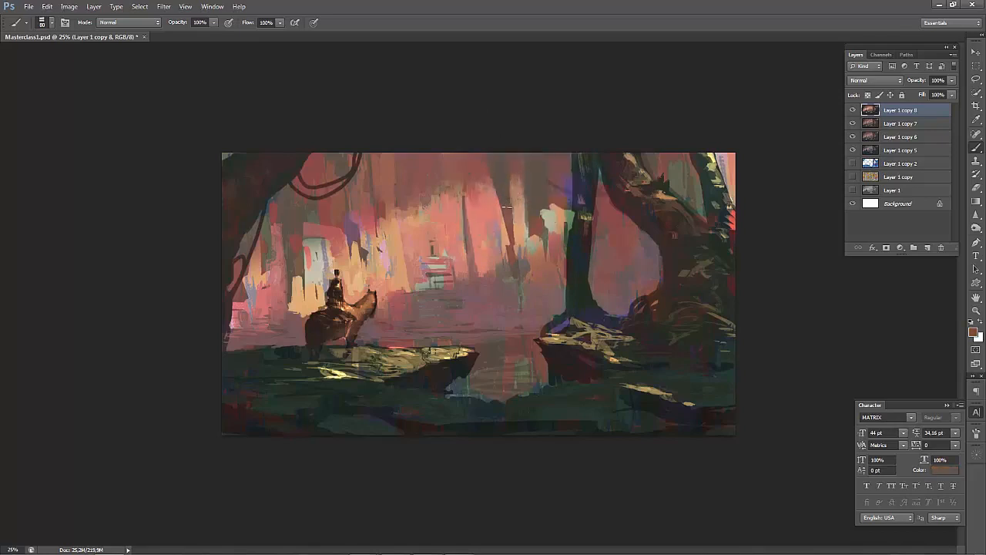
left_click_drag(507, 187, 508, 206)
left_click(535, 168, "alt")
left_click(513, 215, "alt")
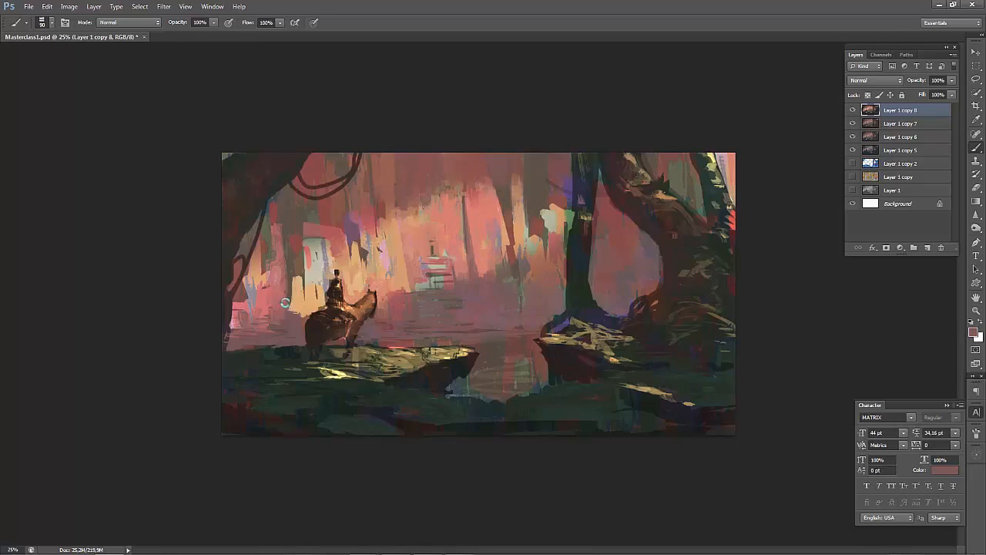
Examine the overall balance of the background trunks by mirroring the canvas at reduced size.
key("h")
key("ctrl+minus")
key("h")
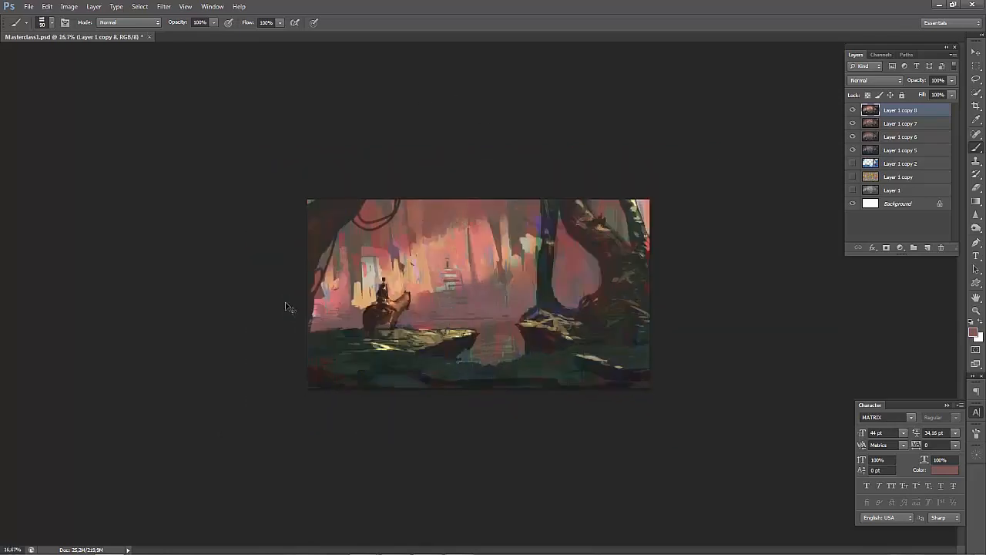
key("ctrl+minus")
key("h")
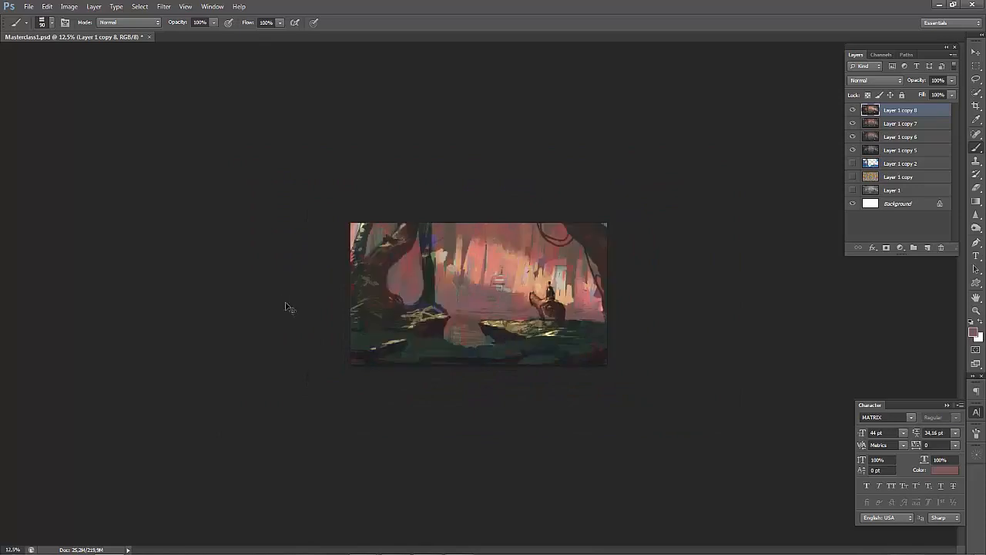
key("h")
key("ctrl+plus")
key("ctrl+plus")
key("ctrl+plus")
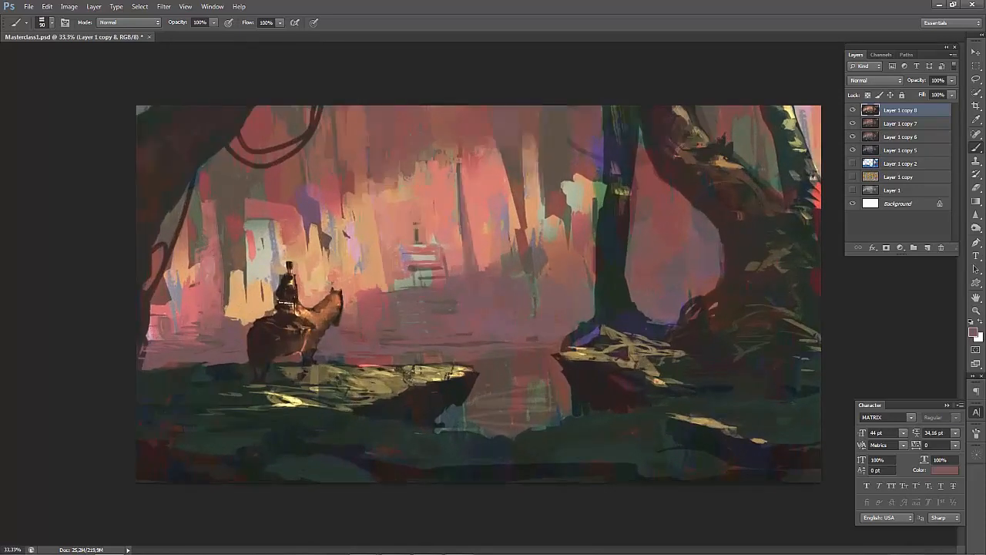
Select the 312 px brush preset, reduce it to 50 and paint a thin spire with sampled pinks above the distant building.
right_click(427, 277)
left_click(479, 356)
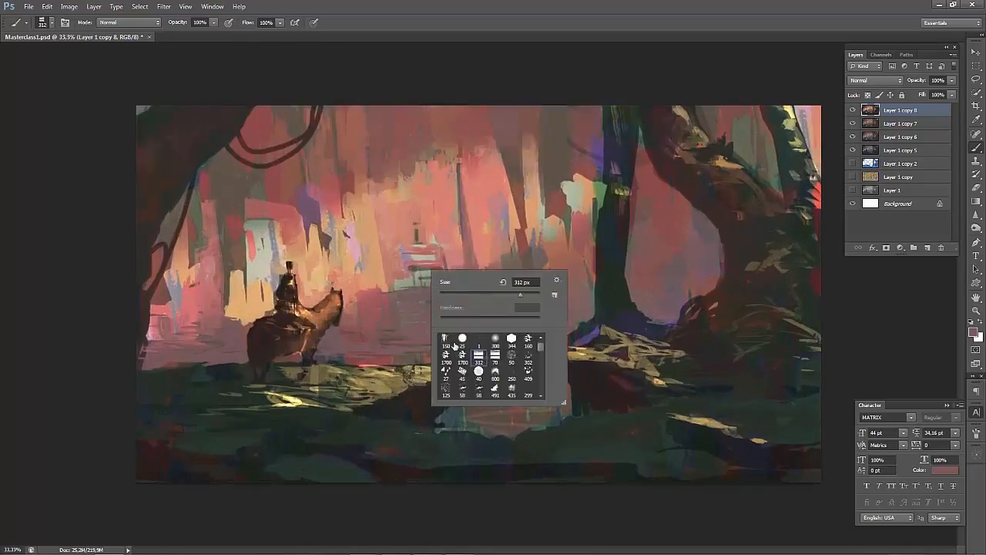
key("Escape")
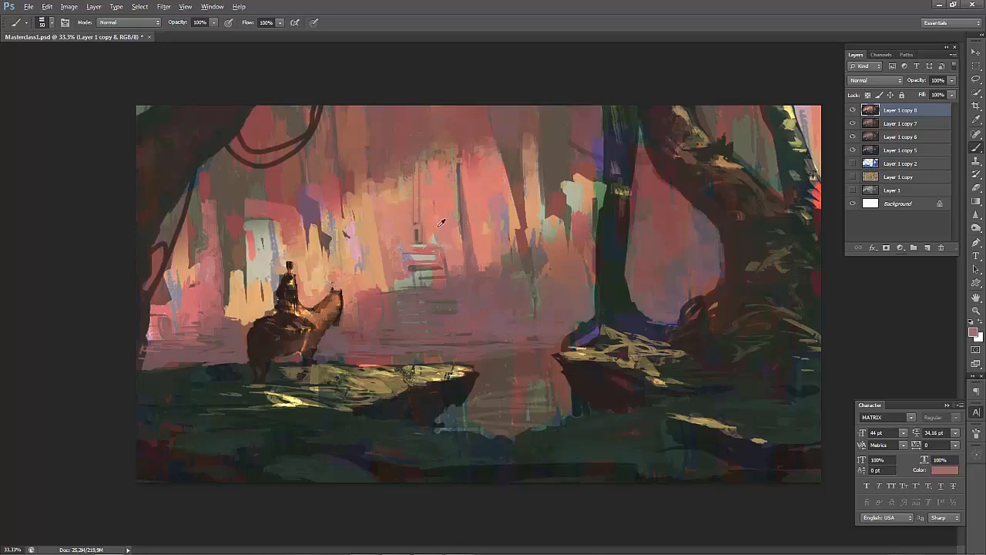
left_click(460, 237, "alt")
left_click(420, 230, "alt")
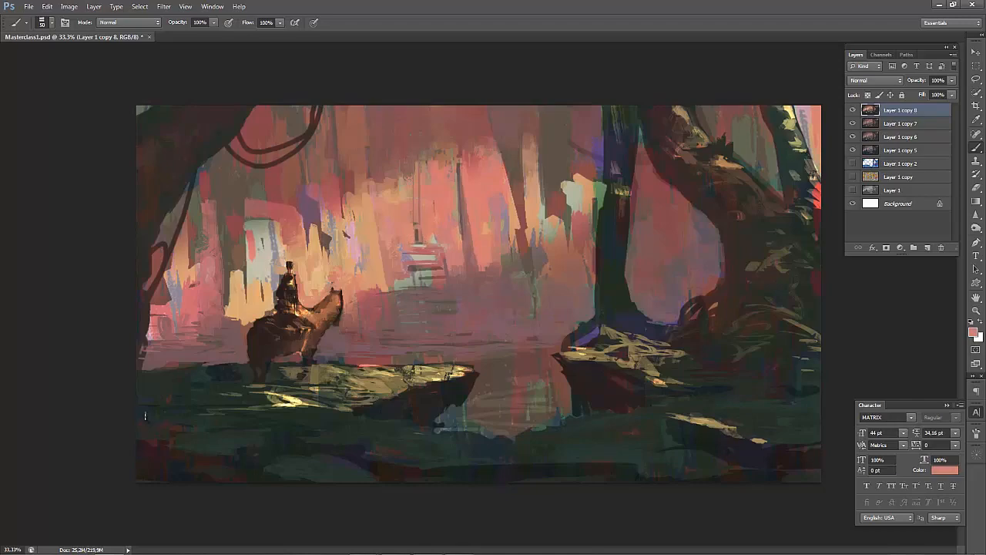
Examine the distant building's new spire by mirroring the canvas at reduced size.
key("ctrl+shift+h")
key("ctrl+minus")
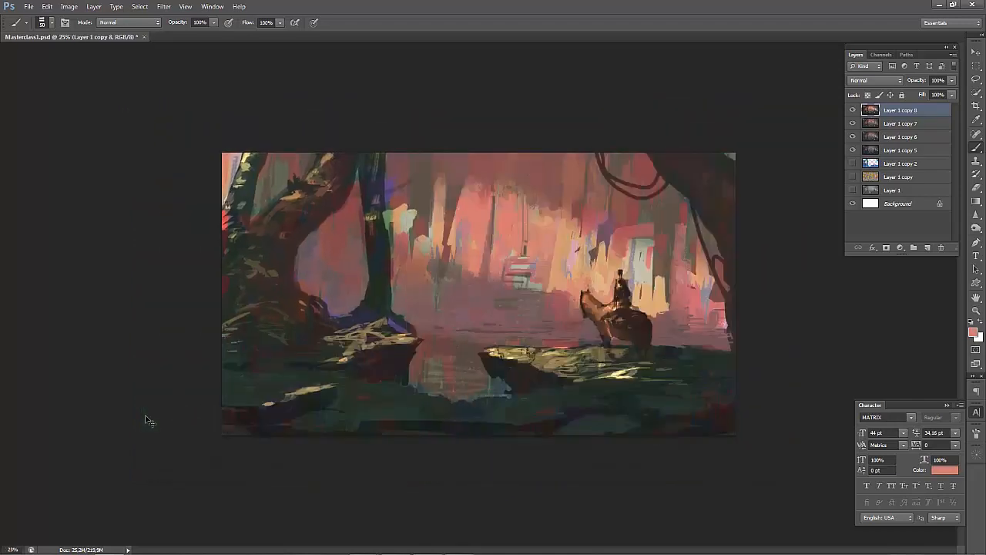
key("ctrl+shift+h")
key("ctrl+minus")
key("ctrl+shift+h")
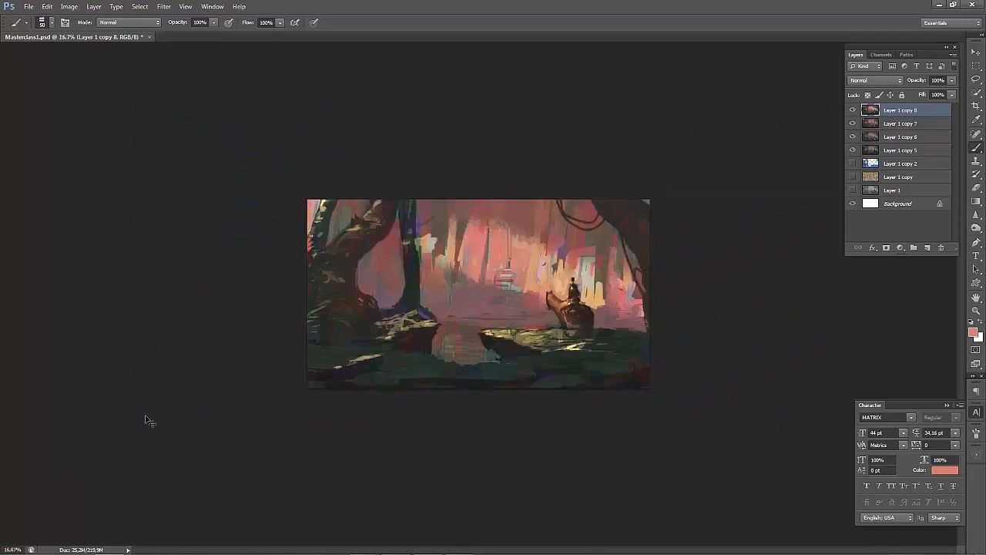
key("ctrl+shift+h")
key("ctrl+plus")
key("ctrl+plus")
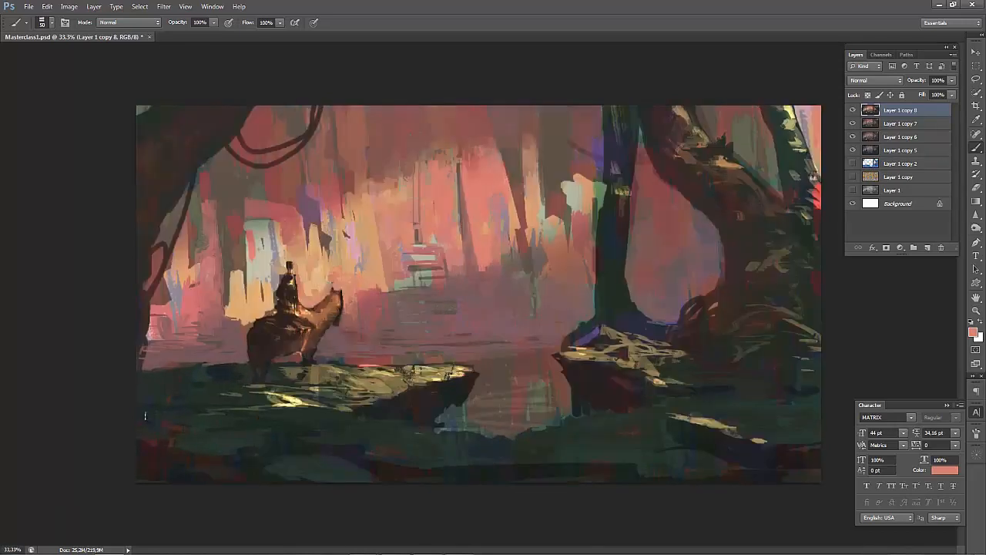
Paint sampled red and pink strokes over the top of the pale doorway shape and the purple patch behind the rider.
left_click(275, 199, "alt")
mouse_move(315, 205)
left_mouse_down()
mouse_move(297, 206)
mouse_move(304, 212)
left_mouse_up()
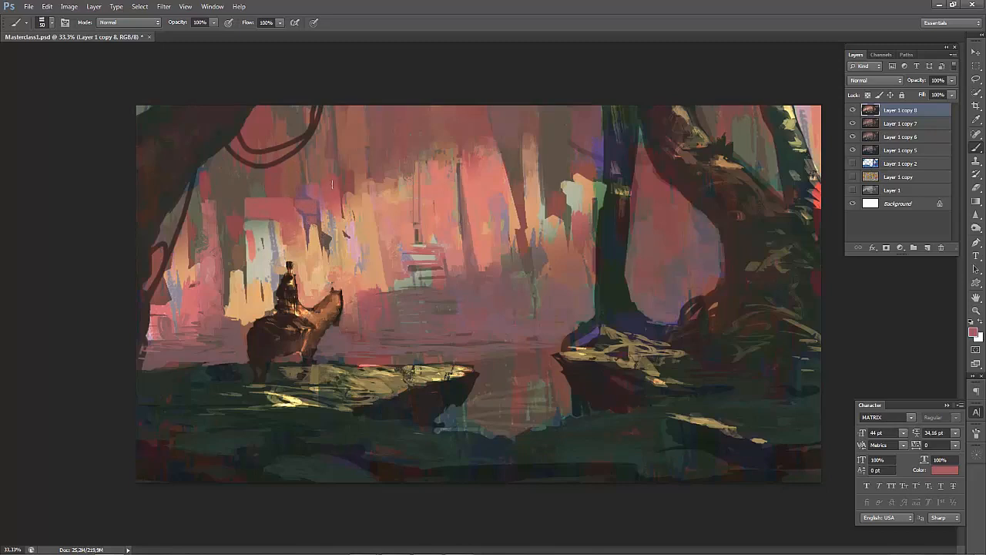
left_click(321, 225, "alt")
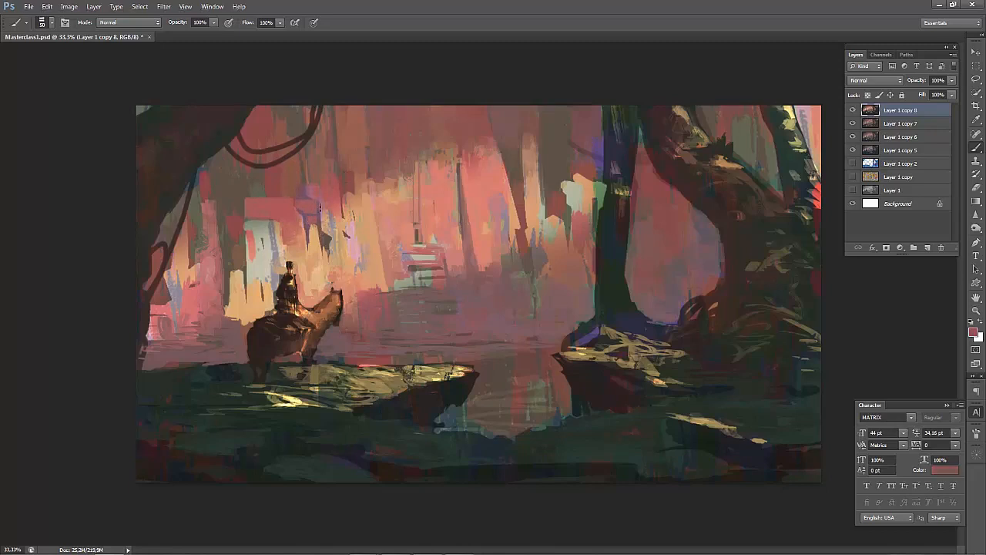
left_click(324, 204, "alt")
left_click(325, 198, "alt")
left_click(353, 197, "alt")
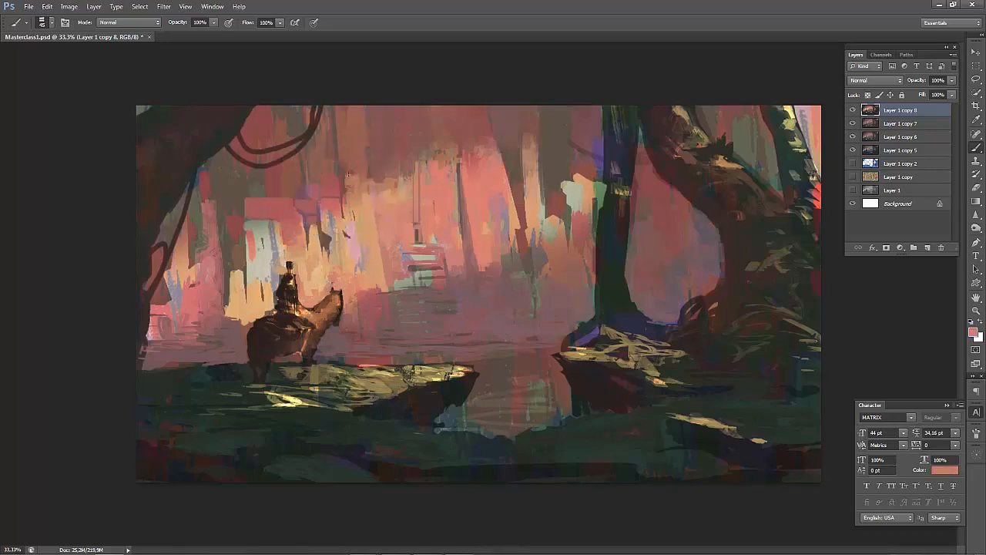
left_click(350, 179, "alt")
Examine the repainted area behind the rider by mirroring the canvas at reduced size.
key("ctrl+shift+h")
key("ctrl+minus")
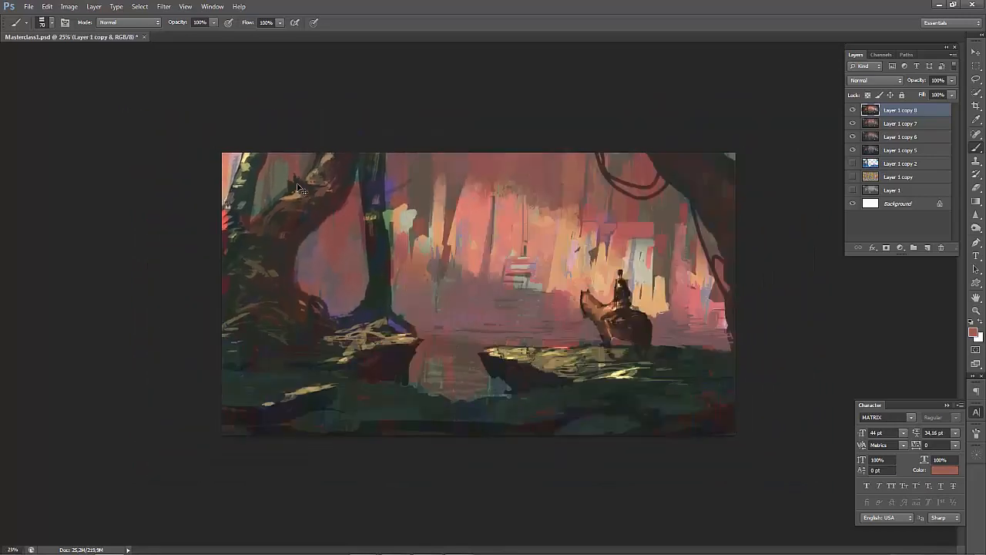
key("ctrl+shift+h")
key("ctrl+minus")
key("ctrl+shift+h")
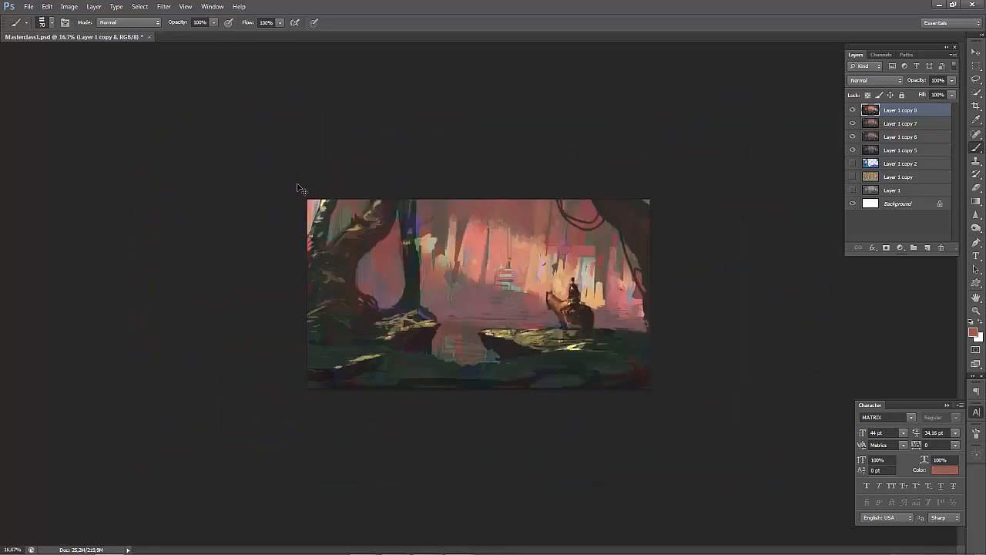
key("ctrl+minus")
key("ctrl+plus")
key("ctrl+shift+h")
key("ctrl+plus")
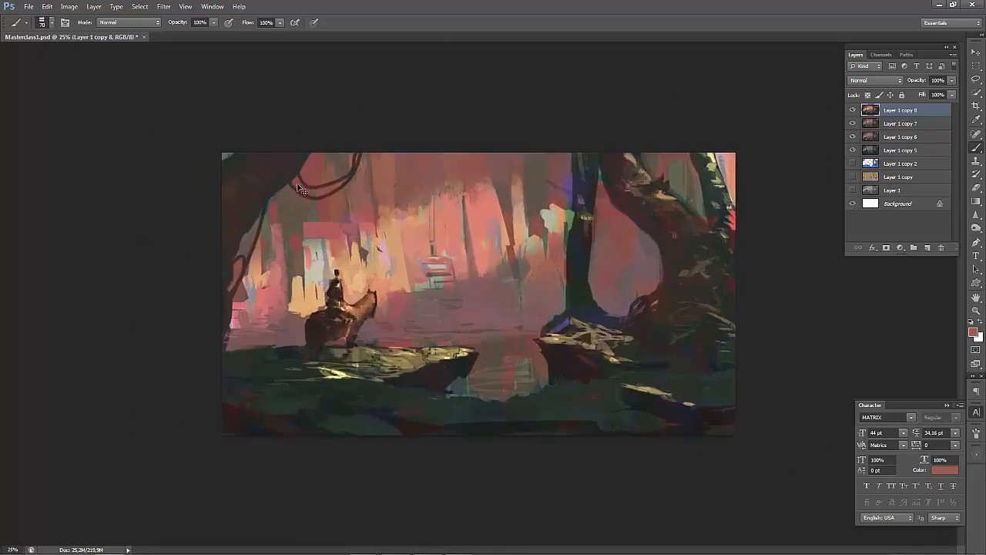
Paint sampled browns, greys and dark tones over the upper trunk of the large twisted tree and the branch beside it.
left_click(608, 150, "alt")
left_click(700, 165, "alt")
mouse_move(707, 177)
left_mouse_down()
mouse_move(713, 170)
mouse_move(715, 183)
left_mouse_up()
left_click(612, 168, "alt")
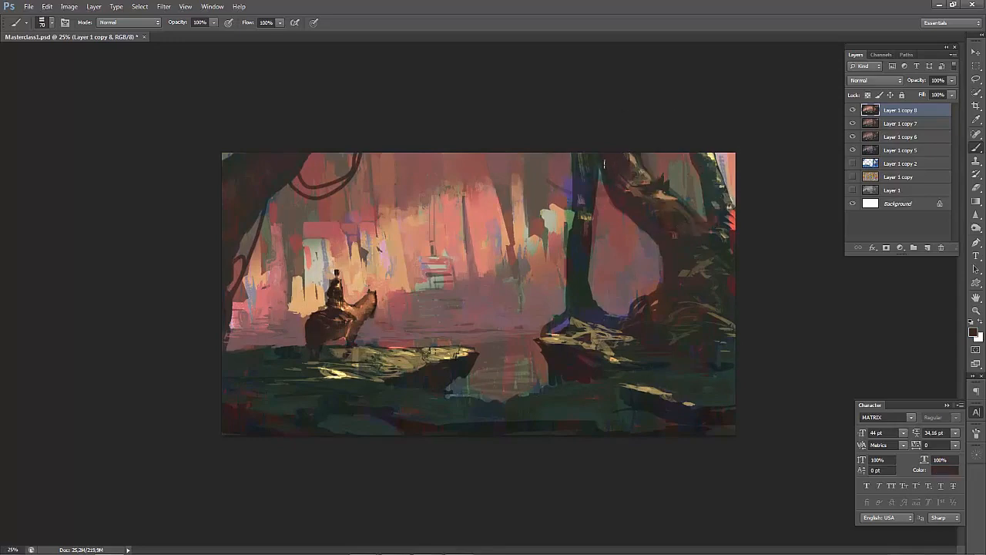
left_click(635, 157, "alt")
left_click(646, 162, "alt")
left_click(639, 168, "alt")
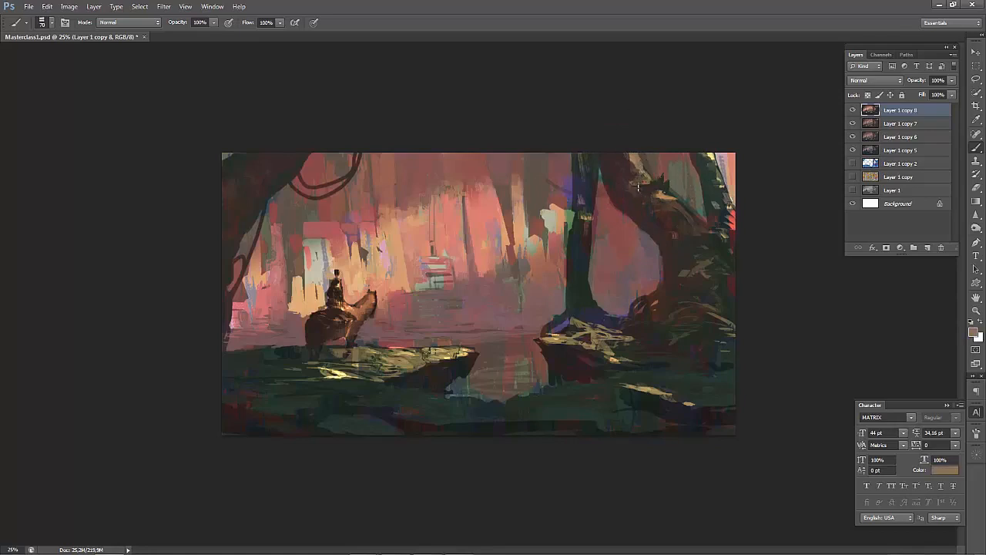
left_click(630, 192, "alt")
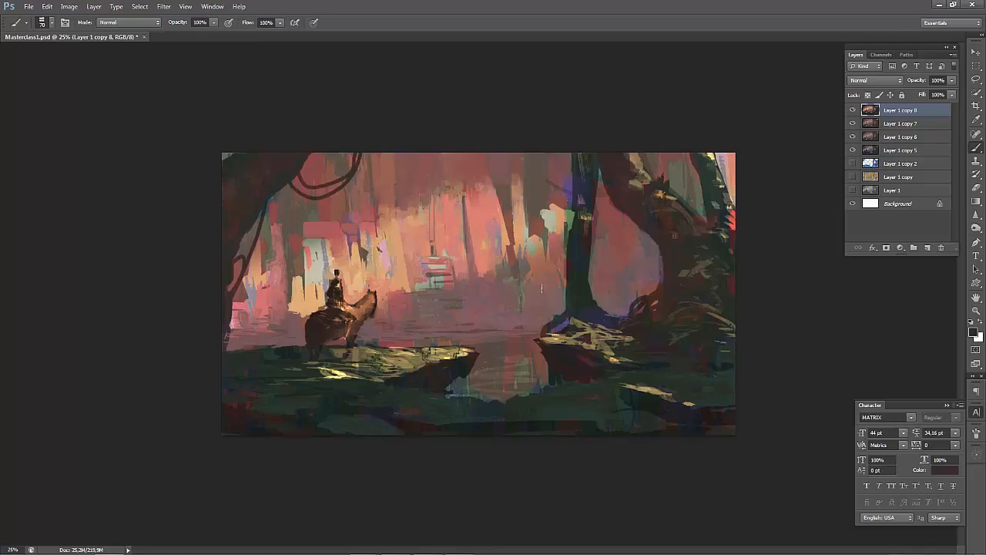
Paint sampled dark and muted strokes across the large tree's lower trunk and the lit bank below it.
left_click(675, 266, "alt")
mouse_move(687, 267)
left_mouse_down()
mouse_move(683, 276)
mouse_move(714, 278)
mouse_move(715, 263)
left_mouse_up()
left_click(629, 353, "alt")
left_click_drag(632, 340, 622, 344)
mouse_move(609, 346)
left_mouse_down()
mouse_move(627, 354)
mouse_move(614, 359)
mouse_move(639, 355)
left_mouse_up()
left_click(604, 344, "alt")
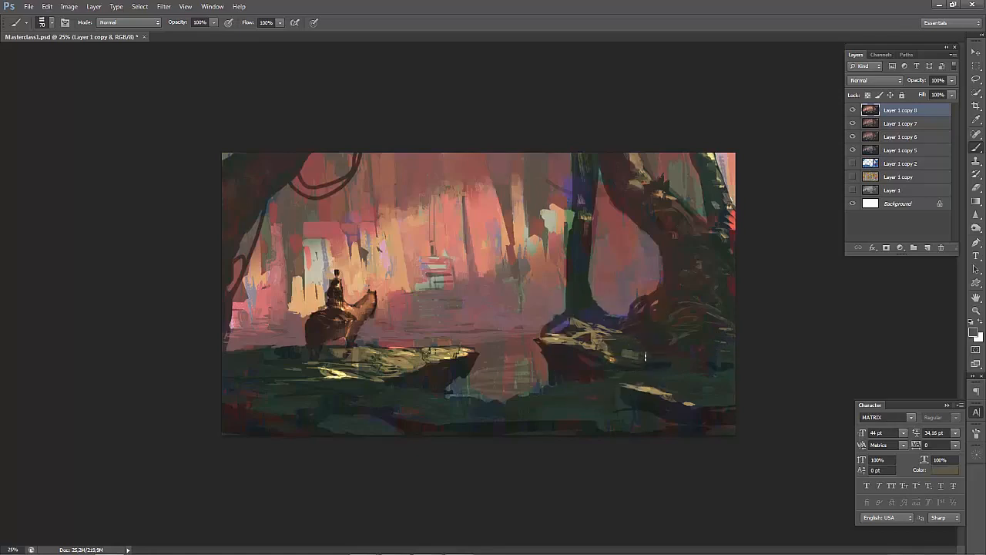
left_click(654, 358, "alt")
Examine the reworked large tree and bank by mirroring the canvas at reduced size.
key("ctrl+shift+h")
key("ctrl+minus")
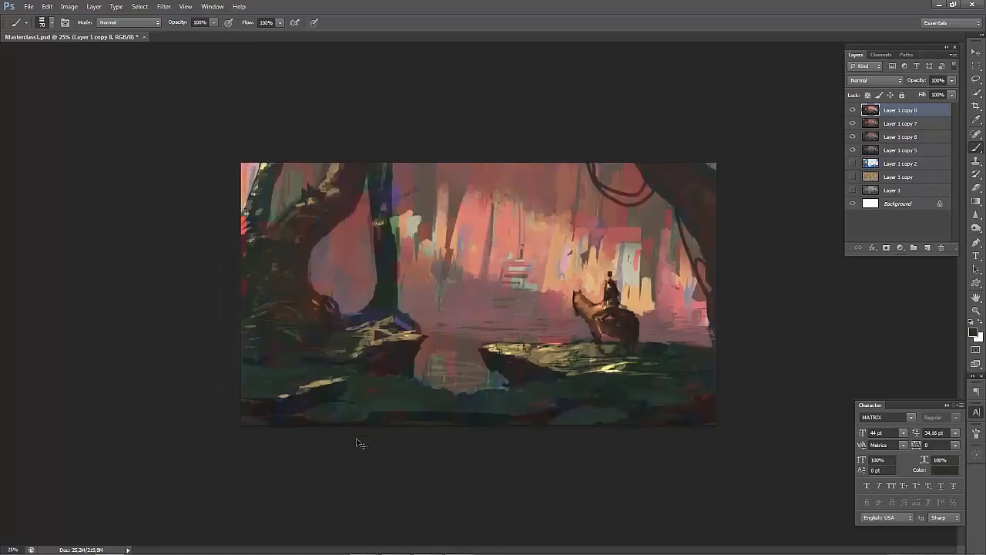
key("ctrl+shift+h")
key("ctrl+shift+h")
key("ctrl+minus")
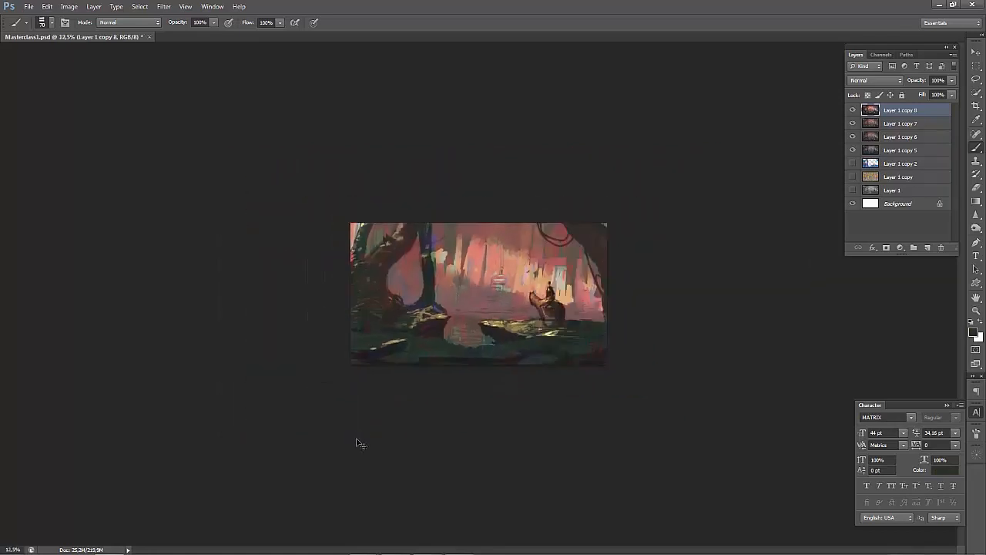
key("ctrl+shift+h")
key("ctrl+plus")
key("ctrl+plus")
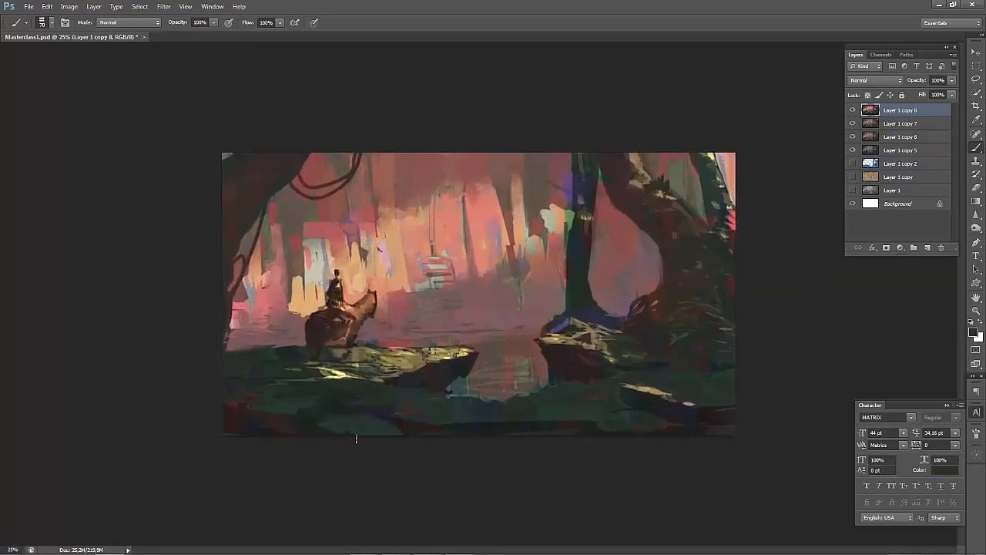
Adjust the brush size and paint sampled reds and mauves around the slim dark tree, narrowing its upper trunk.
left_click(569, 176, "alt")
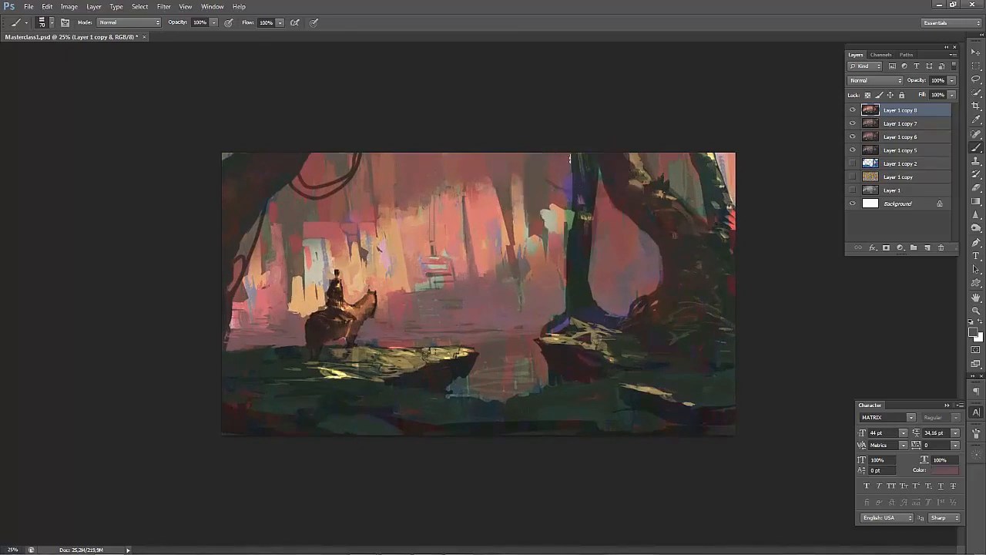
key("bracketright")
key("bracketright")
key("bracketright")
key("bracketright")
mouse_move(580, 148)
left_mouse_down()
mouse_move(576, 197)
mouse_move(598, 170)
left_mouse_up()
left_click(605, 195, "alt")
key("bracketleft")
key("bracketleft")
left_click(640, 266, "alt")
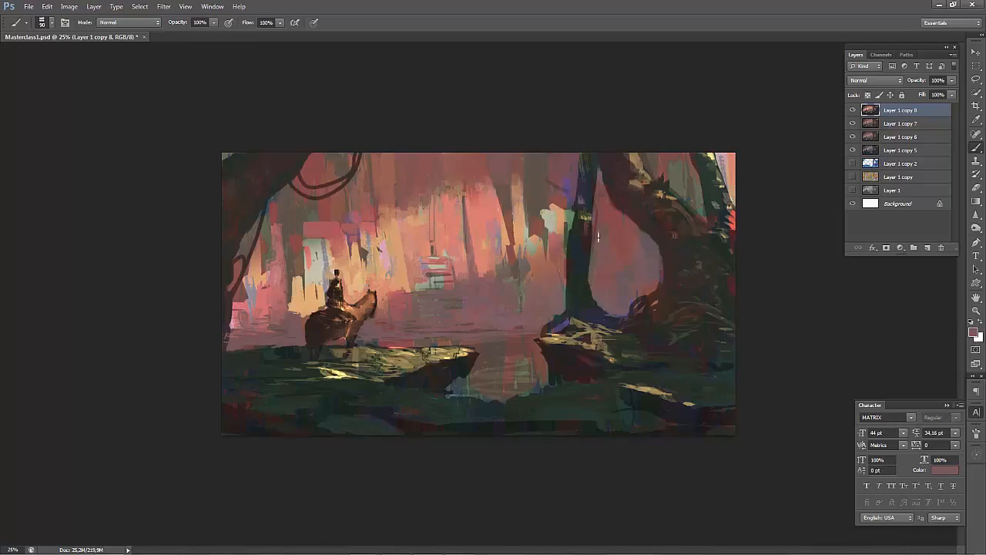
Paint thin vertical purple stems with sampled colours along the outer edge of the slim tree's upper trunk.
left_click(588, 195, "alt")
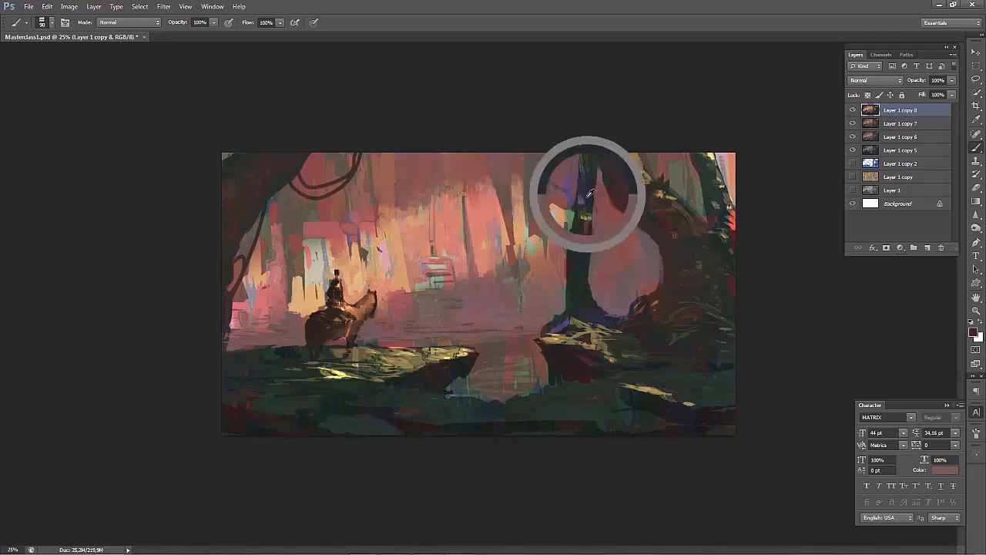
left_click(570, 205, "alt")
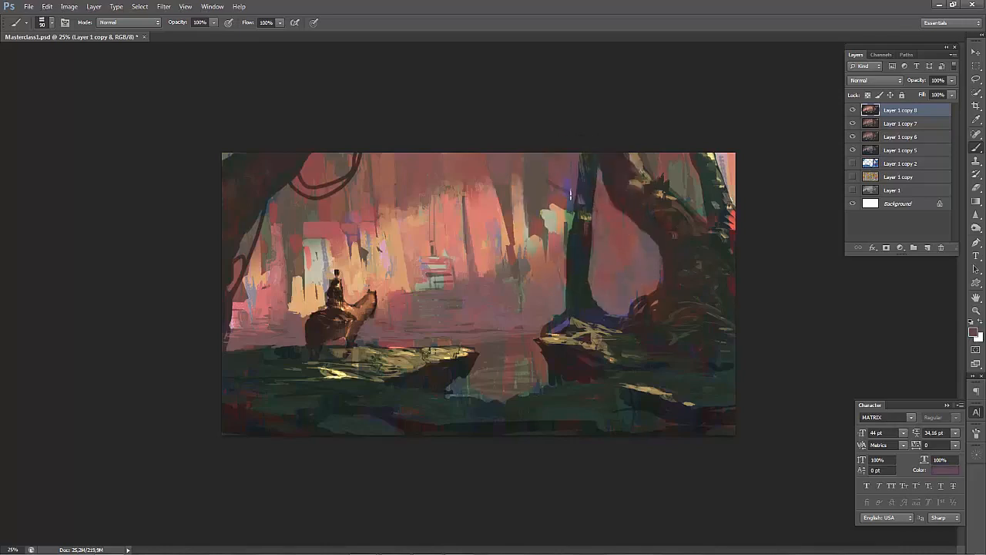
left_click(575, 189, "alt")
left_click(572, 213, "alt")
left_click_drag(572, 218, 569, 144)
Paint dark blue and purple strokes that split the slim tree's top into branches reaching towards the large tree.
left_click(588, 190, "alt")
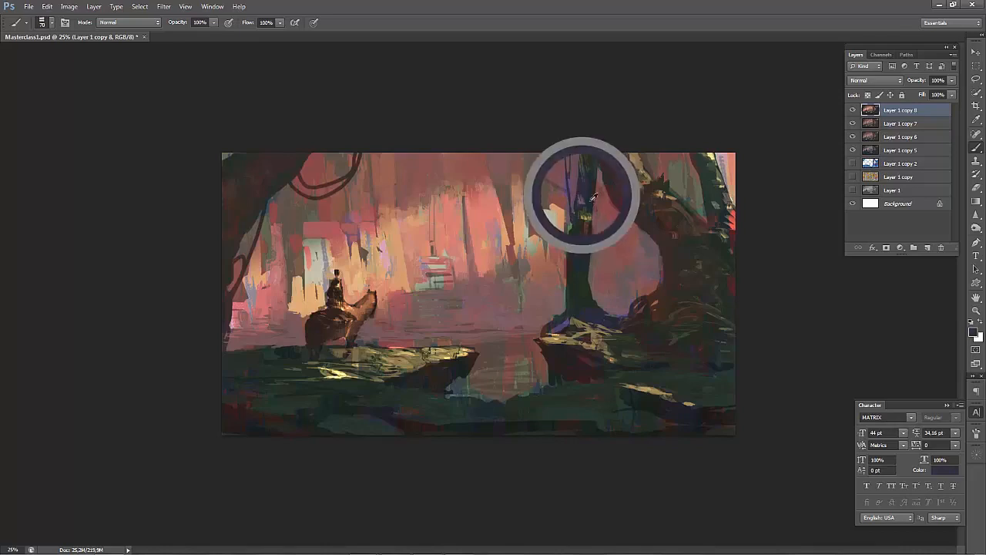
left_click(593, 190, "alt")
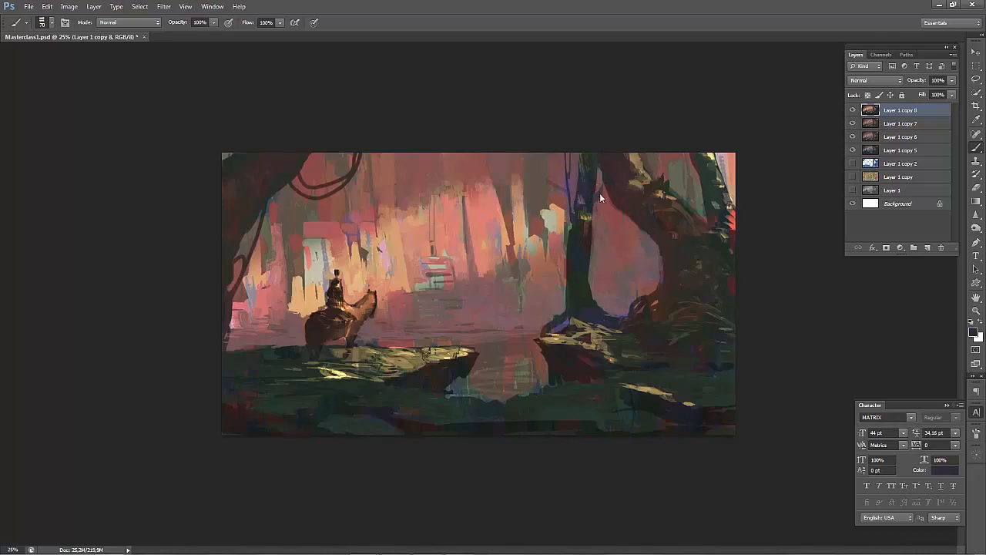
left_click(603, 197, "alt")
left_click(586, 192, "alt")
left_click_drag(577, 154, 578, 176)
Enlarge the brush and fill the gap between the large tree and the edge trunk with sampled greys and mauves.
key("bracketright")
left_click(705, 169, "alt")
left_click(680, 165, "alt")
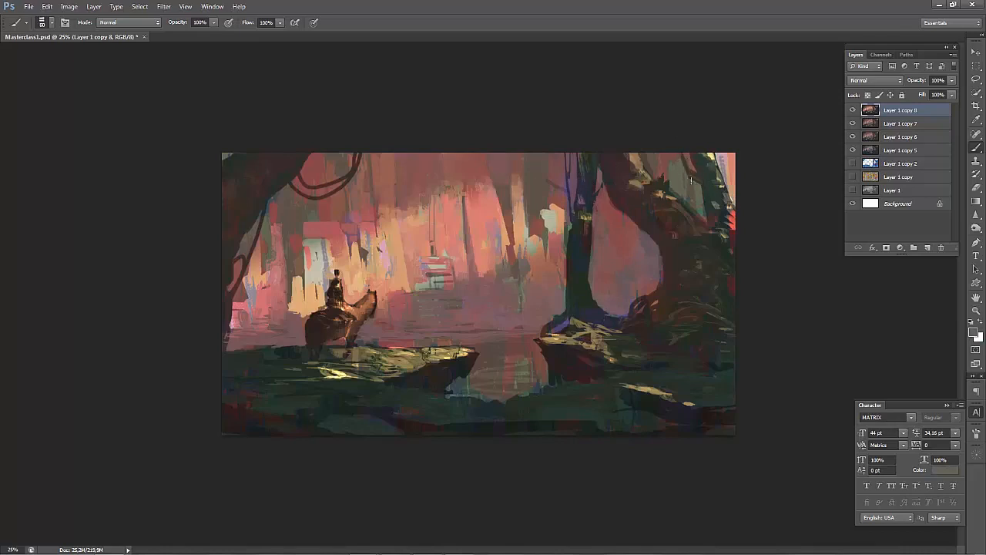
left_click(673, 158, "alt")
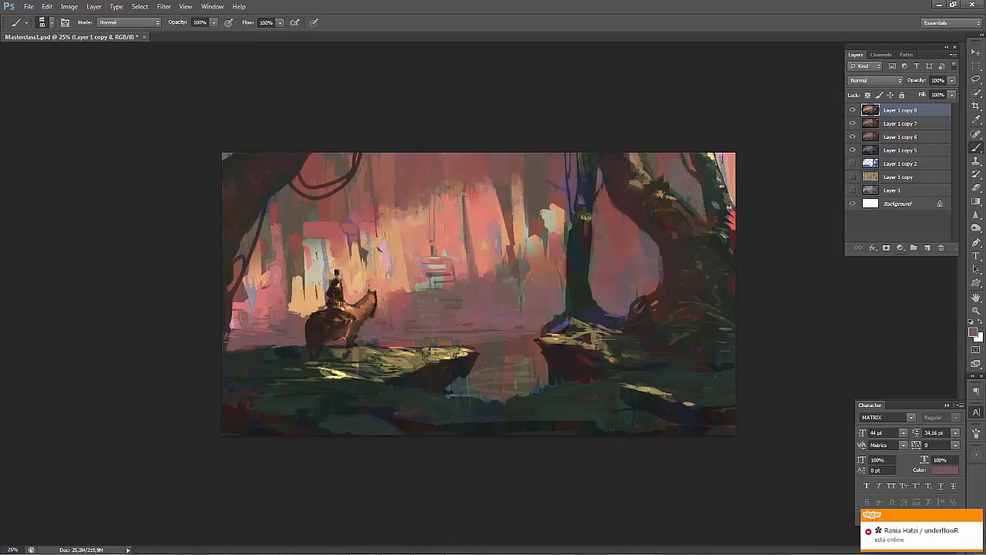
Paint sampled pale, orange and muted pink strokes over the glowing background just beside the slim tree's top.
left_click(558, 207, "alt")
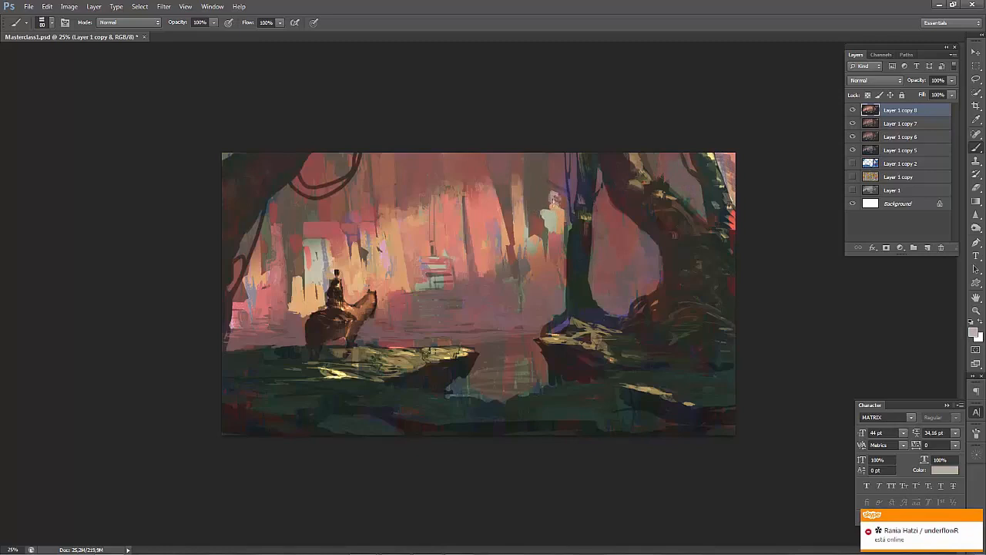
left_click(563, 215, "alt")
left_click_drag(561, 207, 557, 195)
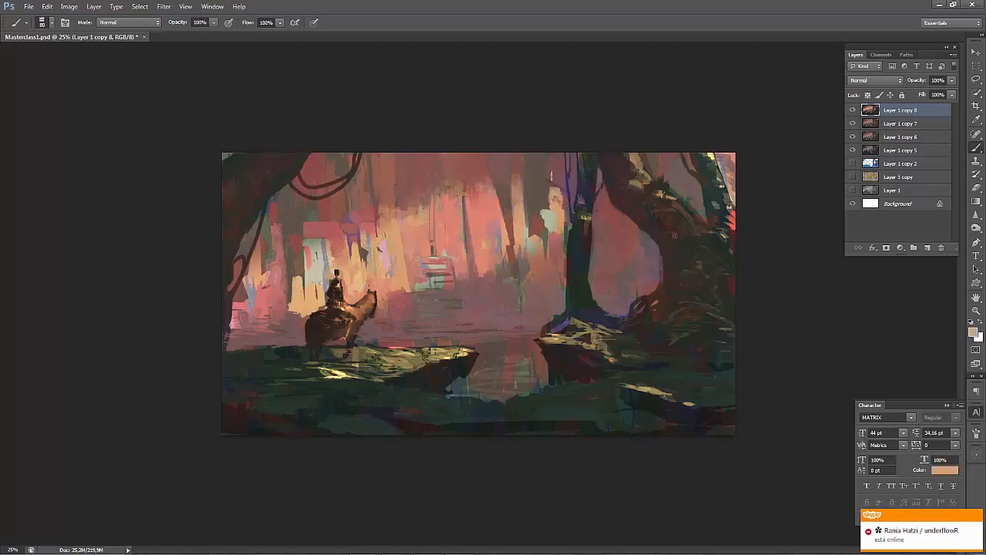
left_click(555, 168, "alt")
left_click(568, 191, "alt")
left_click(554, 175, "alt")
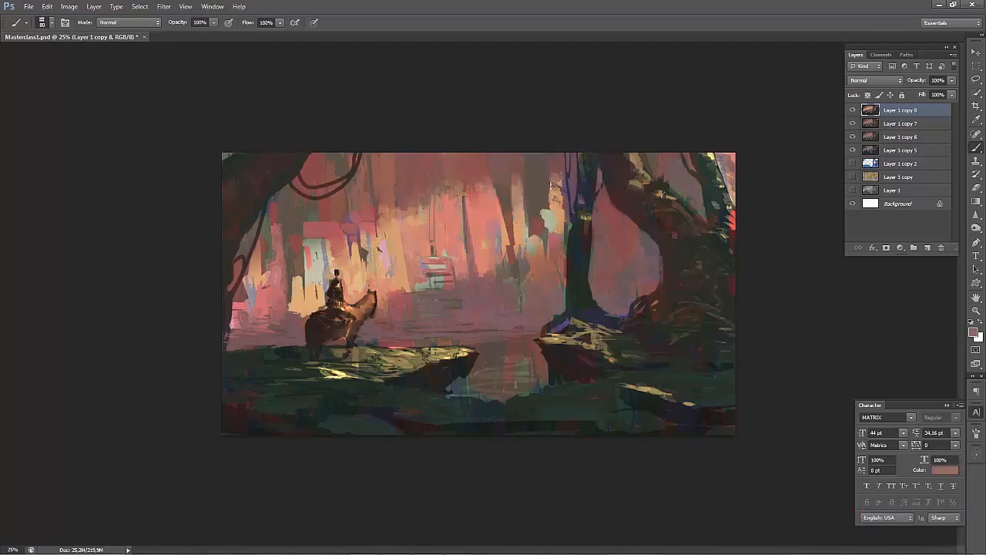
Cover the pale patch beside the slim tree and refine the vertical light streaks below it with sampled background colours.
left_click(538, 176, "alt")
left_click(534, 203, "alt")
left_click_drag(543, 212, 549, 226)
left_click(538, 248, "alt")
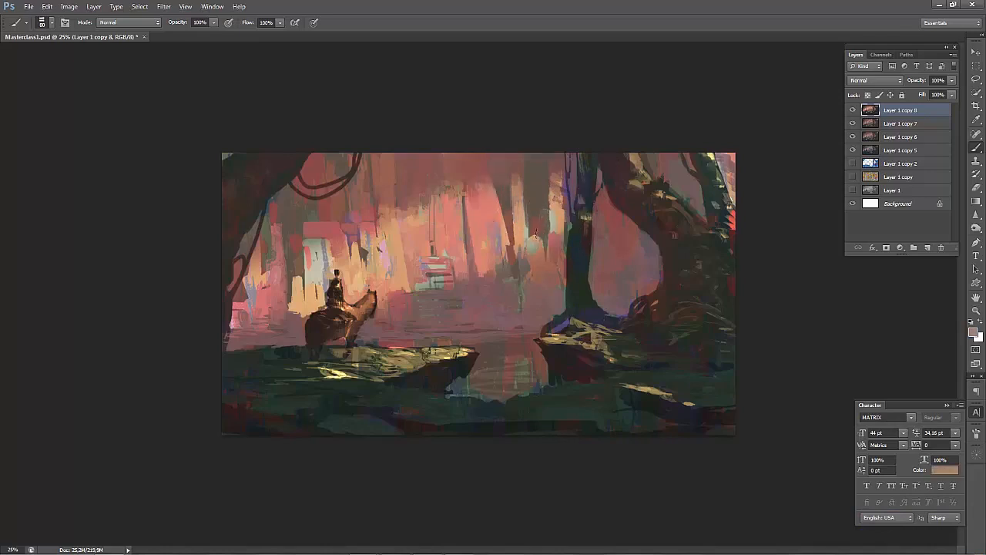
left_click(536, 242, "alt")
left_click(538, 231, "alt")
left_click_drag(542, 237, 543, 256)
Examine the background around the slim tree by mirroring the canvas at reduced size.
key("ctrl+shift+h")
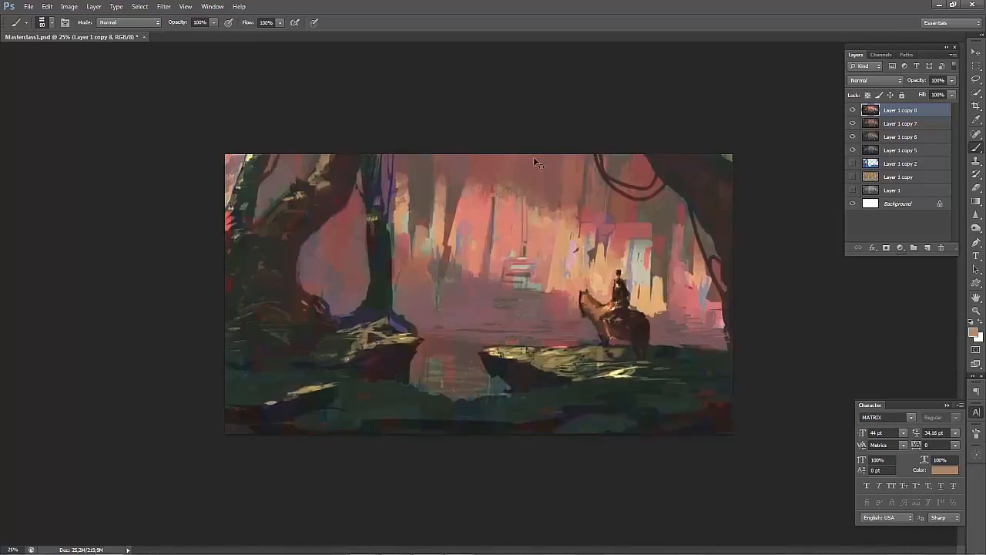
key("ctrl+minus")
key("ctrl+shift+h")
key("ctrl+minus")
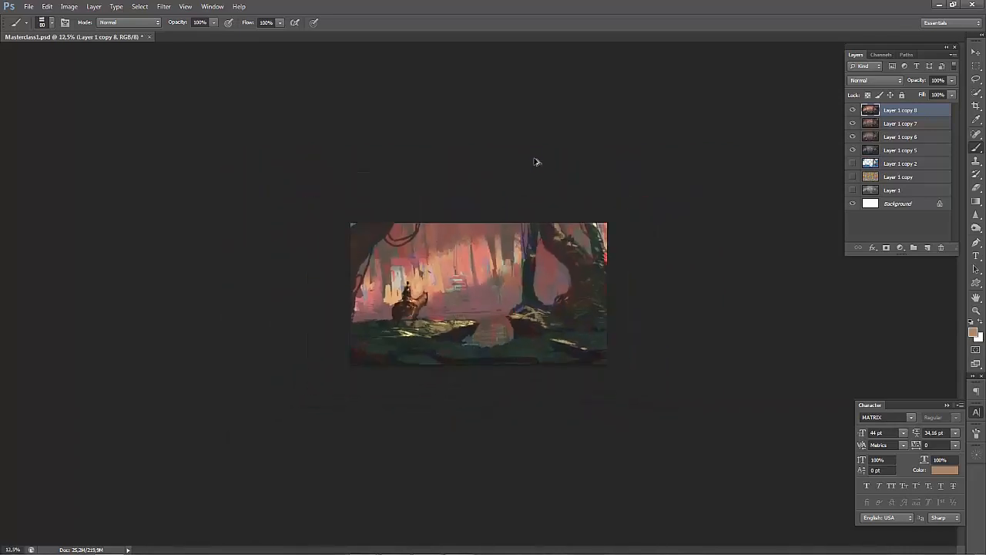
key("ctrl+shift+h")
key("ctrl+shift+h")
key("ctrl+plus")
key("ctrl+plus")
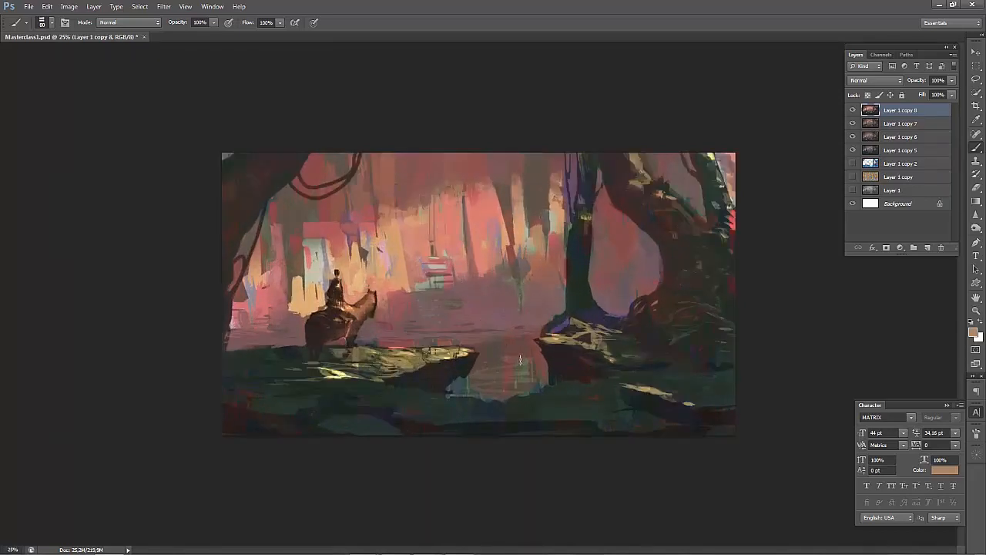
Select the 70 px brush preset and paint sampled greenish-grey horizontal ripples over the reflection between the two banks.
left_click(524, 364, "alt")
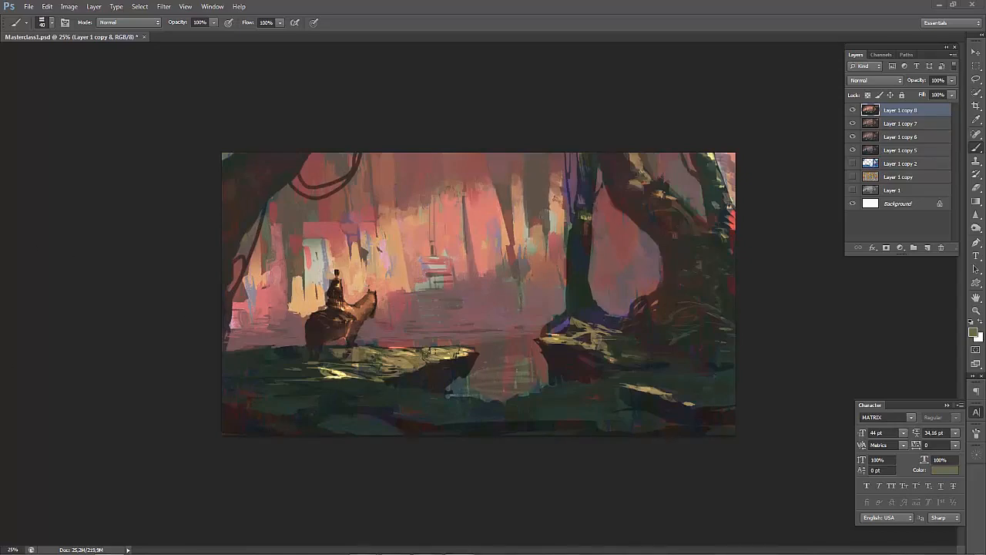
right_click(538, 376)
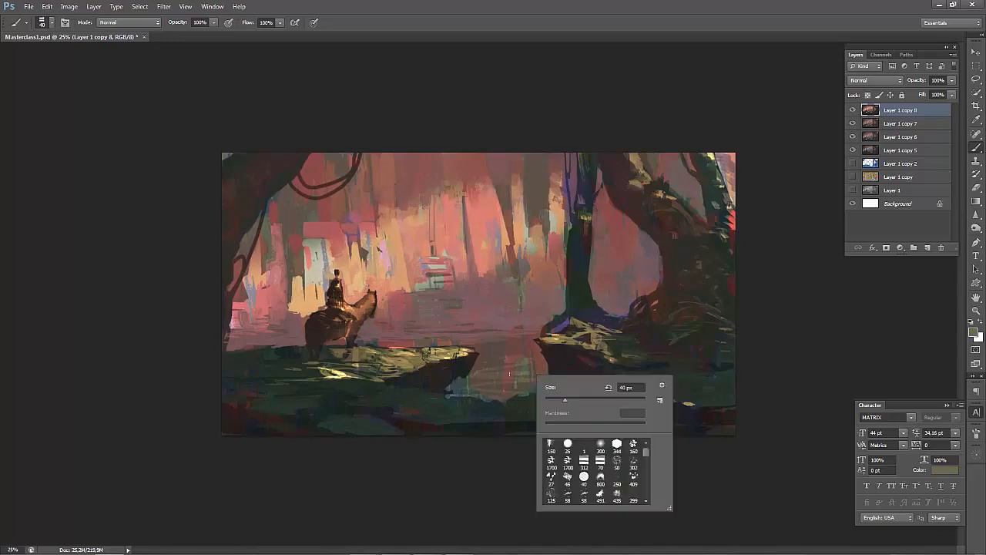
left_click(584, 460)
left_click(600, 460)
left_click(526, 362)
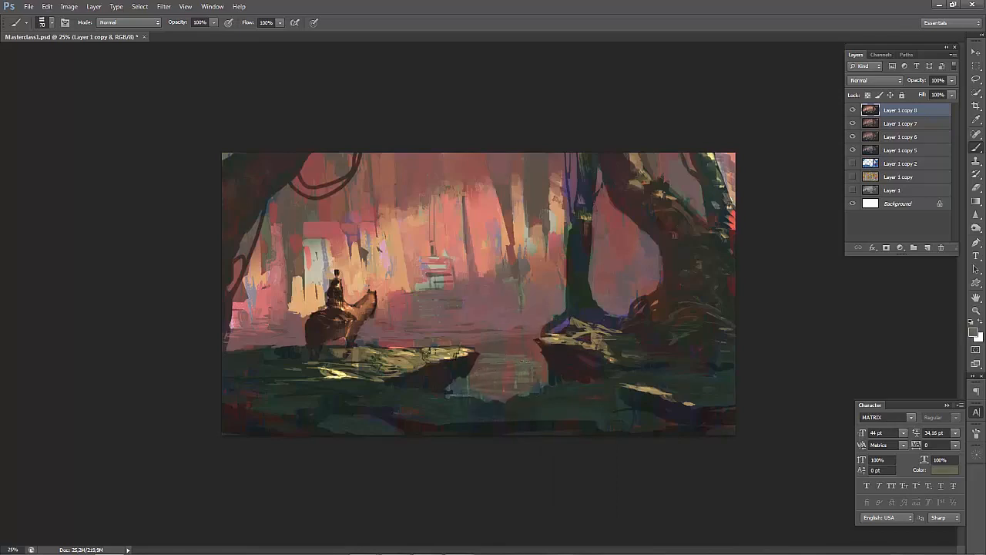
left_click(501, 359)
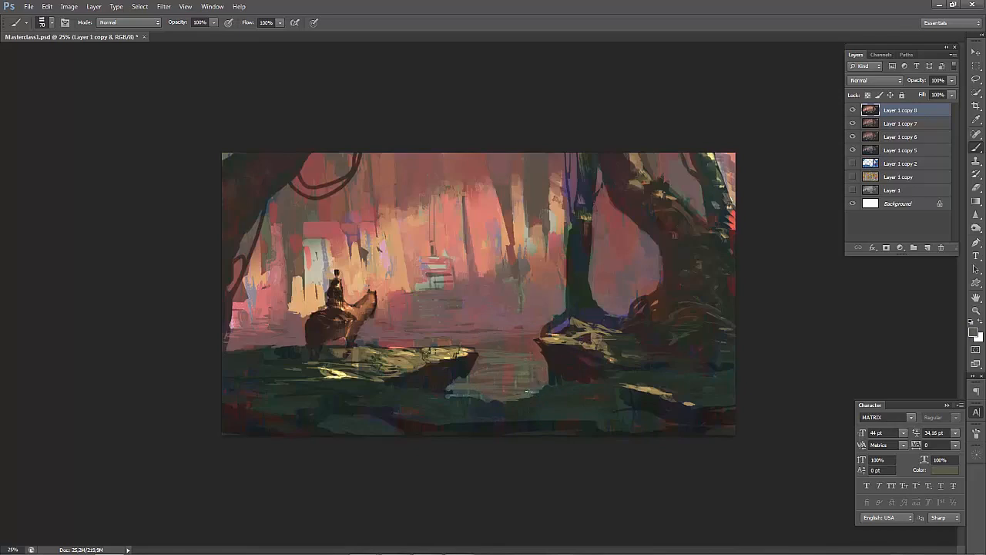
left_click(521, 371, "alt")
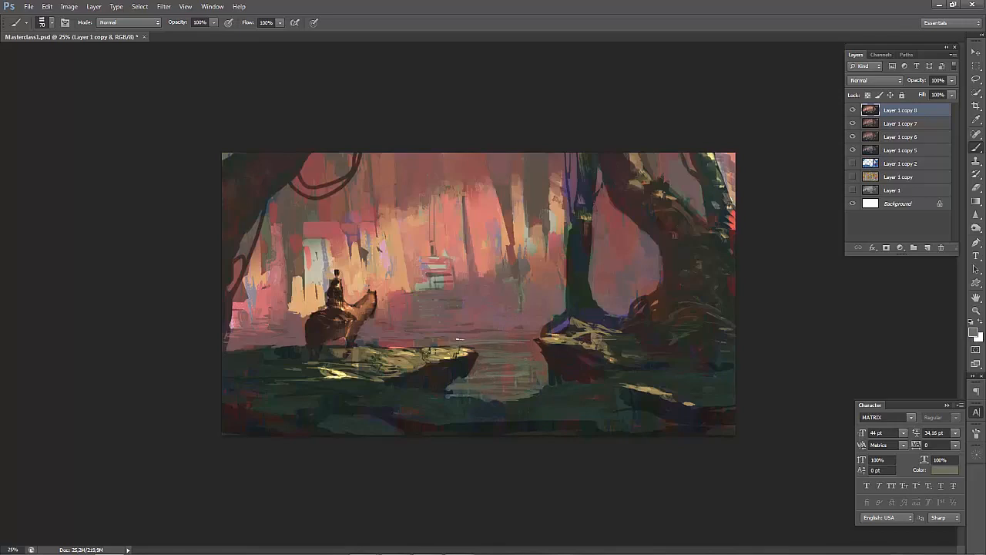
Rework the background and water around the distant building with sampled pinks and reds.
left_click(472, 276, "alt")
left_click(580, 192, "alt")
left_click(468, 245, "alt")
left_click(508, 203, "alt")
key("bracketright")
left_click(477, 248, "alt")
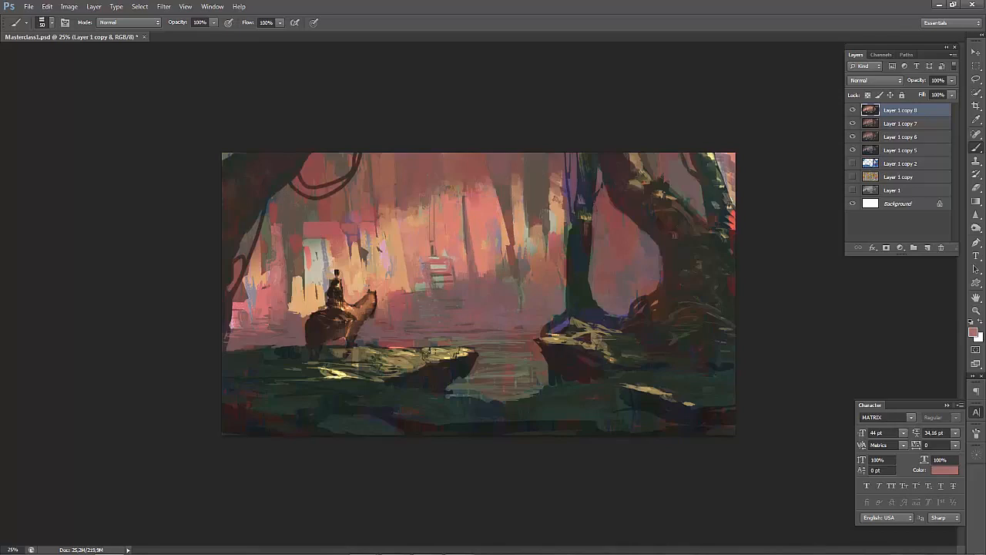
Paint sampled pink and mauve strokes over the distant building's edges and the water below it.
left_click(447, 305, "alt")
left_click(423, 327, "alt")
left_click(477, 251, "alt")
left_click(438, 265, "alt")
Enlarge the brush to 150 and paint a diagonal streak of sampled salmon pink from the distant building down across the water.
key("bracketright")
key("bracketright")
key("bracketright")
key("bracketright")
key("bracketright")
key("bracketright")
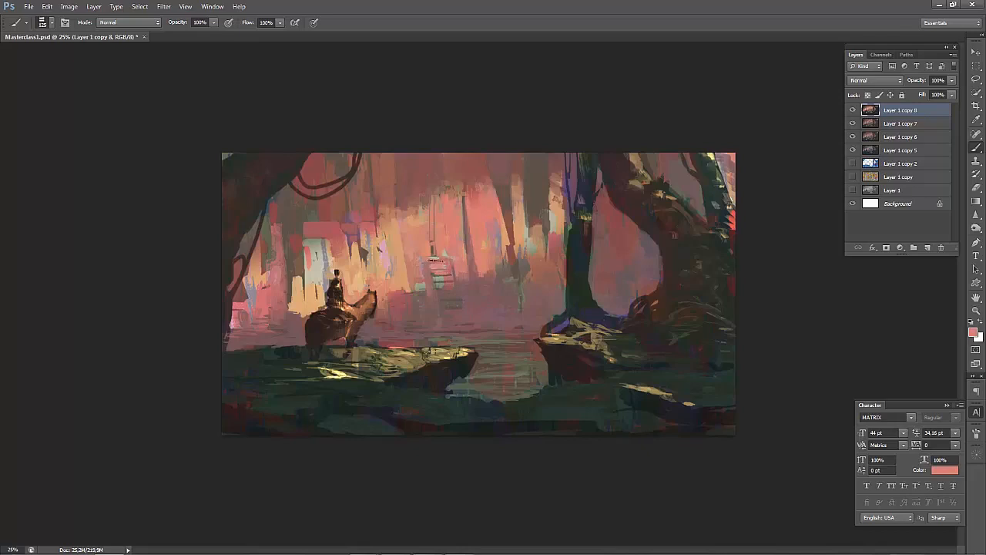
left_click_drag(447, 270, 465, 314)
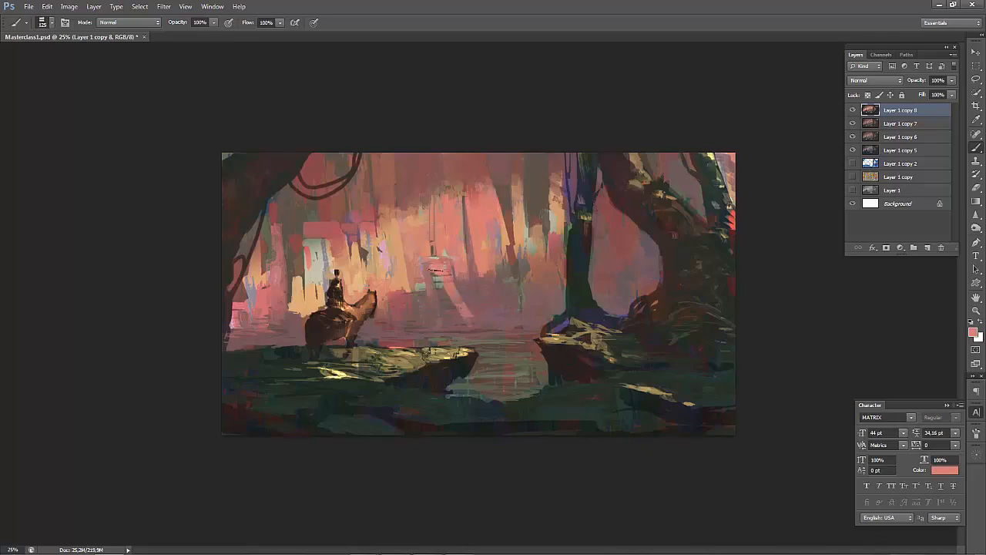
key("ctrl+z")
key("bracketright")
left_click_drag(453, 281, 471, 332)
key("ctrl+z")
left_click(439, 267, "alt")
left_click_drag(451, 279, 469, 321)
key("ctrl+z")
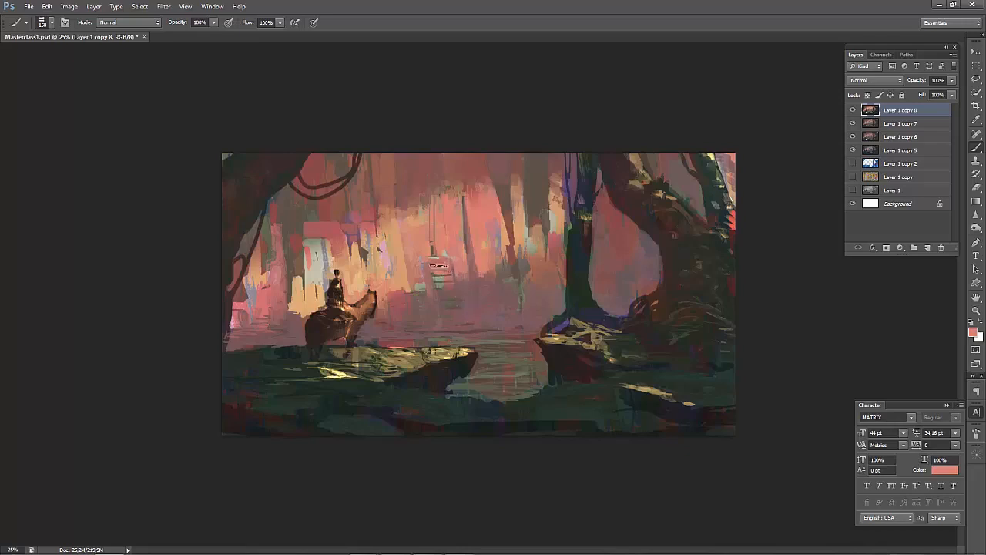
left_click_drag(450, 278, 470, 328)
Paint sampled mauve shadow strokes along the diagonal light streak below the distant building, reducing the brush to 60.
left_click(479, 323, "alt")
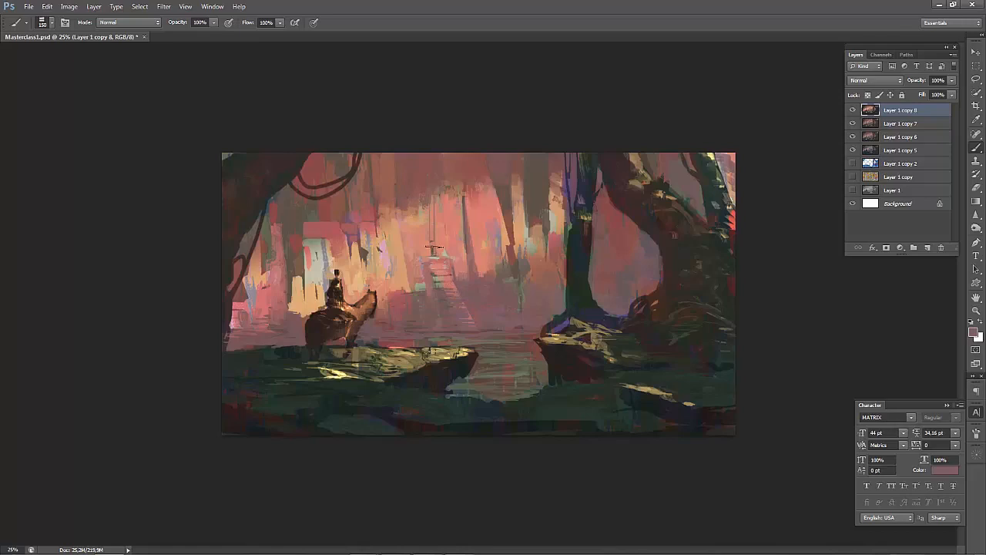
key("bracketleft")
key("bracketleft")
key("bracketleft")
key("bracketleft")
key("bracketleft")
key("bracketleft")
key("bracketleft")
key("bracketleft")
key("bracketleft")
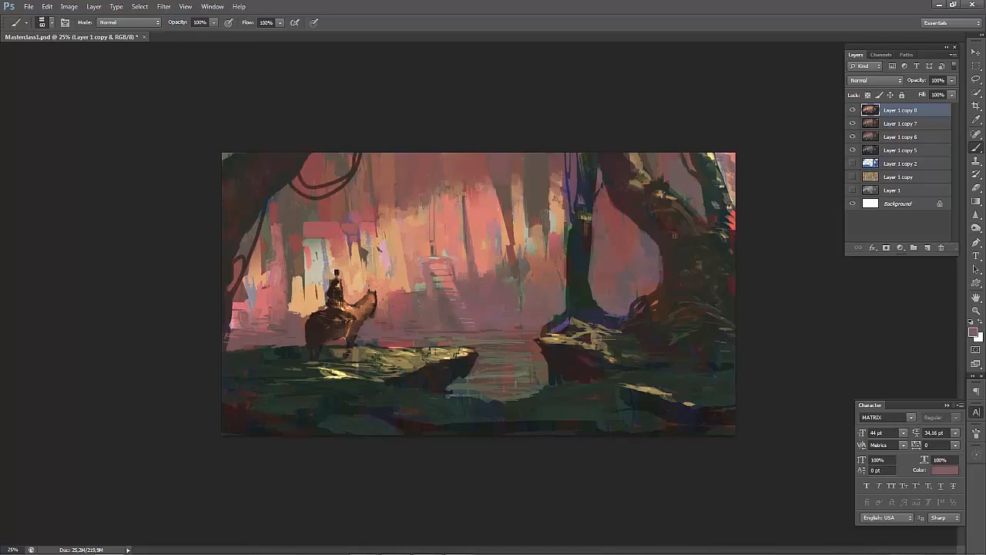
Cover the striped lower part of the distant building with sampled pinks so it blends into the light streak.
left_click(432, 263, "alt")
left_click(432, 280, "alt")
left_click(440, 266, "alt")
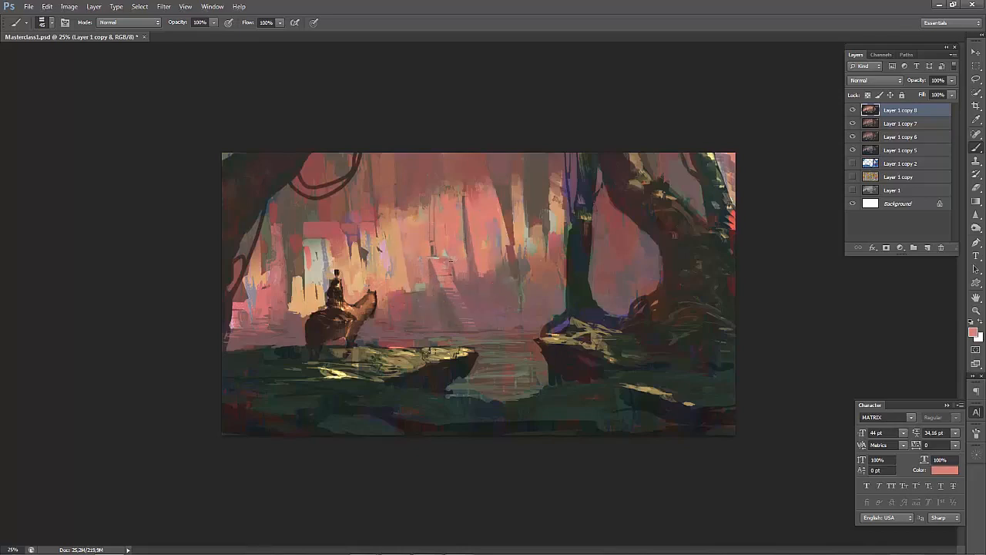
left_click(451, 265, "alt")
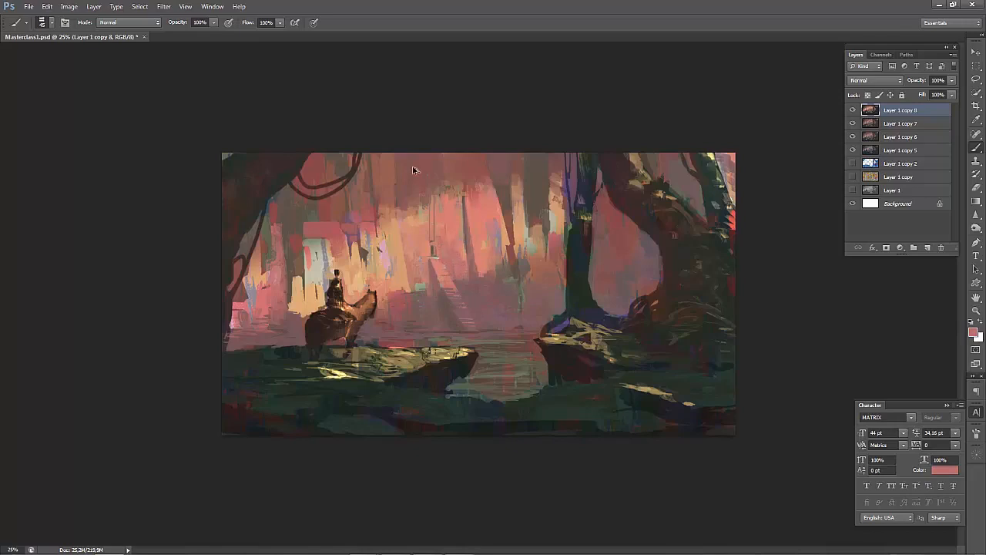
Examine the overall composition and the light streak at reduced zoom, comparing the mirrored and original orientations.
key("ctrl+shift+h")
key("ctrl+minus")
key("ctrl+shift+h")
key("ctrl+minus")
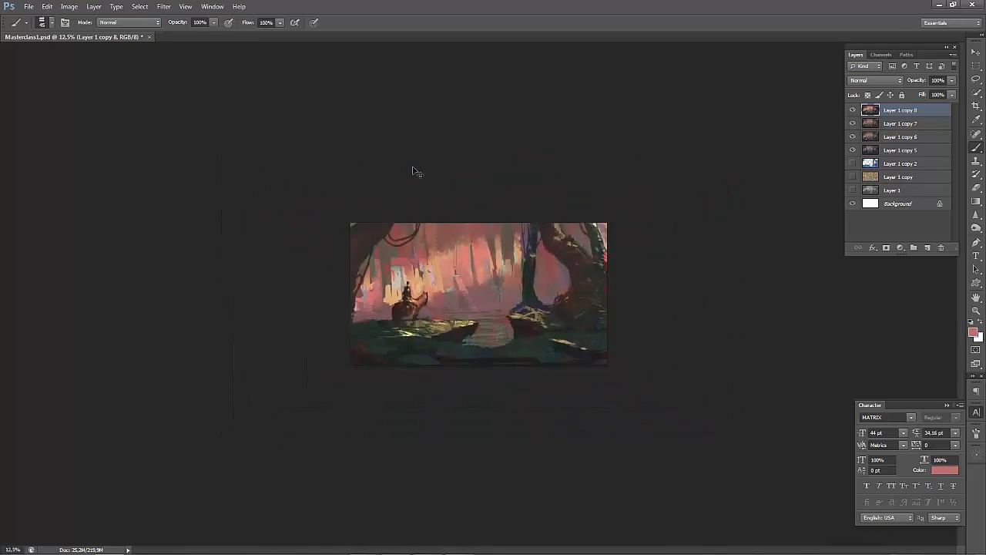
key("ctrl+shift+h")
key("ctrl+shift+h")
key("ctrl+shift+h")
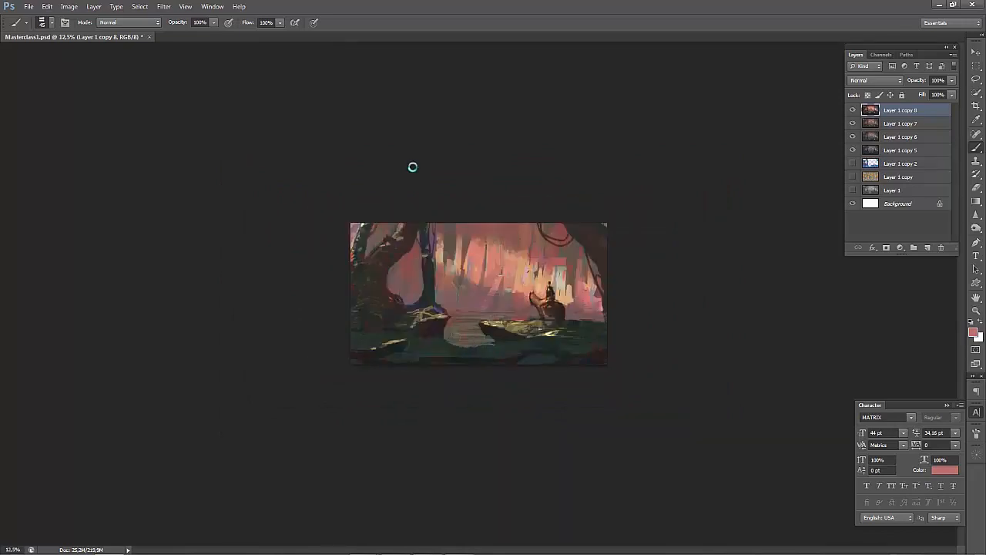
key("ctrl+shift+h")
key("ctrl+plus")
key("ctrl+plus")
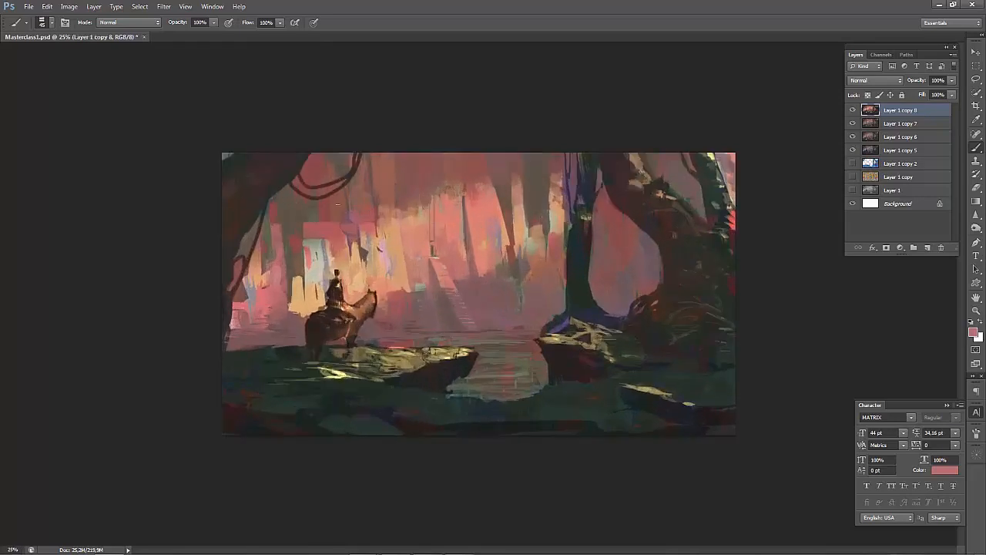
Darken the rider and horse with sampled dark brown strokes, covering their bright highlights.
left_click(336, 293, "alt")
key("alt")
left_click(342, 297, "alt")
mouse_move(352, 309)
left_mouse_down()
mouse_move(375, 297)
mouse_move(343, 331)
left_mouse_up()
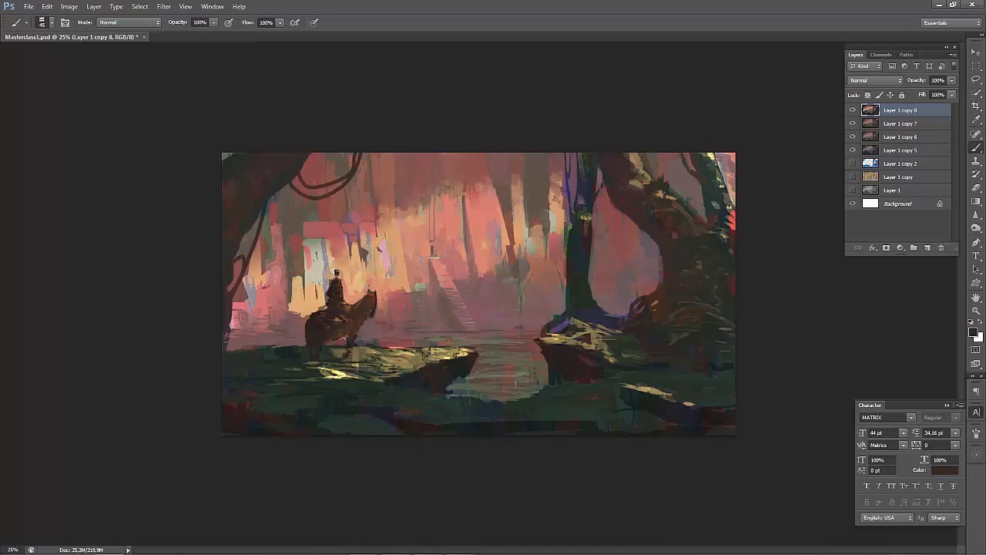
left_click(340, 315, "alt")
left_click(332, 327, "alt")
left_click(333, 328, "alt")
Mirror the painting horizontally and examine the rider's silhouette against the glowing background at a smaller size.
key("ctrl+shift+h")
key("ctrl+minus")
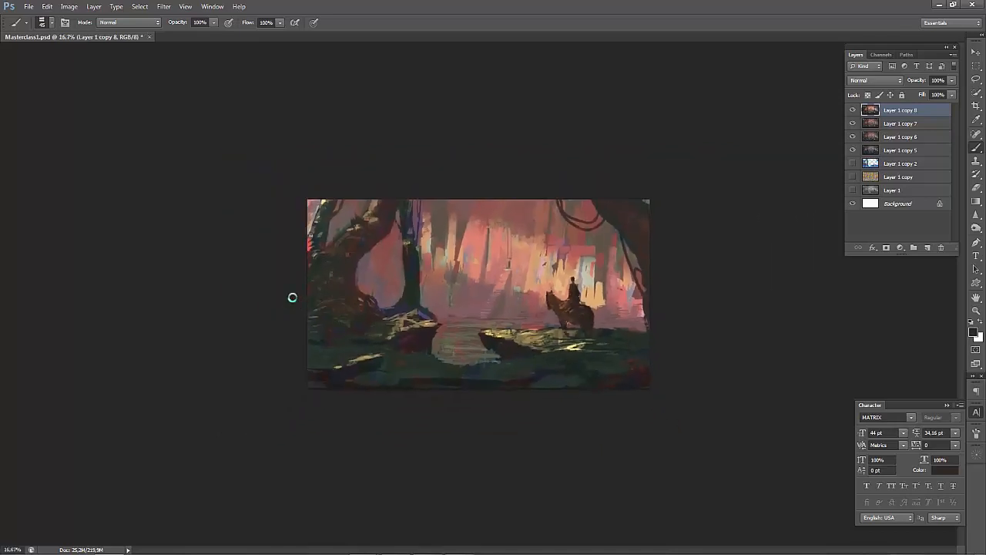
key("ctrl+shift+h")
key("ctrl+shift+h")
key("ctrl+shift+h")
key("ctrl+plus")
key("ctrl+shift+h")
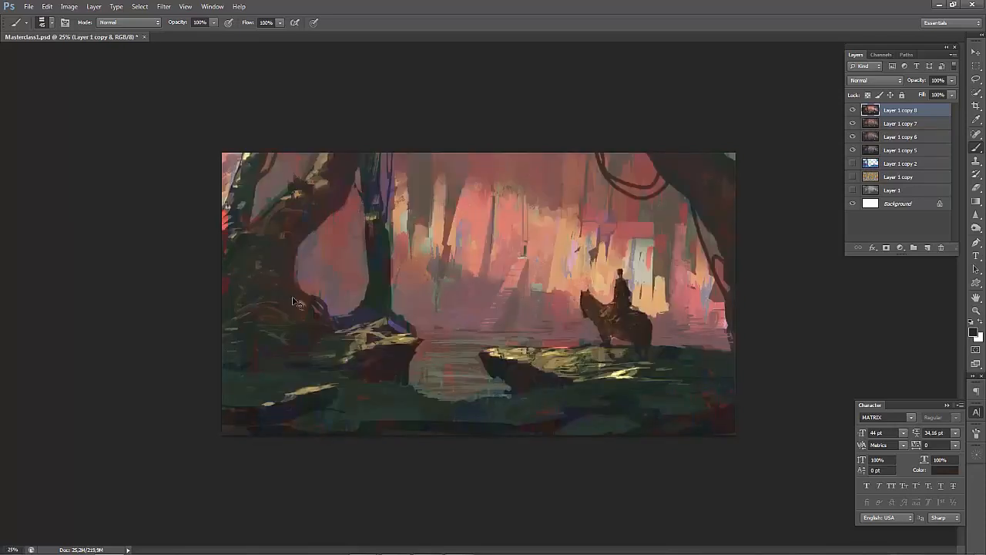
Enlarge the brush to 70 and cover the pale bluish patch behind the rider with sampled peach and salmon strokes.
left_click(634, 282, "alt")
left_click(638, 295, "alt")
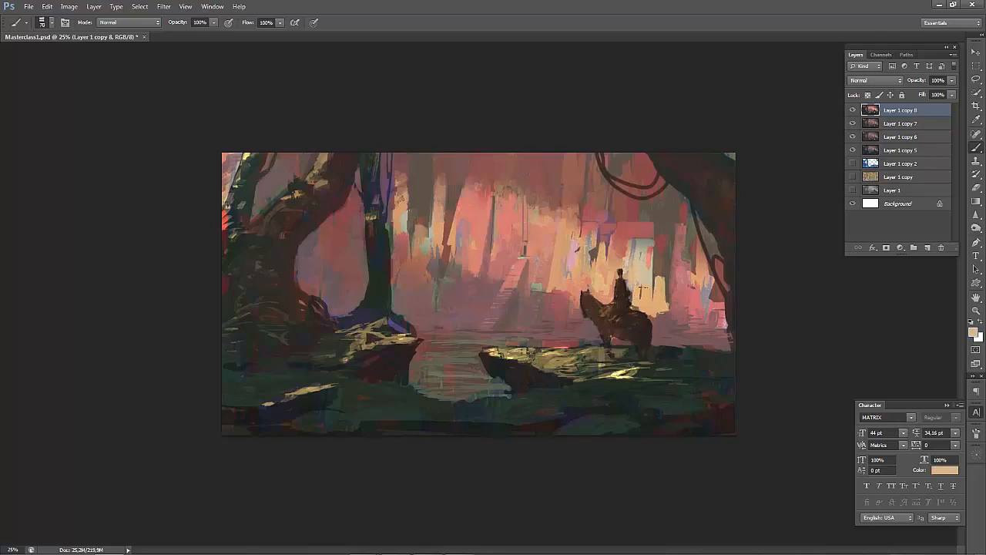
left_click(659, 287, "alt")
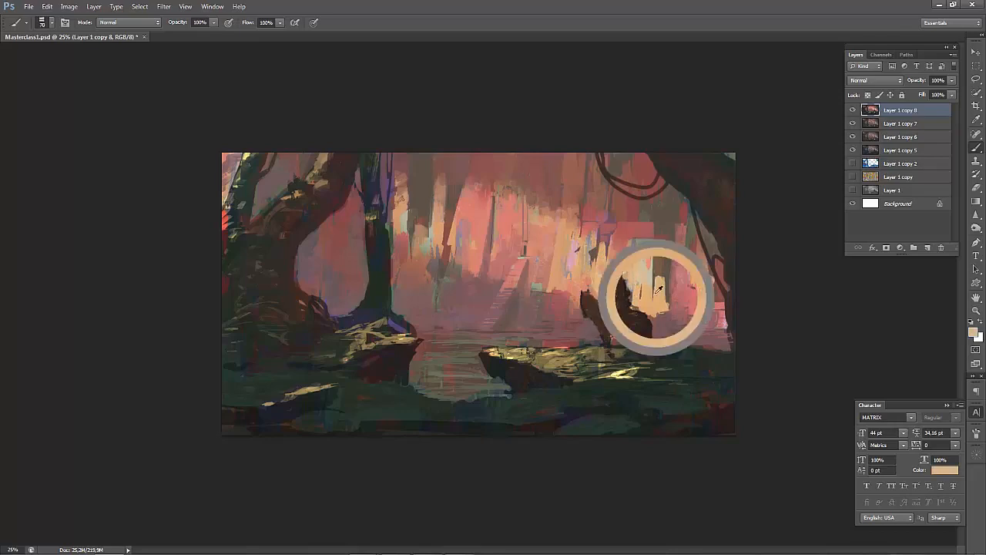
left_click(655, 246, "alt")
left_click_drag(649, 250, 635, 284)
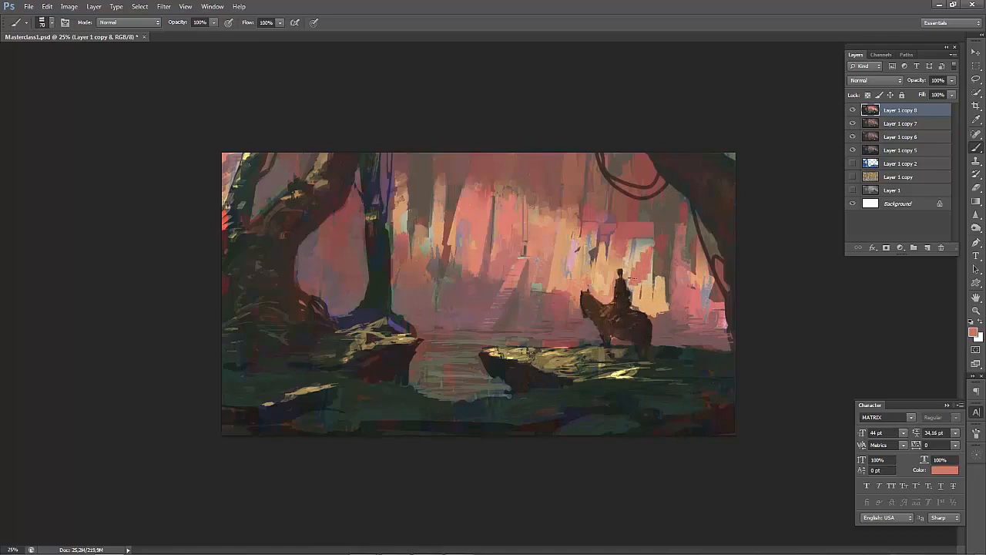
left_click(643, 247, "alt")
left_click(637, 290, "alt")
left_click(645, 264, "alt")
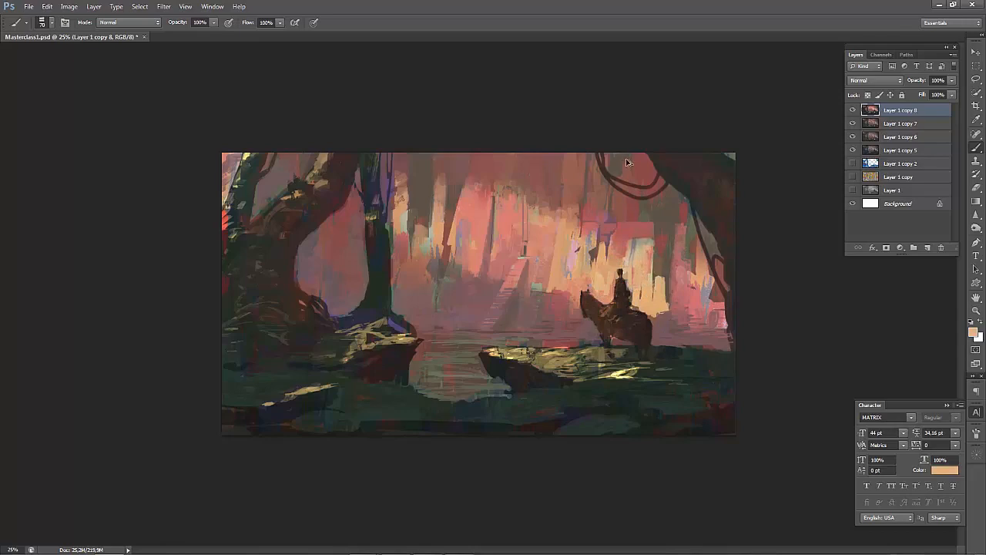
Examine the reworked glow behind the rider at reduced zoom and return the painting to its original orientation.
key("ctrl+shift+h")
key("ctrl+minus")
key("ctrl+minus")
key("ctrl+shift+h")
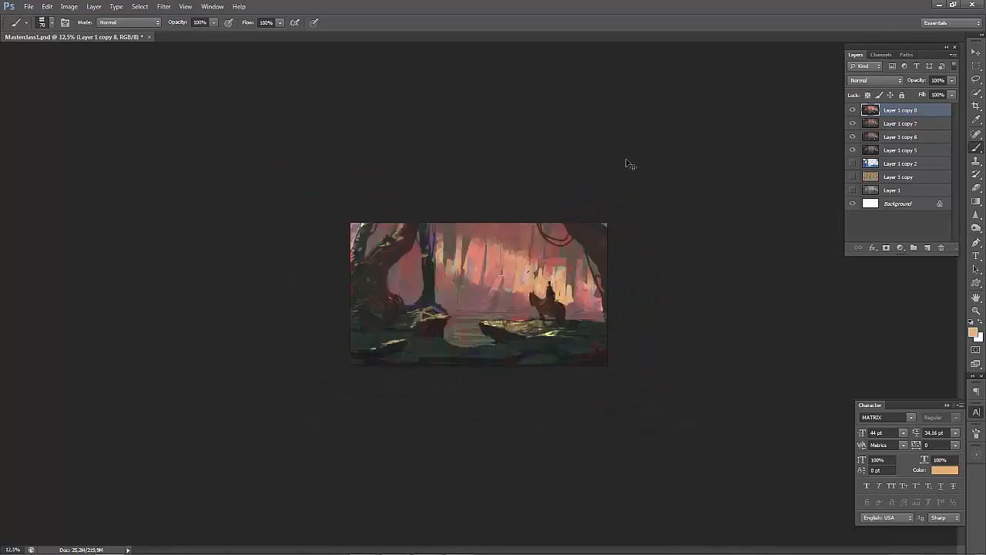
key("ctrl+shift+h")
key("ctrl+plus")
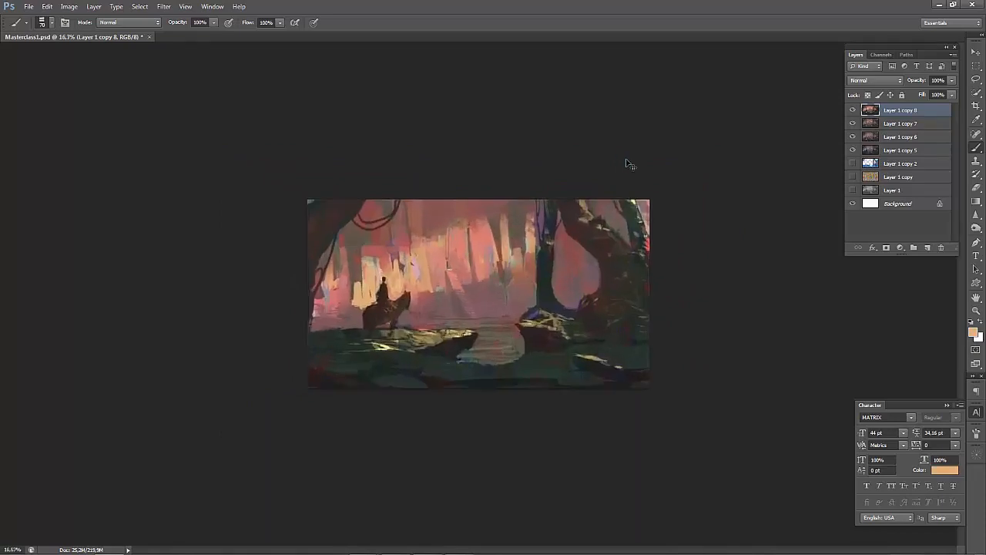
key("ctrl+plus")
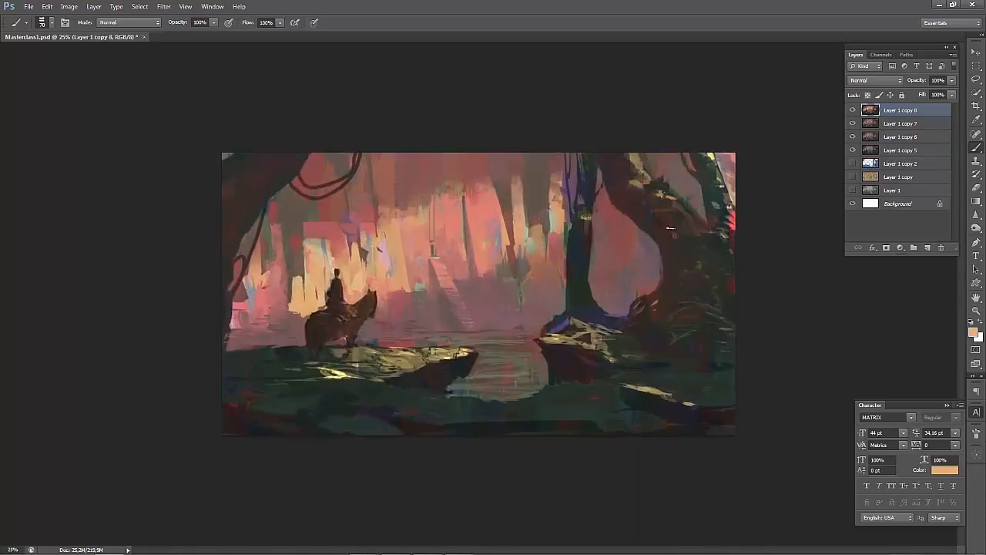
Paint sampled dark brown strokes over the slim tree's trunk and the blue roots at its base, reducing the brush to 45.
left_click(664, 210, "alt")
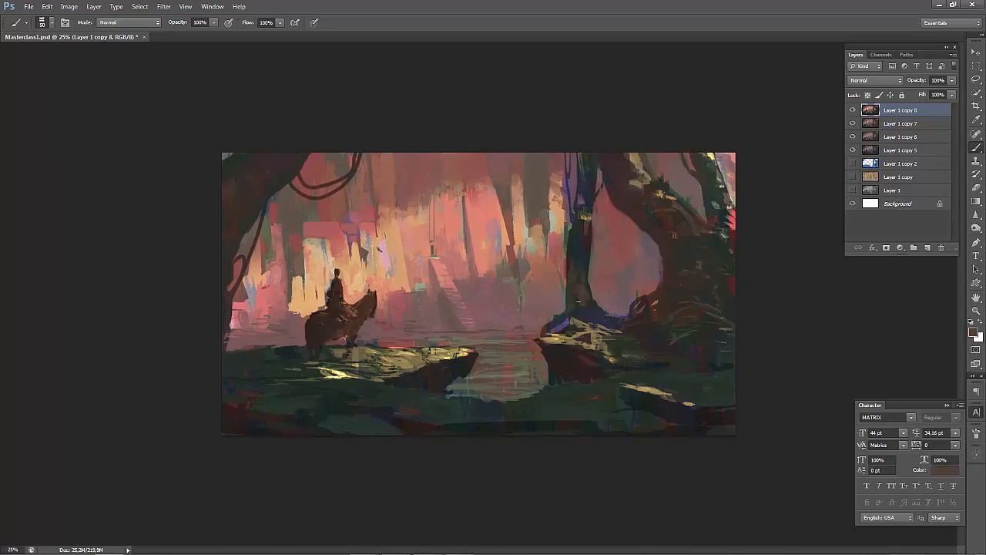
left_click(576, 260, "alt")
left_click(585, 294, "alt")
left_click(588, 284, "alt")
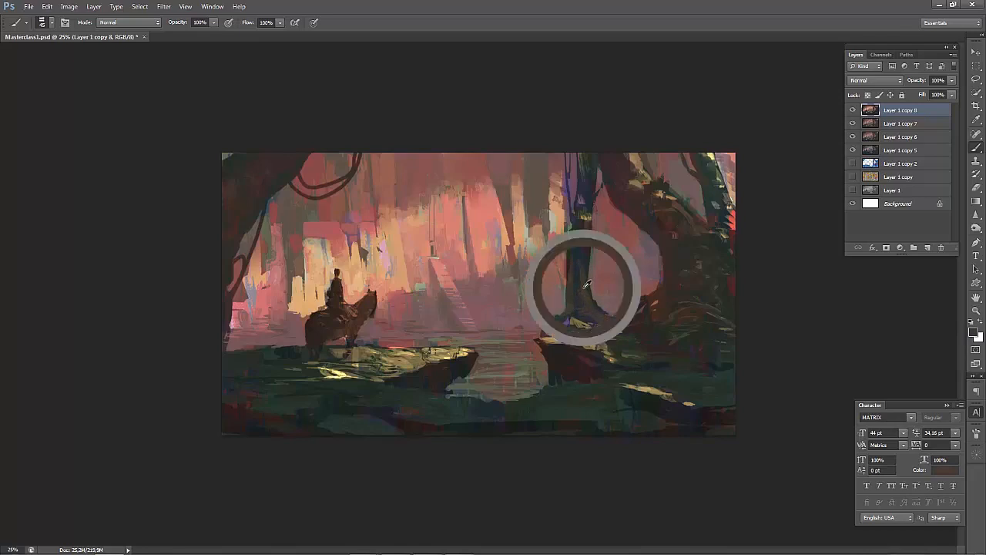
left_click(586, 220, "alt")
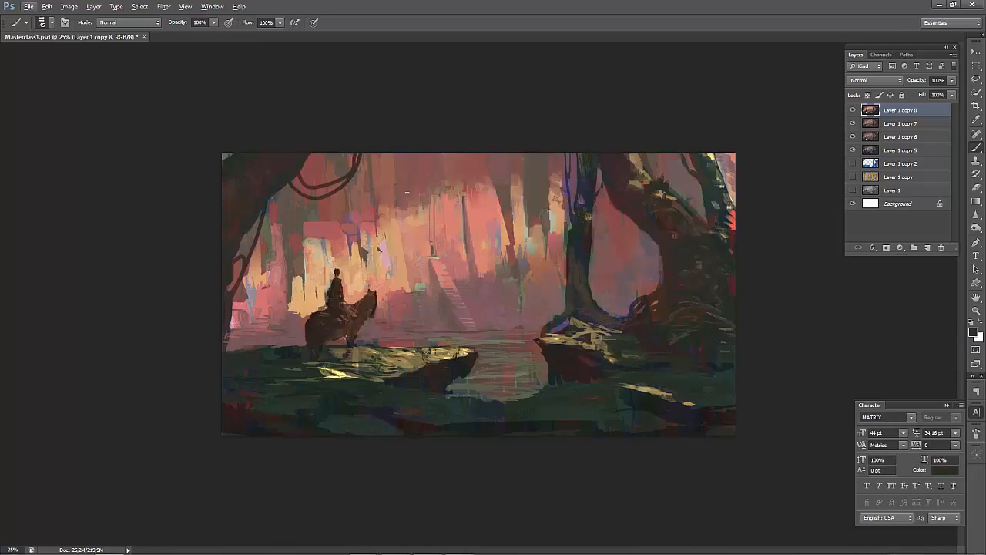
Refine the slim tree's trunk with sampled dark greenish tones and sample the mauve background beside its base.
key("ctrl+shift+h")
key("ctrl+minus")
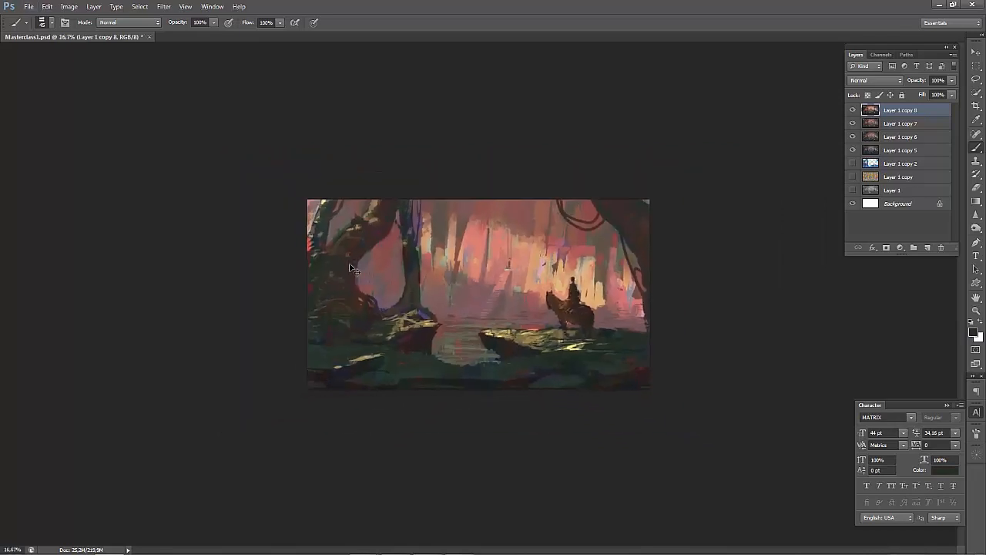
key("ctrl+shift+h")
key("ctrl+plus")
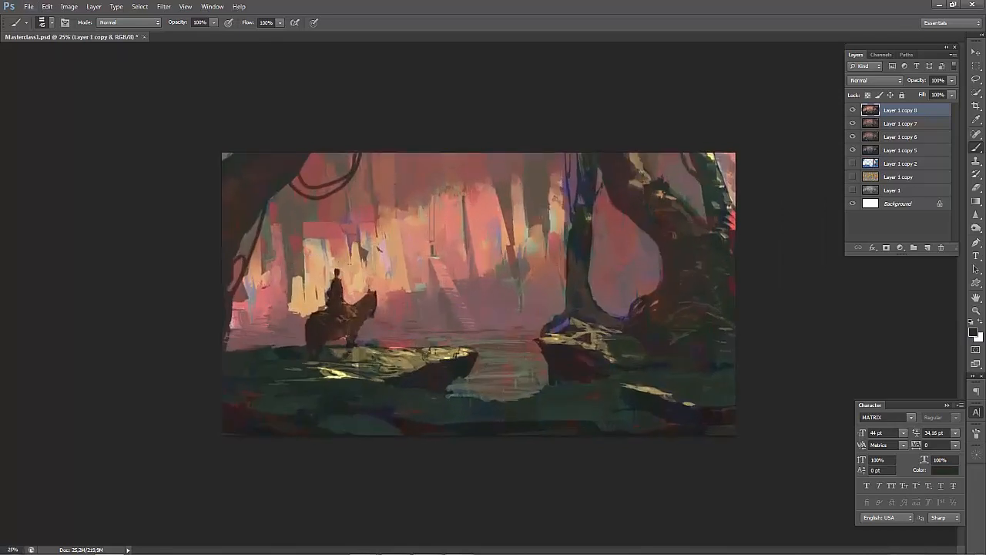
left_click(575, 267, "alt")
left_click(573, 275, "alt")
left_click(578, 223, "alt")
left_click(572, 234, "alt")
key("[")
left_click(550, 307, "alt")
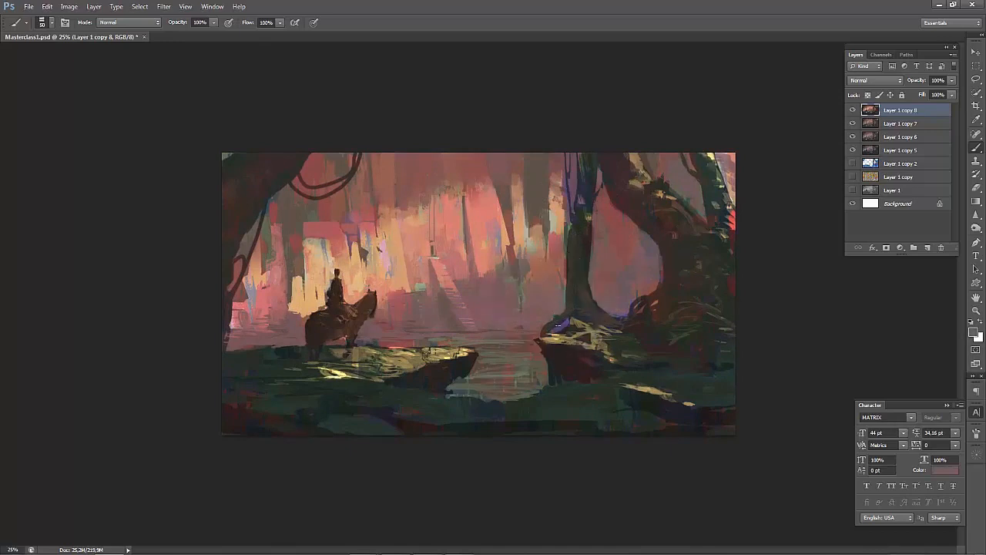
Cover the blue patch at the slim tree's base and paint sampled dark tones over the trunk behind the rider.
left_click_drag(561, 326, 555, 332)
left_click(569, 326, "alt")
left_click(233, 167, "alt")
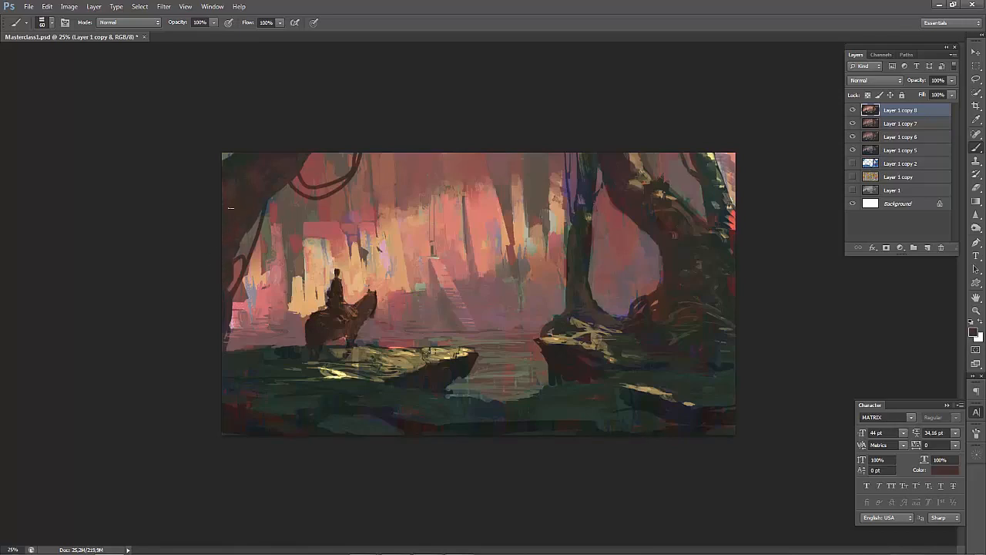
left_click(255, 179)
Examine the balance of the dark tree trunks at reduced zoom in both mirrored and original orientations.
key("ctrl+shift+h")
key("ctrl+minus")
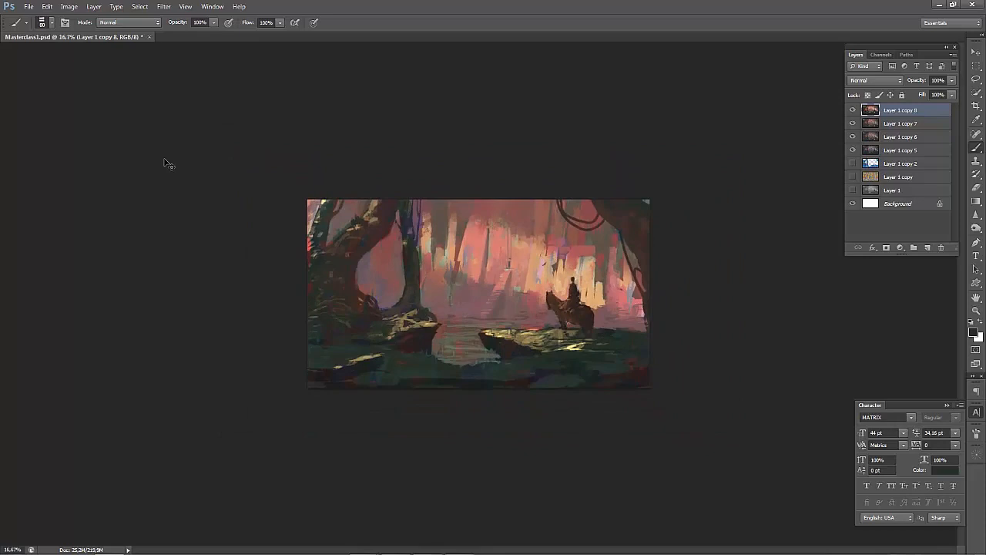
key("ctrl+shift+h")
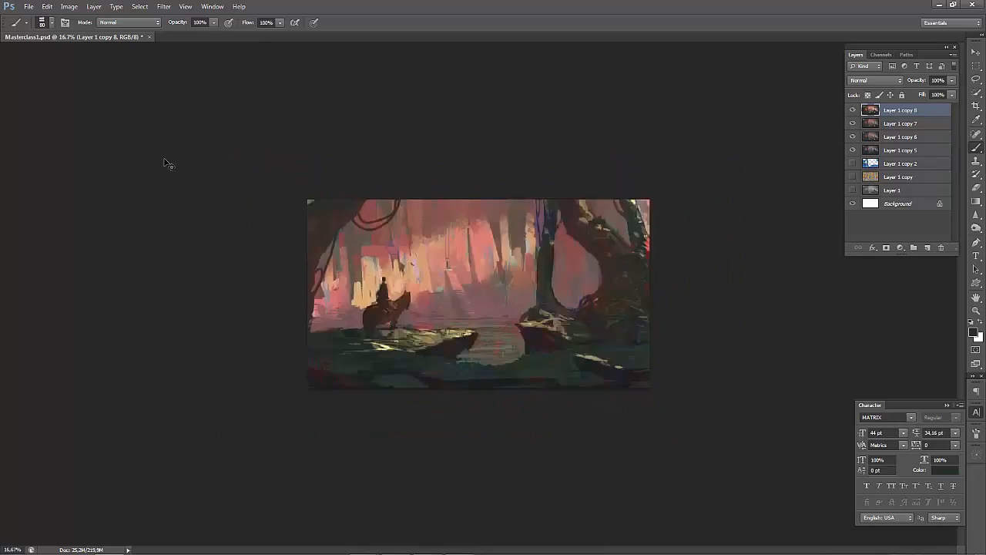
key("ctrl+plus")
key("ctrl+shift+h")
key("ctrl+minus")
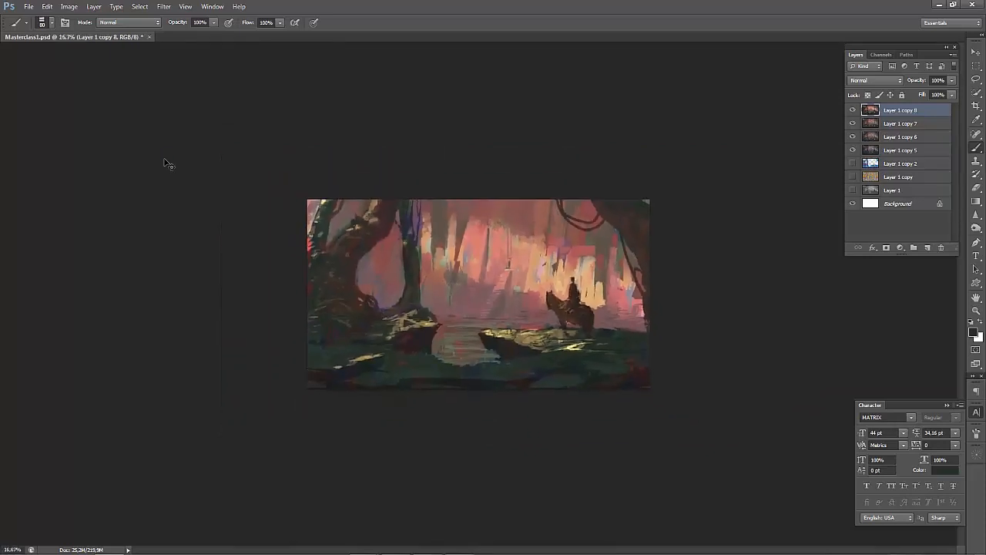
key("ctrl+minus")
key("ctrl+shift+h")
key("ctrl+plus")
key("ctrl+plus")
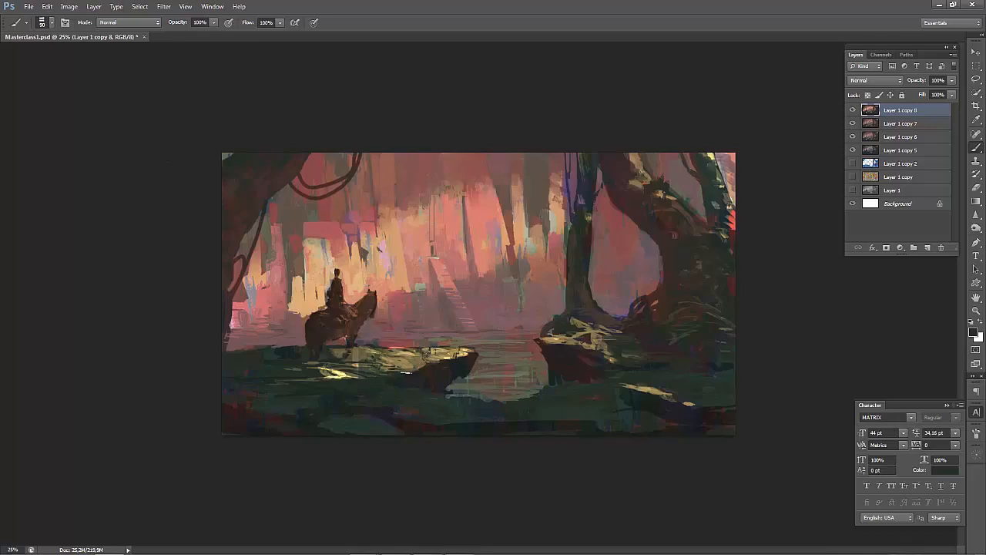
Enlarge the brush to 150 and paint dark green over the bright grass highlights low on the bank below the horse.
key("bracketright")
key("bracketright")
key("bracketright")
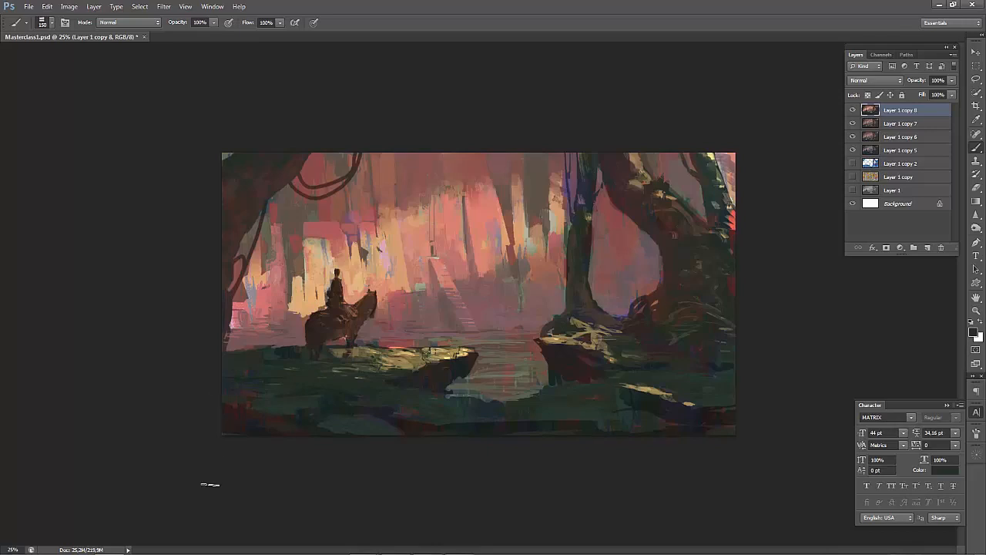
Examine the darkened foreground bank and overall values by repeatedly mirroring the painting at several reduced zoom levels.
key("ctrl+shift+h")
key("ctrl+minus")
key("ctrl+shift+h")
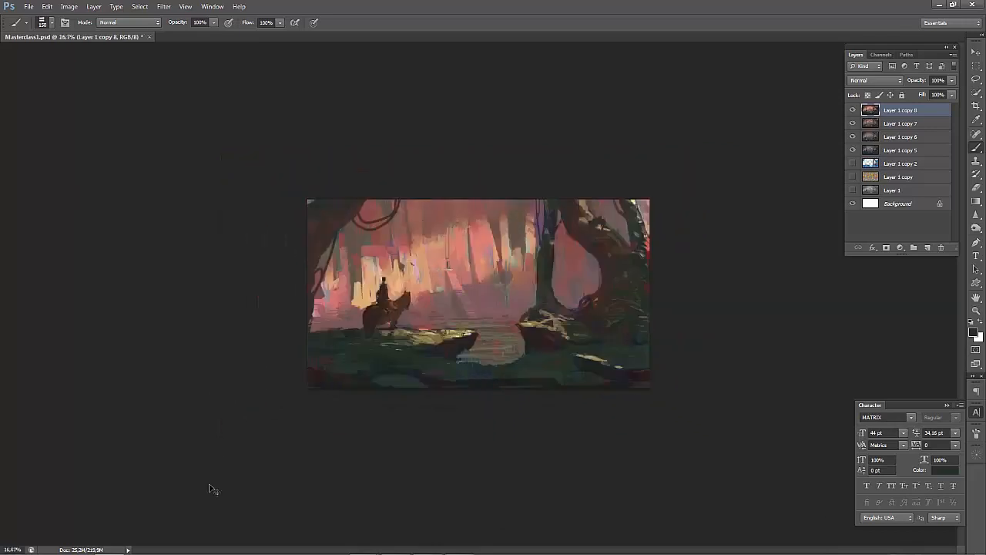
key("ctrl+minus")
key("ctrl+shift+h")
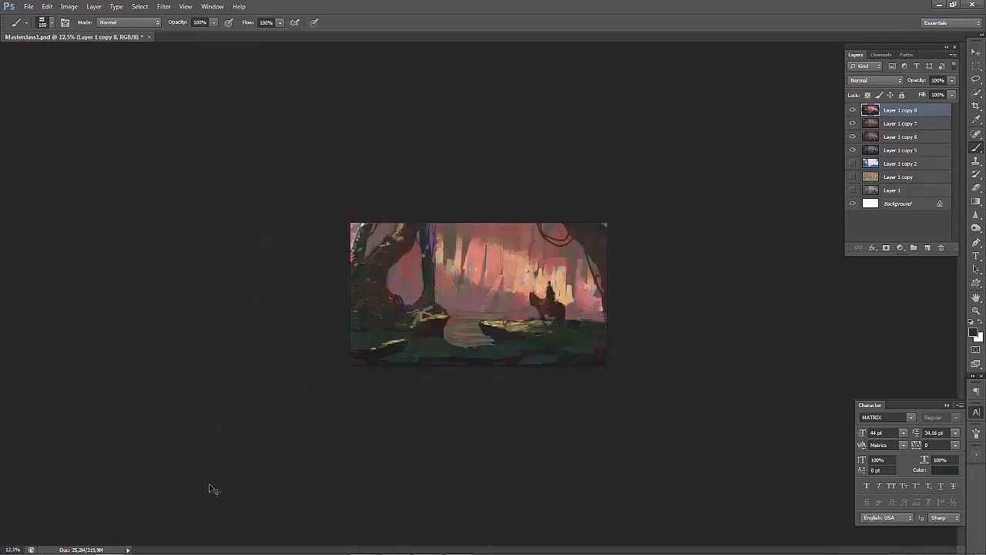
key("ctrl+plus")
key("ctrl+plus")
key("ctrl+shift+h")
key("ctrl+minus")
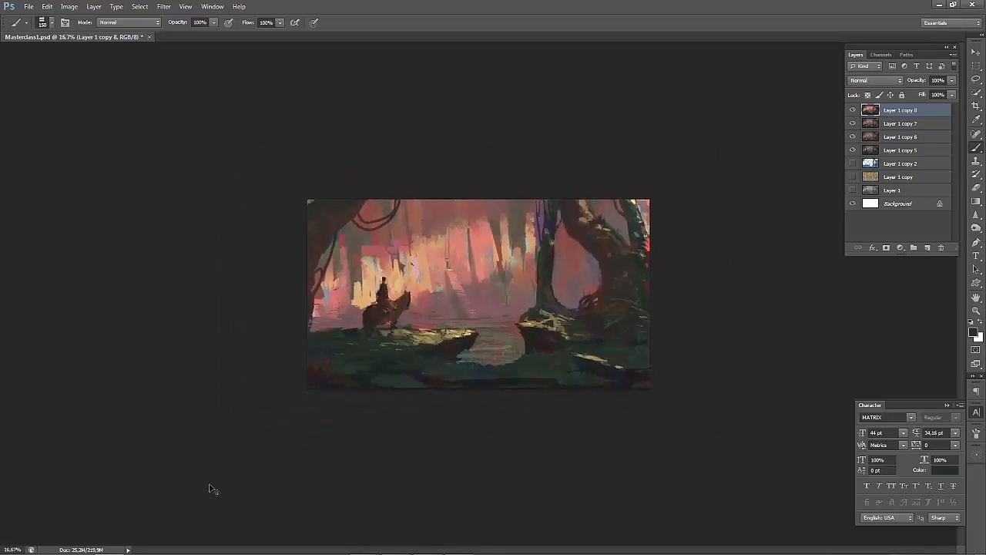
key("ctrl+shift+h")
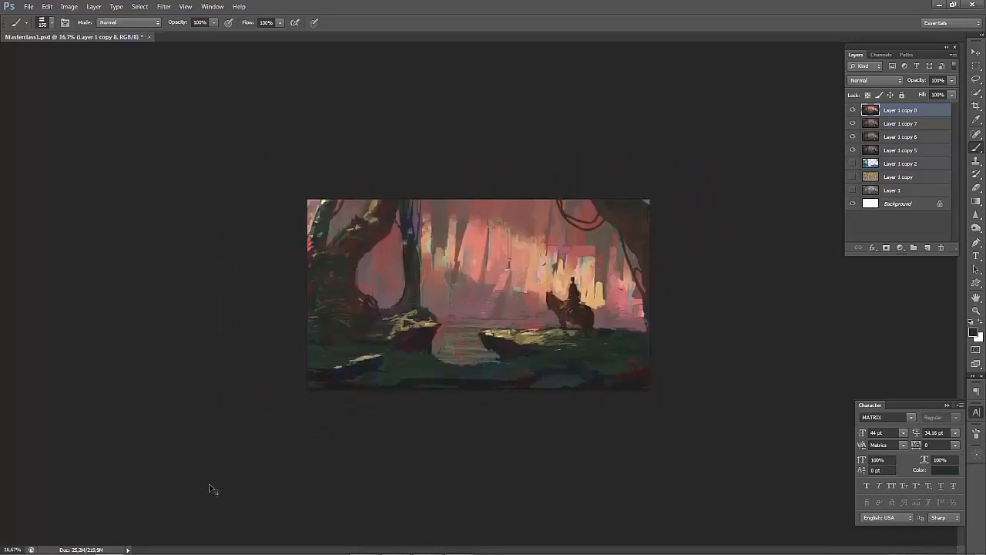
key("ctrl+plus")
key("ctrl+minus")
key("ctrl+minus")
key("ctrl+shift+h")
key("ctrl+plus")
key("ctrl+plus")
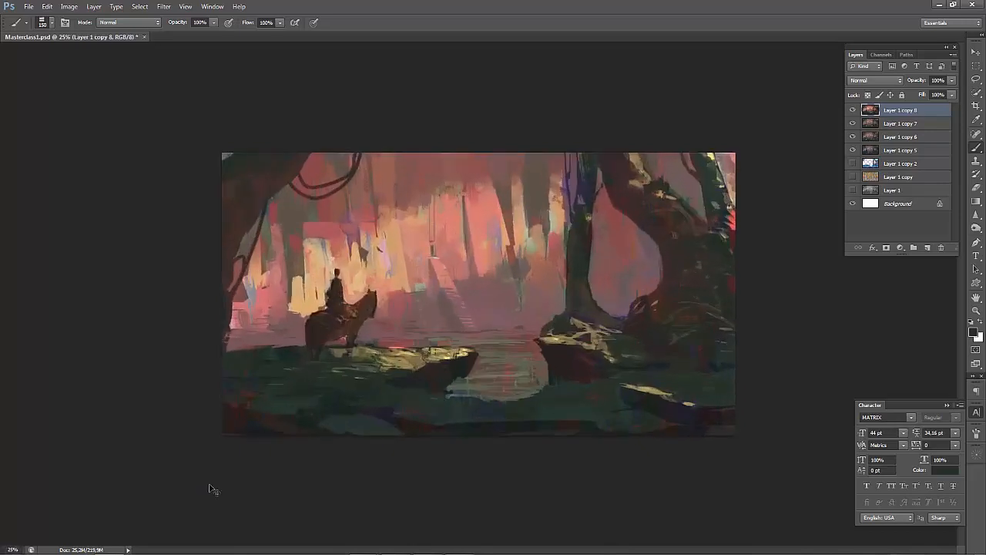
Duplicate the painting layer and apply Levels to the copy with input values 10, 1.03 and 235.
key("ctrl+j")
key("ctrl+l")
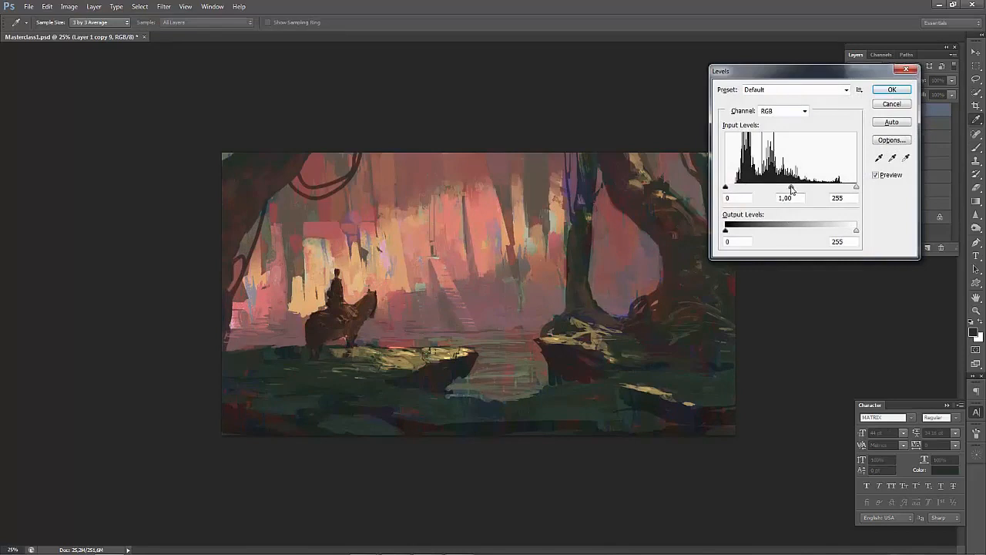
mouse_move(792, 187)
left_mouse_down()
mouse_move(805, 188)
mouse_move(786, 188)
left_mouse_up()
left_click_drag(725, 188, 731, 190)
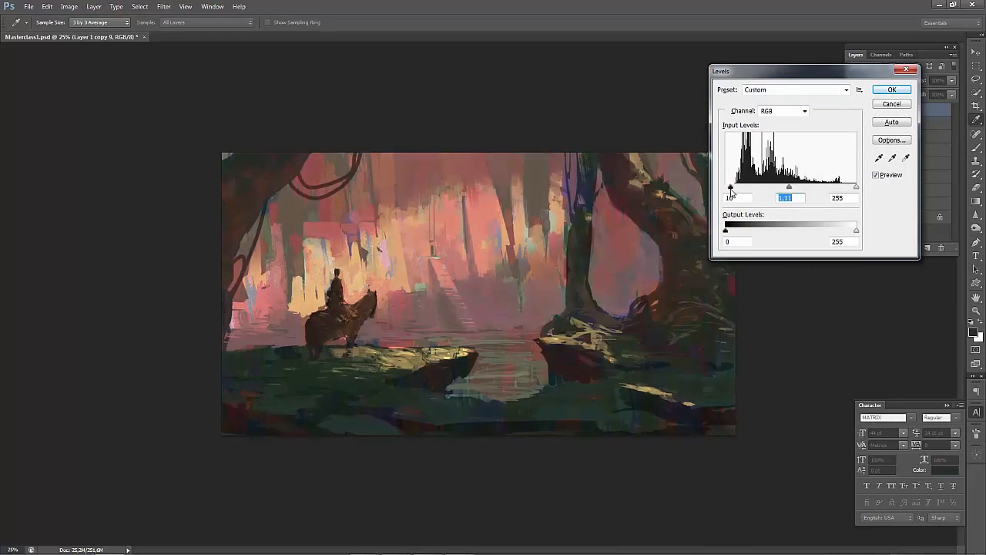
left_click(731, 190)
left_click_drag(856, 188, 847, 191)
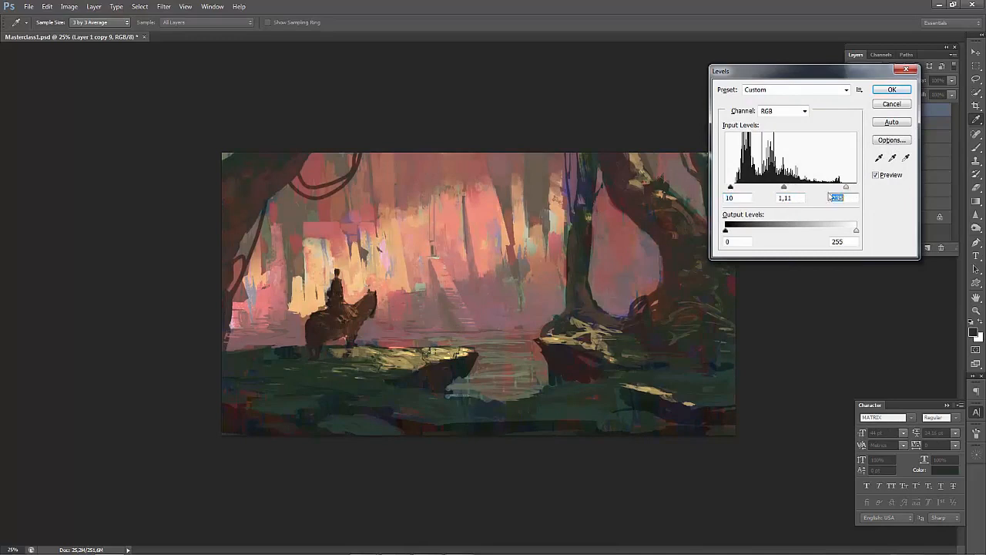
left_click_drag(784, 190, 787, 193)
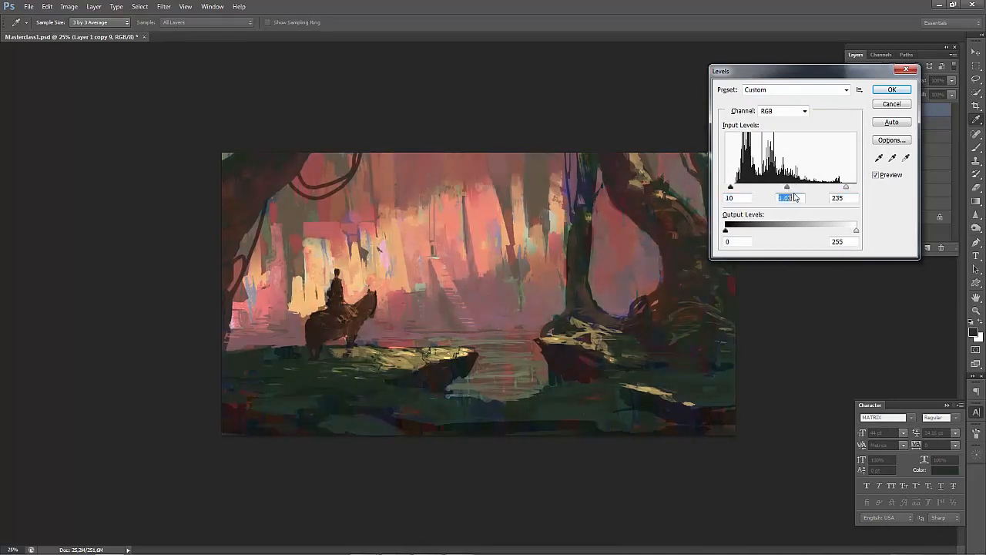
left_click(875, 175)
left_click(875, 177)
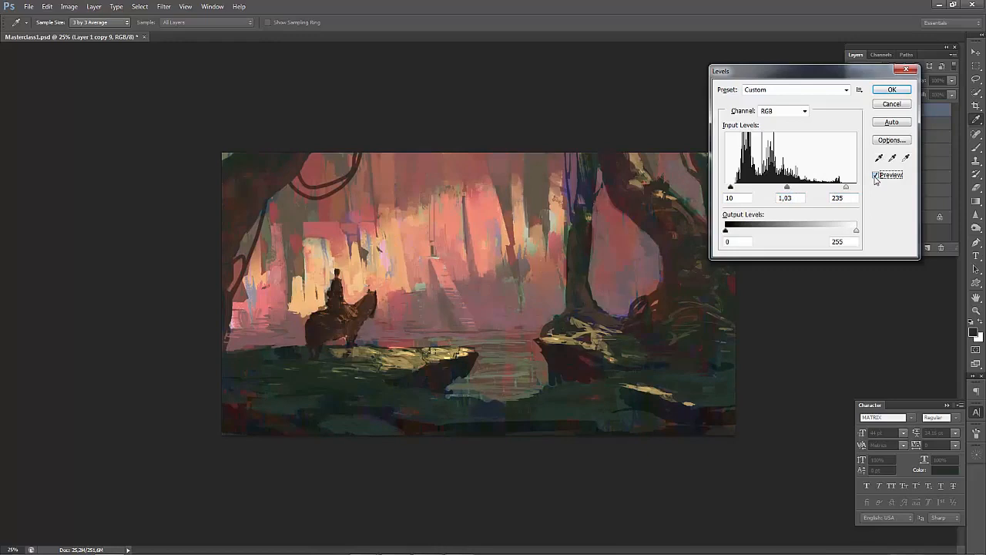
left_click(888, 93)
Examine the stronger contrast across the whole painting in mirrored and original orientations at reduced zoom.
key("ctrl+shift+h")
key("ctrl+shift+h")
key("ctrl+minus")
key("ctrl+minus")
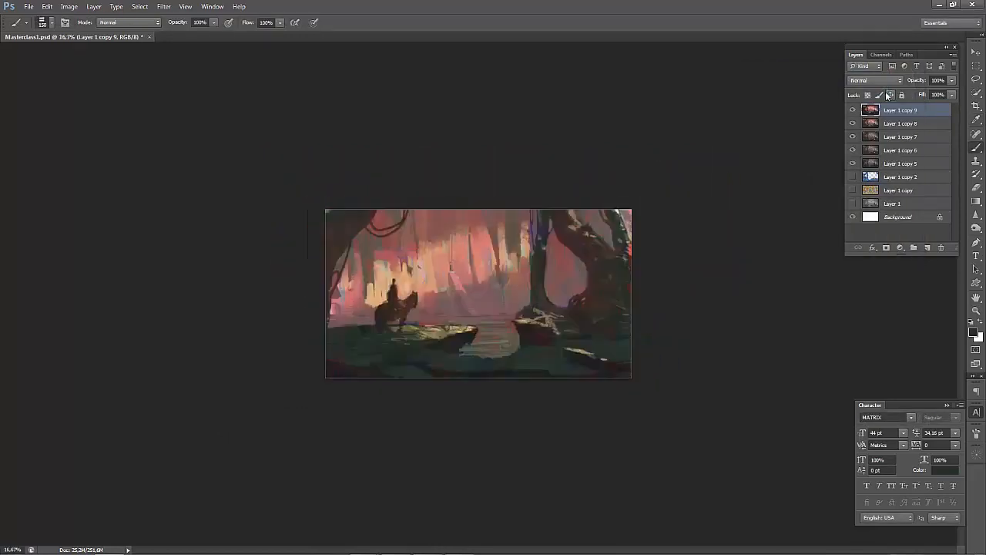
key("ctrl+shift+h")
key("ctrl+shift+h")
key("ctrl+minus")
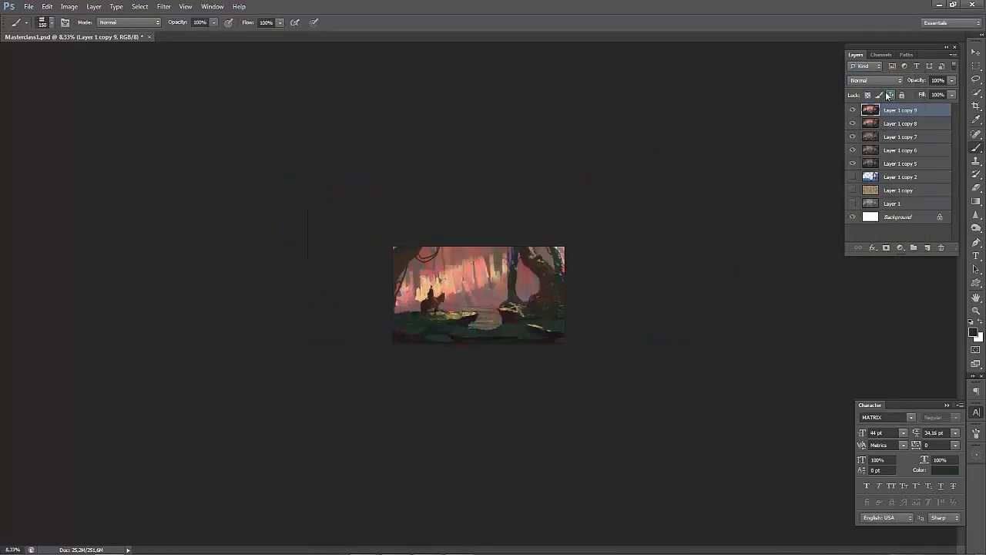
key("ctrl+plus")
key("ctrl+plus")
key("ctrl+plus")
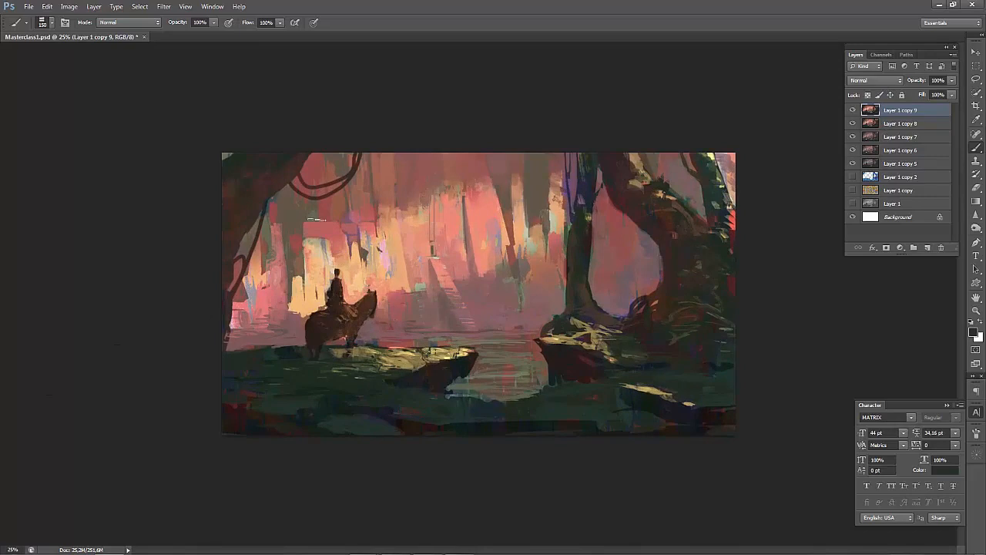
Shift the painting's dark tones toward blue with Color Balance, adjusting the shadows as well as the midtones.
key("ctrl+b")
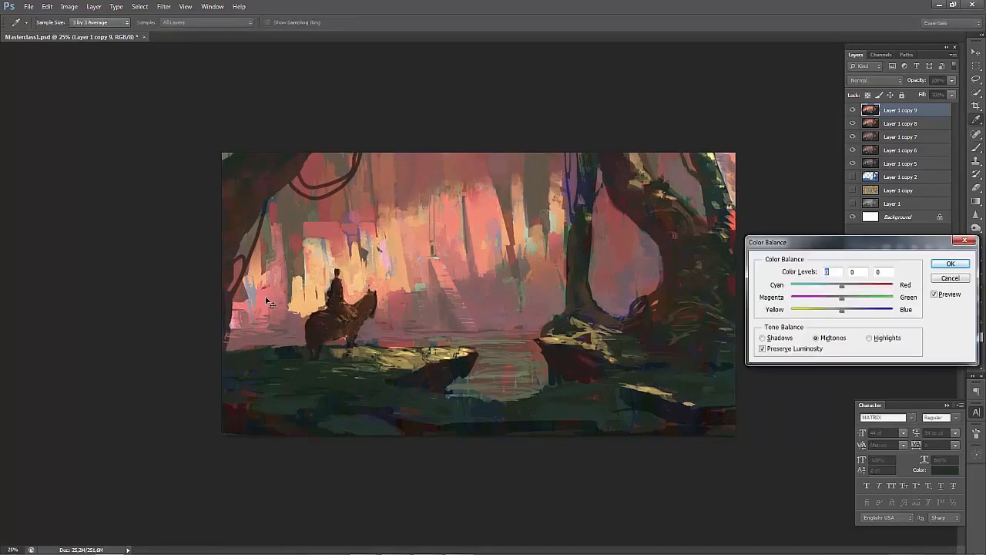
left_click_drag(842, 285, 846, 312)
left_click(776, 338)
left_click(936, 296)
left_click(950, 264)
key("b")
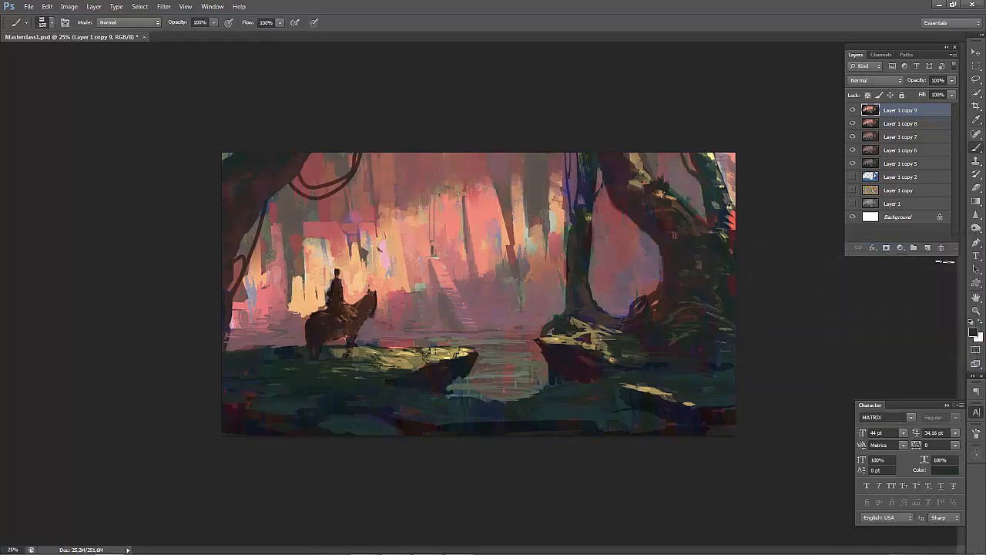
Examine the cooler shadows and overall color balance by mirroring the painting at several reduced zoom levels.
key("ctrl+shift+h")
key("ctrl+minus")
key("ctrl+minus")
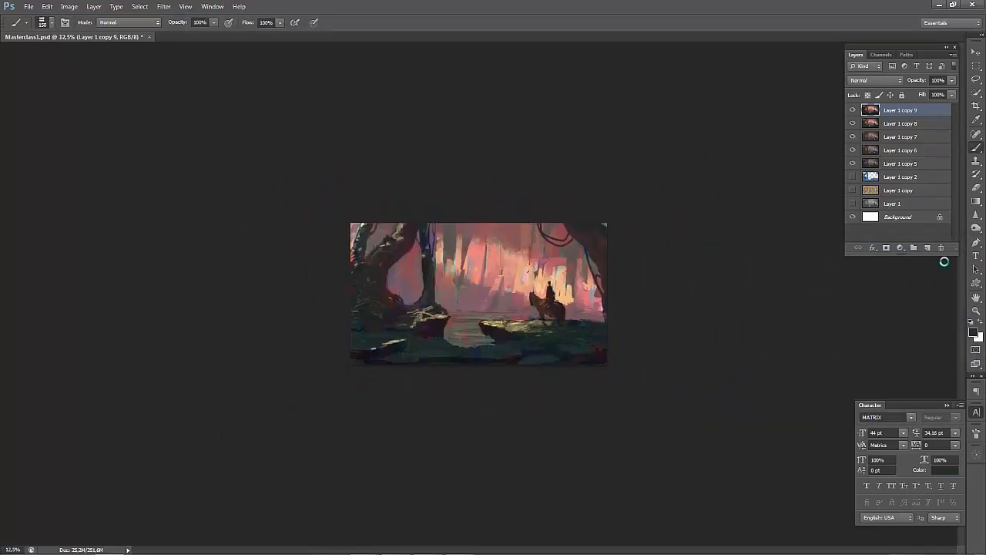
key("ctrl+shift+h")
key("ctrl+minus")
key("ctrl+plus")
key("ctrl+plus")
key("ctrl+plus")
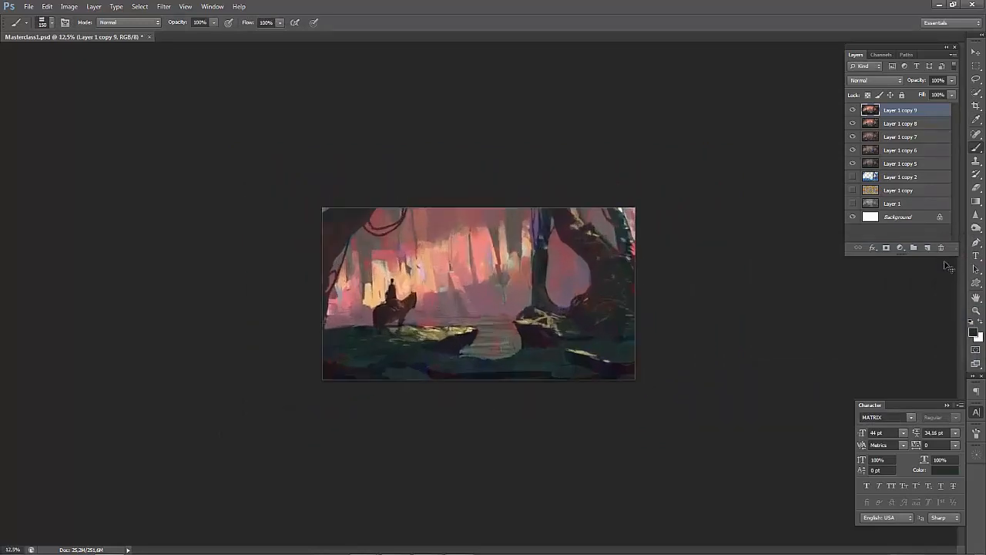
key("ctrl+minus")
key("ctrl+minus")
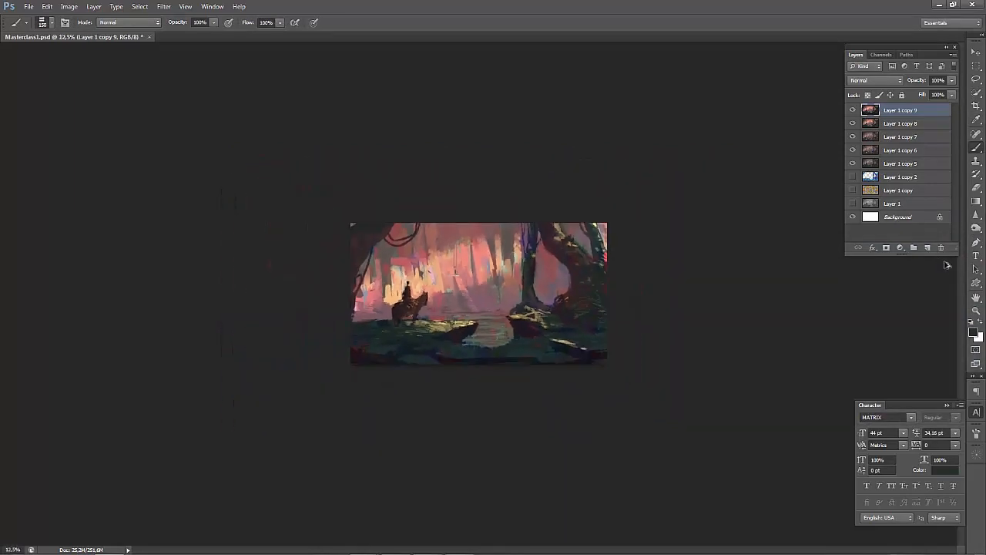
key("ctrl+shift+h")
key("ctrl+shift+h")
key("ctrl+plus")
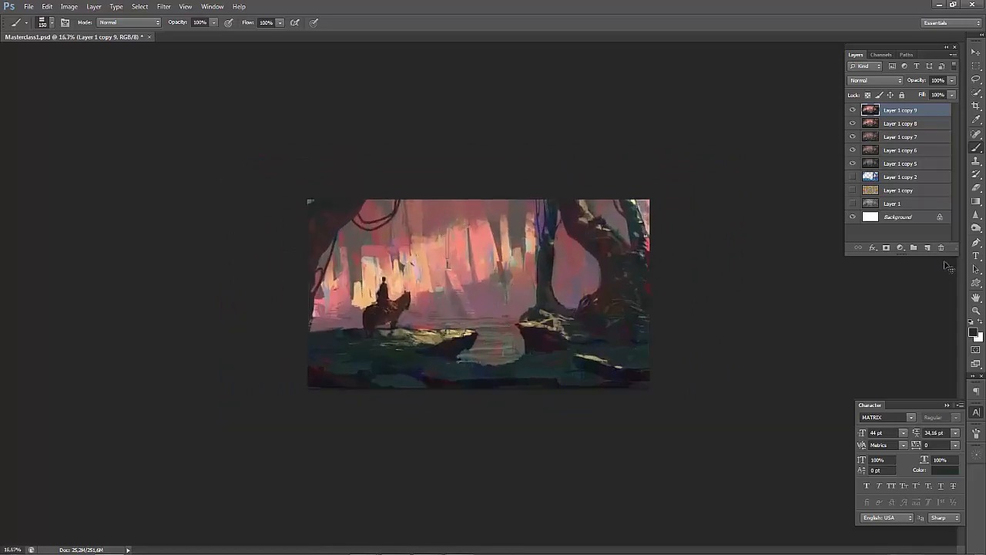
key("ctrl+plus")
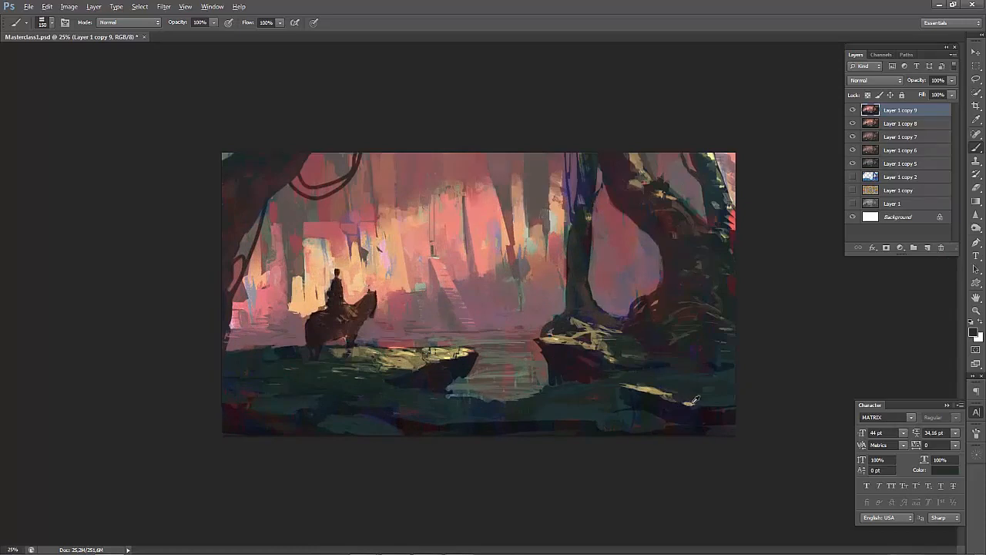
Choose another brush preset and paint ragged dark foliage along the inner edge of the large twisted trunk.
left_click(694, 400, "alt")
left_click(241, 394, "alt")
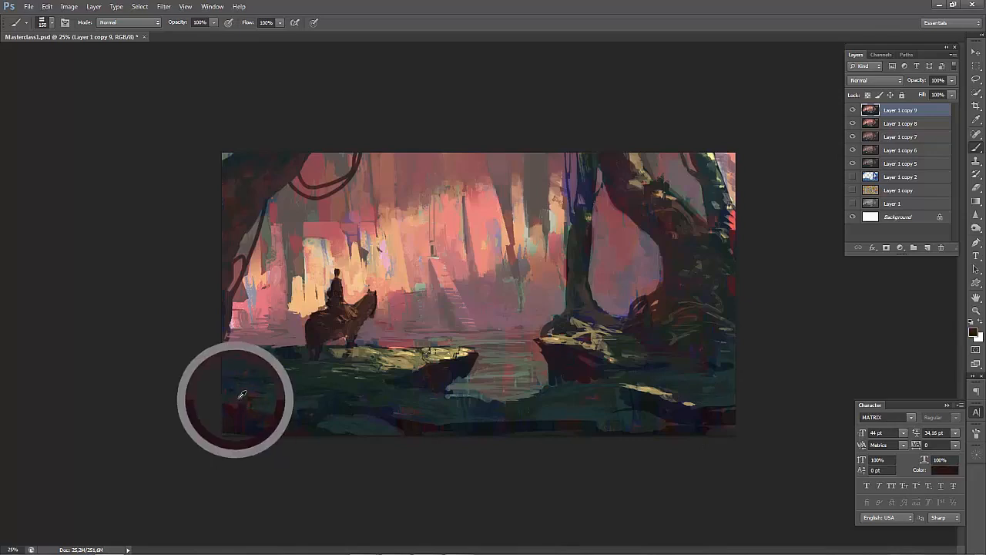
right_click(273, 362)
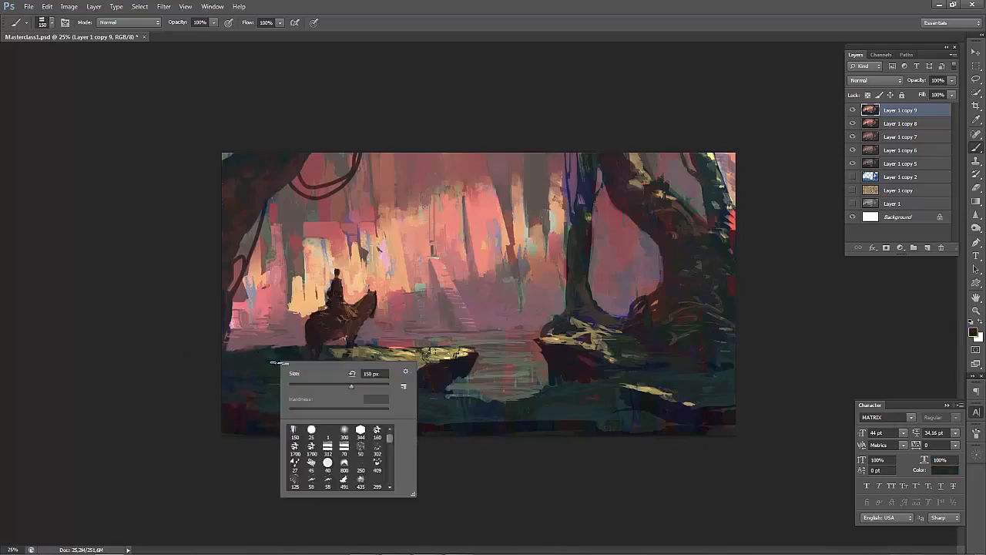
left_click(344, 447)
left_click(328, 449)
left_click(344, 447)
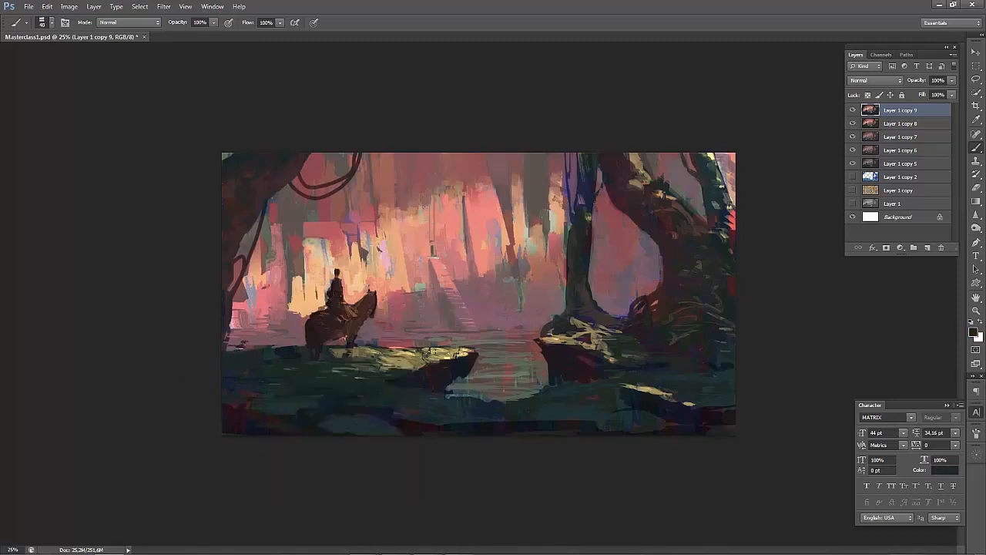
key("bracketleft")
left_click(652, 241, "alt")
mouse_move(659, 240)
left_mouse_down()
mouse_move(654, 255)
mouse_move(645, 250)
left_mouse_up()
left_click_drag(649, 286, 653, 293)
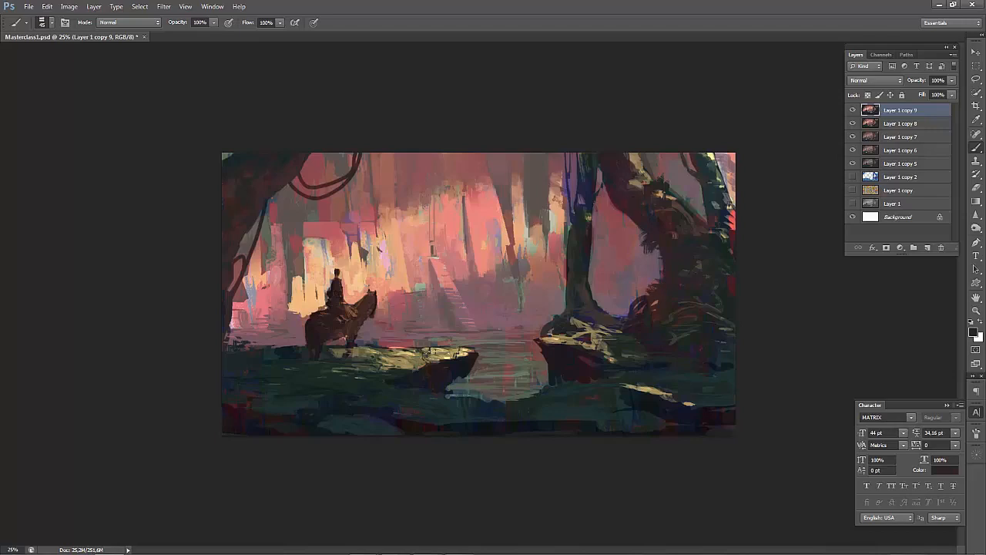
Paint sampled dark and muted grey-purple tones over the bright highlights around the upper branch beside the large trunk, enlarging the brush to 100.
left_click(710, 176, "alt")
left_click_drag(710, 171, 726, 204)
key("bracketright")
key("bracketright")
key("bracketright")
left_click(690, 170, "alt")
left_click(684, 174, "alt")
key("bracketright")
key("bracketright")
key("bracketright")
mouse_move(726, 155)
left_mouse_down()
mouse_move(739, 185)
mouse_move(732, 204)
left_mouse_up()
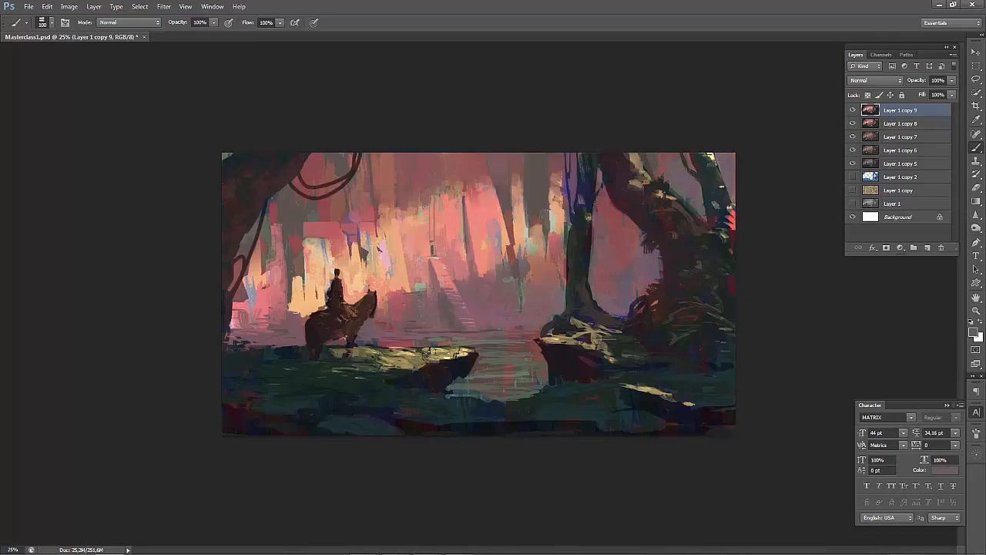
Paint small sampled peach light strokes in the gap between the slim tree and the large trunk, then sample a muted background tone.
left_click(554, 211, "alt")
key("bracketleft")
key("bracketleft")
key("bracketleft")
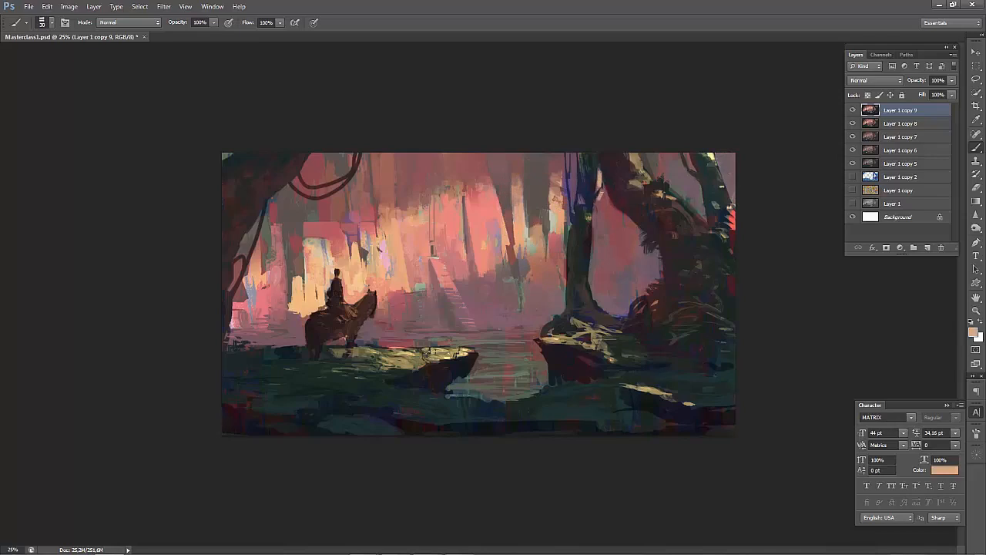
mouse_move(595, 204)
left_mouse_down()
mouse_move(595, 221)
mouse_move(600, 210)
left_mouse_up()
left_click_drag(604, 198, 605, 225)
left_click_drag(614, 211, 613, 221)
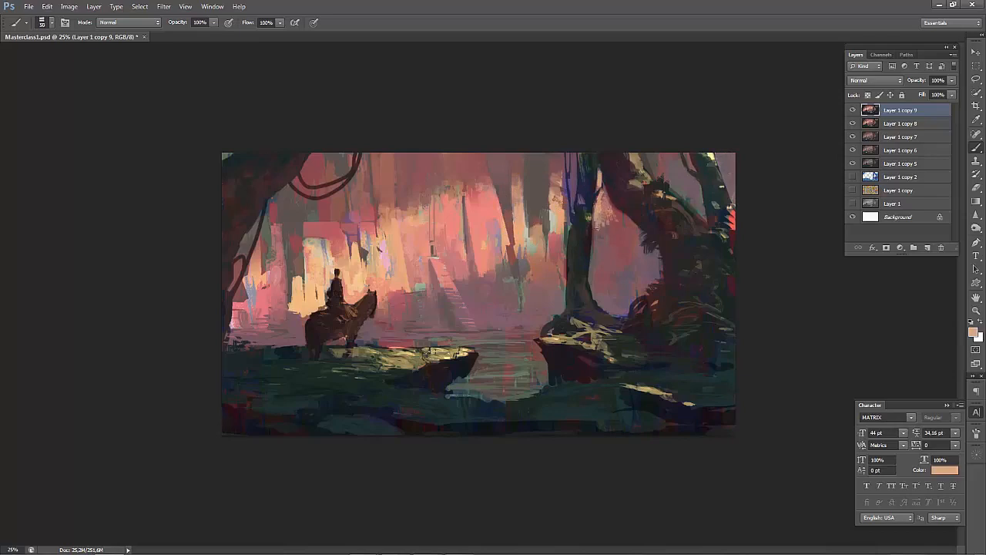
left_click(606, 234, "alt")
key("bracketright")
key("bracketright")
Examine the reworked trees and new light patches in mirrored and original orientations at reduced zoom.
key("ctrl+shift+h")
key("ctrl+minus")
key("ctrl+shift+h")
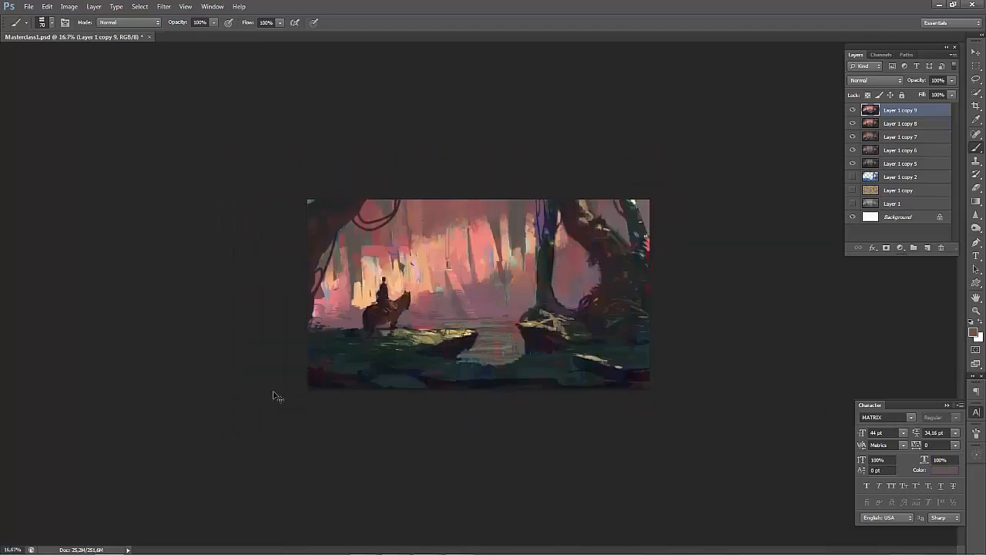
key("ctrl+shift+h")
key("ctrl+minus")
key("ctrl+shift+h")
key("ctrl+plus")
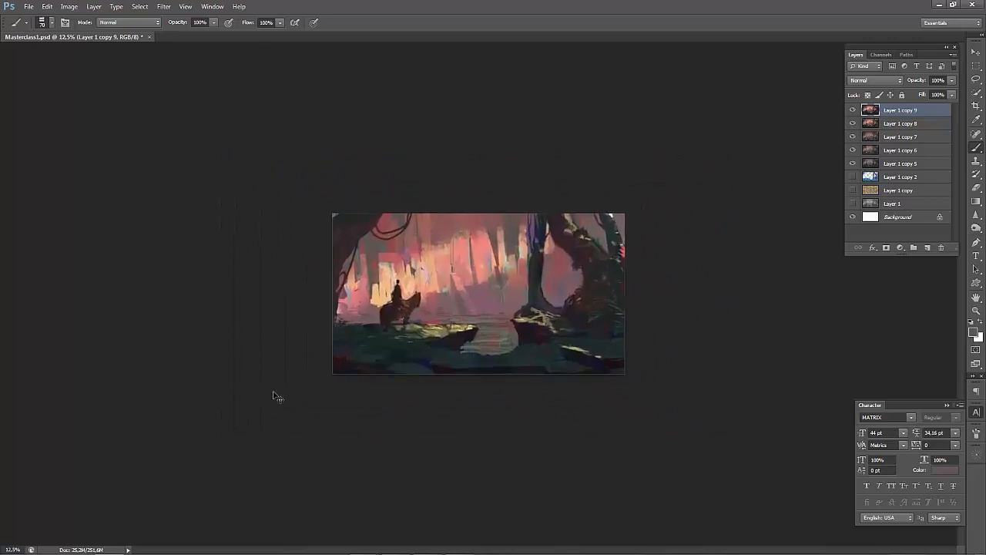
key("ctrl+shift+h")
key("ctrl+minus")
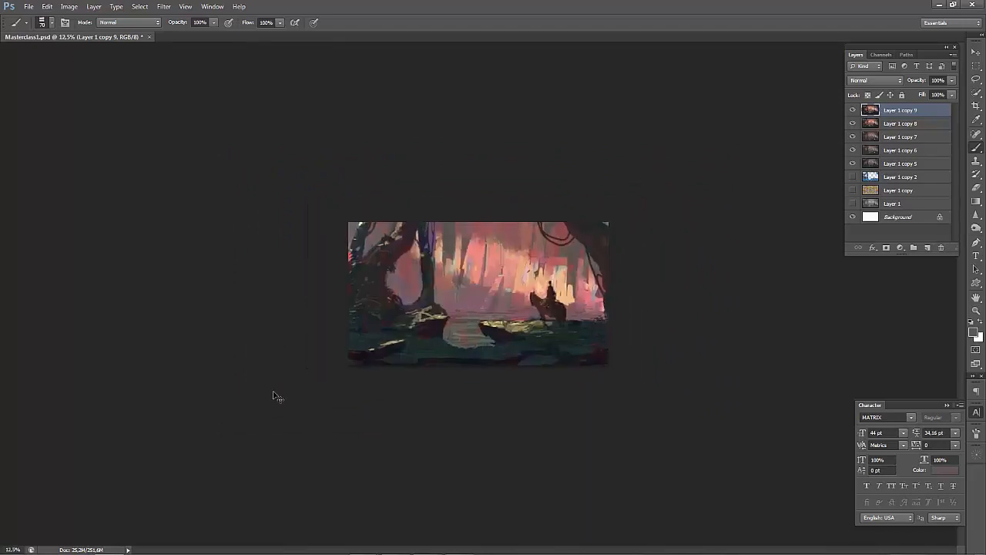
key("ctrl+plus")
key("ctrl+plus")
key("ctrl+plus")
Reduce the brush and cover the blue marks around the slim tree's roots with sampled dark tones.
key("bracketleft")
key("bracketleft")
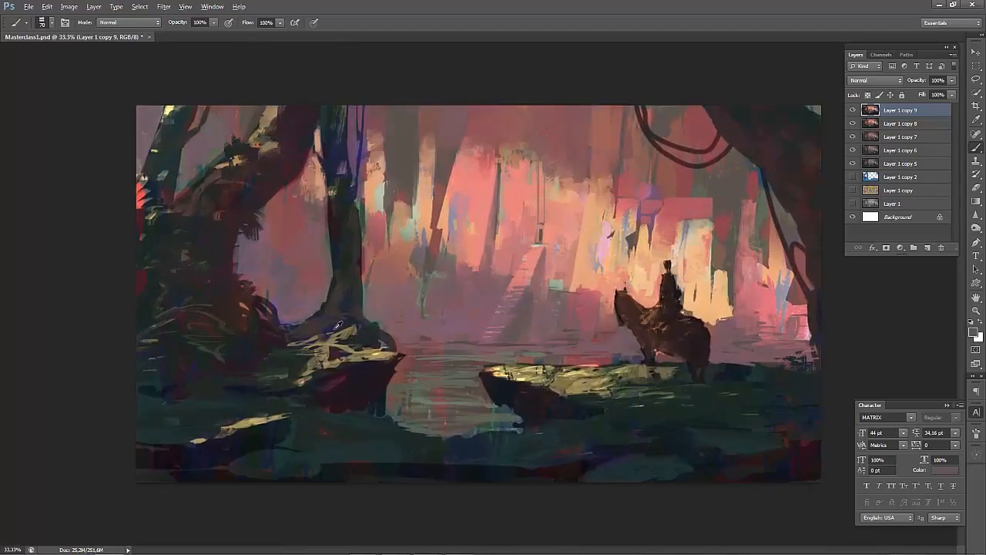
left_click(340, 326, "alt")
left_click(334, 322, "alt")
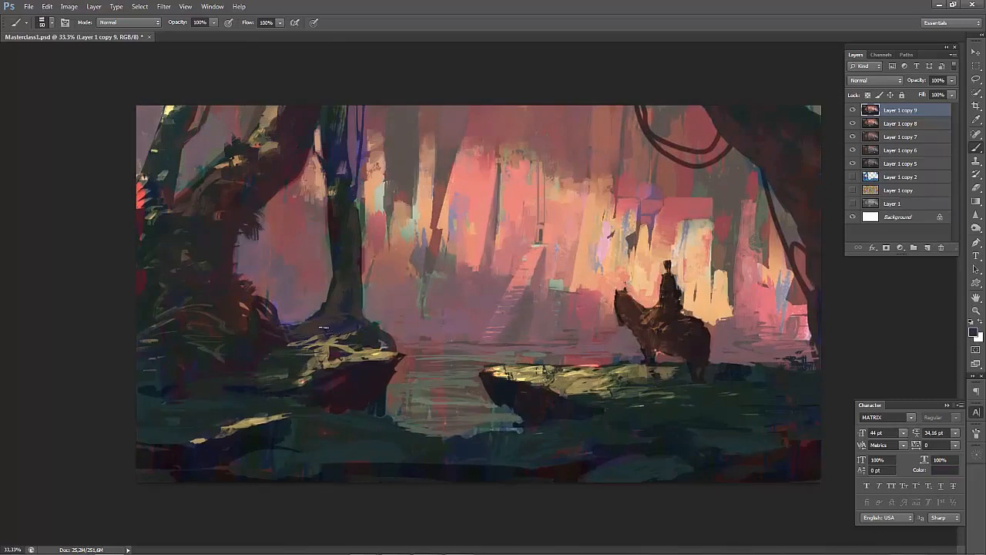
left_click(351, 316, "alt")
left_click(327, 327, "alt")
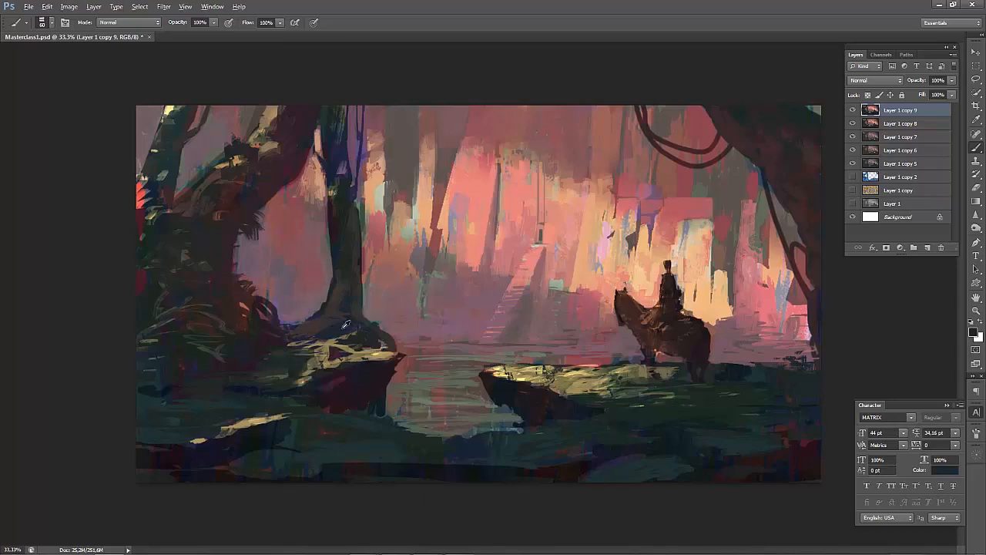
left_click(325, 318, "alt")
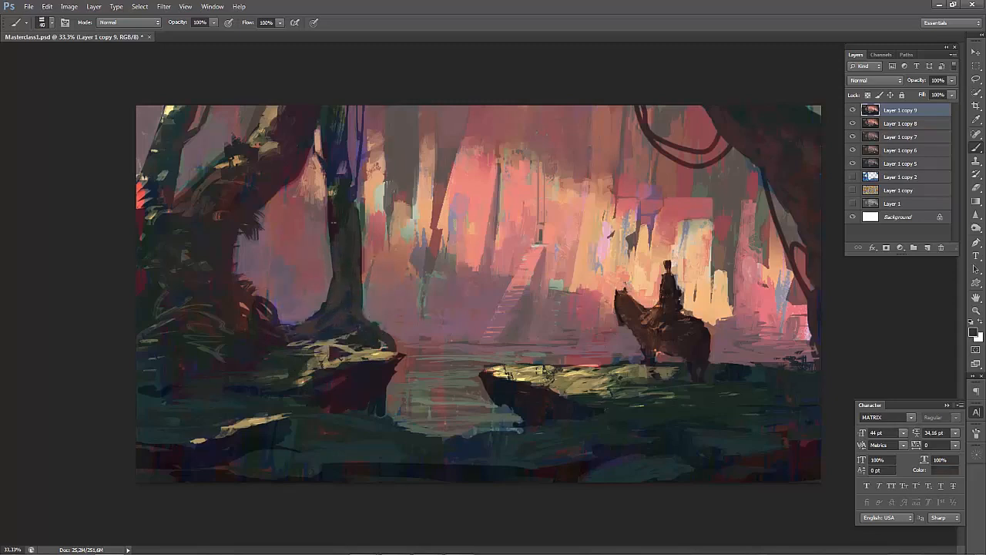
Paint sampled dark tones over the middle and upper slim tree trunk with the brush at 40.
mouse_move(332, 224)
left_mouse_down()
mouse_move(331, 213)
mouse_move(345, 216)
left_mouse_up()
left_click(331, 188, "alt")
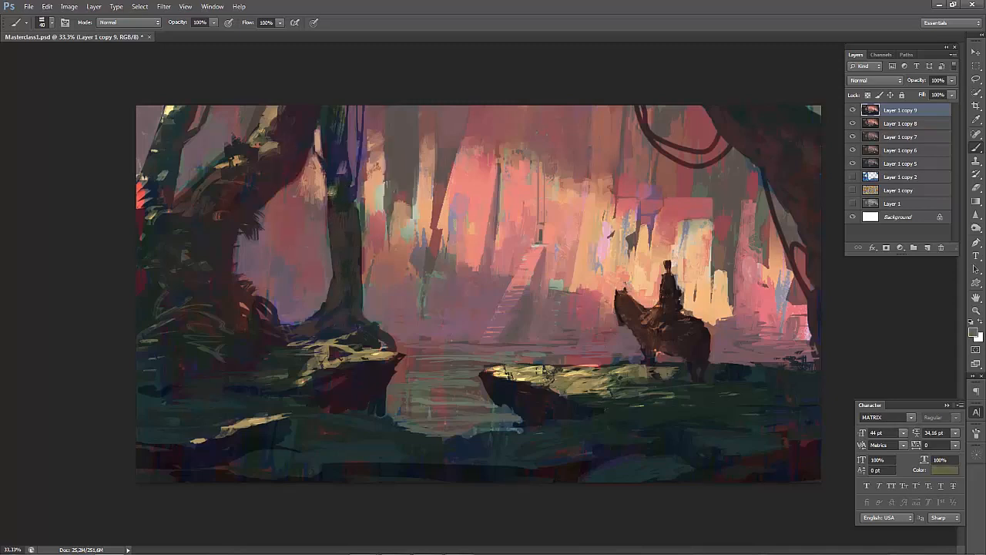
left_click(331, 189, "alt")
left_click(338, 158, "alt")
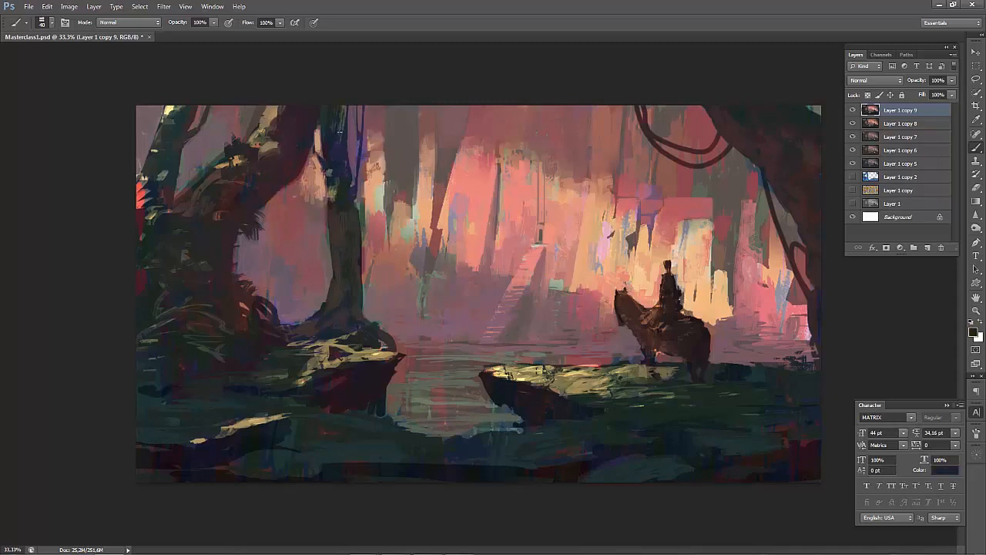
left_click_drag(340, 132, 339, 136)
left_click_drag(340, 174, 337, 183)
Try painting straight diagonal peach light rays across the large trunk and slim tree.
left_click(588, 224, "alt")
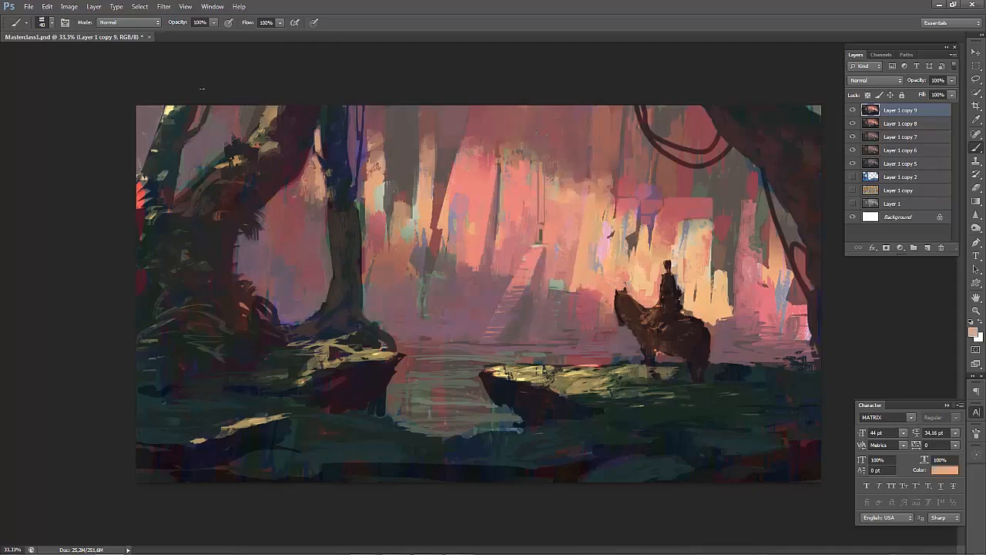
left_click_drag(201, 89, 440, 218)
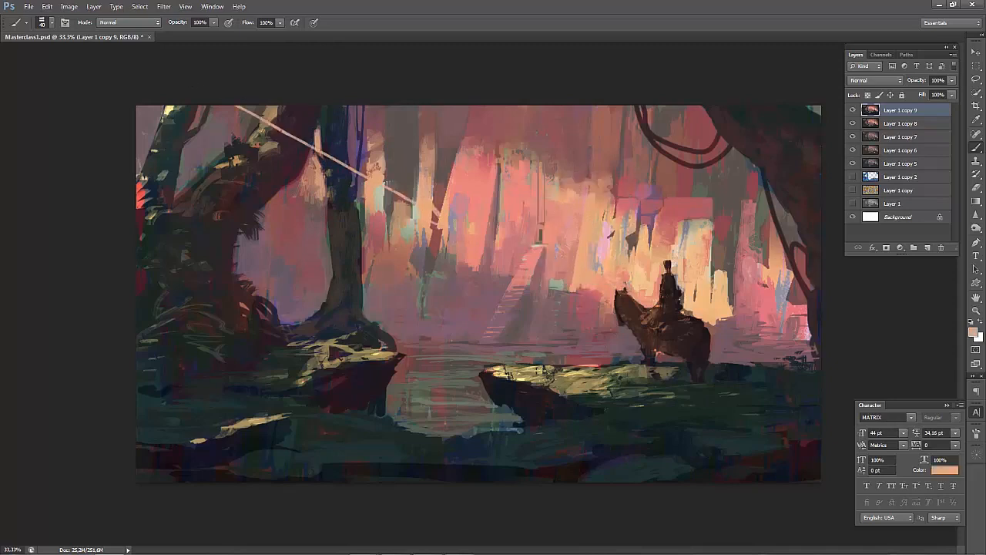
key("ctrl+alt+z")
key("ctrl+alt+z")
mouse_move(210, 106)
left_mouse_down()
mouse_move(285, 146)
mouse_move(284, 137)
left_mouse_up()
key("ctrl+alt+z")
key("ctrl+alt+z")
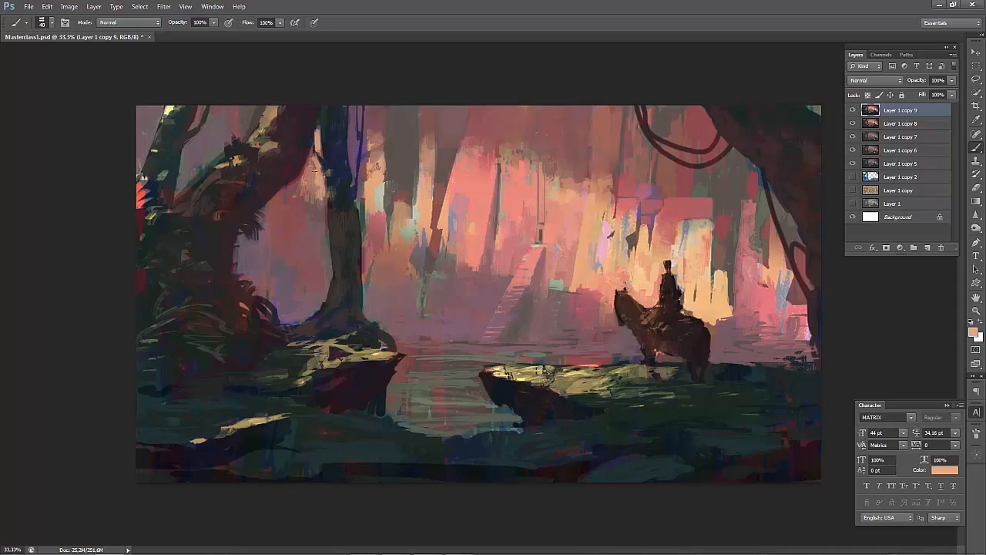
Paint sampled dark tones on the slim tree and add olive highlights along its lower trunk and roots.
left_click(299, 131, "alt")
key("bracketright")
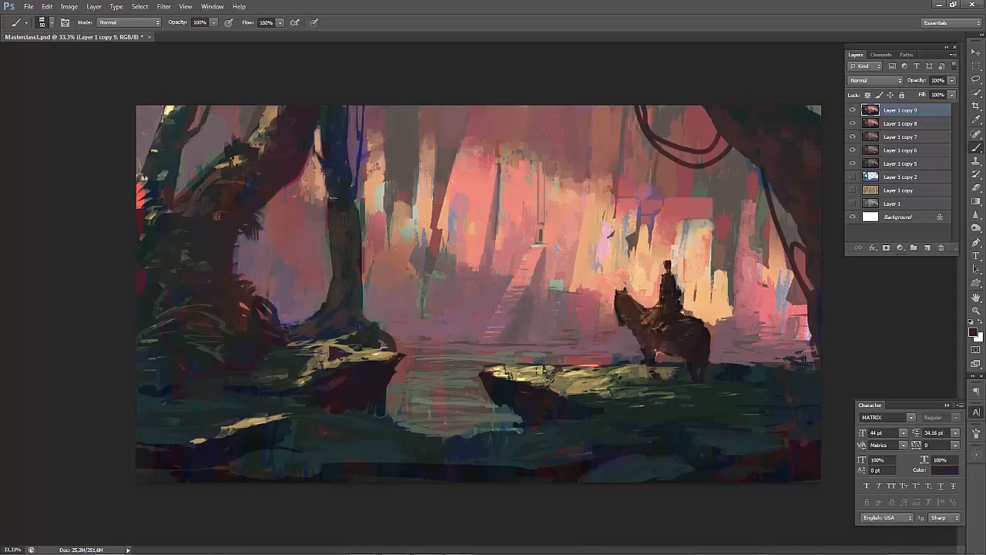
left_click(272, 110, "alt")
left_click(339, 341, "alt")
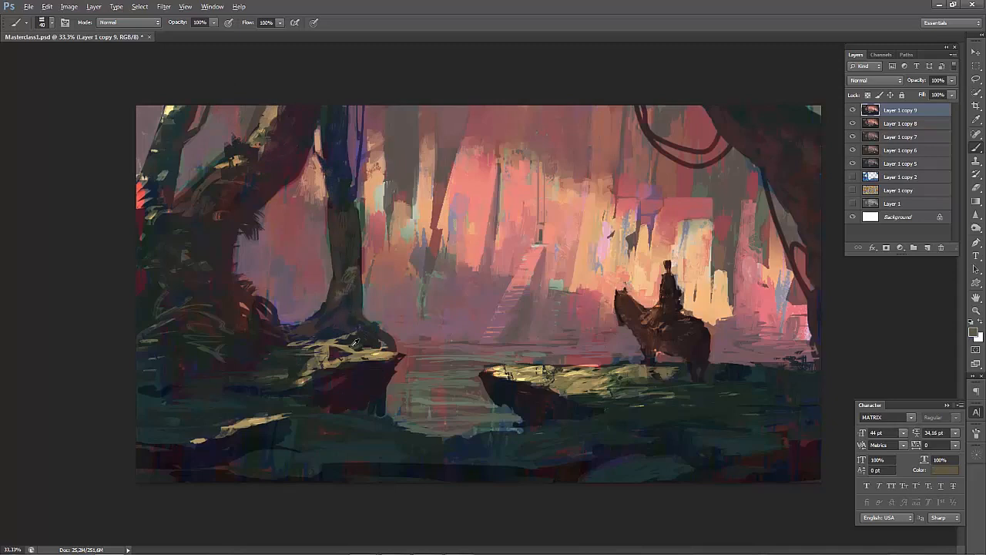
left_click(377, 351, "alt")
left_click_drag(339, 298, 354, 285)
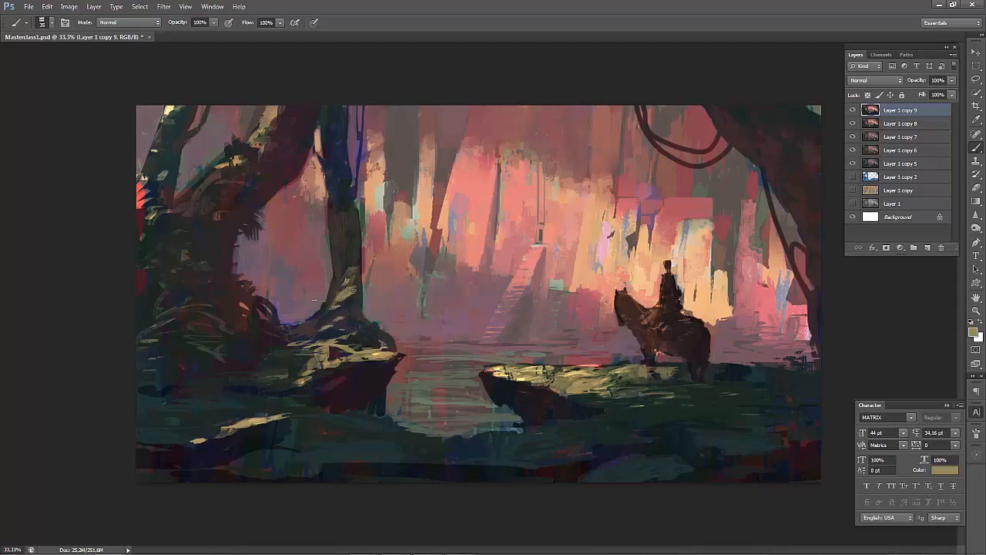
Tone down the bright patches on the left bank with sampled dark green strokes, enlarging the brush to 100.
left_click(297, 353, "alt")
mouse_move(310, 347)
left_mouse_down()
mouse_move(362, 339)
mouse_move(293, 346)
mouse_move(302, 370)
mouse_move(293, 388)
mouse_move(332, 358)
mouse_move(376, 352)
mouse_move(296, 358)
left_mouse_up()
key("bracketright")
key("bracketright")
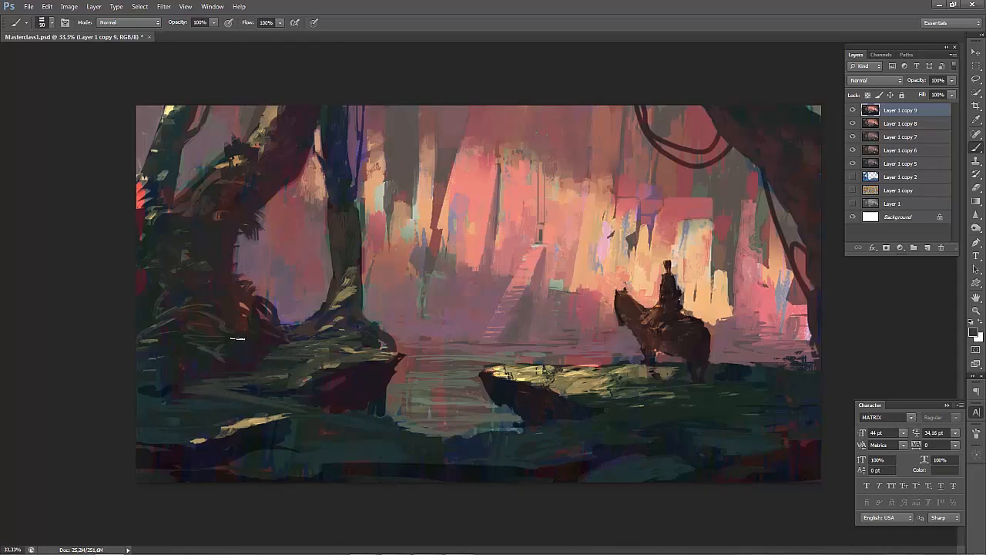
key("bracketleft")
key("bracketright")
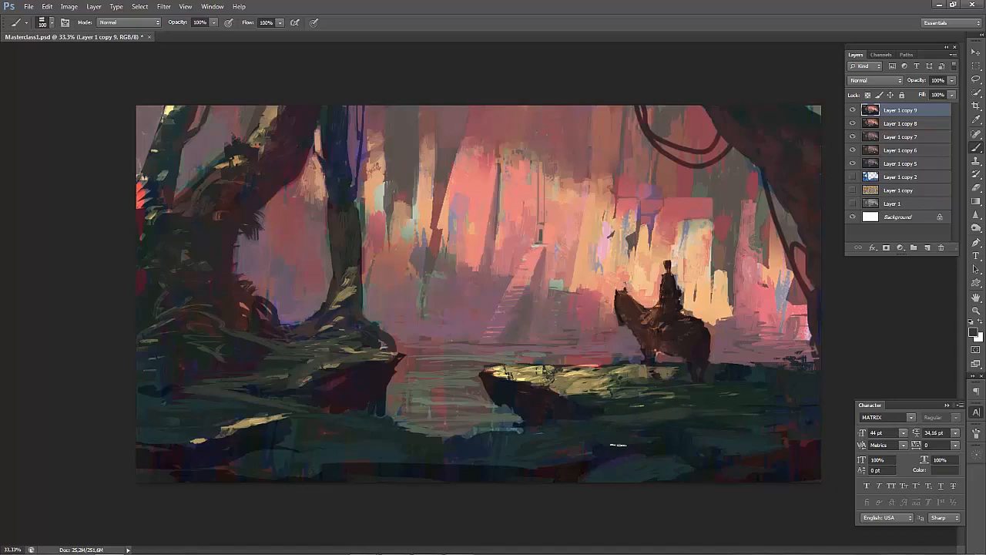
Paint broad dark green strokes across the foreground ground and the water's near edge, varying the brush size up to 175.
key("bracketleft")
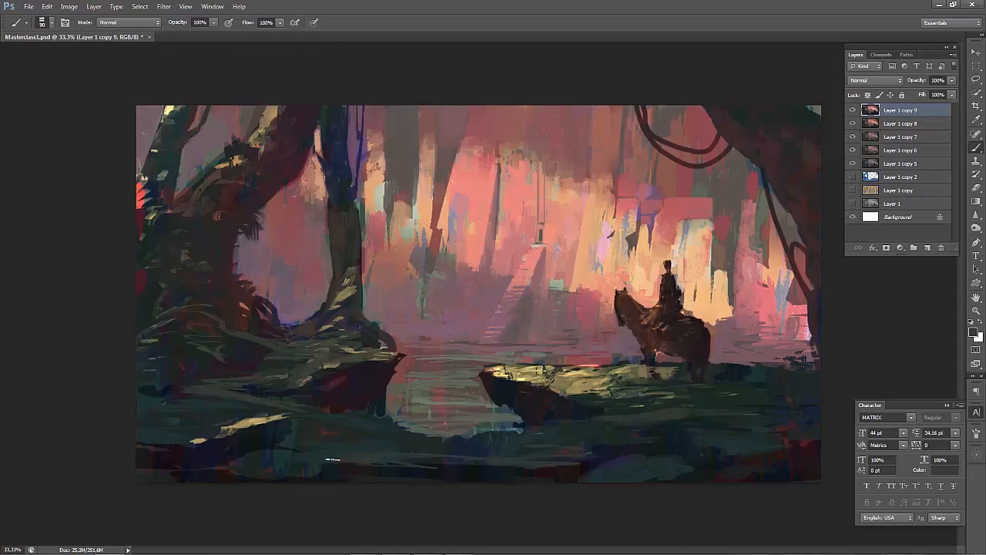
key("bracketright")
key("bracketright")
key("bracketright")
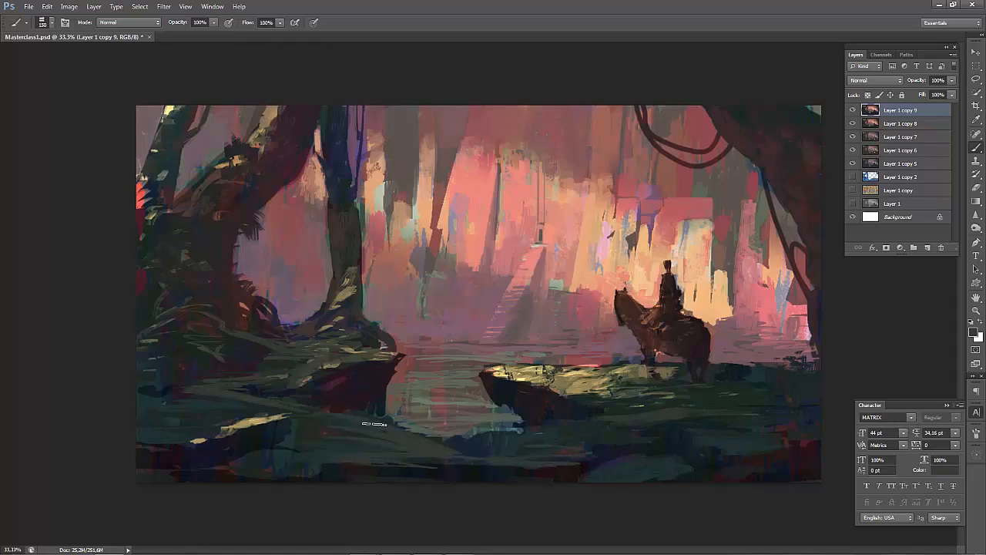
key("bracketleft")
key("bracketleft")
key("bracketleft")
key("bracketright")
key("bracketright")
key("bracketright")
key("bracketright")
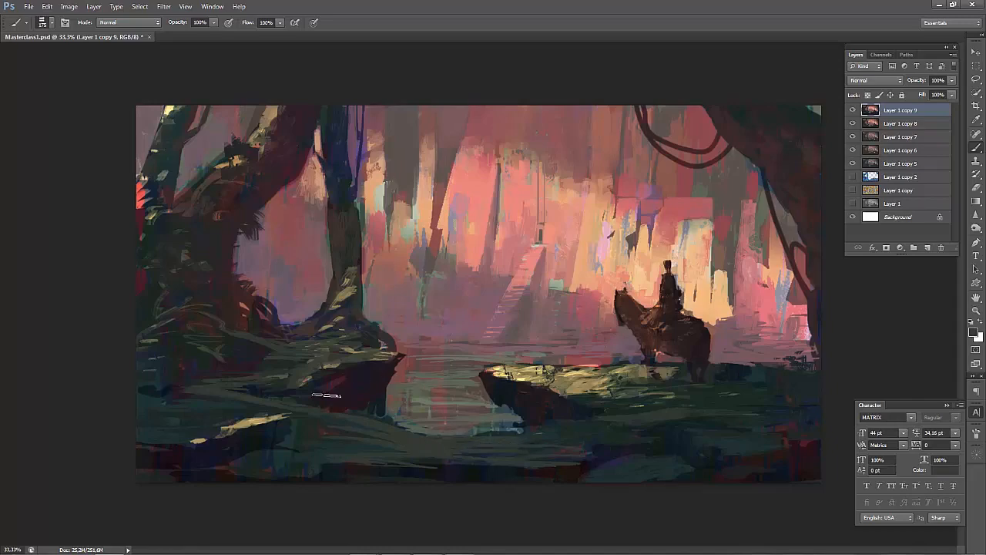
Examine the darkened foreground and tree roots in mirrored and original orientations at reduced zoom.
key("ctrl+shift+h")
key("ctrl+minus")
key("ctrl+minus")
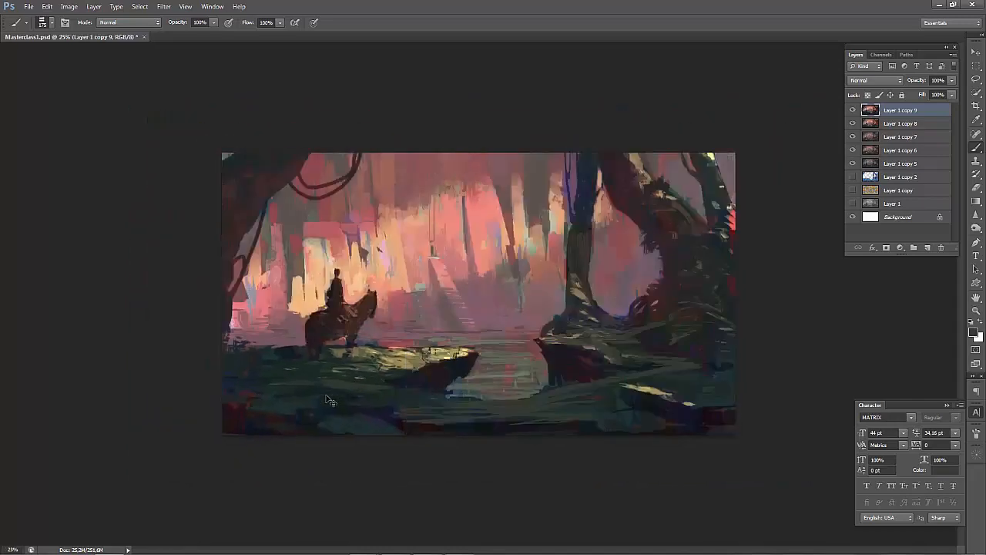
key("ctrl+shift+h")
key("ctrl+minus")
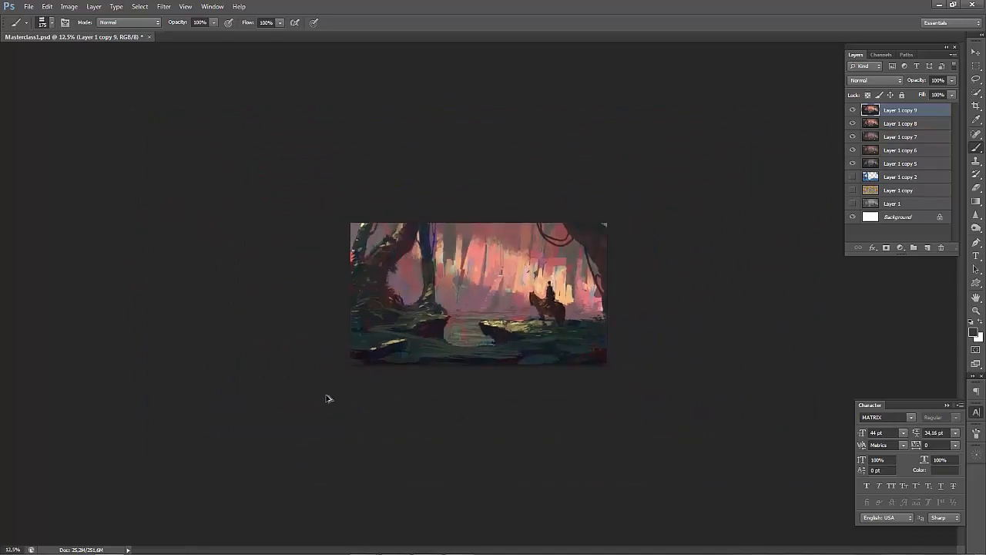
key("ctrl+shift+h")
key("ctrl+plus")
key("ctrl+shift+h")
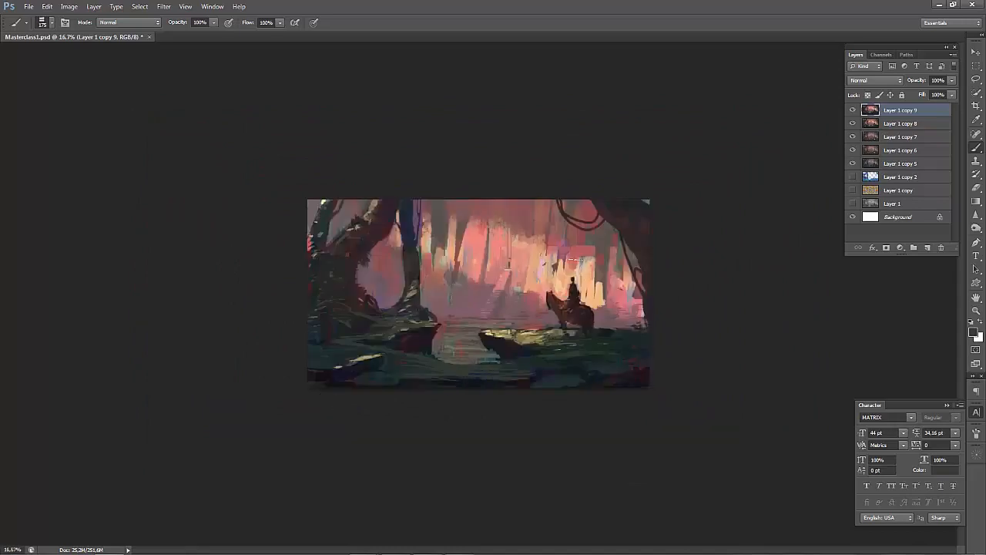
Paint a small dark shape at the water's edge behind the horse with a sampled tone and the brush at 60.
left_click(646, 279, "alt")
key("bracketleft")
key("bracketleft")
key("bracketleft")
key("bracketleft")
key("bracketleft")
key("bracketleft")
key("bracketleft")
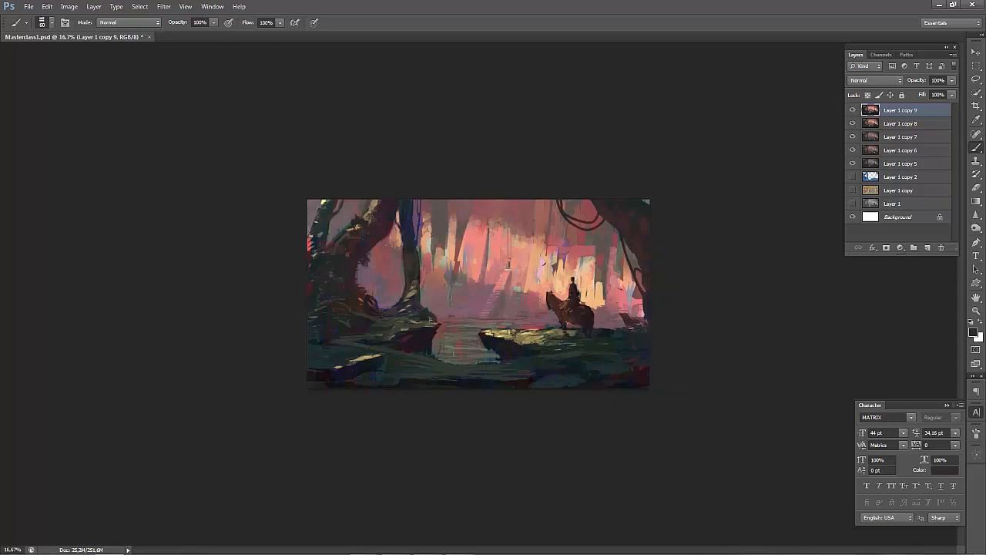
Add sampled olive-yellow light patches to the foreground's right corner, lower middle and lower left ground, adjusting the brush size.
left_click(632, 375, "alt")
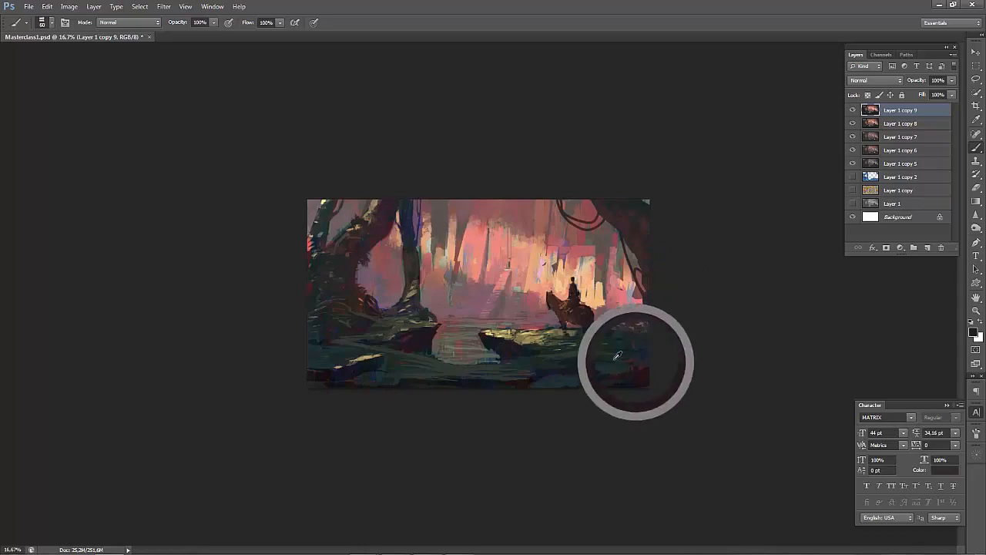
left_click(536, 337, "alt")
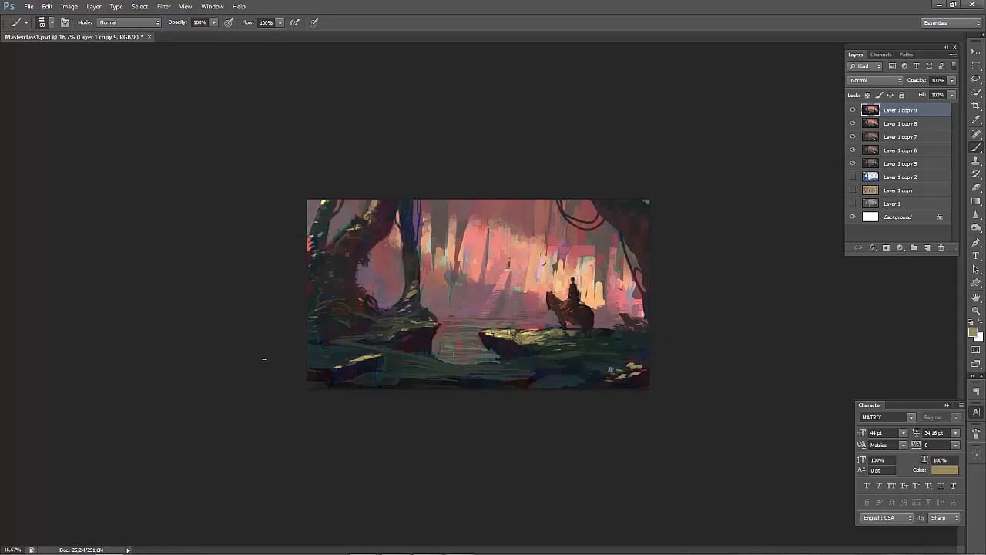
mouse_move(557, 378)
left_mouse_down()
mouse_move(539, 382)
mouse_move(591, 387)
mouse_move(533, 387)
mouse_move(578, 387)
left_mouse_up()
key("bracketright")
key("bracketright")
key("bracketright")
key("bracketleft")
key("bracketleft")
key("bracketleft")
key("bracketleft")
key("bracketleft")
left_click_drag(398, 360, 415, 371)
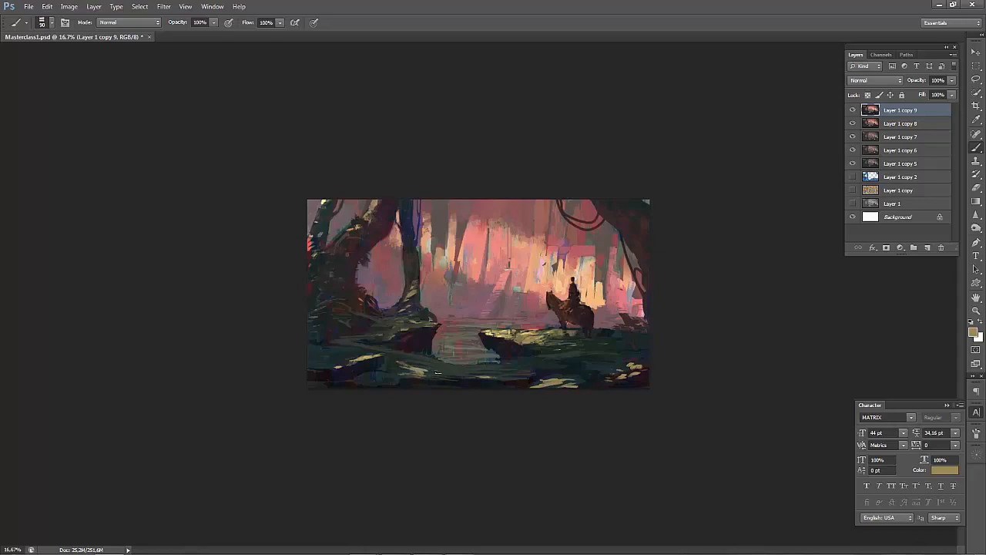
Paint sampled dark tones along the foreground's bottom edge around the new light patches, reducing the brush to 70.
left_click(416, 359, "alt")
key("ctrl+shift+h")
key("ctrl+shift+h")
key("ctrl+plus")
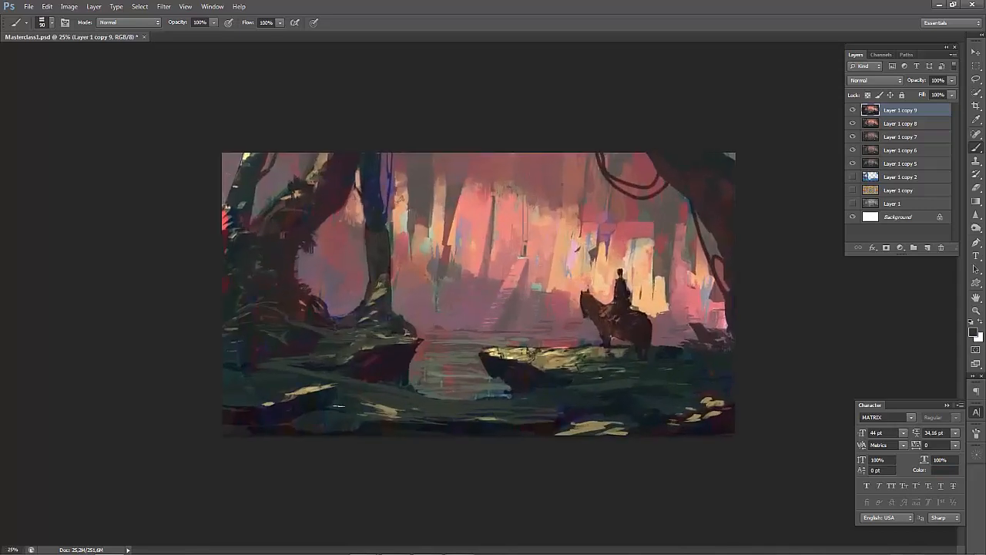
left_click(713, 420, "alt")
left_click_drag(626, 431, 528, 449)
key("bracketright")
key("bracketright")
key("bracketleft")
key("bracketleft")
key("bracketleft")
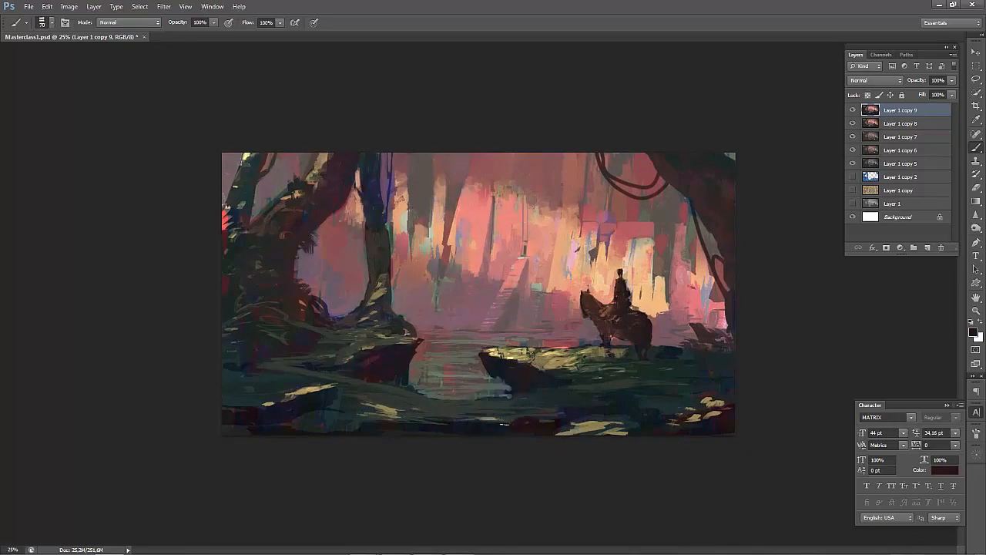
Rework the left bank's cliff face and its edge against the water with sampled dark red and brown tones.
left_click(464, 401, "alt")
left_click(373, 377, "alt")
left_click(368, 363, "alt")
key("bracketleft")
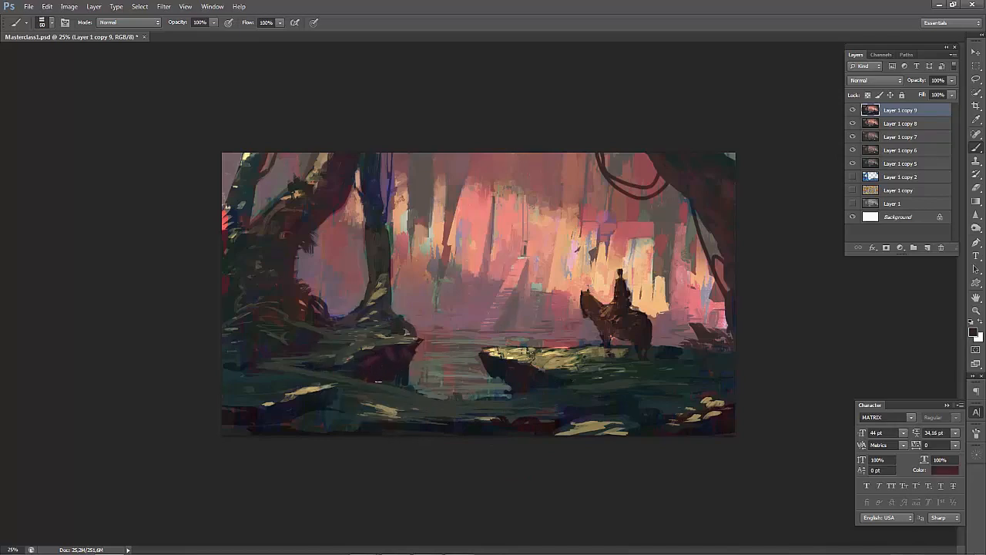
left_click(396, 362, "alt")
left_click_drag(416, 370, 414, 387)
left_click(394, 364, "alt")
left_click(493, 370, "alt")
key("bracketleft")
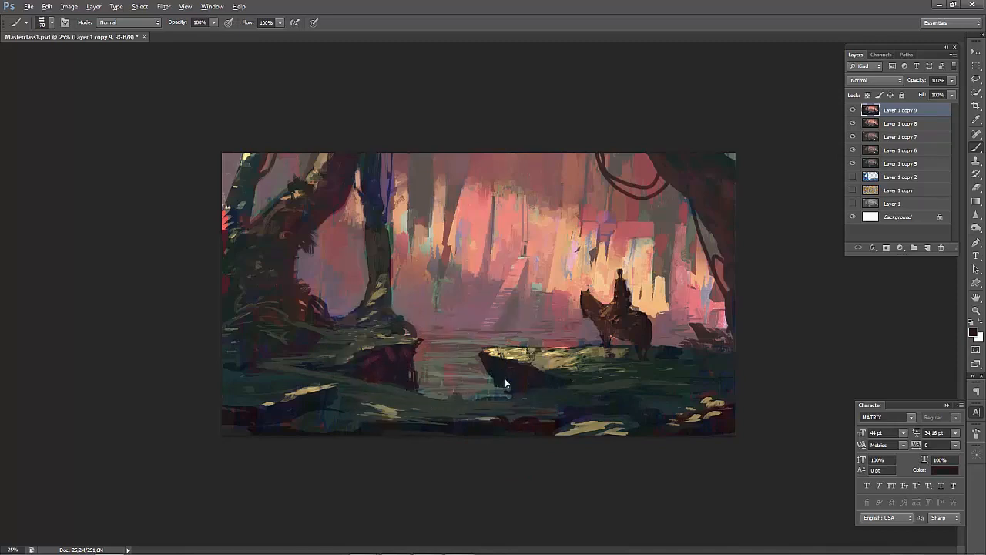
Cover the left bank's dark cliff face with a sampled dark green slope descending to the water, using the brush at 90.
left_click(496, 373, "alt")
left_click(323, 348, "alt")
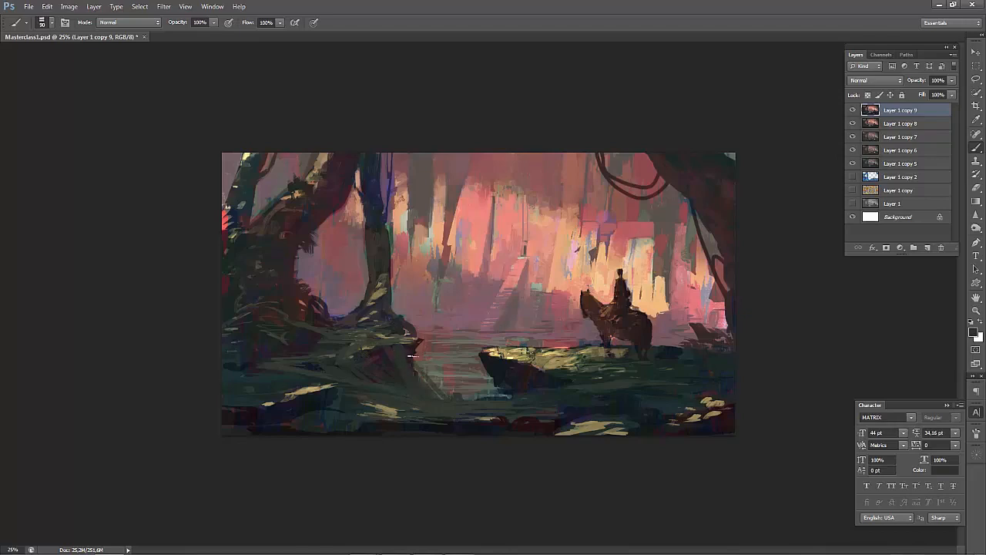
mouse_move(407, 344)
left_mouse_down()
mouse_move(442, 393)
mouse_move(407, 331)
mouse_move(424, 375)
left_mouse_up()
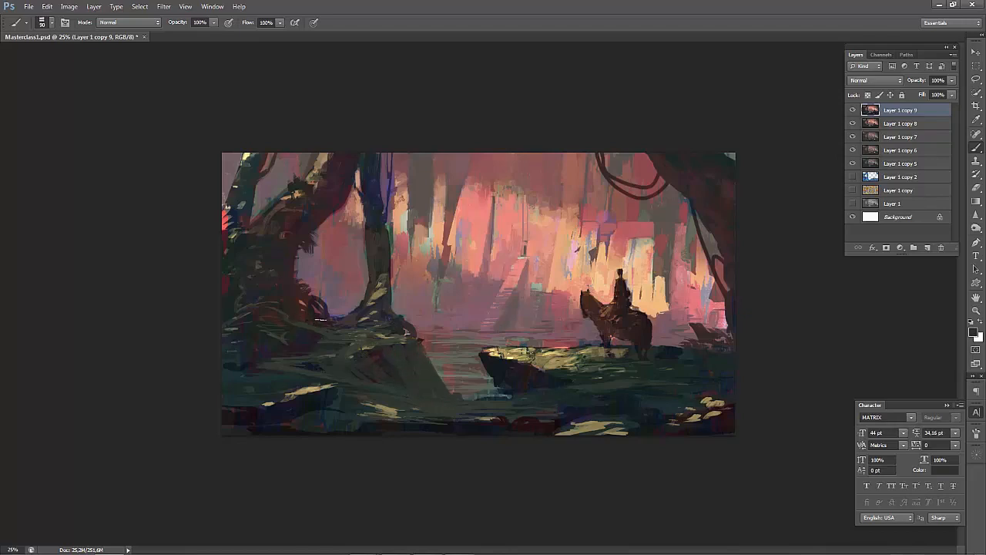
Examine the new left bank slope in mirrored and original orientations at reduced zoom.
key("ctrl+shift+h")
key("ctrl+minus")
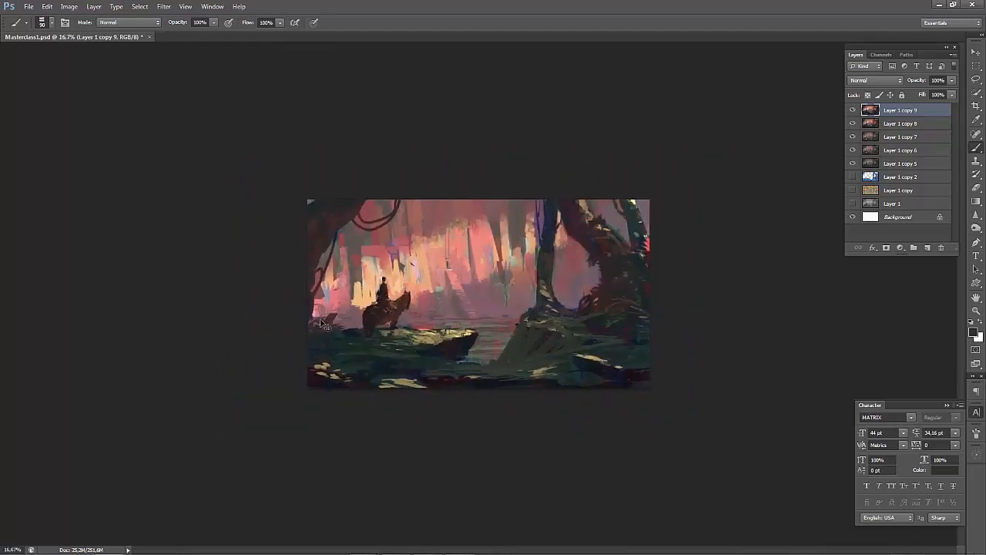
key("ctrl+shift+h")
key("ctrl+minus")
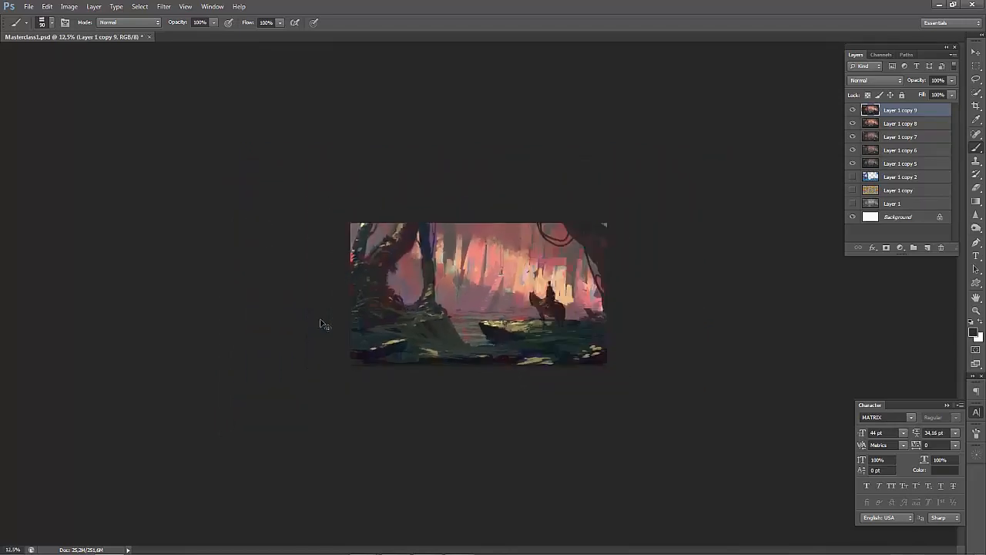
key("ctrl+shift+h")
key("ctrl+shift+h")
key("ctrl+plus")
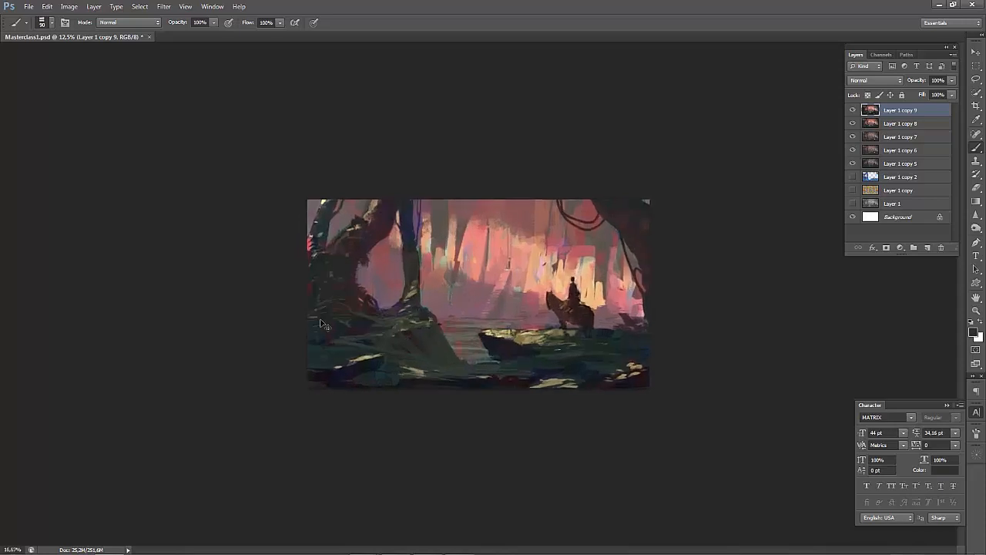
key("ctrl+plus")
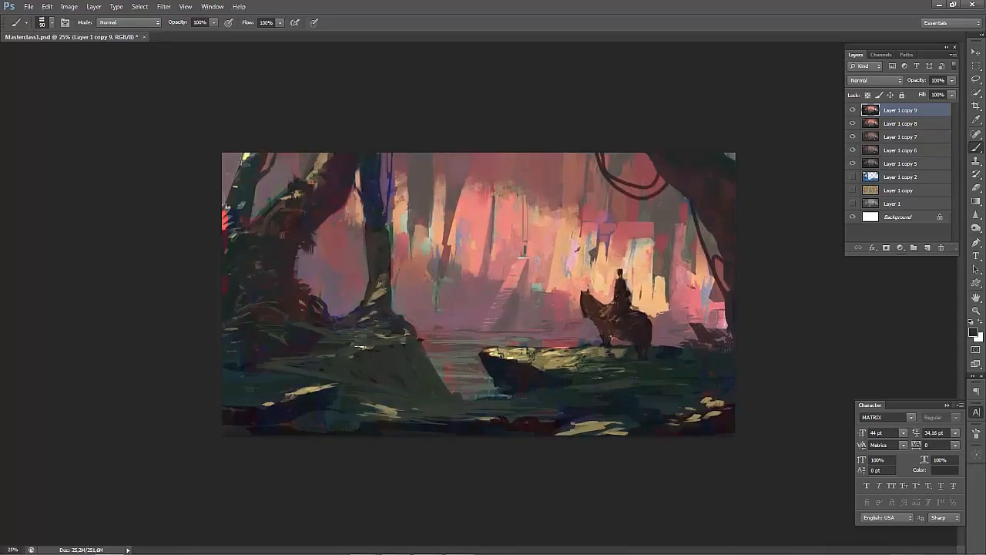
Break up the slope's straight water edge with sampled tones and add olive highlights across the left bank.
left_click(414, 354, "alt")
left_click(445, 367, "alt")
left_click(439, 364, "alt")
left_click(419, 394, "alt")
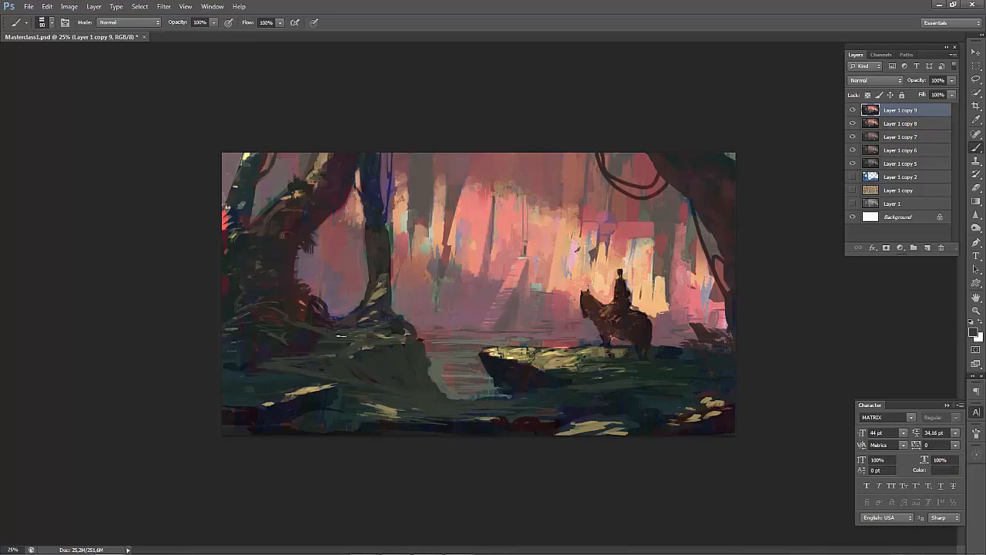
left_click(376, 365, "alt")
left_click(362, 347, "alt")
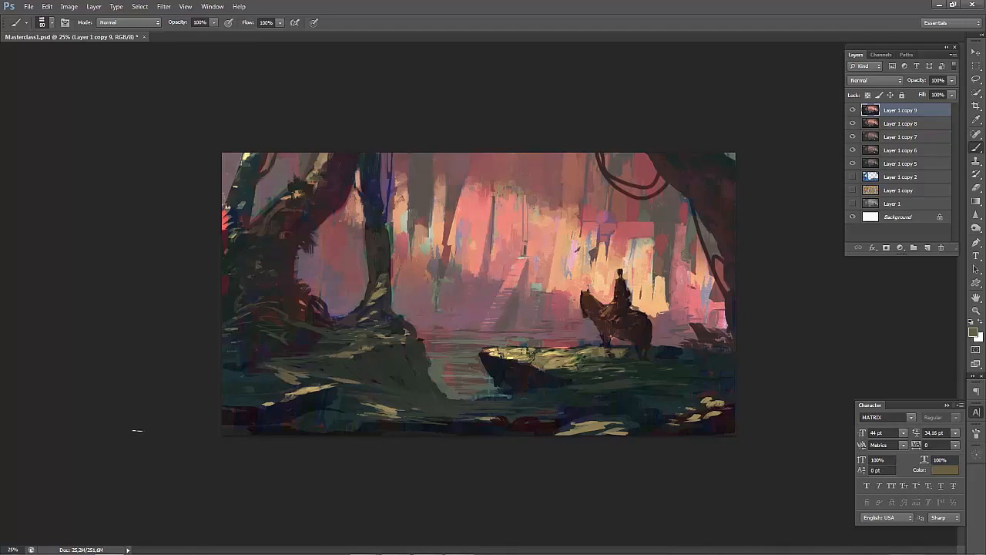
Check the left bank's irregular edge and highlights by mirroring and shrinking the view.
key("ctrl+minus")
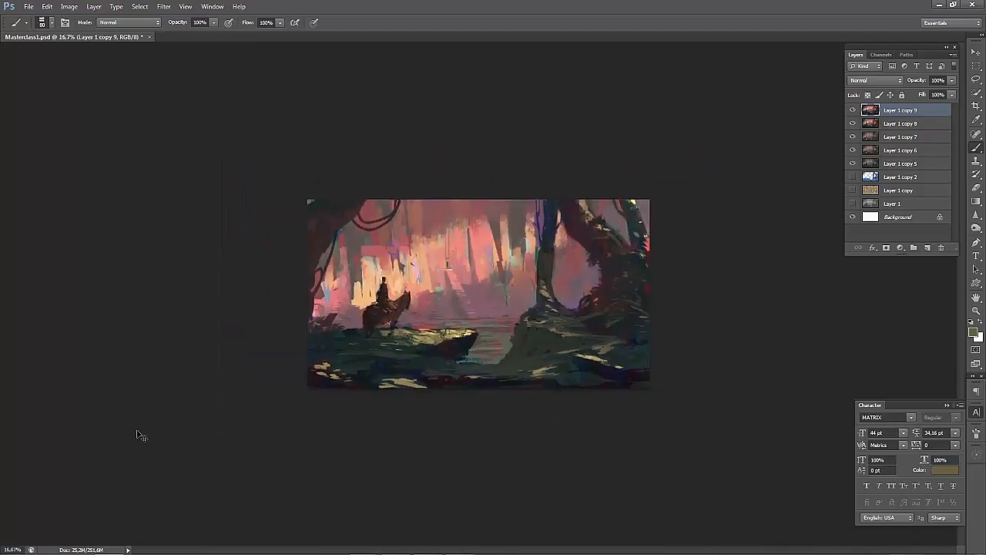
key("ctrl+shift+h")
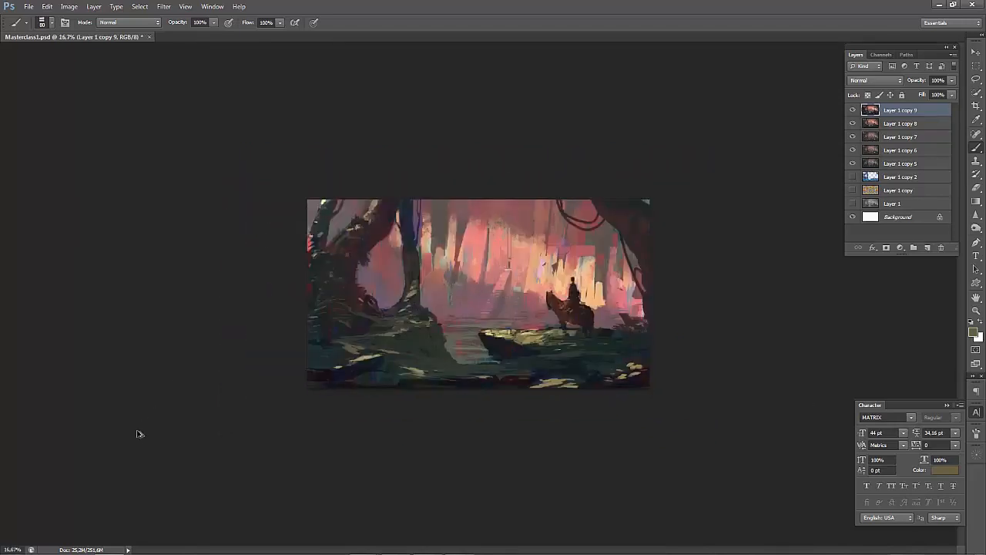
key("ctrl+shift+h")
key("ctrl+shift+h")
key("ctrl+minus")
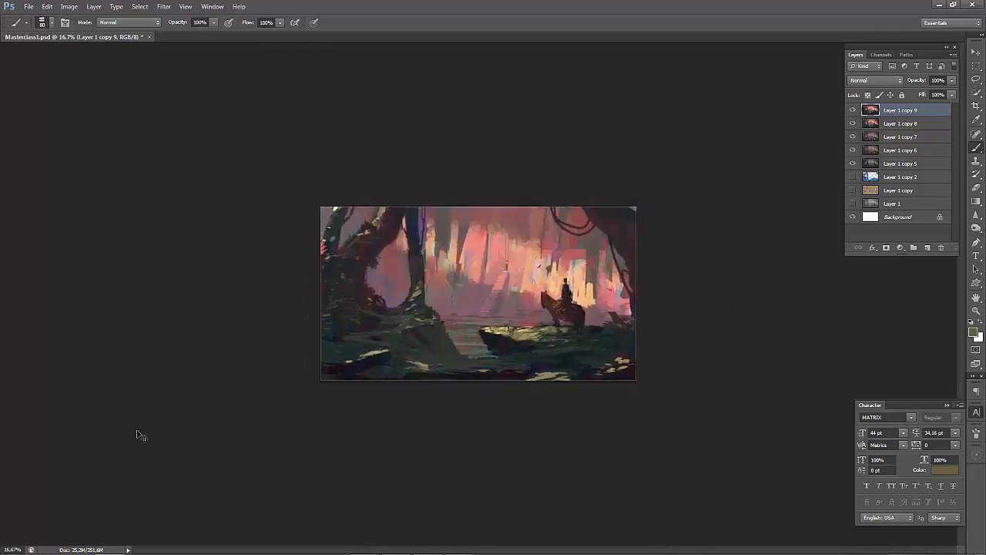
key("ctrl+plus")
key("ctrl+plus")
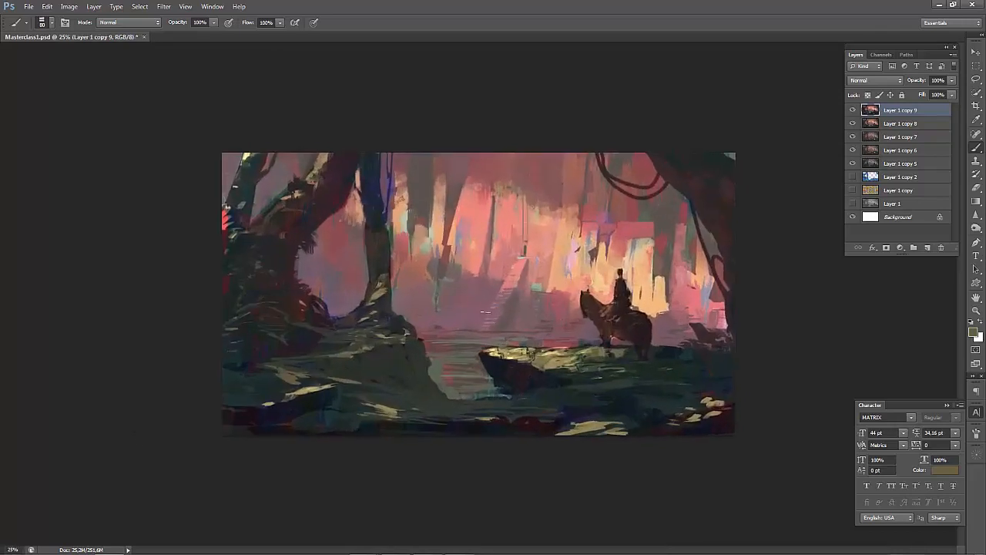
Rebuild the rider's rock ledge with a blocky dark underside and sampled olive strokes on top, using the brush at 70.
left_click(511, 370, "alt")
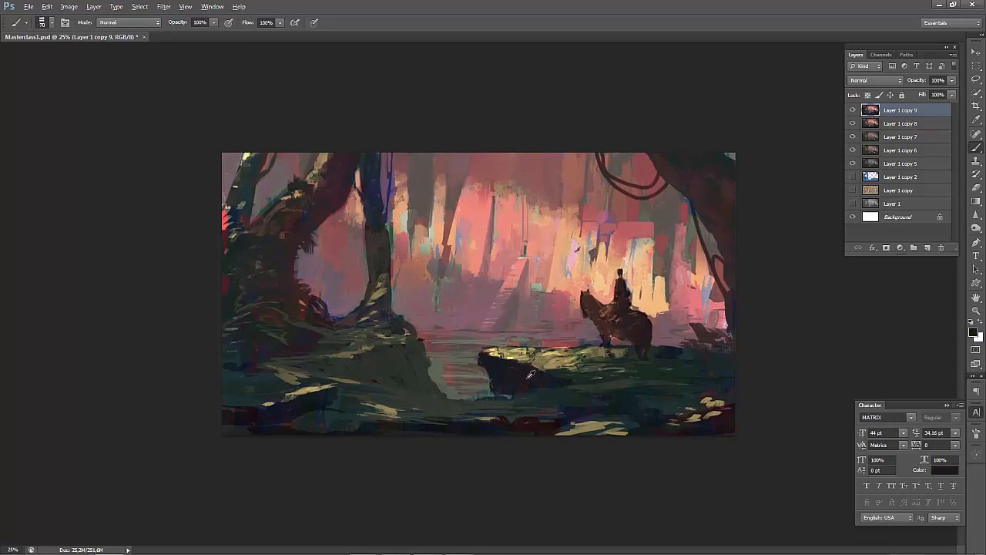
left_click(527, 379, "alt")
left_click(551, 359, "alt")
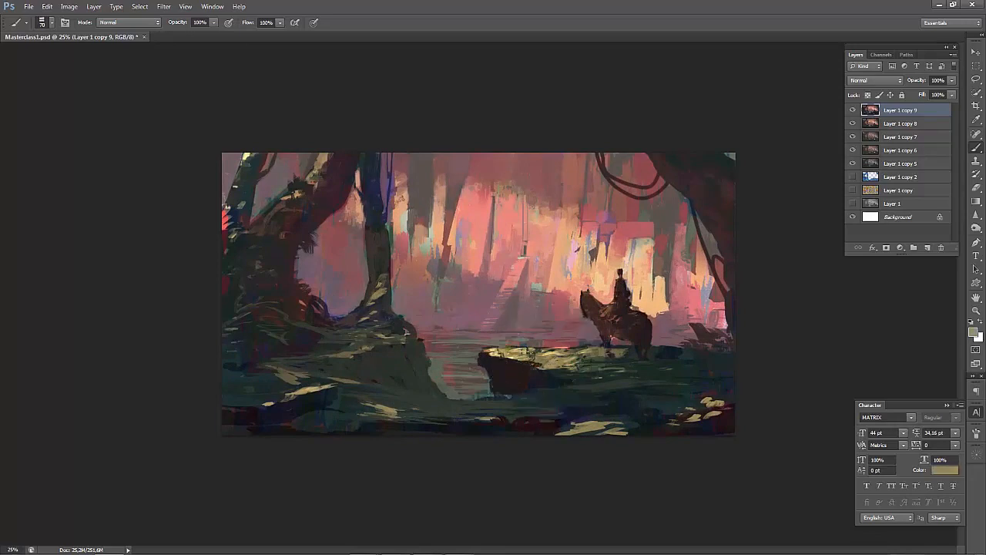
mouse_move(543, 362)
left_mouse_down()
mouse_move(487, 351)
mouse_move(566, 347)
mouse_move(561, 367)
mouse_move(569, 368)
left_mouse_up()
left_click(532, 353, "alt")
left_click(531, 376, "alt")
left_click(531, 366, "alt")
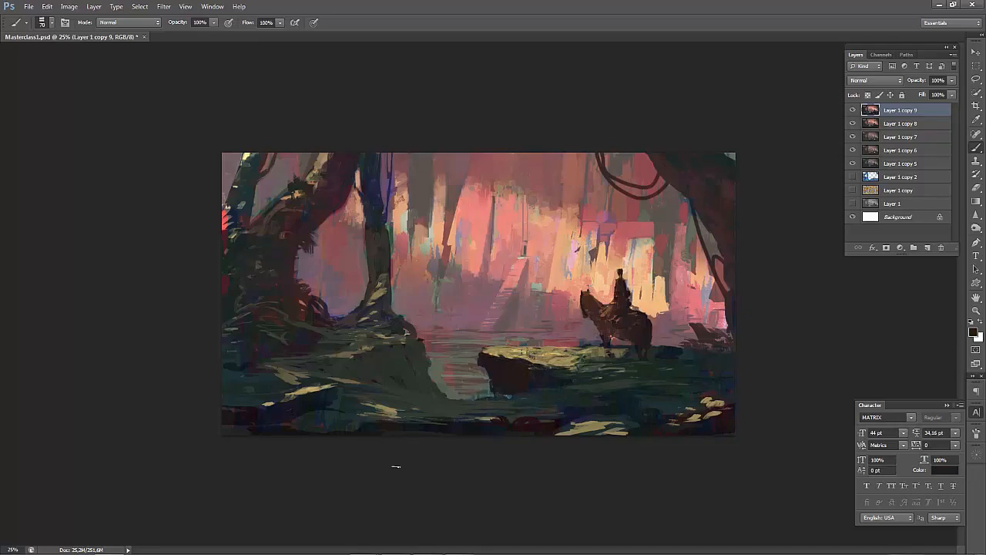
Check the rebuilt rock ledge and overall composition in mirrored and original orientations at reduced zoom.
key("ctrl+shift+h")
key("ctrl+minus")
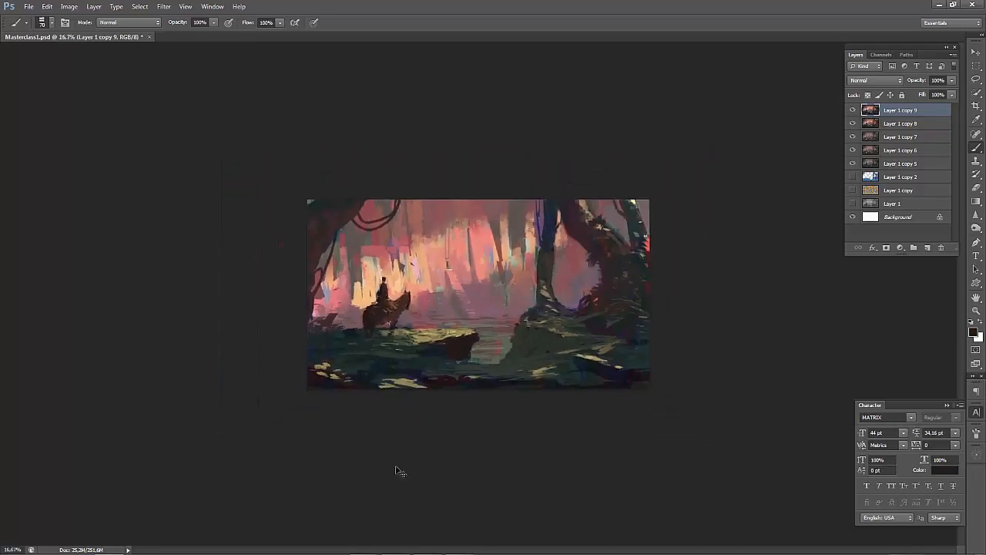
key("ctrl+shift+h")
key("ctrl+minus")
key("ctrl+shift+h")
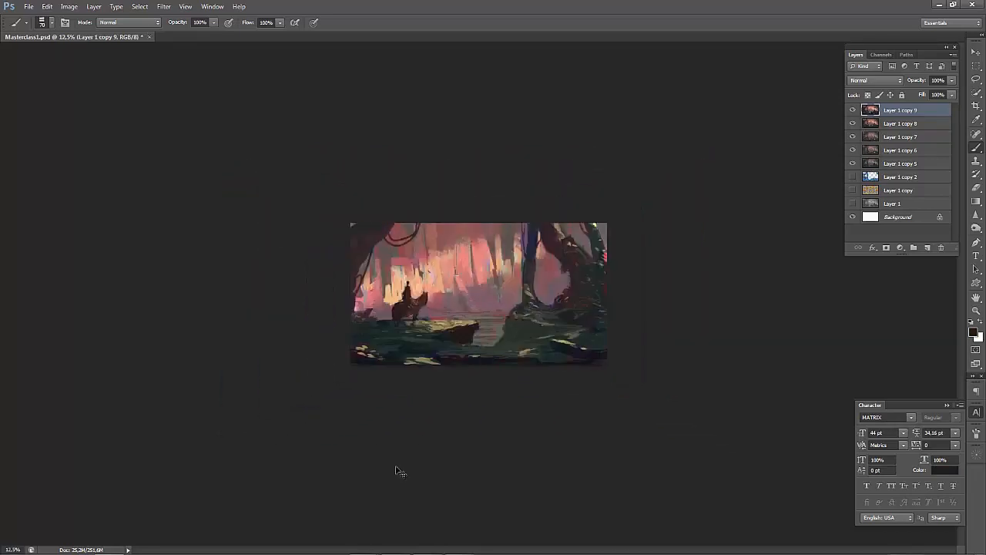
key("ctrl+plus")
key("ctrl+plus")
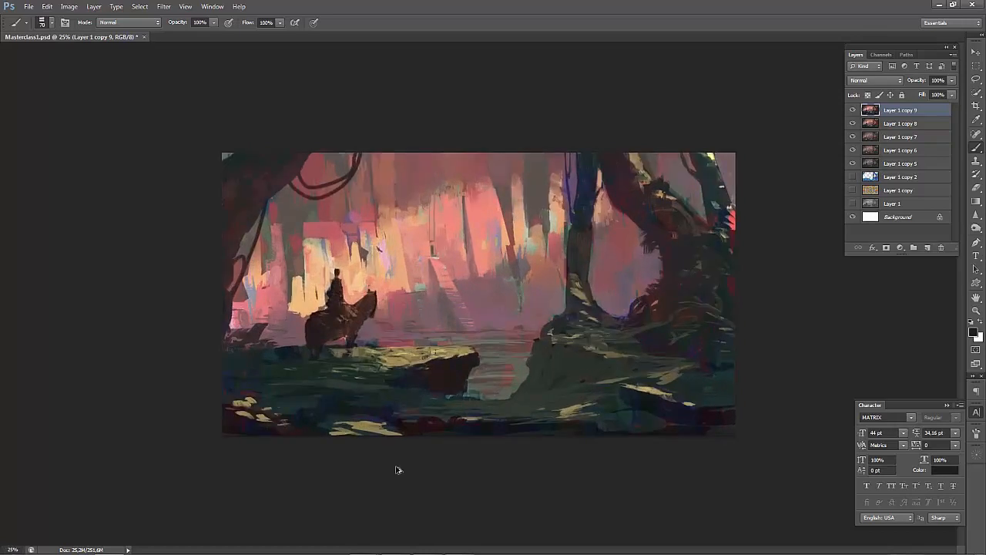
key("ctrl+shift+h")
key("ctrl+minus")
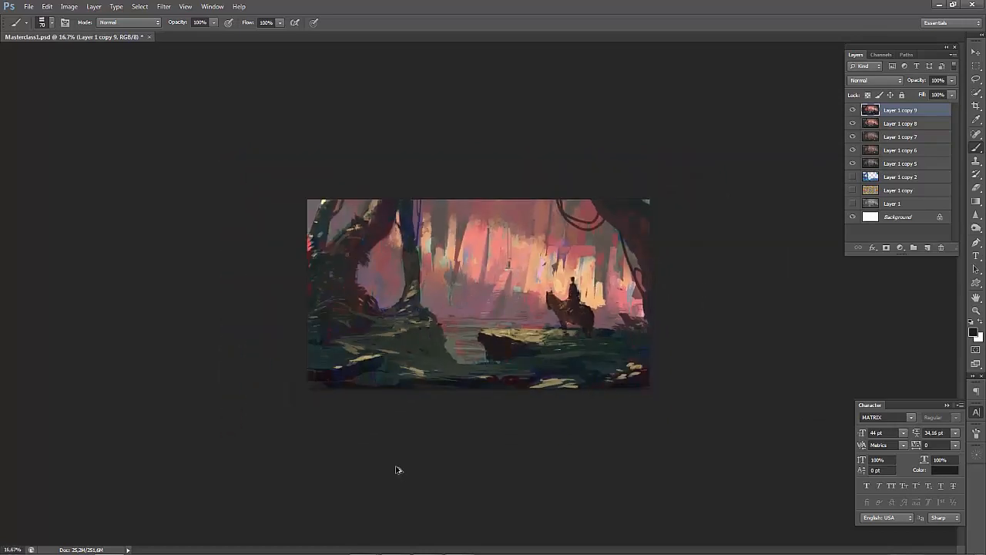
key("ctrl+shift+h")
key("ctrl+minus")
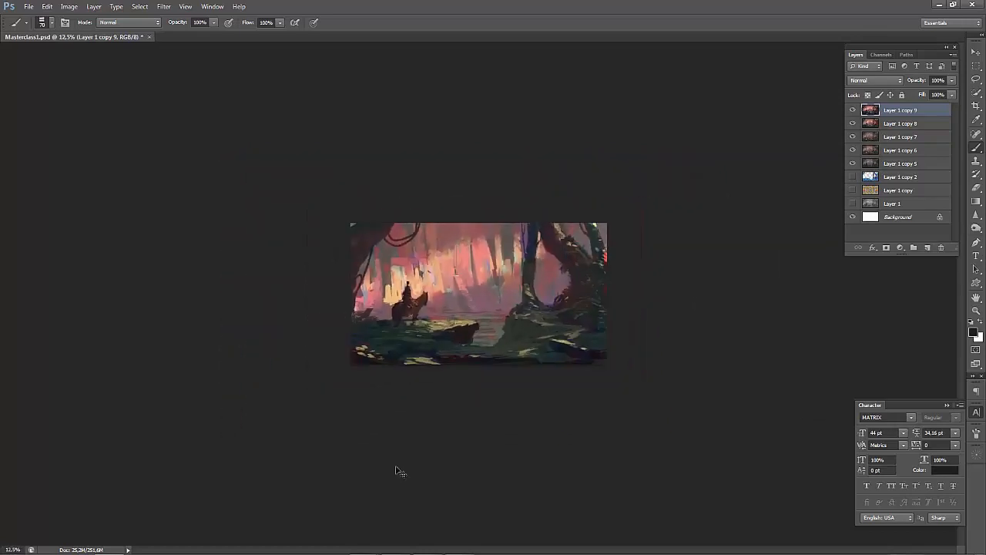
key("ctrl+plus")
key("ctrl+plus")
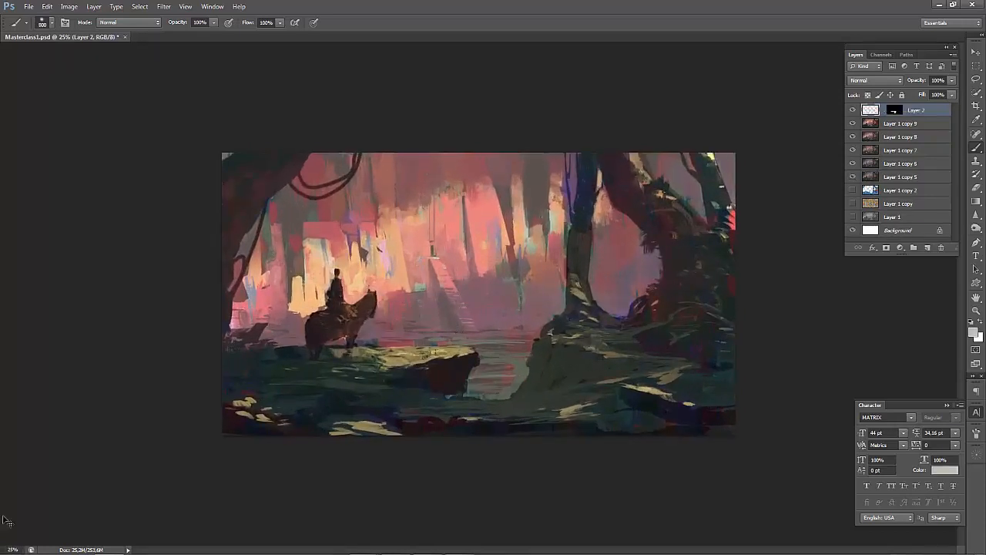
Return the canvas to its original orientation and judge how the whole painting reads at small size.
key("ctrl+shift+h")
key("ctrl+minus")
key("ctrl+minus")
key("ctrl+plus")
key("ctrl+plus")
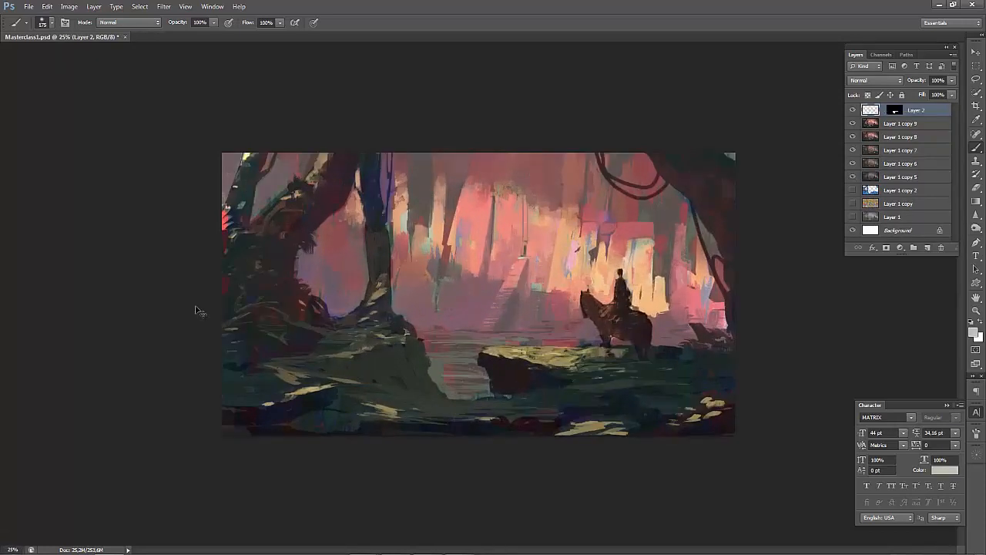
key("ctrl+minus")
key("ctrl+plus")
Choose a different brush, reduce it to 100 and dab sampled dark red along the left tree trunk on Layer 2.
right_click(266, 322)
left_click(317, 403)
left_click(125, 336)
key("bracketleft")
key("bracketleft")
key("bracketleft")
left_click(290, 226, "alt")
key("bracketleft")
key("bracketleft")
key("bracketleft")
key("bracketleft")
left_click(282, 235, "alt")
left_click_drag(270, 235, 281, 233)
Hide Layer 2 and the painted layers from Layer 1 copy 9 down to Layer 1 copy 5.
left_click(852, 110)
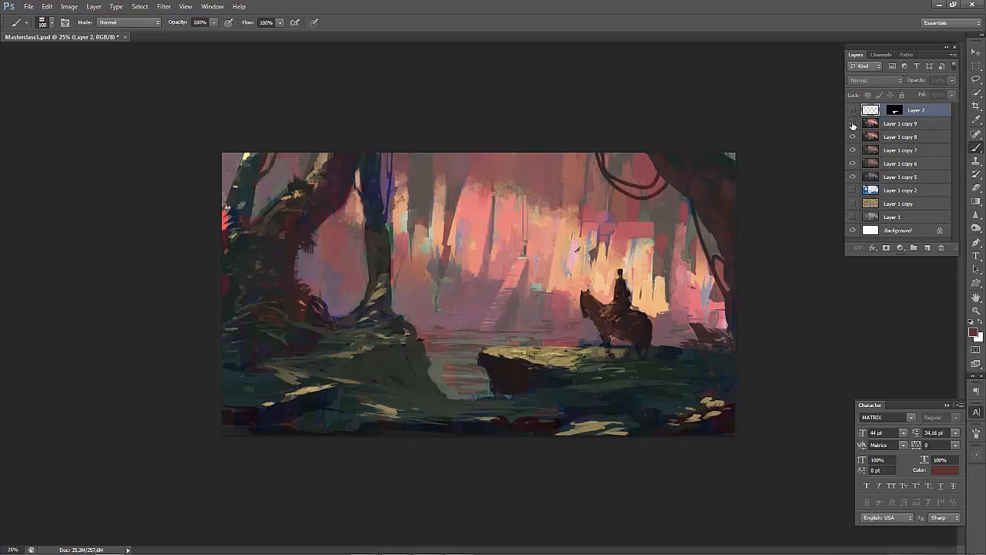
left_click(852, 124)
left_click(854, 137)
left_click(852, 150)
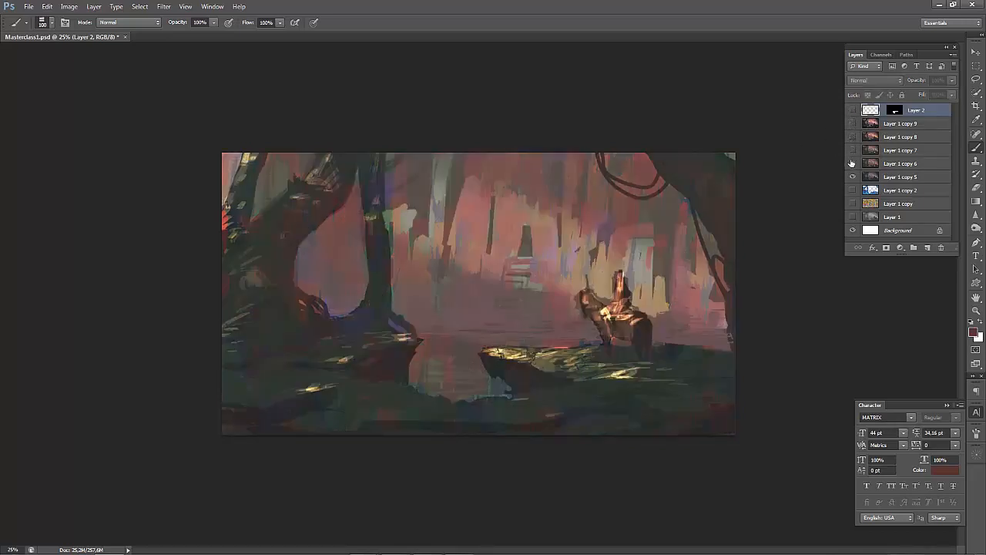
left_click(852, 164)
left_click(852, 177)
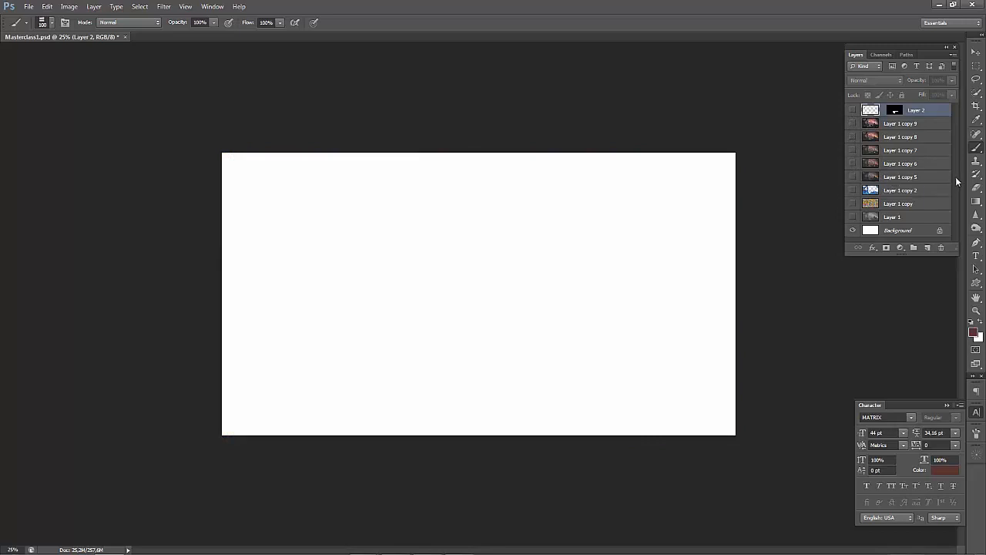
Show Layer 1, Layer 1 copy and Layer 1 copy 2 in turn to review the grayscale sketch and colour passes.
left_click(853, 217)
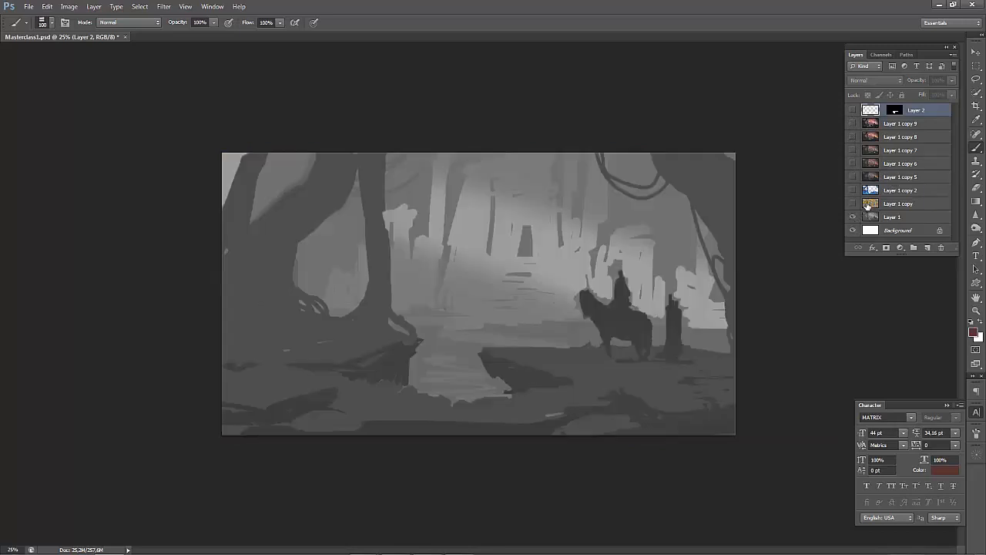
left_click(852, 203)
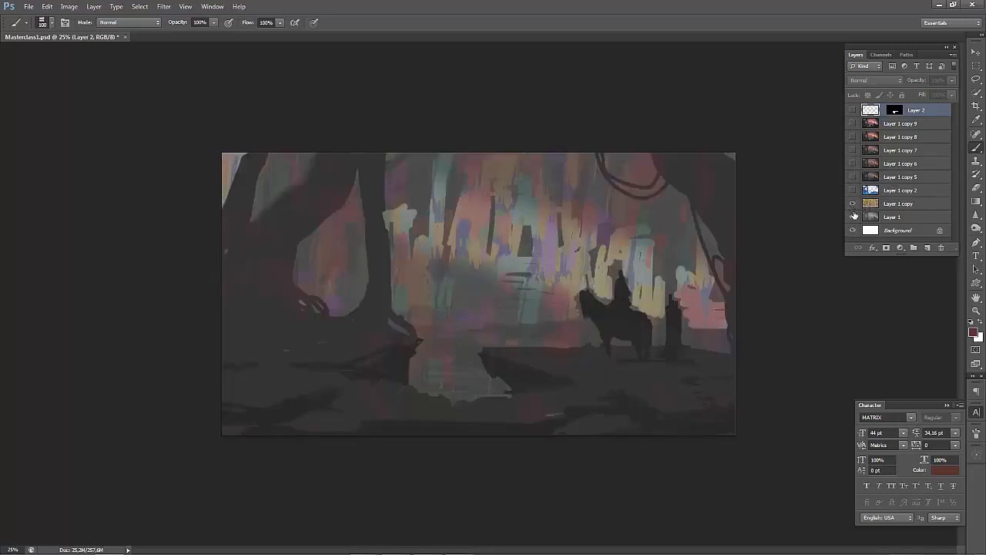
left_click(852, 191)
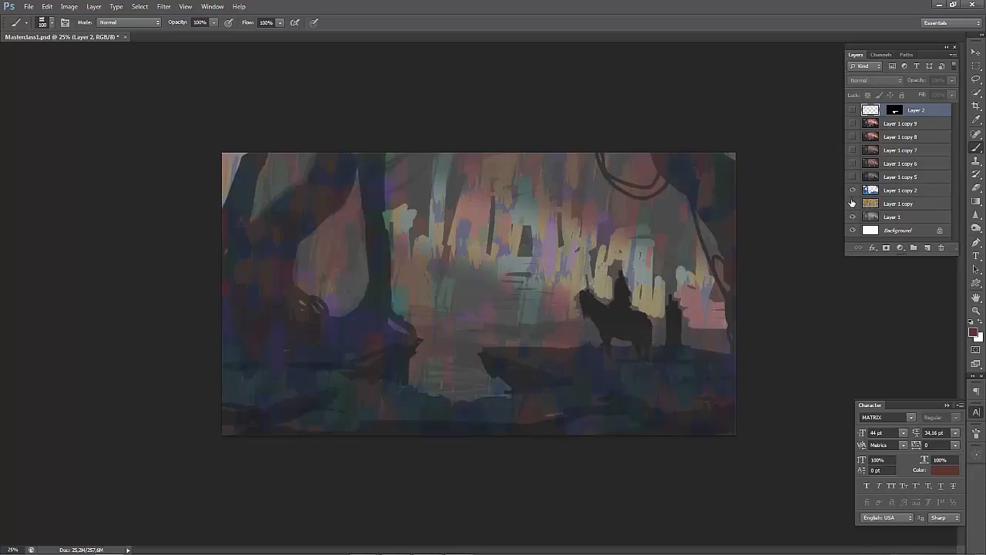
Compare the painting with and without Layer 1 copy 5, and show Layer 1 copy 6.
left_click(852, 177)
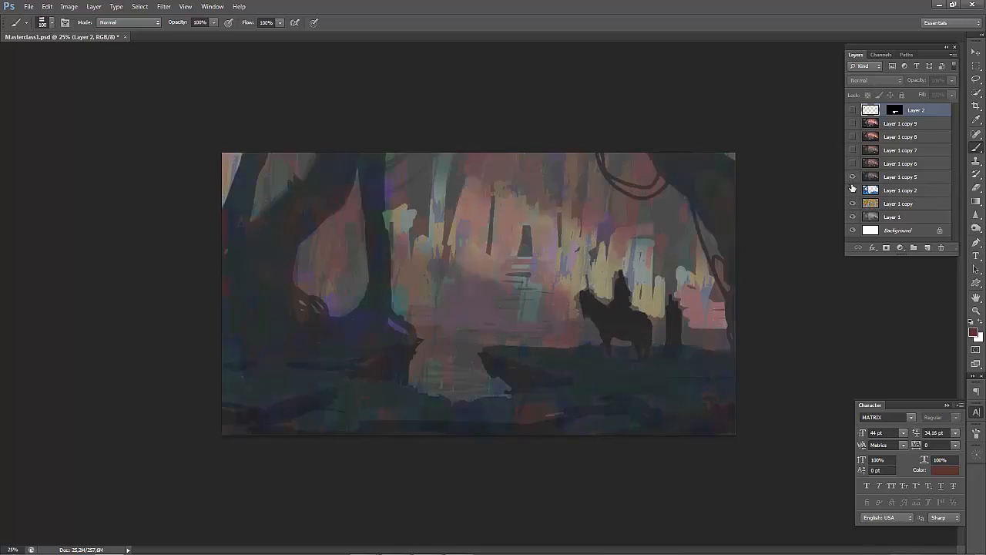
left_click(853, 179)
left_click(854, 179)
left_click(853, 180)
left_click(853, 178)
left_click(854, 165)
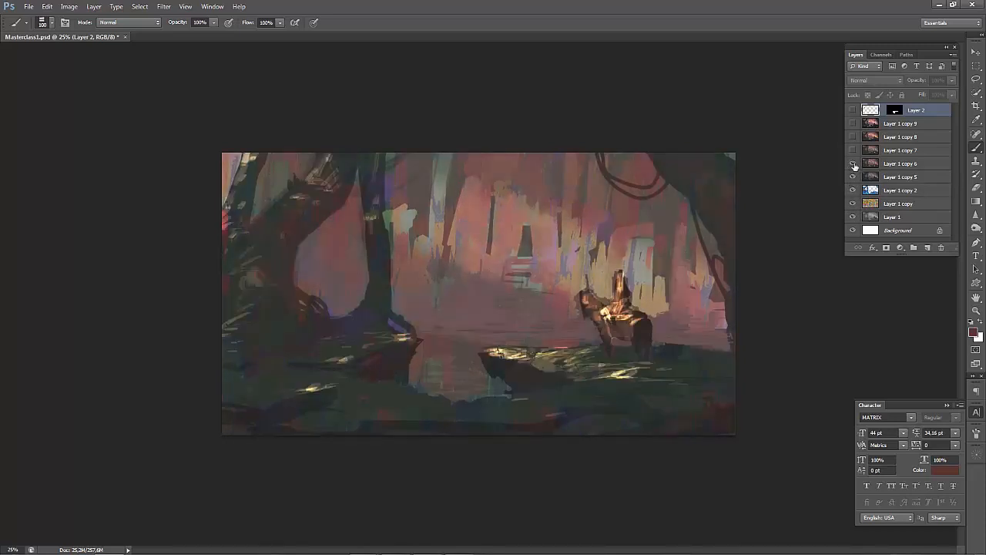
Compare the contributions of Layer 1 copy 7 and Layer 1 copy 8, and show Layer 1 copy 9.
left_click(853, 151)
left_click(853, 151)
left_click(853, 151)
left_click(853, 136)
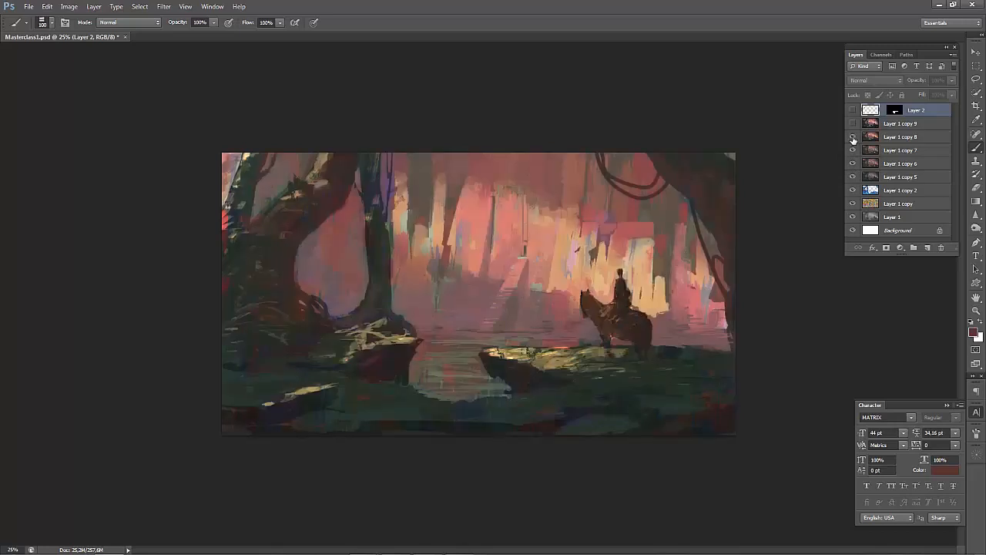
left_click(852, 138)
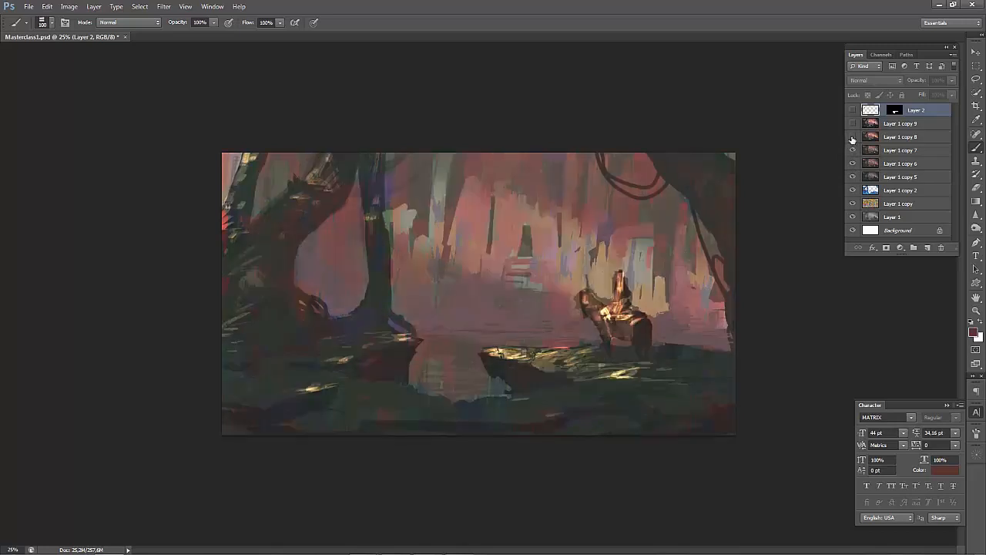
left_click(852, 137)
left_click(852, 123)
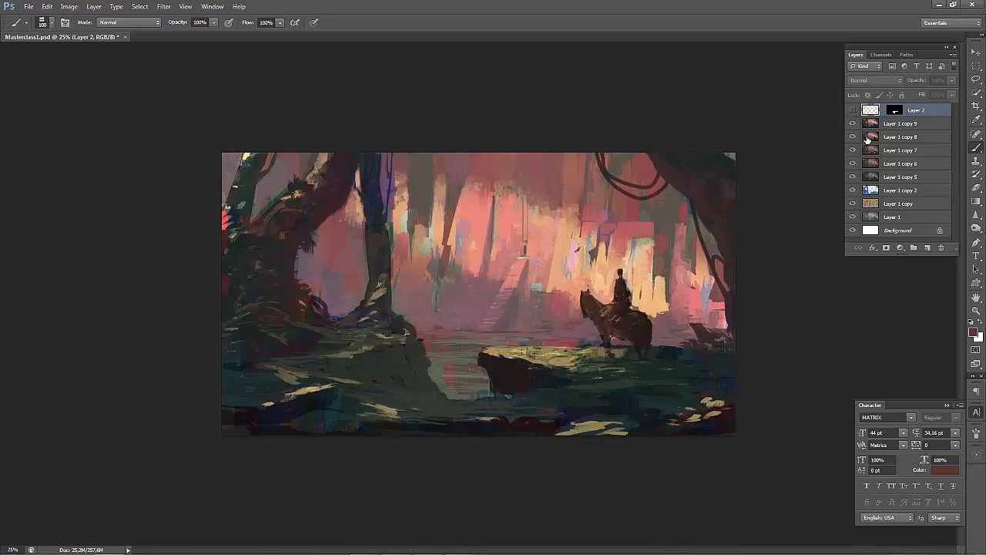
Make Layer 1 copy 9 the active layer and check the painting mirrored and at reduced zoom.
left_click(882, 123)
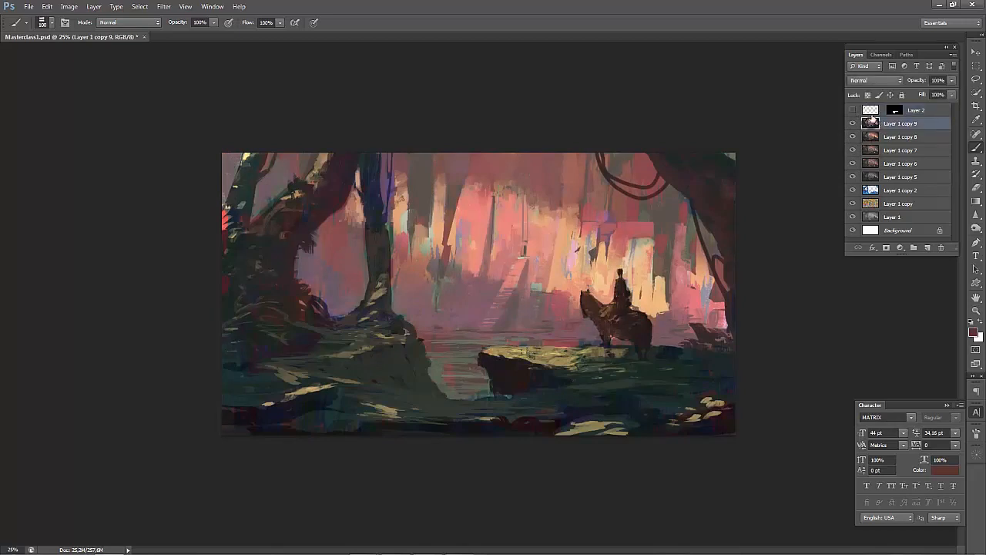
key("ctrl+shift+h")
key("ctrl+minus")
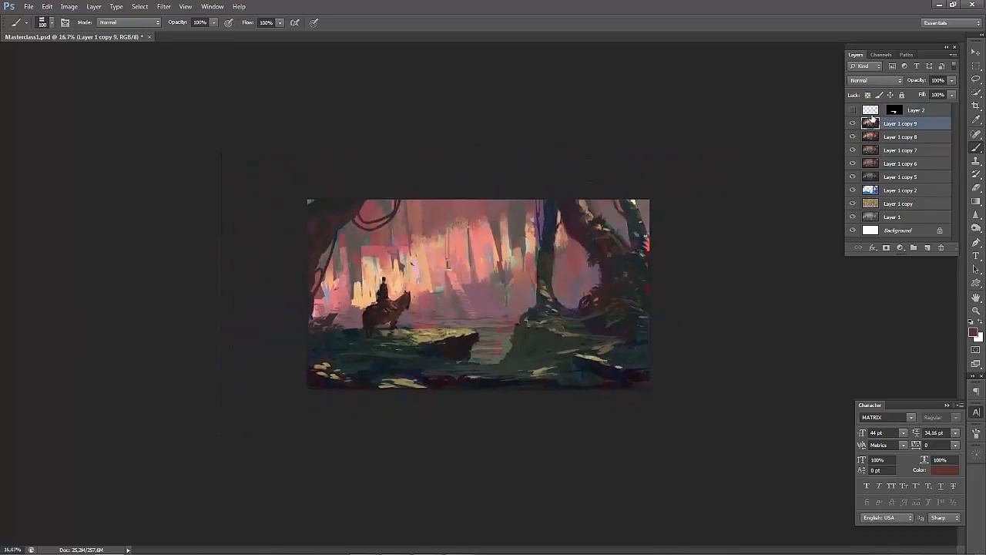
key("ctrl+shift+h")
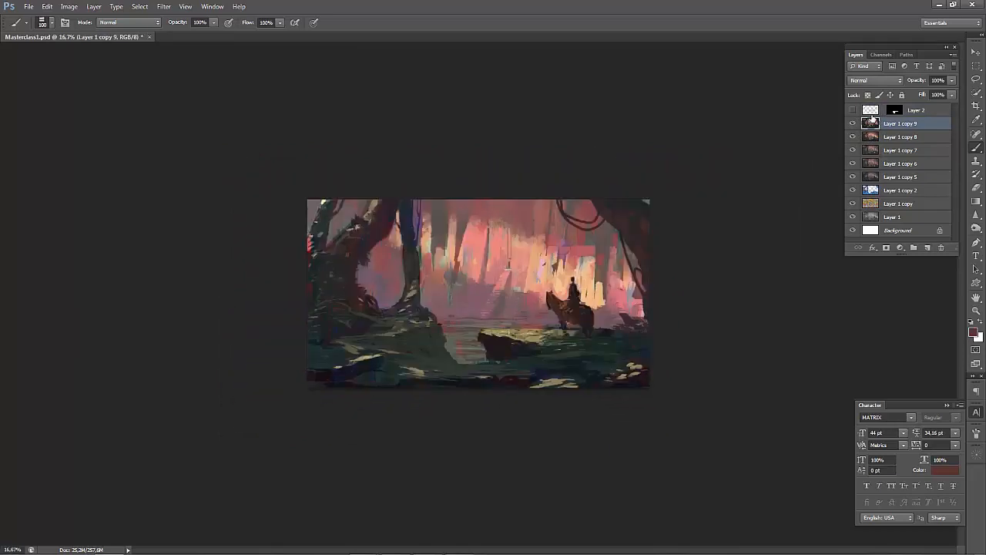
key("ctrl+plus")
key("ctrl+plus")
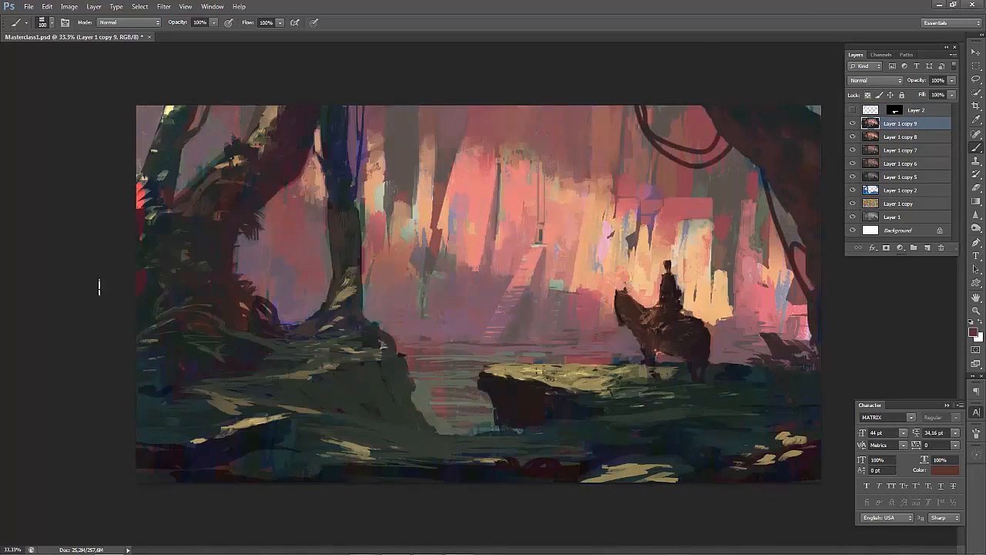
Blend sampled peach, pink and reddish-brown strokes into the glowing background between the blue-edged trunk and the stairway.
left_click(464, 206, "alt")
left_click(423, 231, "alt")
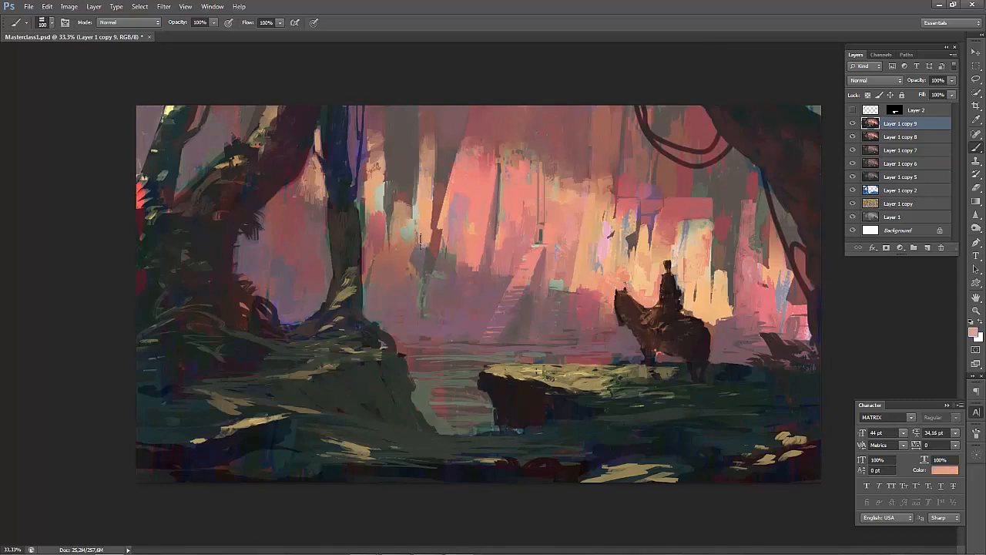
left_click(409, 266, "alt")
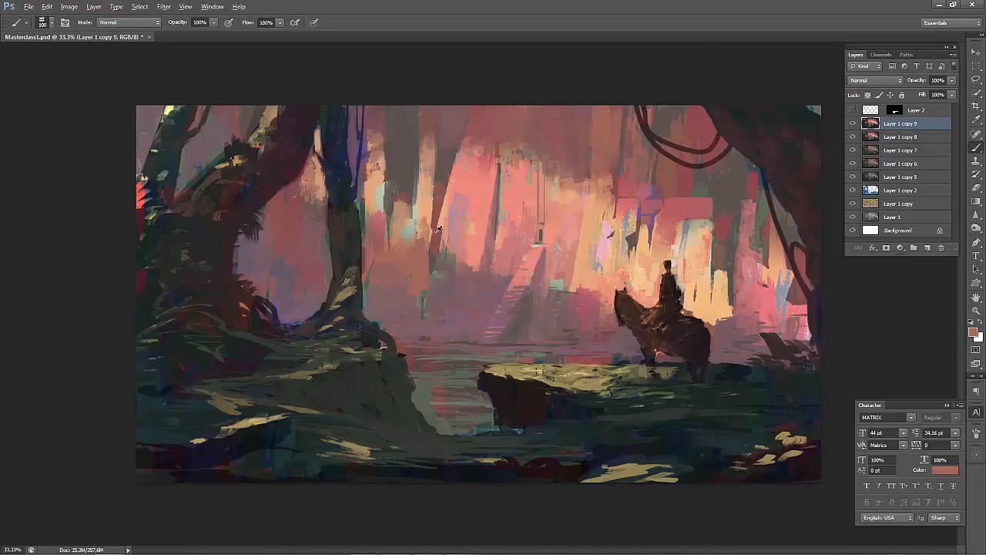
left_click(438, 231, "alt")
left_click(447, 260, "alt")
left_click(445, 226, "alt")
mouse_move(443, 232)
left_mouse_down()
mouse_move(432, 265)
mouse_move(436, 255)
left_mouse_up()
left_click(445, 220, "alt")
left_click(434, 262, "alt")
left_click(463, 236, "alt")
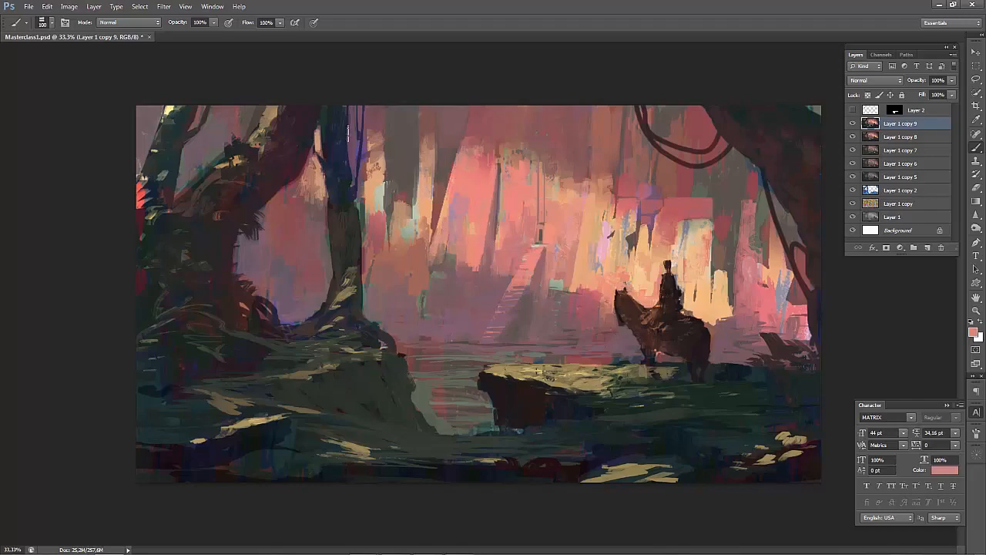
Check the reworked background glow at small size and mirror the canvas so the rider faces right.
key("F2")
key("ctrl+minus")
key("ctrl+minus")
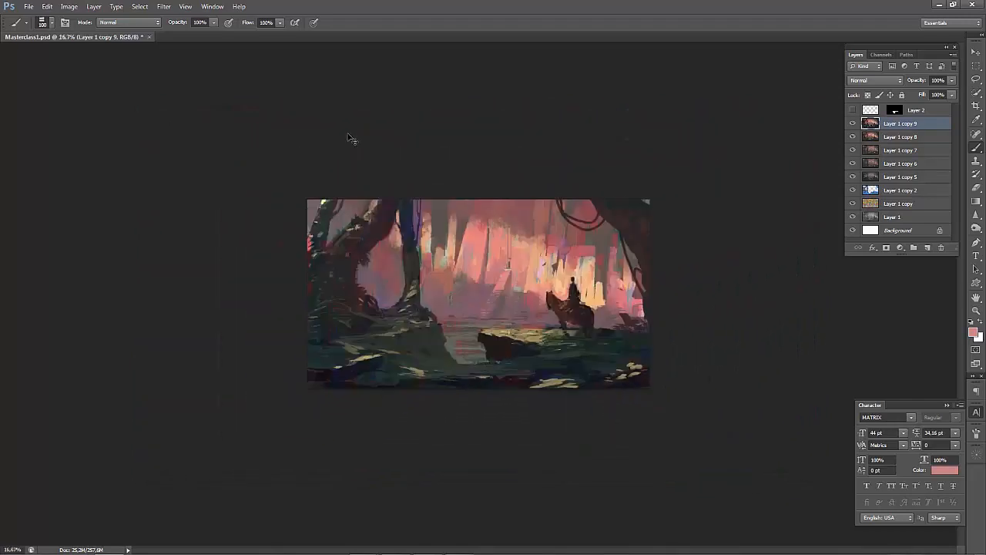
key("ctrl+minus")
key("ctrl+plus")
key("F2")
key("ctrl+plus")
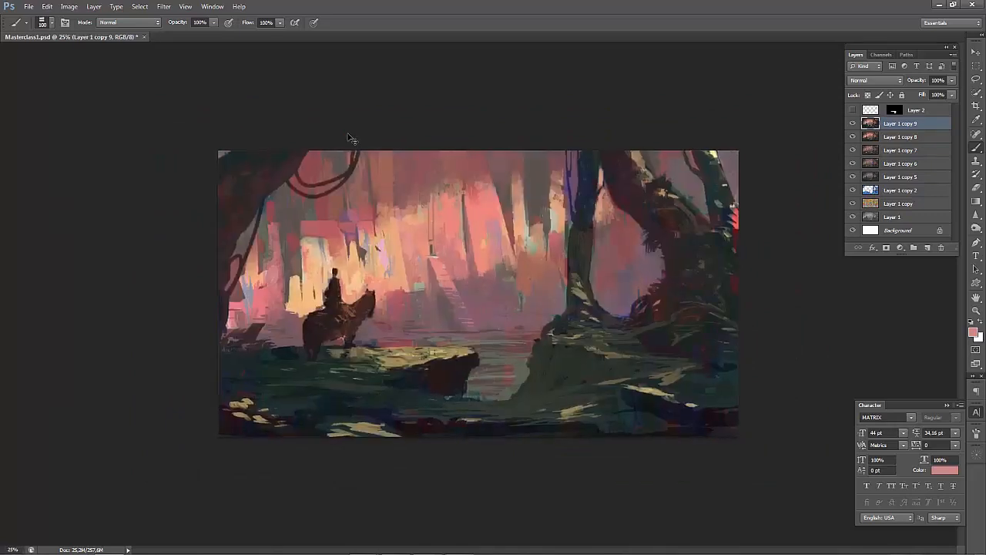
key("ctrl+plus")
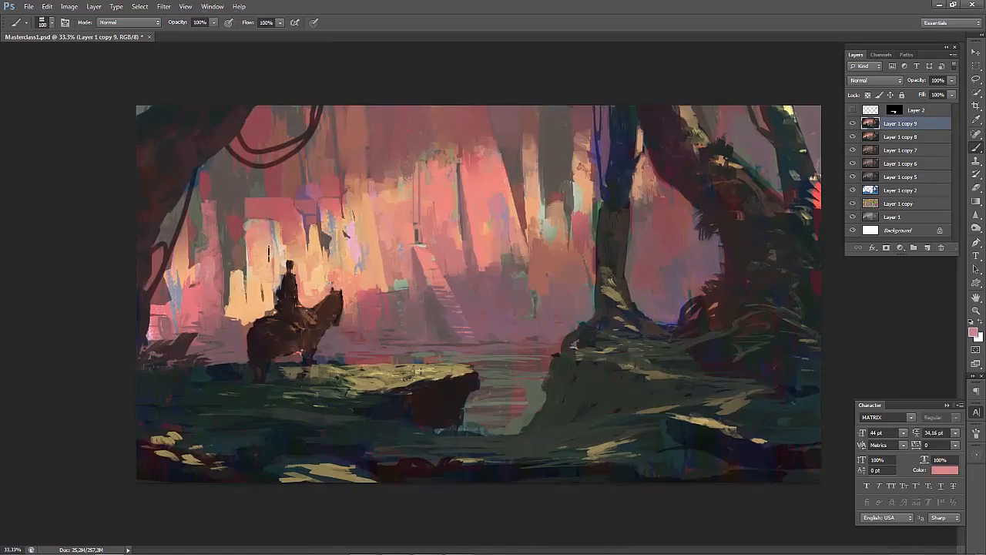
Reduce the brush to 80 and touch up the shadows around the pale foreground stones with sampled dark tones.
key("bracketleft")
key("bracketleft")
key("bracketleft")
key("bracketleft")
key("bracketleft")
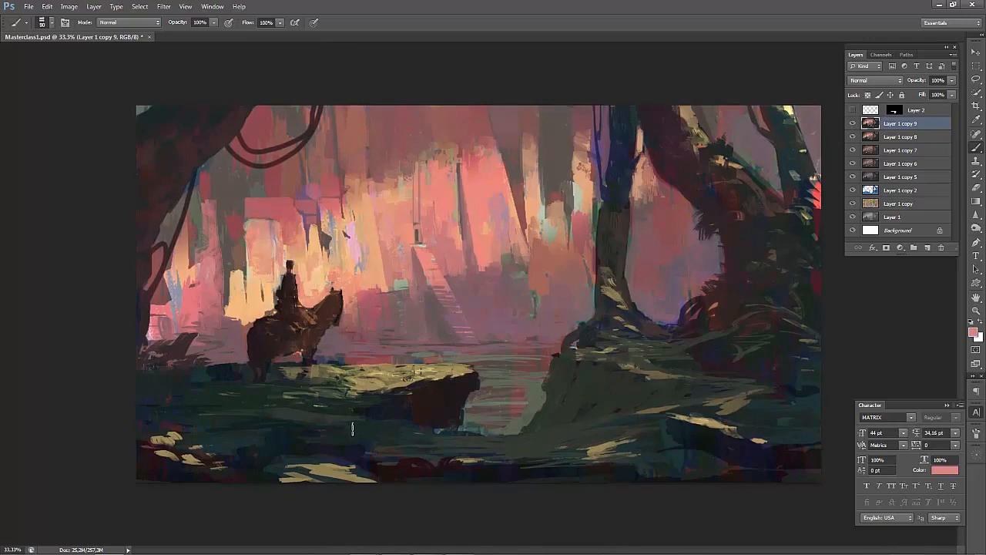
left_click(154, 464, "alt")
left_click(170, 466, "alt")
left_click(162, 455, "alt")
Check the foreground touch-ups in both orientations and sample salmon pink from the background glow near the rider.
key("ctrl+shift+h")
key("ctrl+minus")
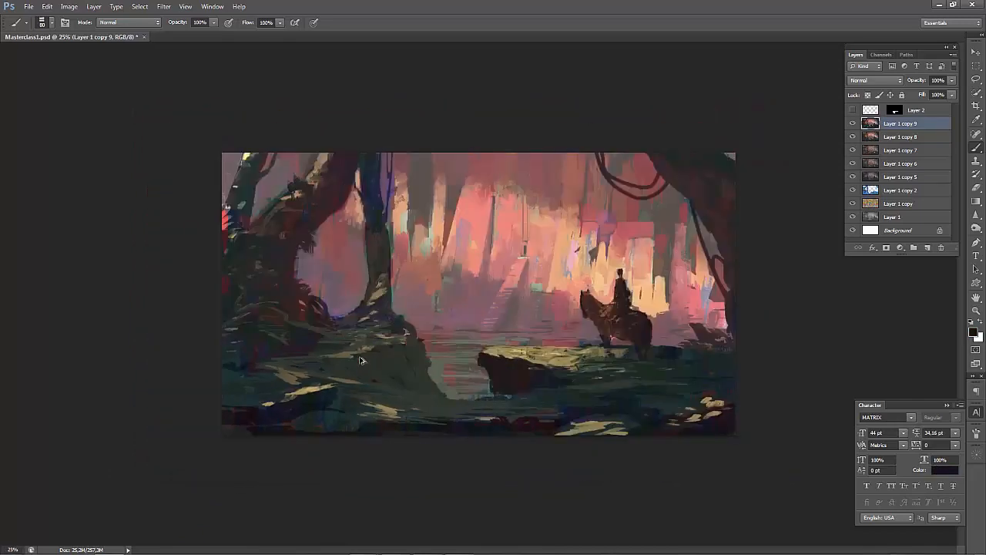
key("ctrl+shift+h")
key("ctrl+minus")
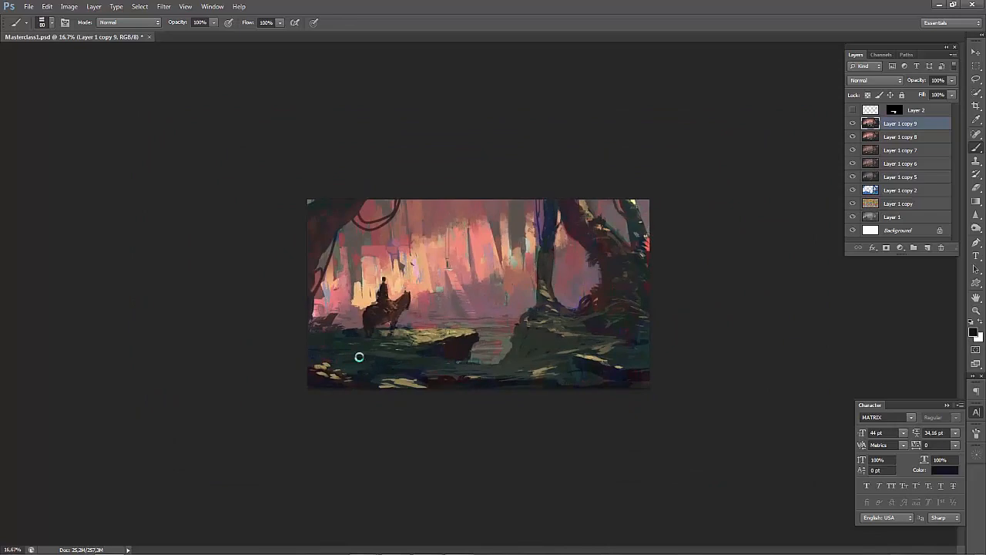
key("ctrl+shift+h")
key("ctrl+plus")
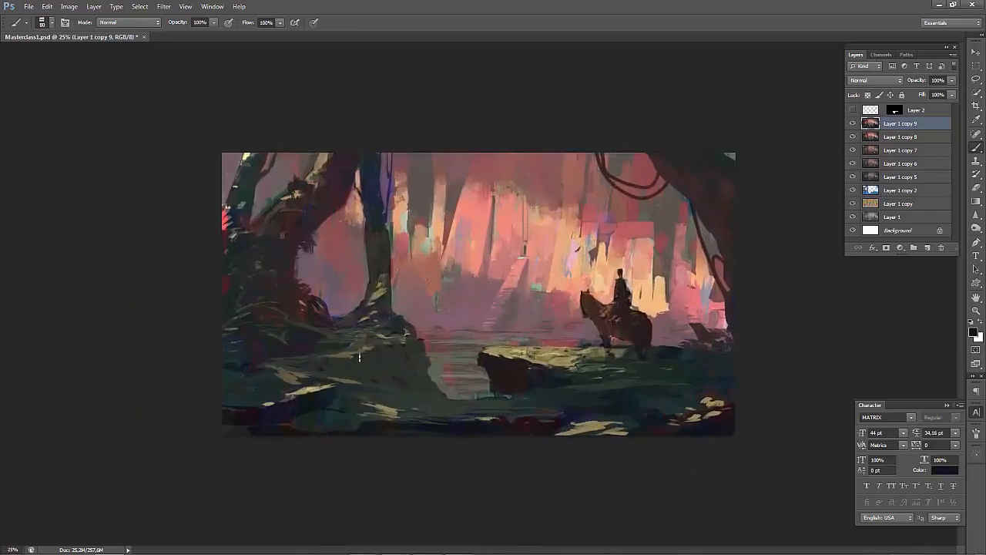
left_click(561, 279, "alt")
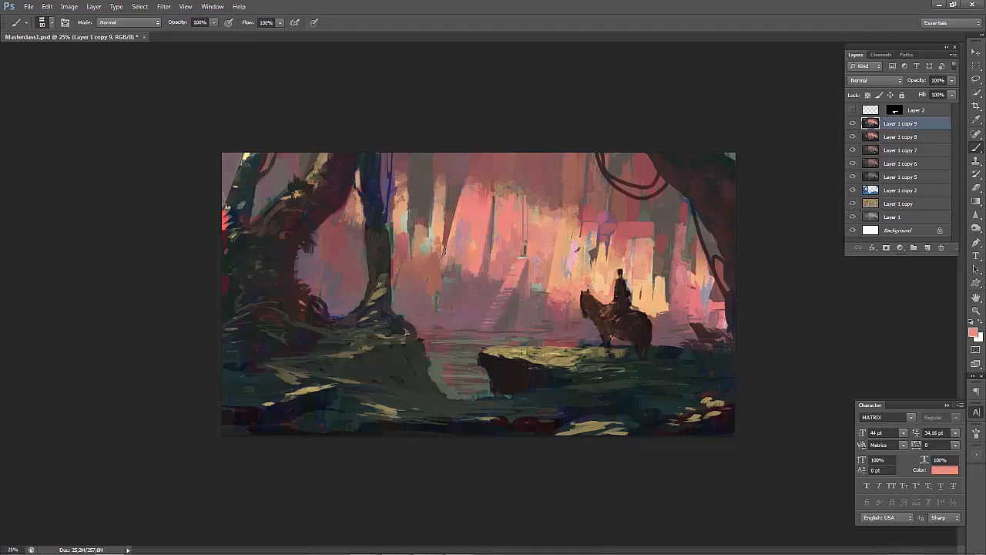
Compare the composition's mirrored and original orientations at thumbnail size.
key("ctrl+shift+h")
key("ctrl+minus")
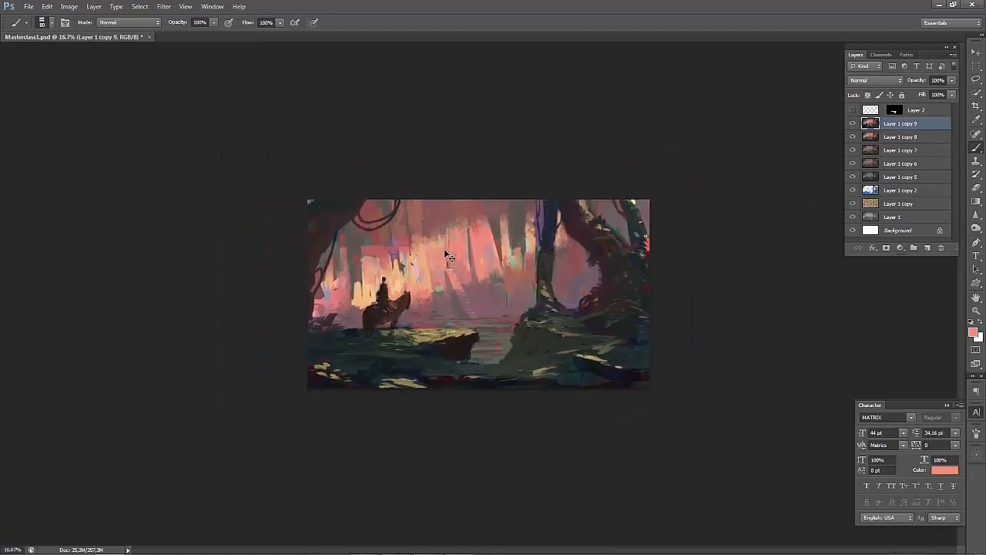
key("ctrl+shift+h")
key("ctrl+shift+h")
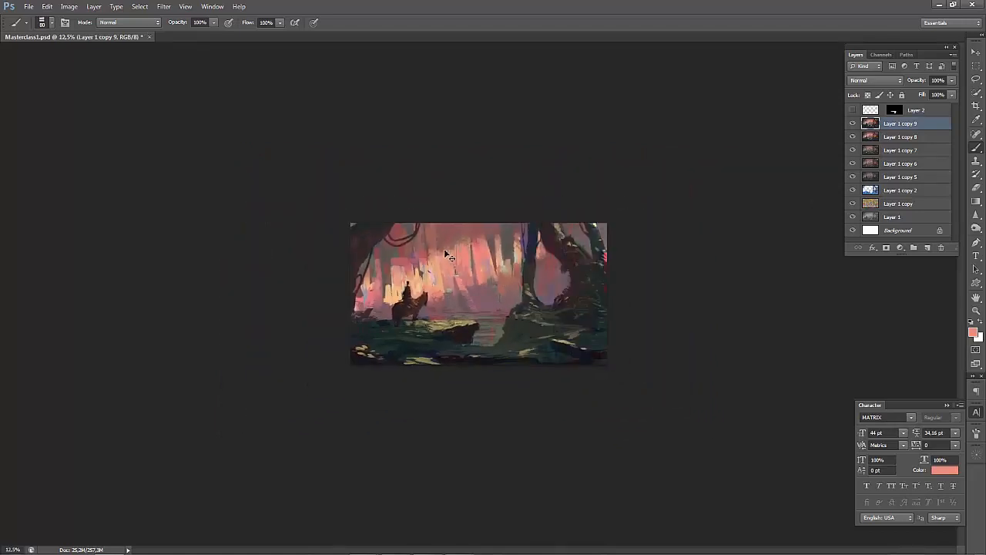
key("ctrl+plus")
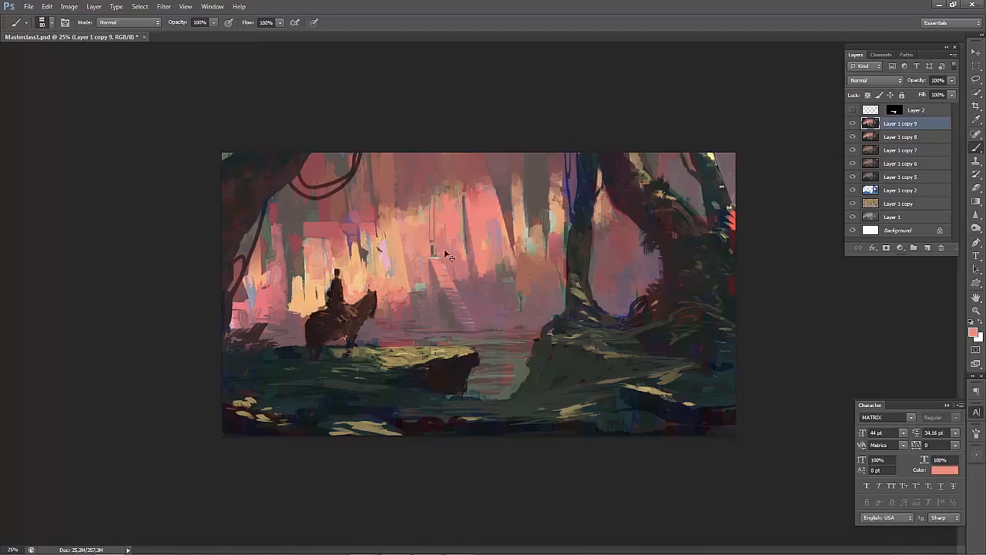
Review both orientations once more and present the mirrored painting full screen at 33.3% zoom.
key("ctrl+shift+h")
key("ctrl+minus")
key("ctrl+plus")
key("ctrl+plus")
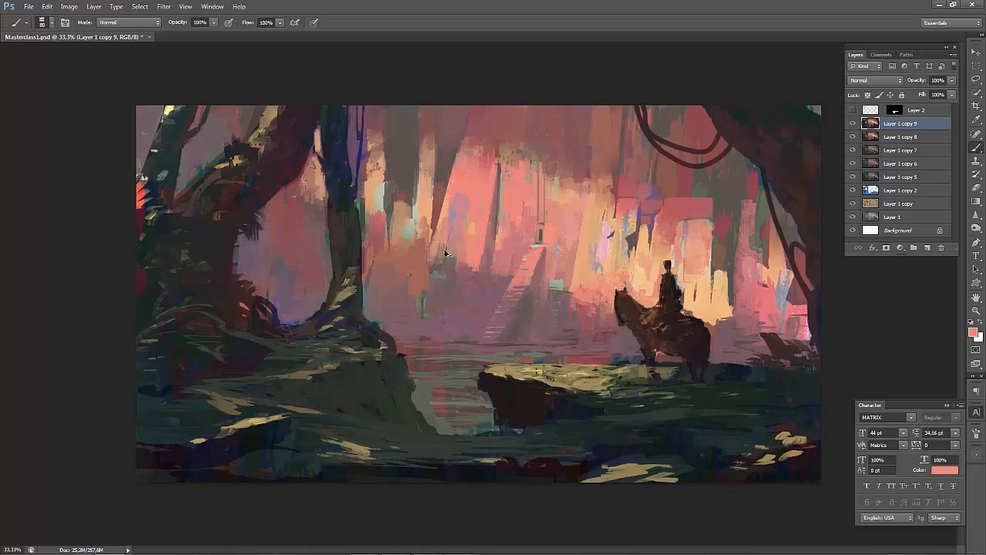
key("ctrl+shift+h")
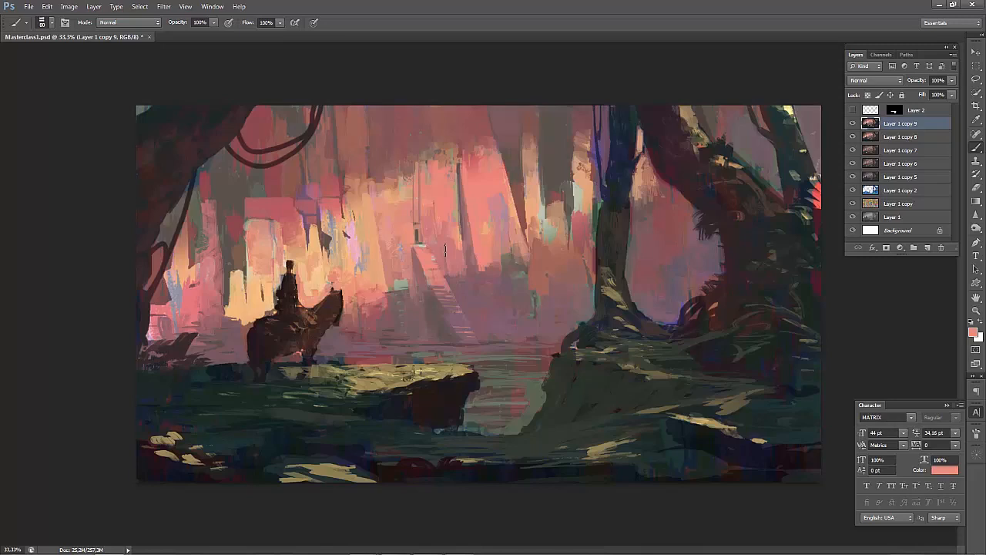
key("f")
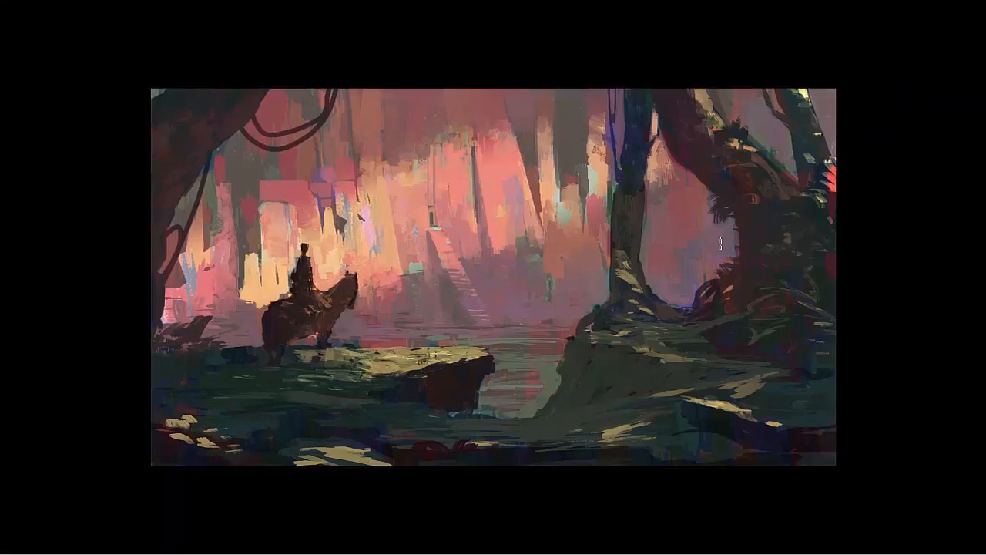